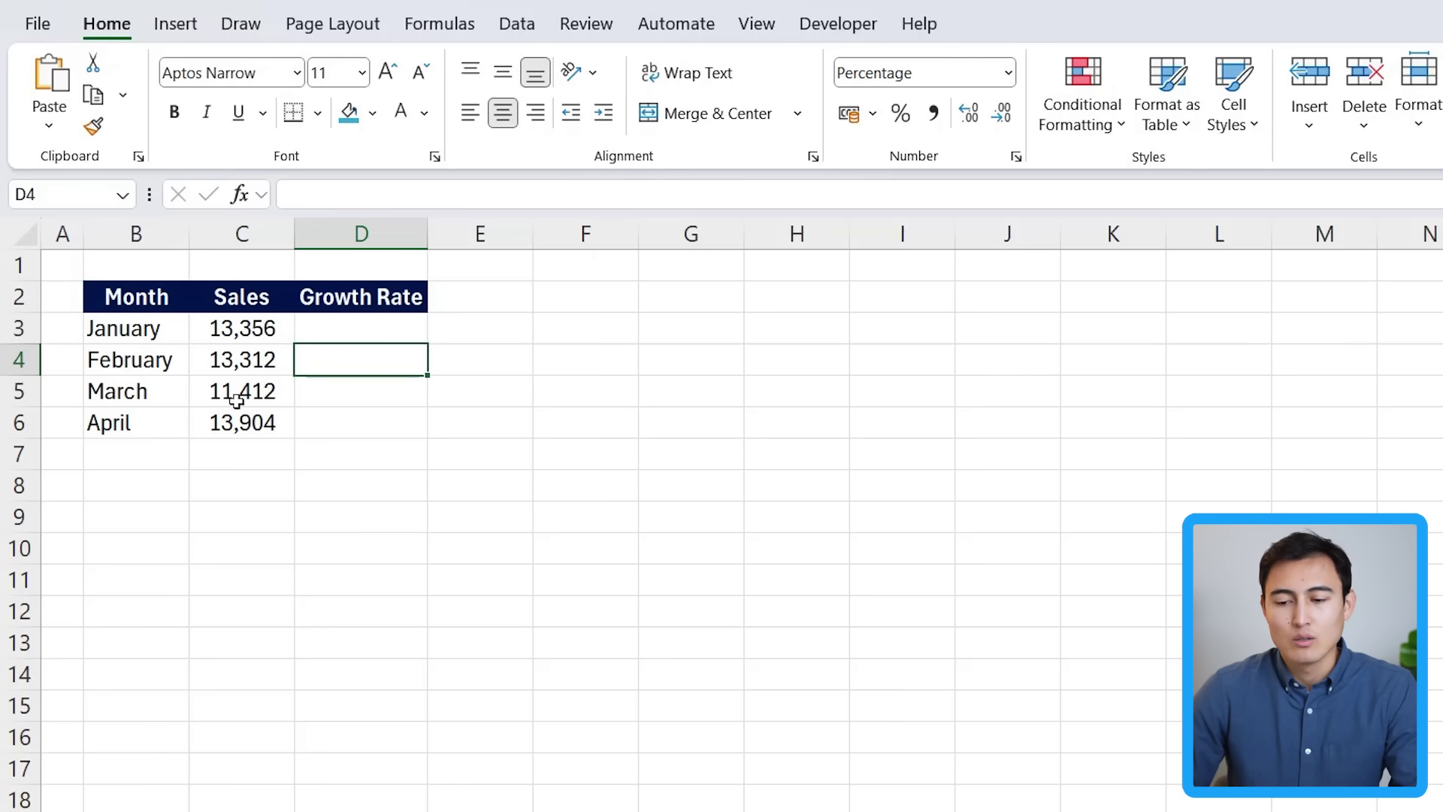
- Select the month names and sales figures, then go to February's growth cell D4
drag(152, 292, 151, 445)
key(Right)
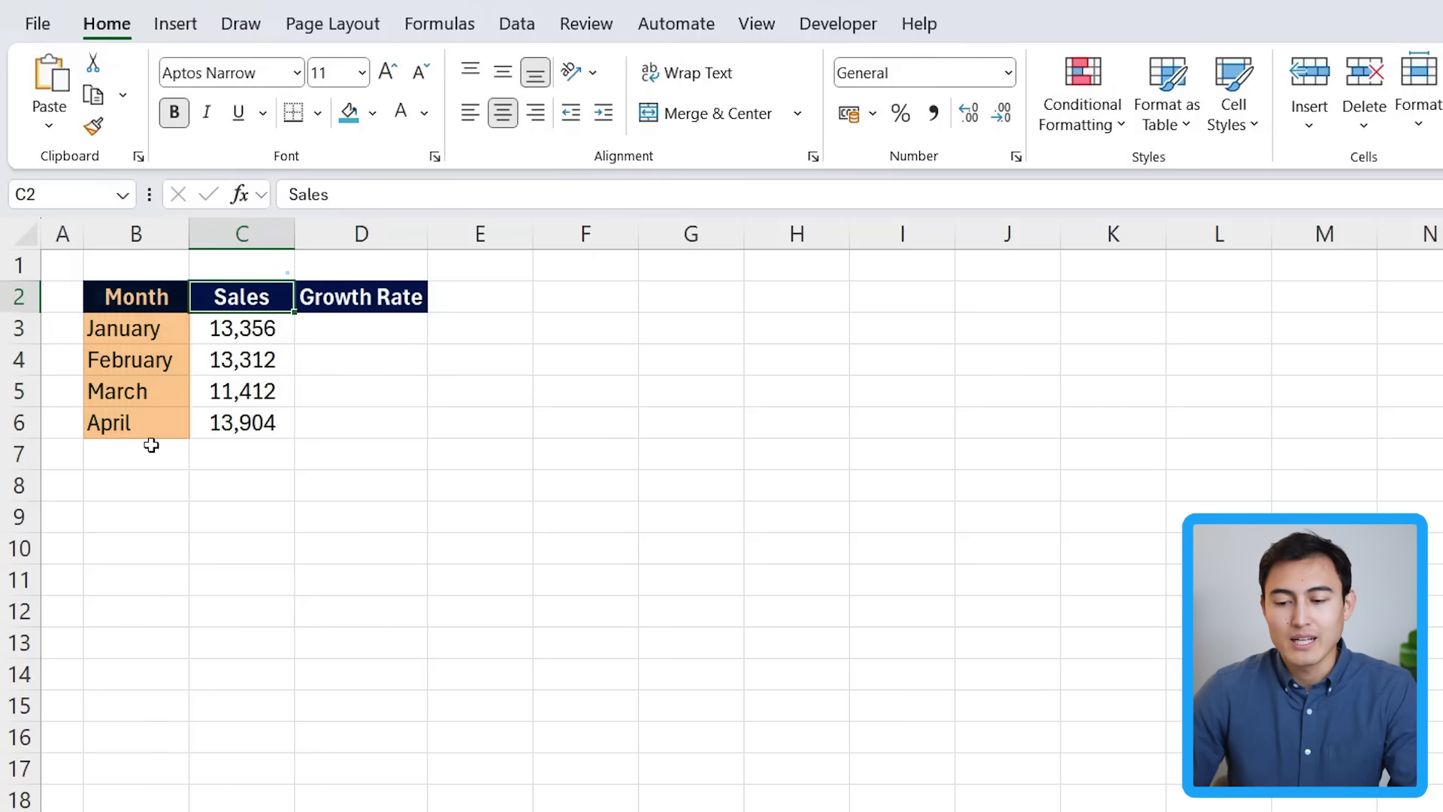
key(ctrl+shift+Down)
key(Right)
key(Down)
key(Down)
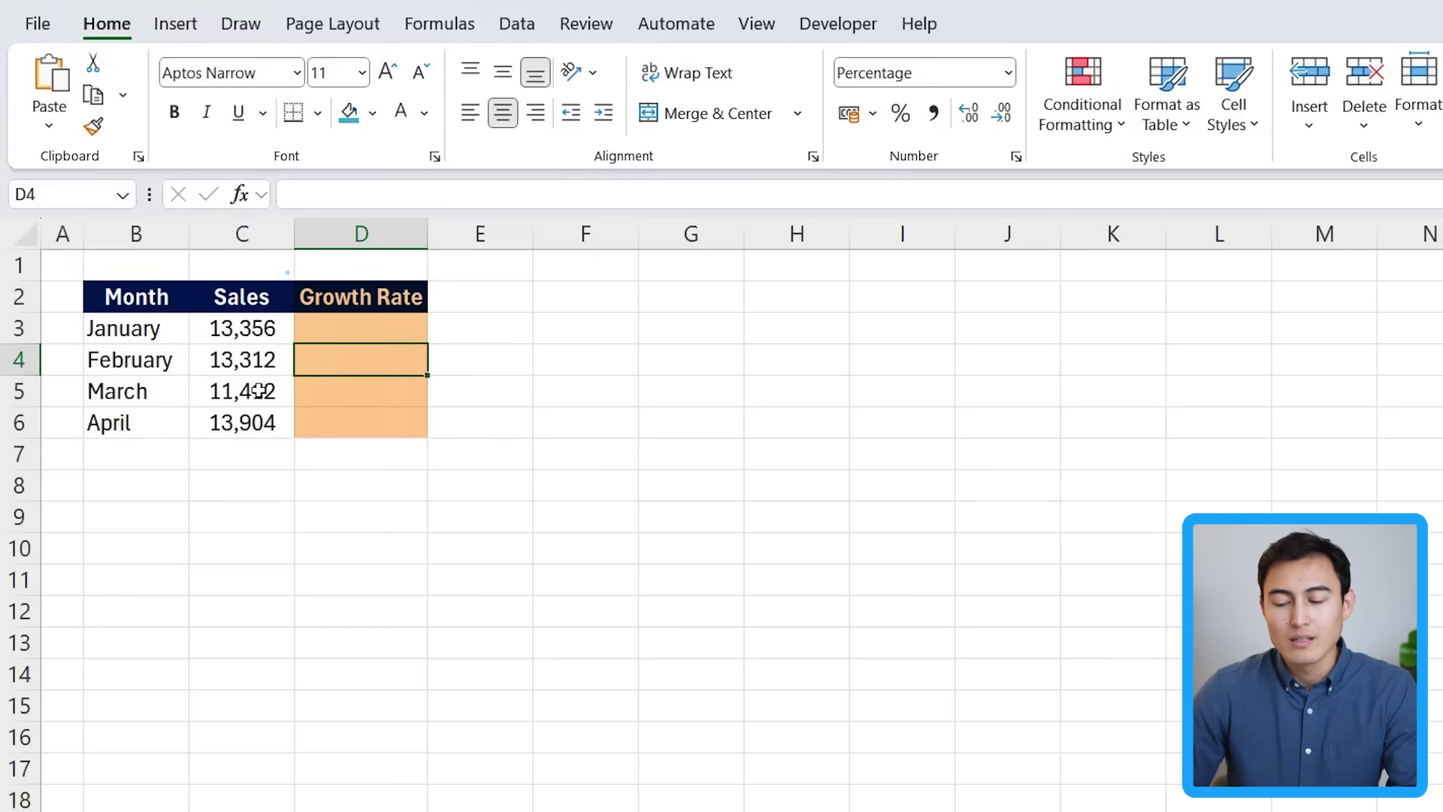
- Enter =(C4-C3)/C3 in D4 to compute February's growth over January
text(=)
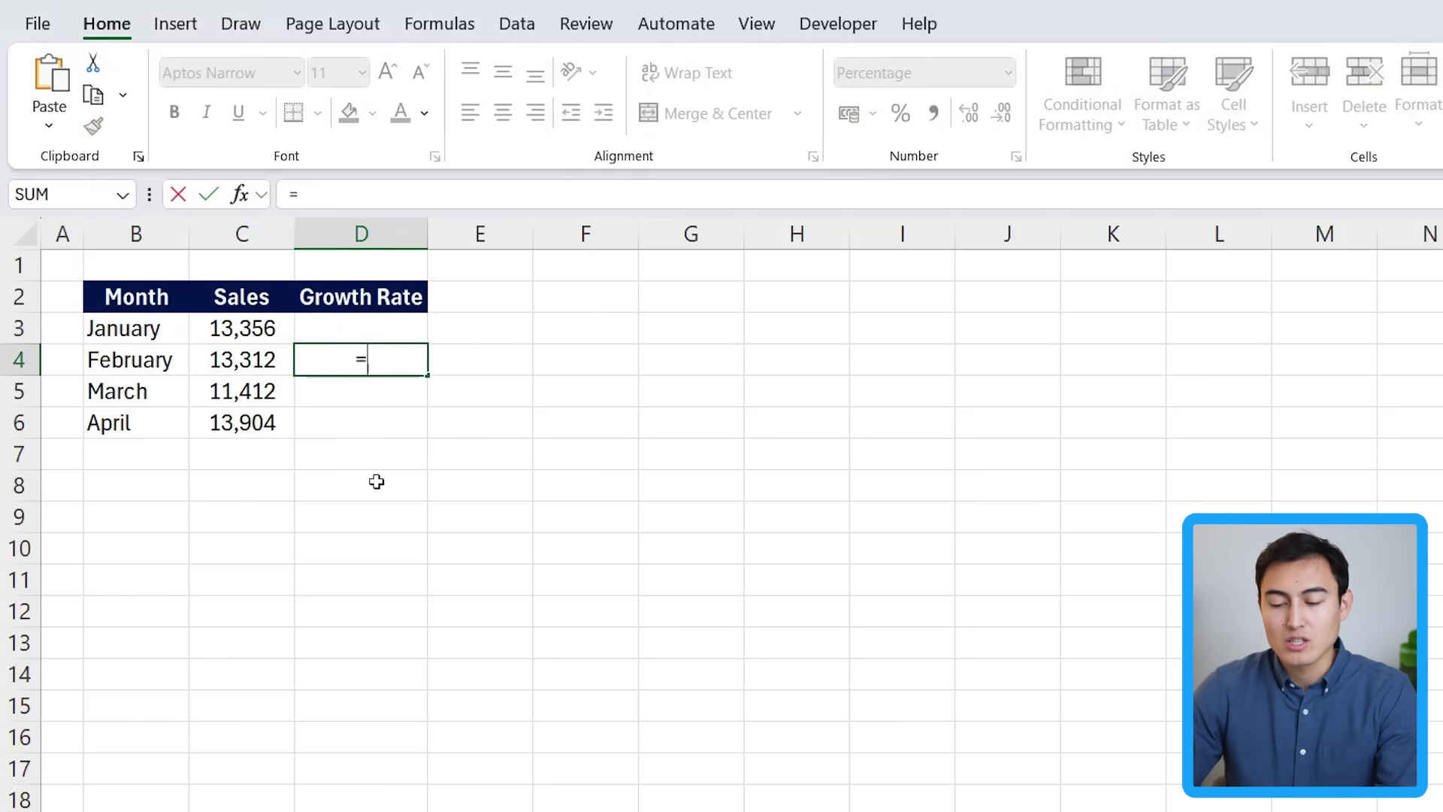
text(()
key(Left)
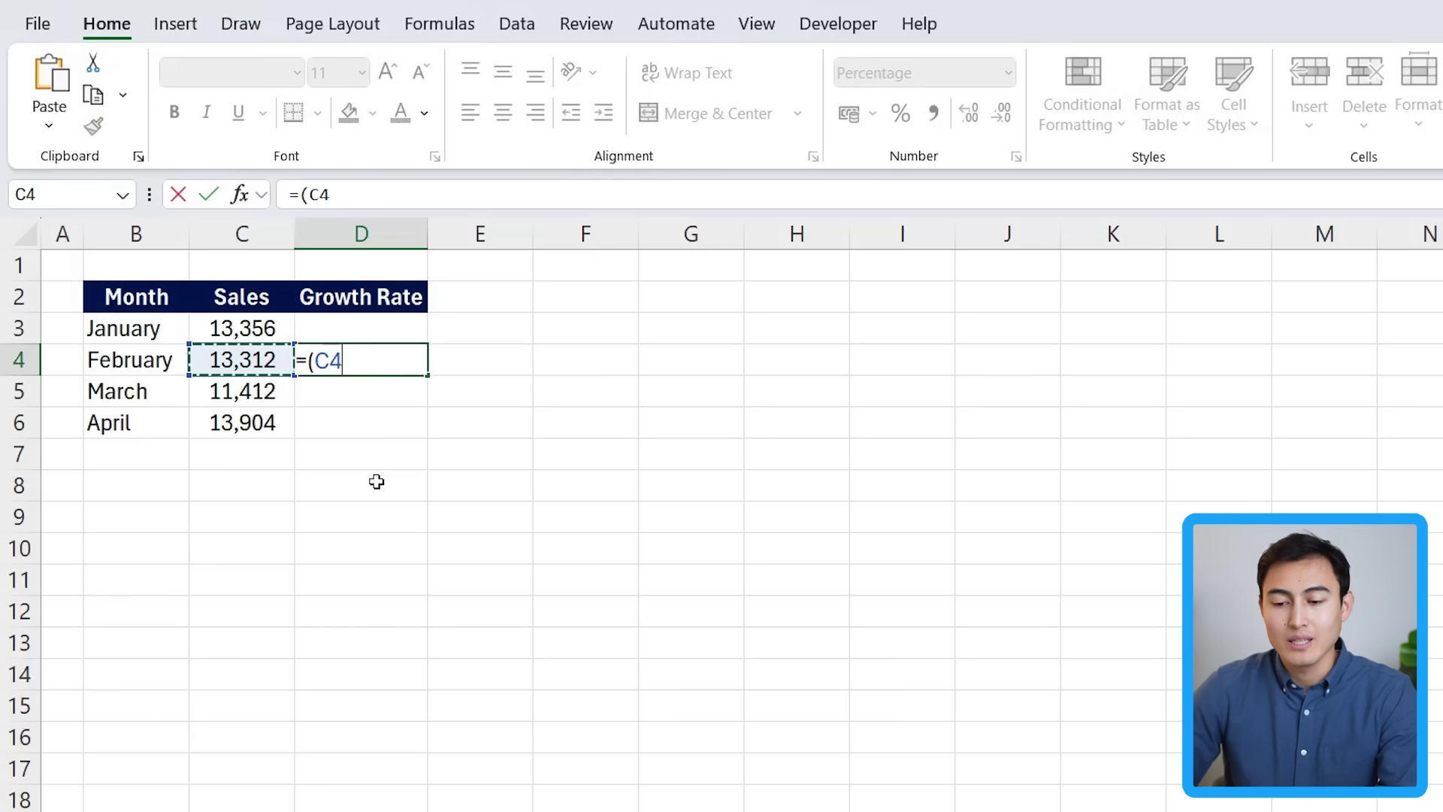
text(-)
key(Left)
key(Up)
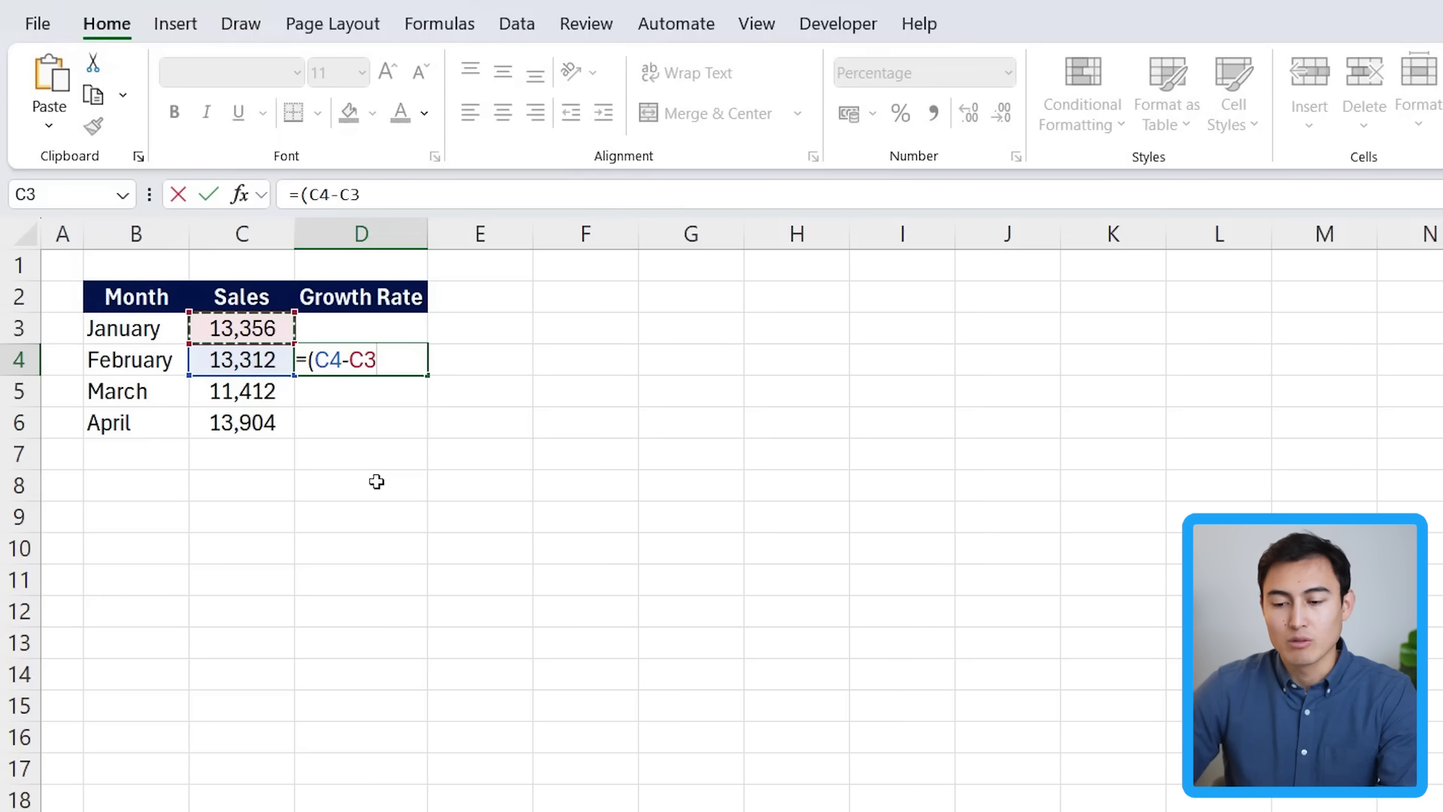
text())
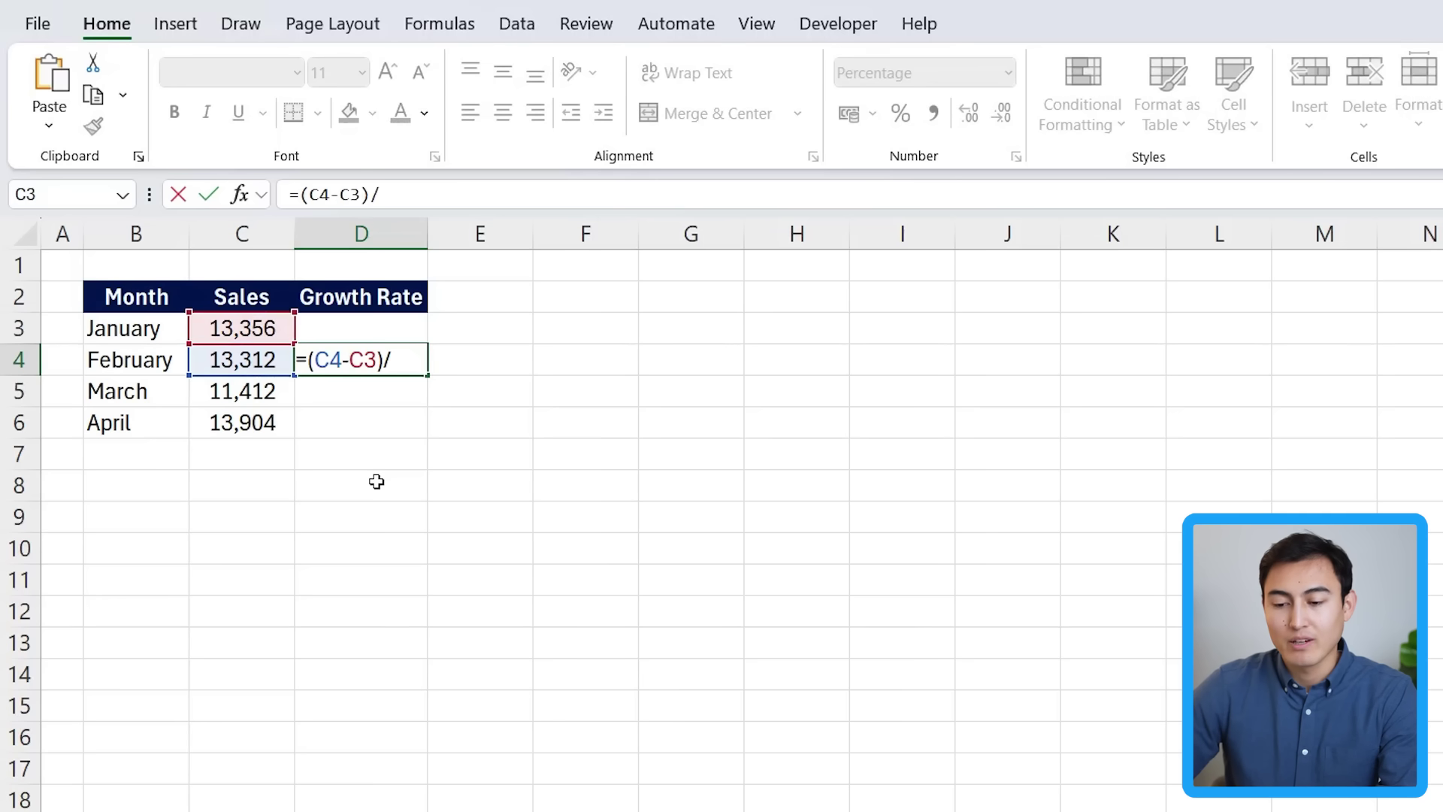
text(/)
key(Left)
key(Up)
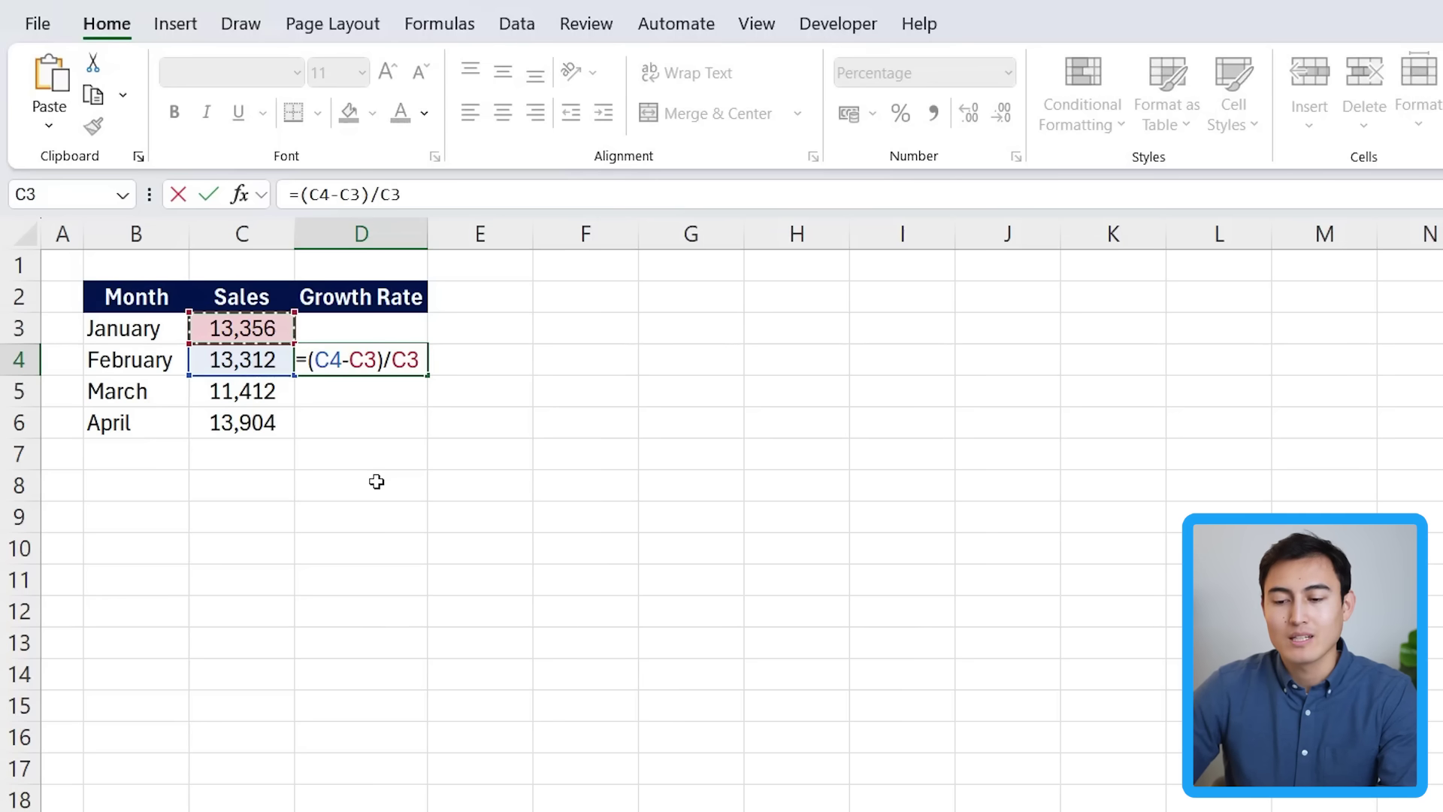
key(Return)
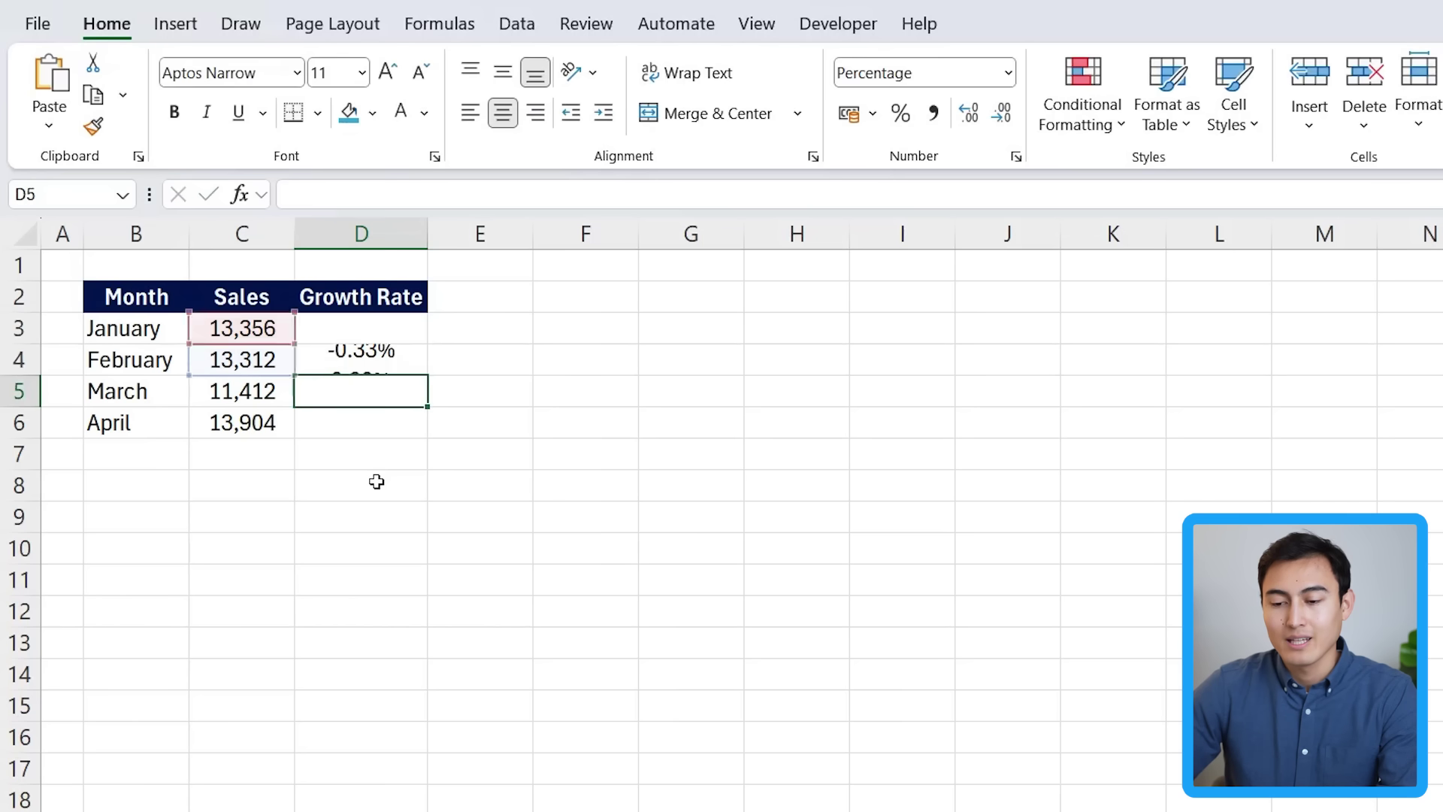
- Fill the growth formula down to April (-0.33%, -14.27%, 21.84%) and review D4's formula
key(Up)
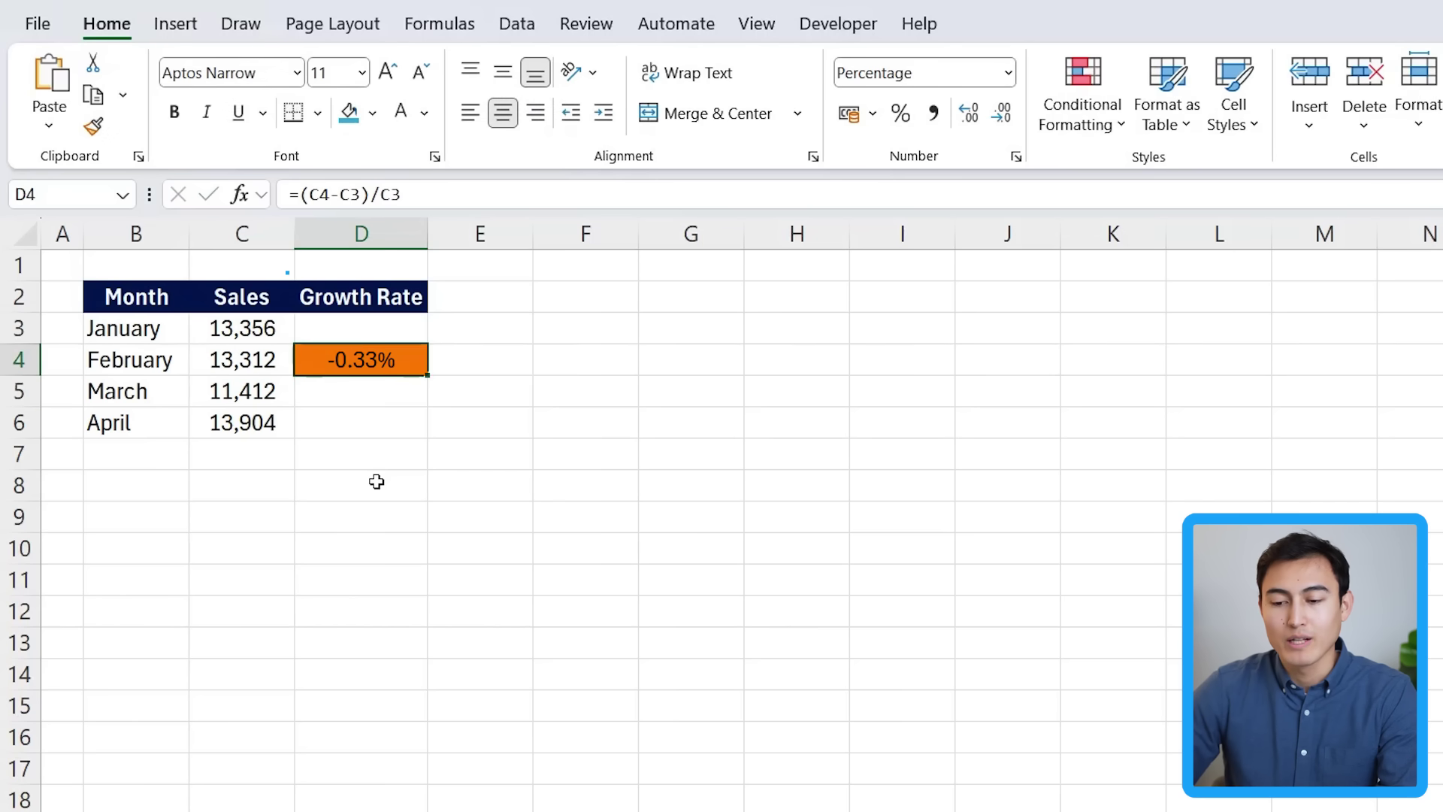
double_click(430, 378)
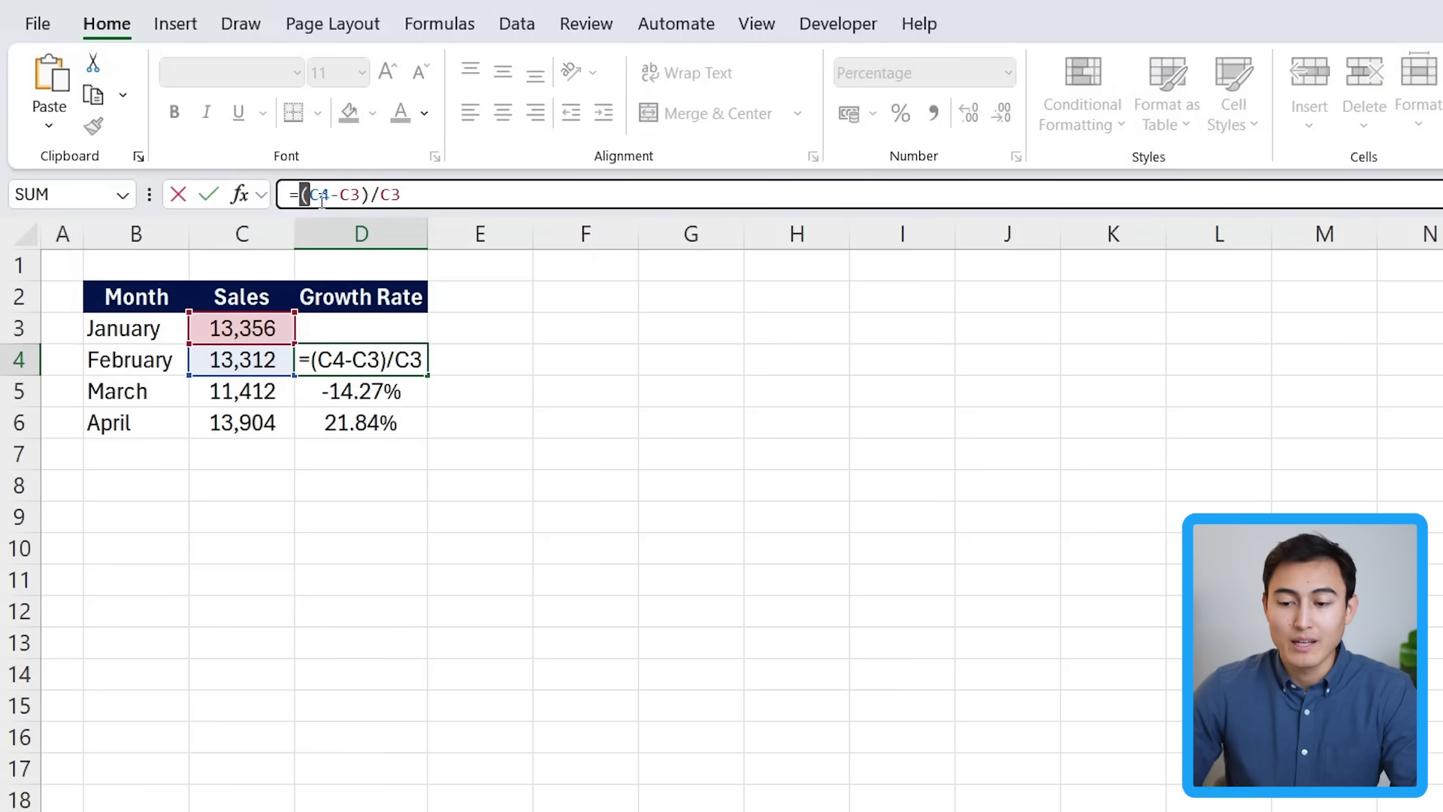
click(383, 196)
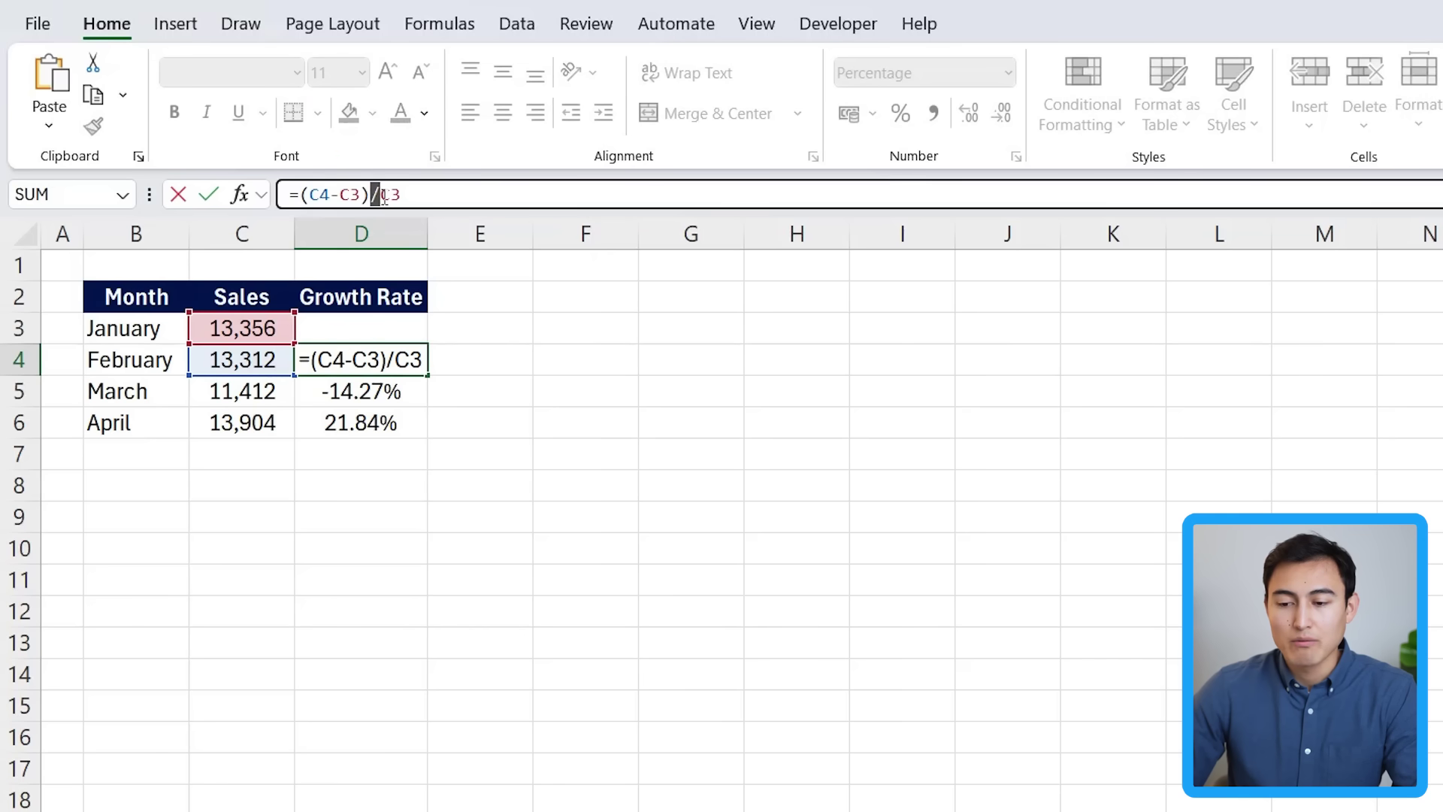
key(Escape)
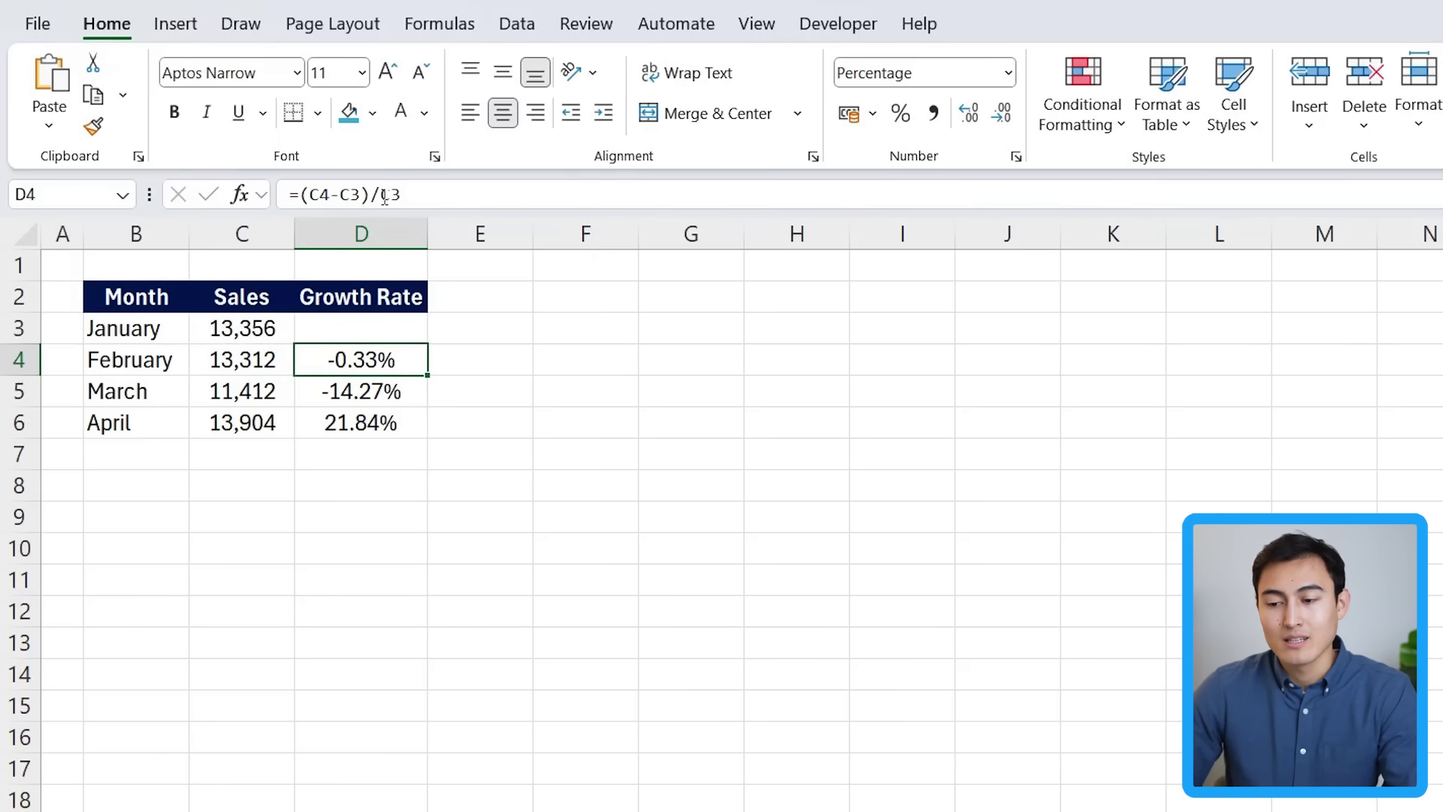
key(Right)
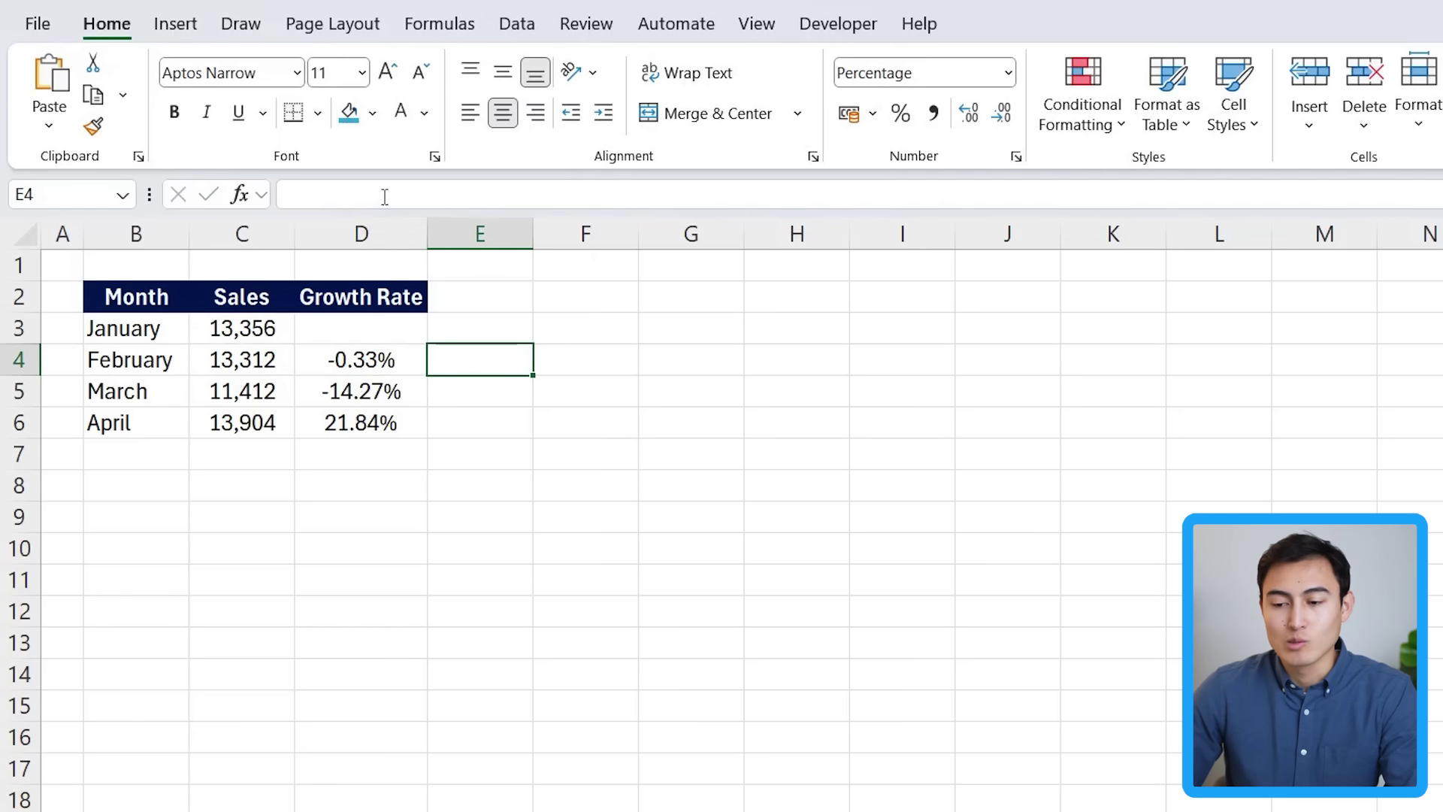
- In Name Manager, add the name growthpercent referring to =LAMBDA(end,start,(end-start)/start)
click(421, 25)
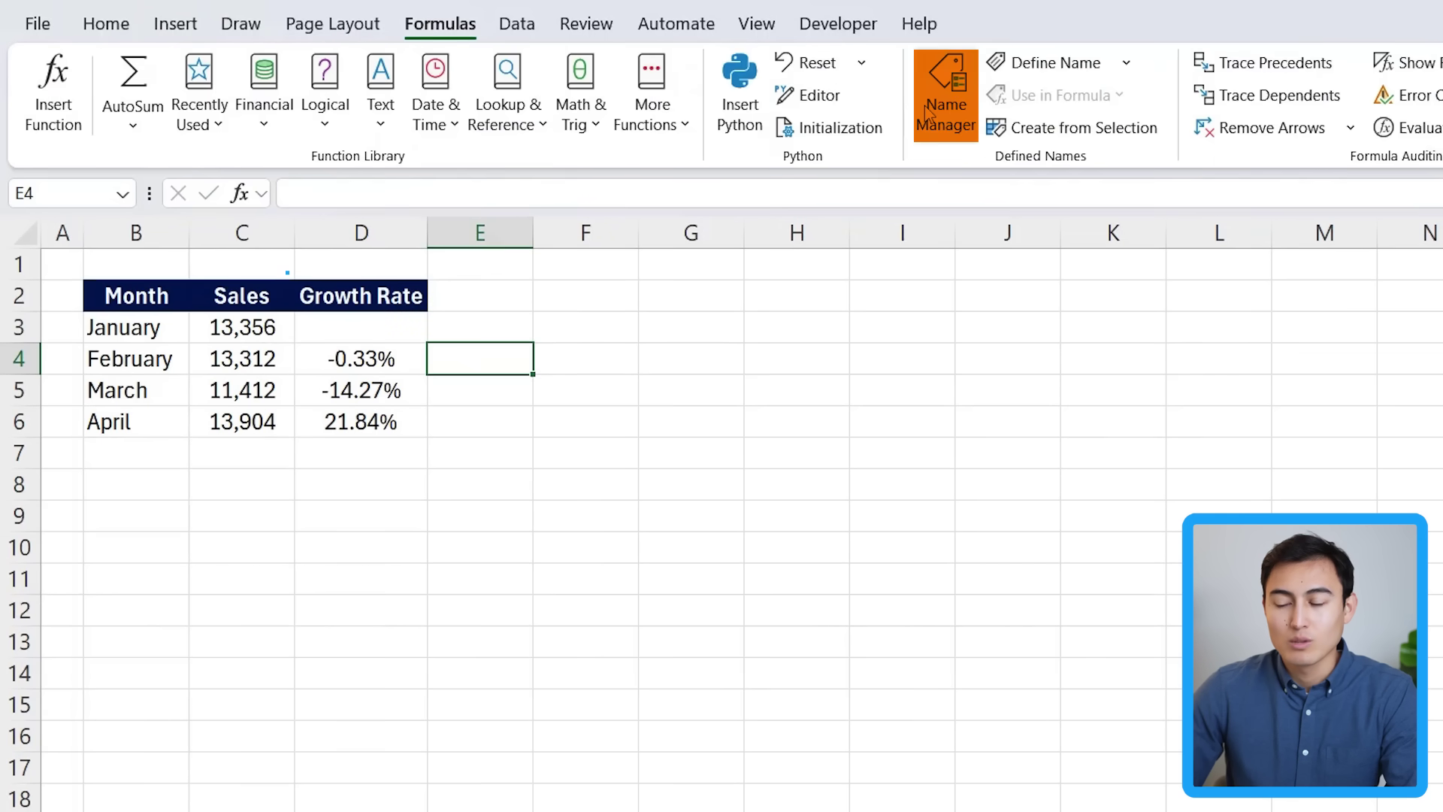
click(945, 137)
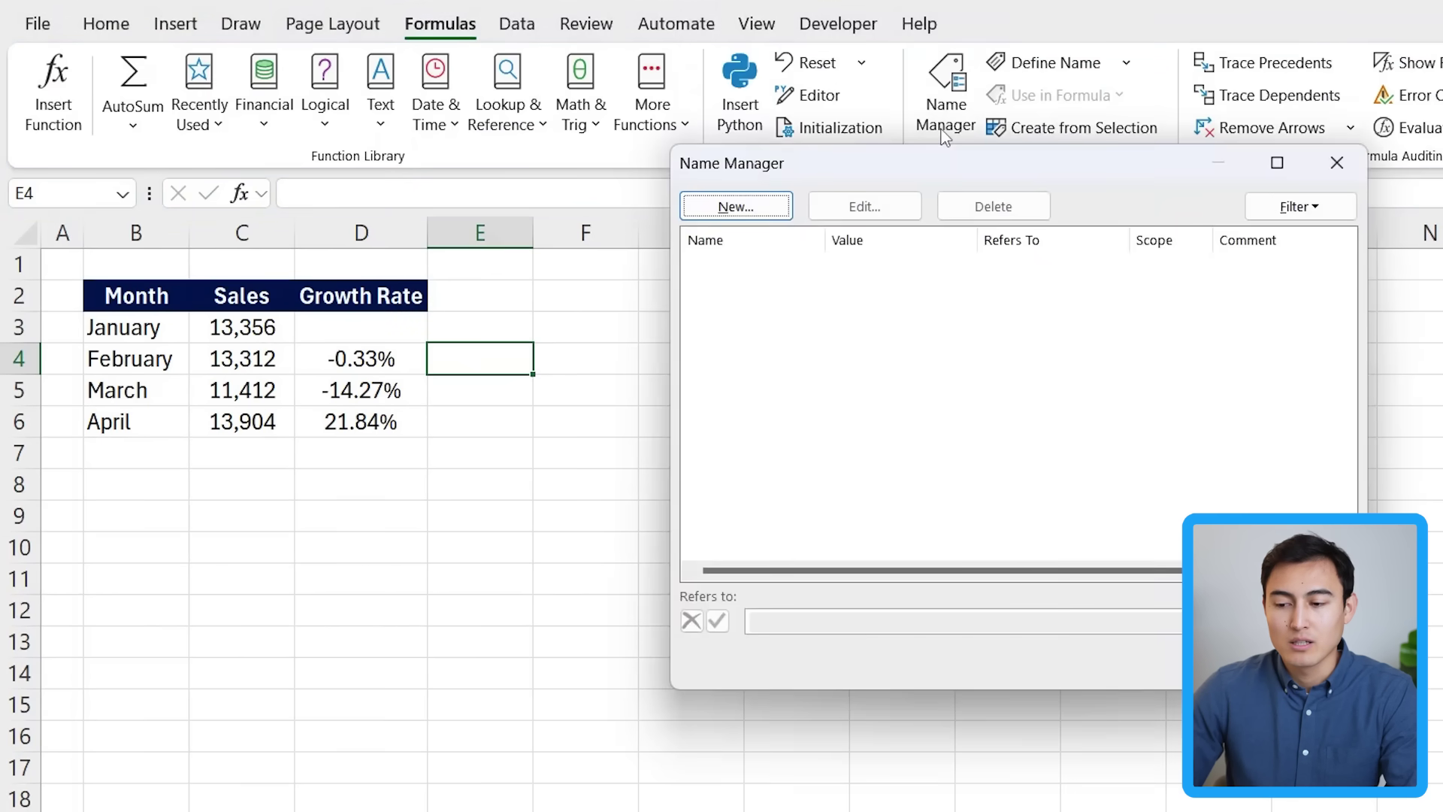
drag(977, 166, 857, 229)
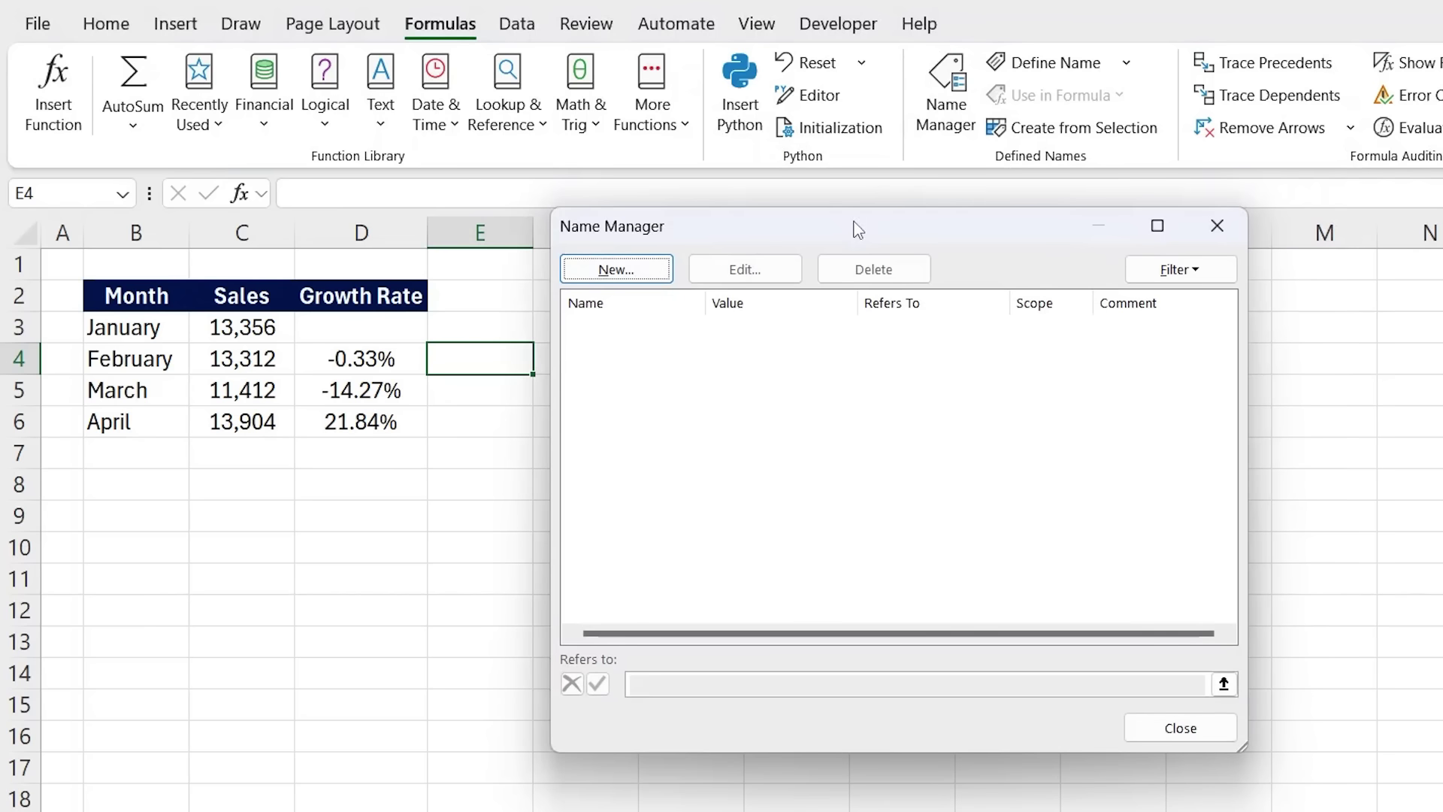
click(615, 269)
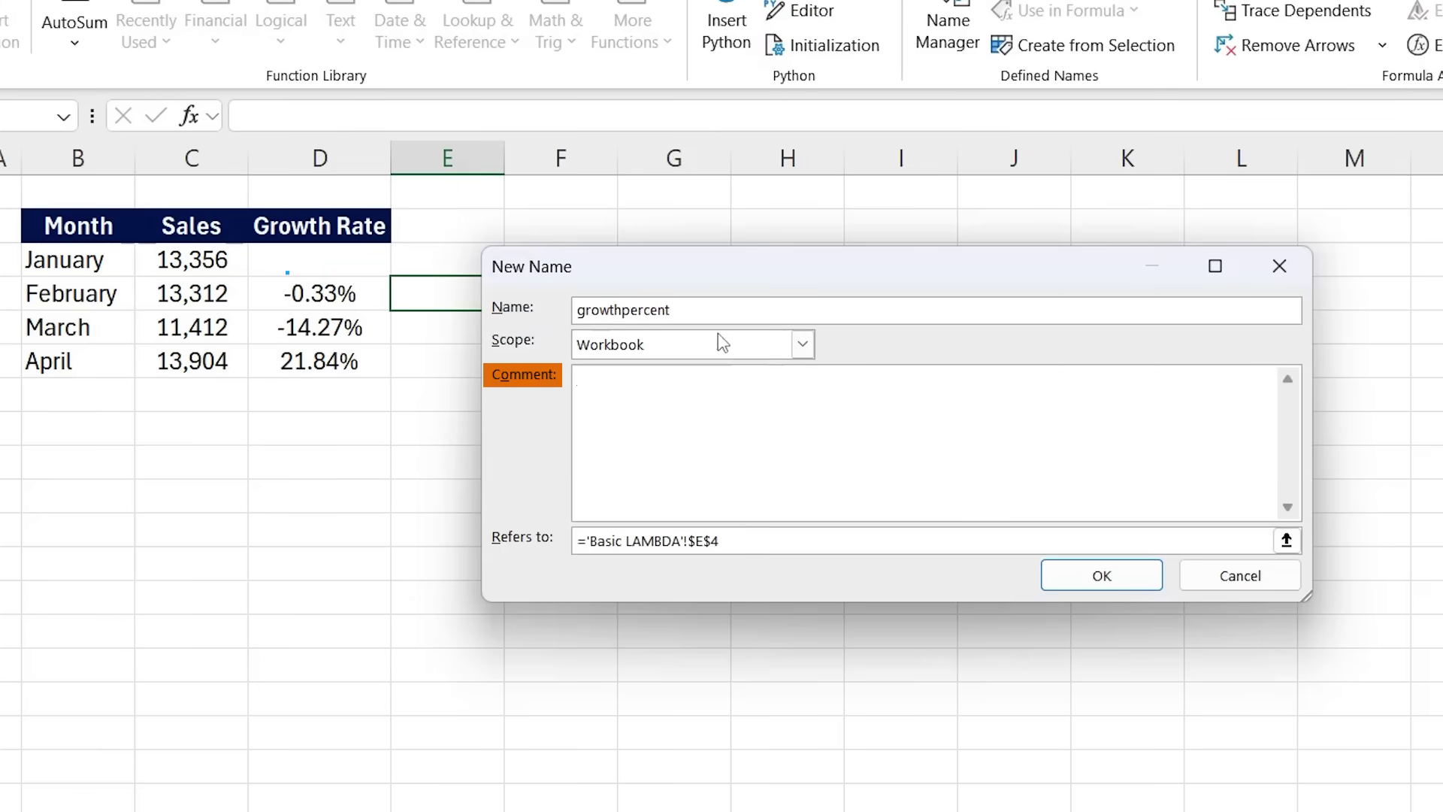
click(713, 469)
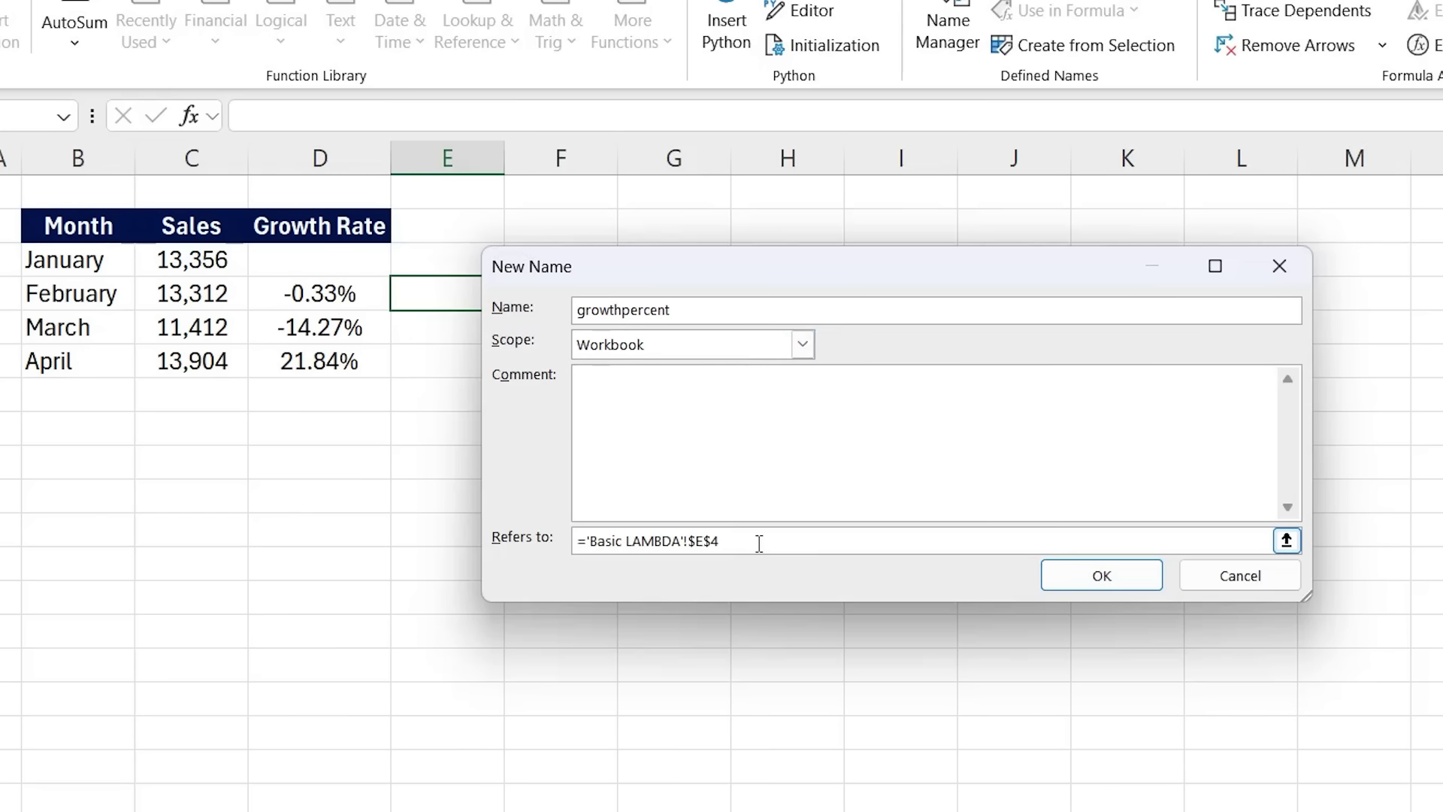
drag(759, 543, 567, 547)
text(=)
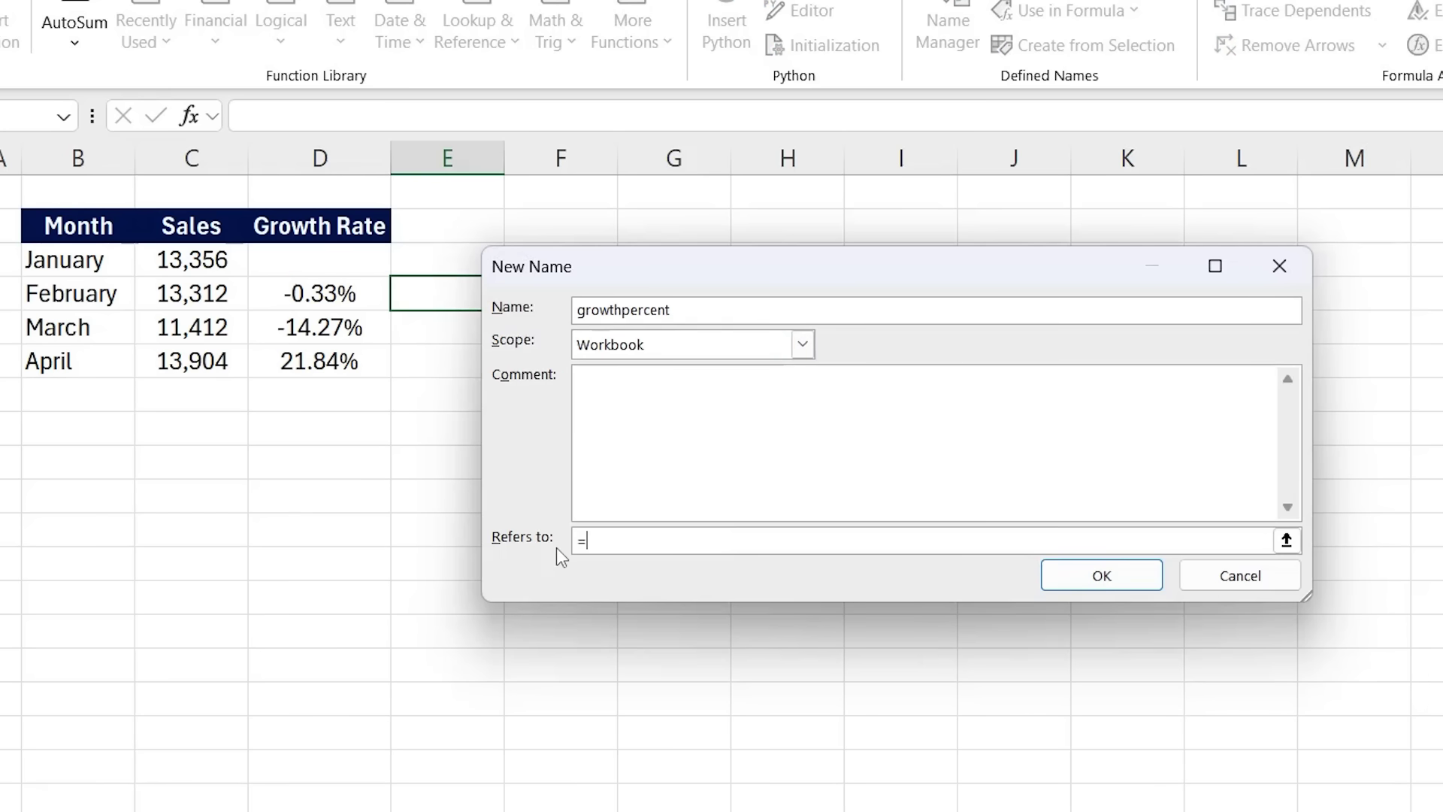
text(LAMBDA(end,start)
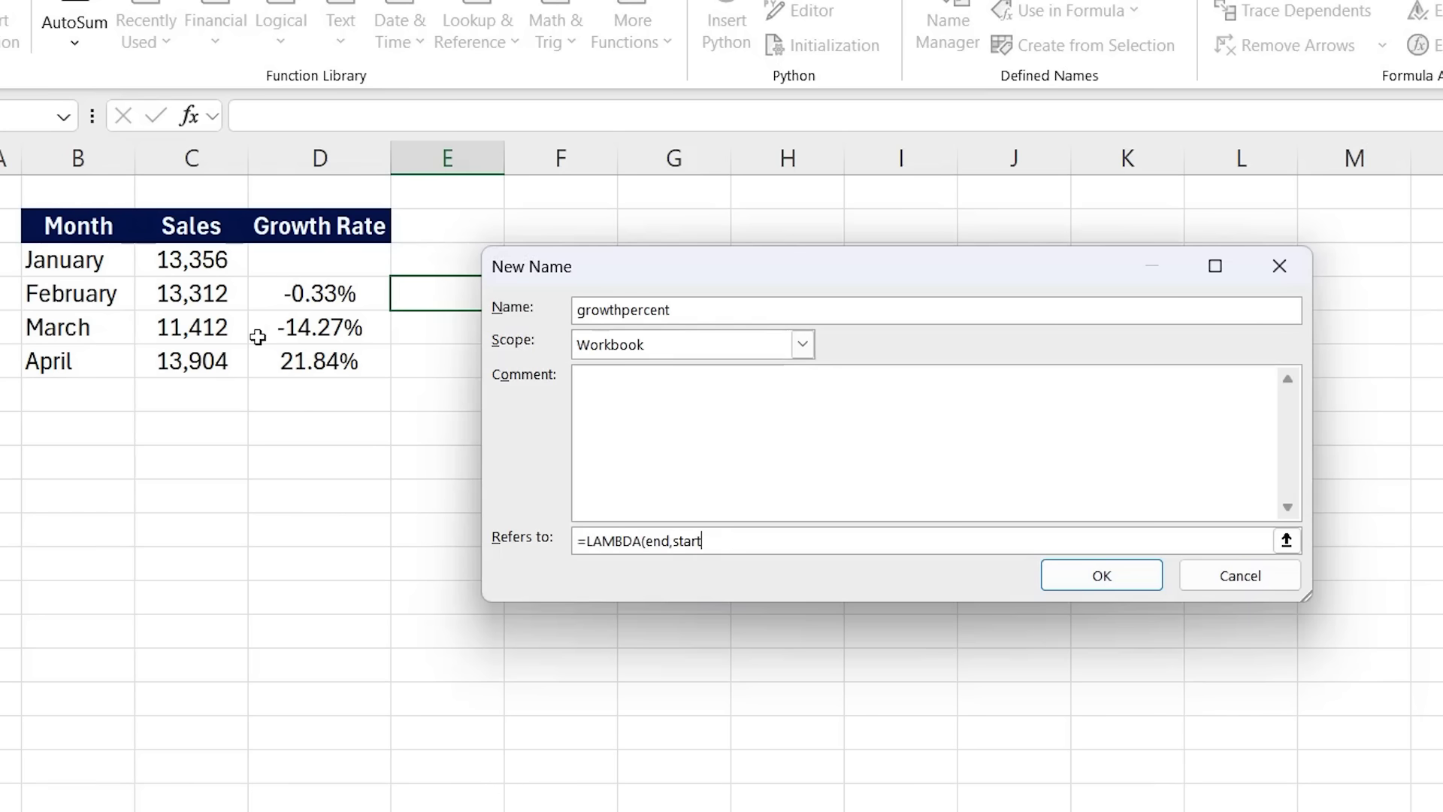
key(Tab)
text(()
click(878, 539)
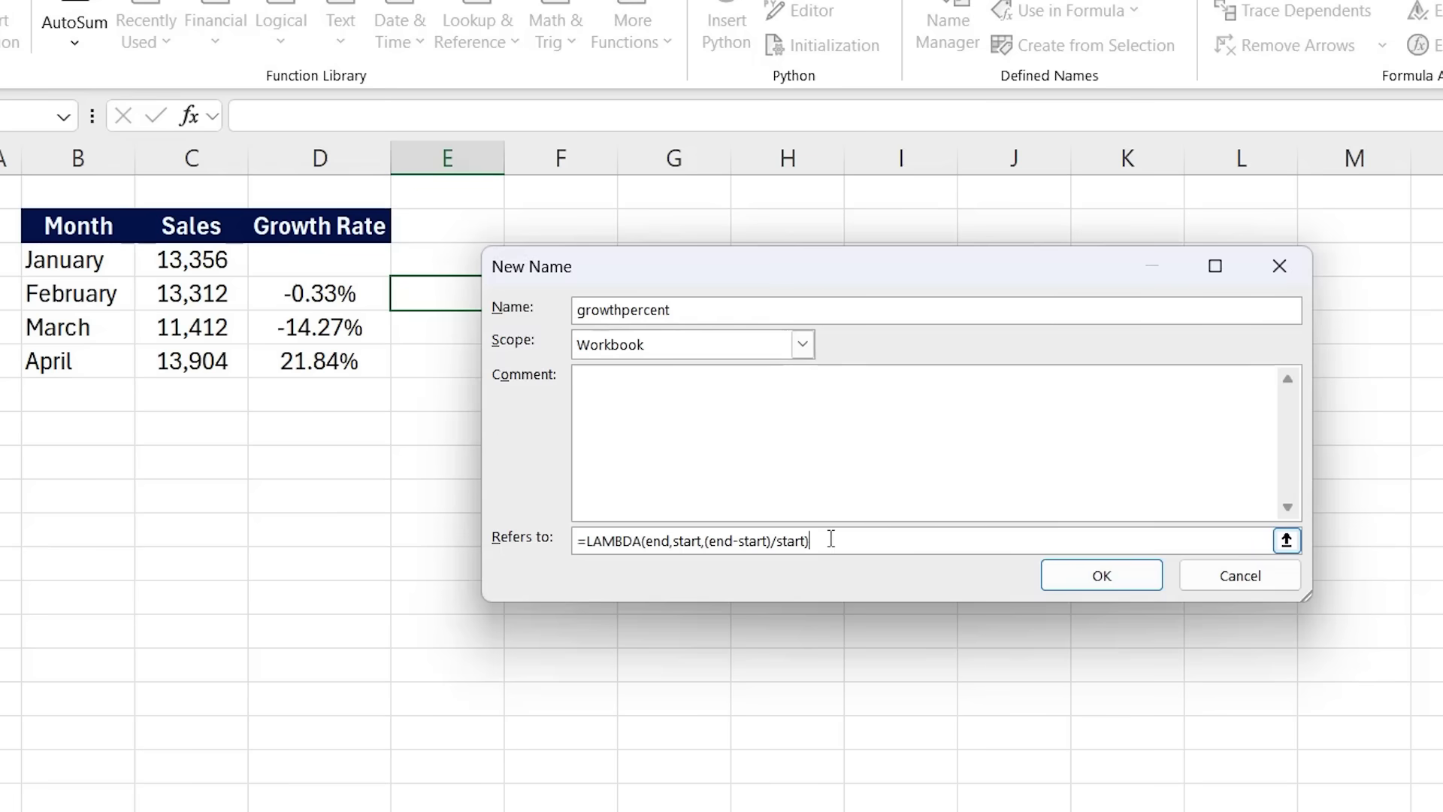
click(1097, 575)
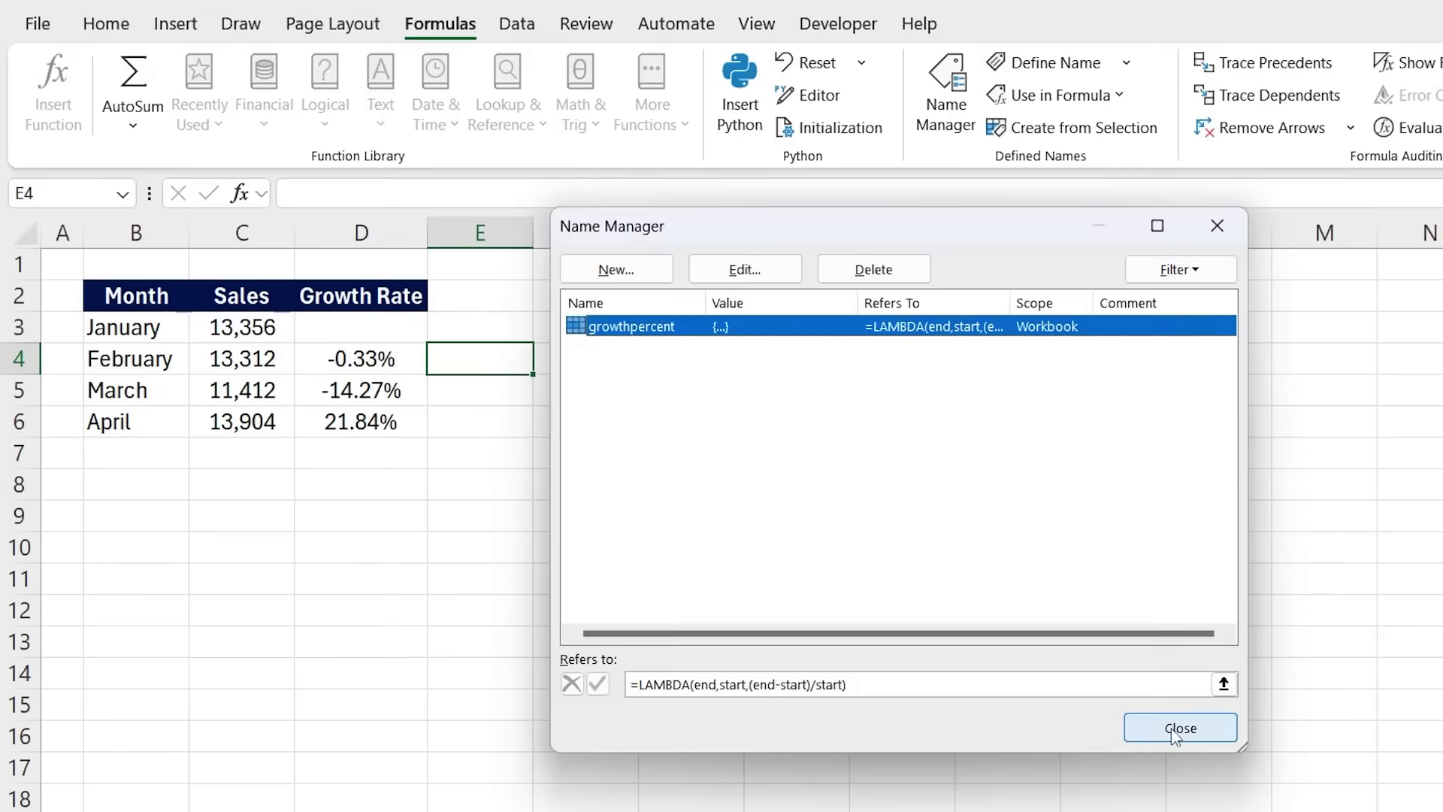
- Enter =growthpercent(C4,C3) in E4 and fill it down to April
click(1180, 727)
text(=)
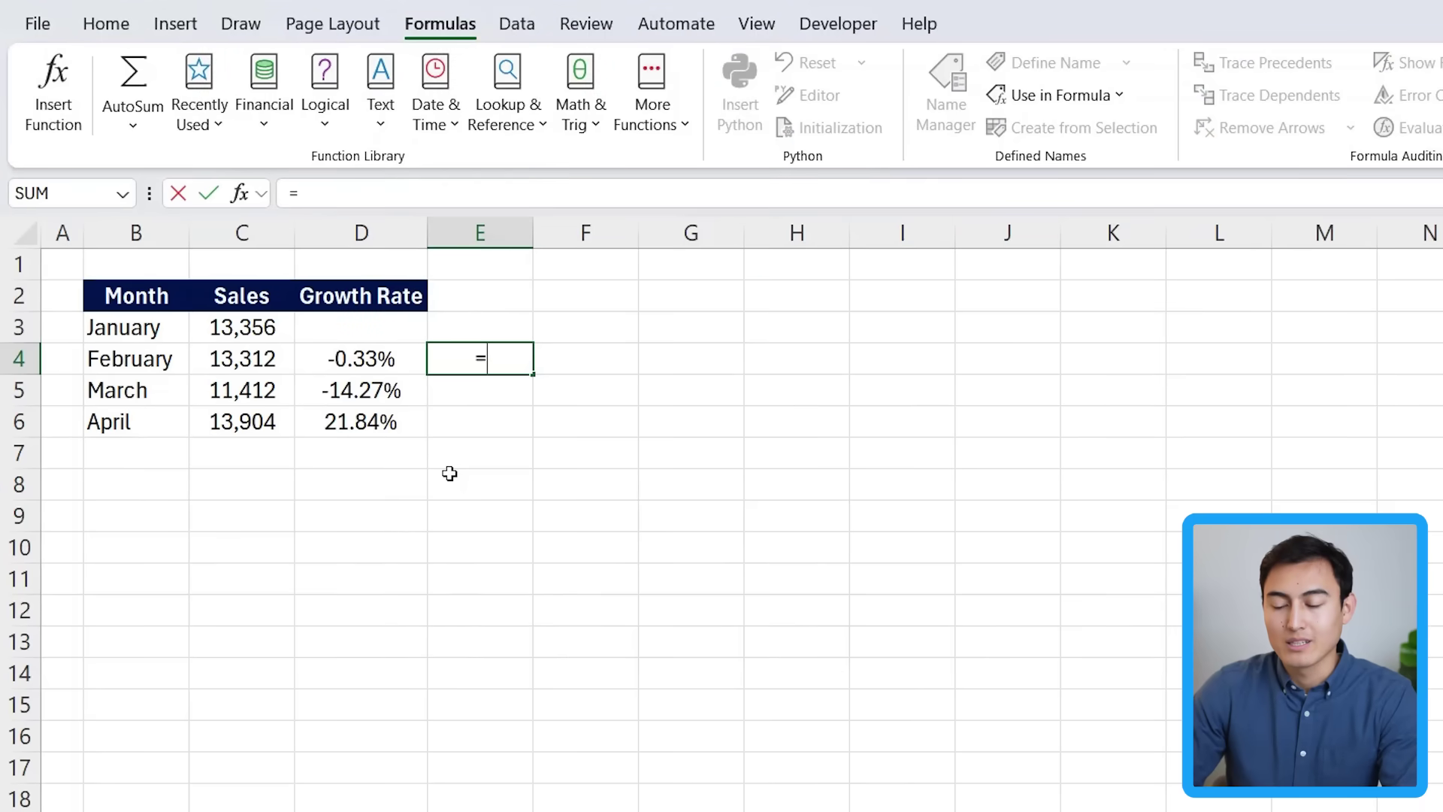
text(grow)
key(Down)
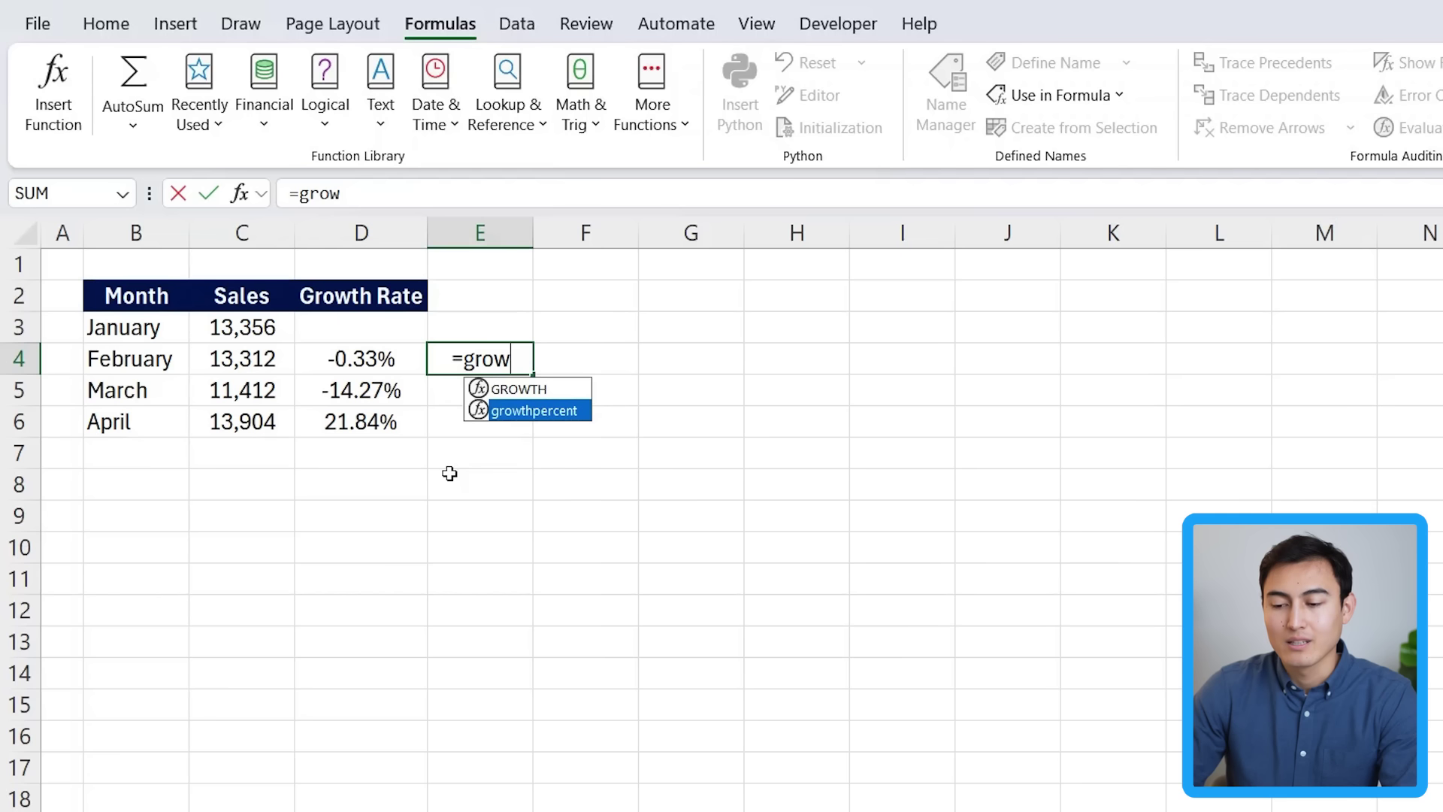
key(Tab)
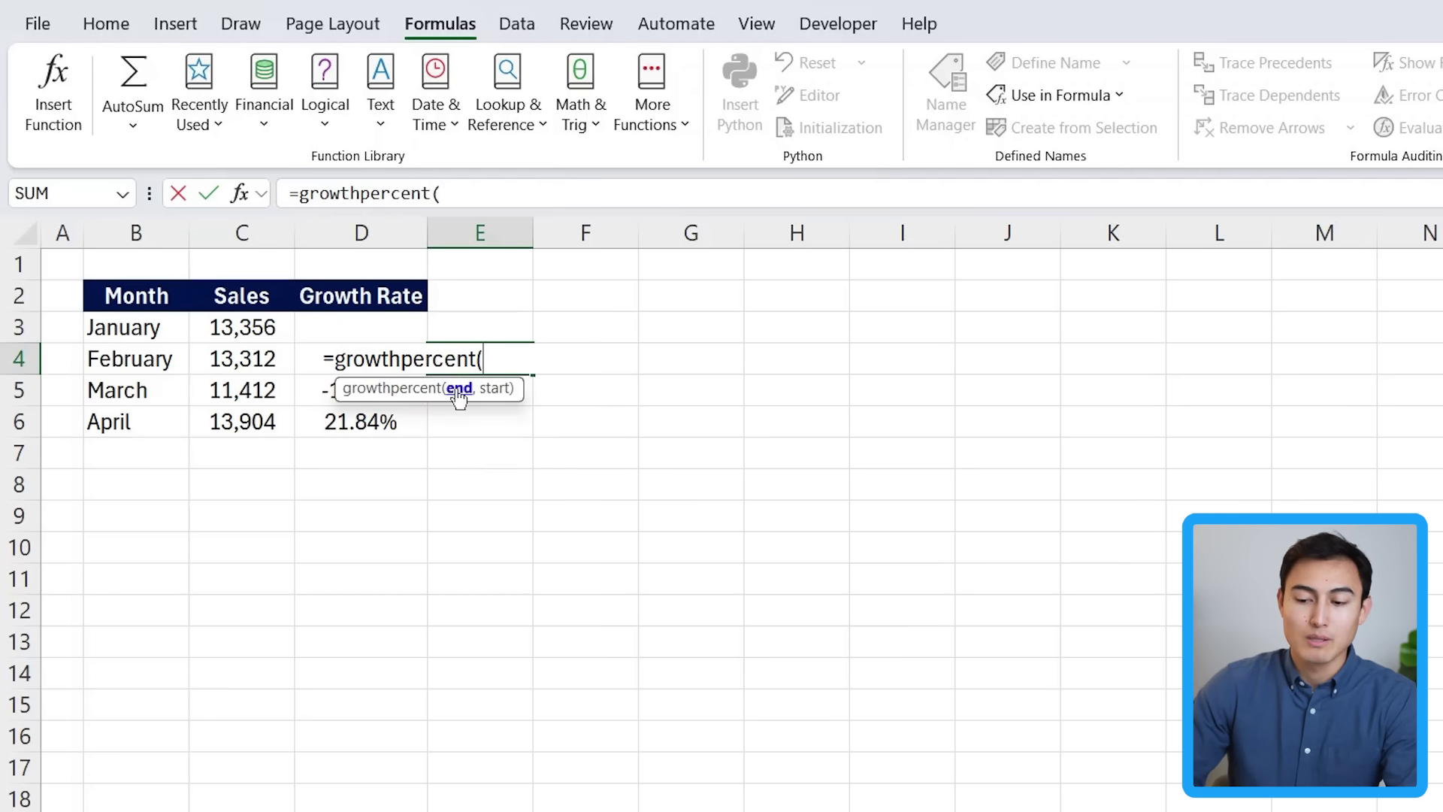
click(258, 358)
text(,)
click(262, 325)
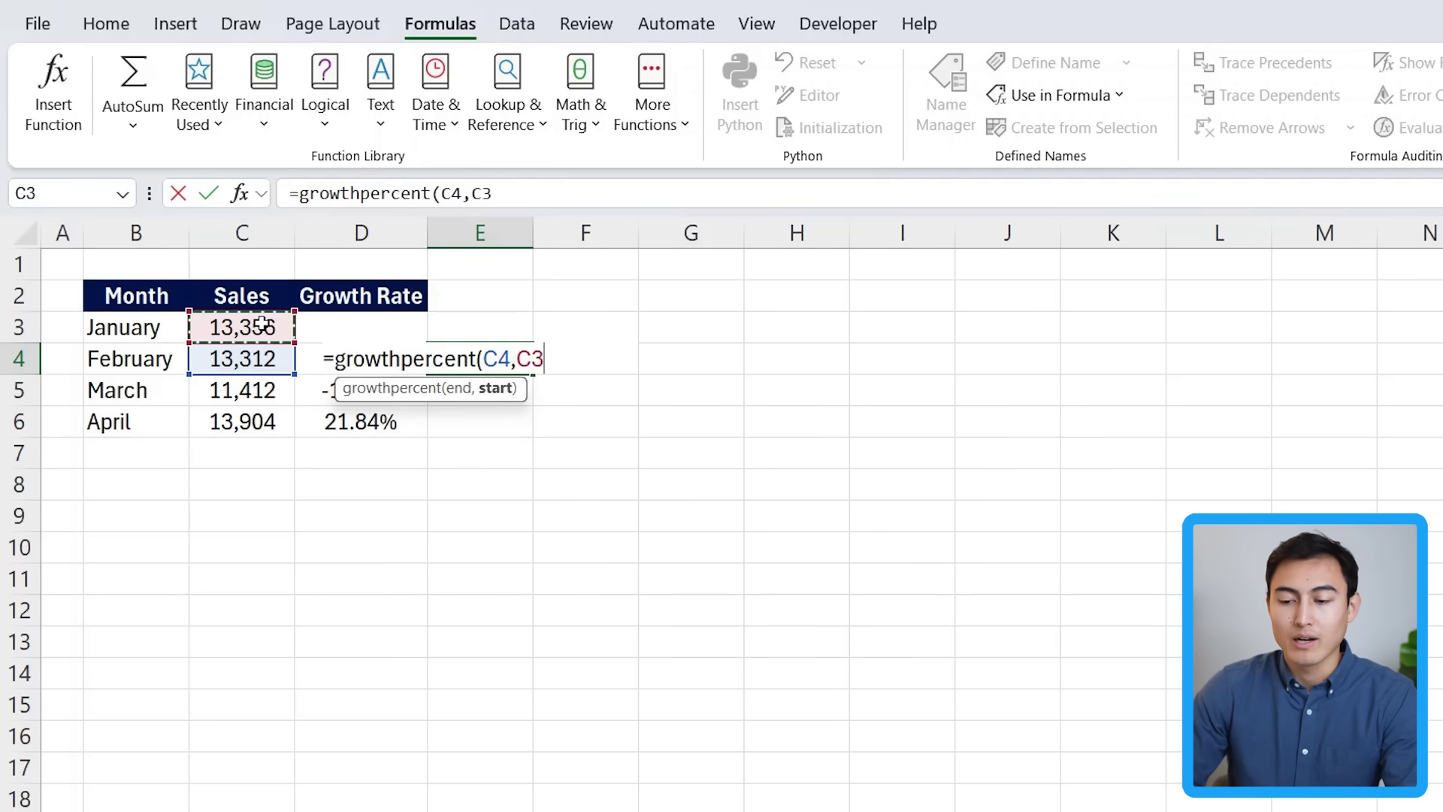
text())
key(Return)
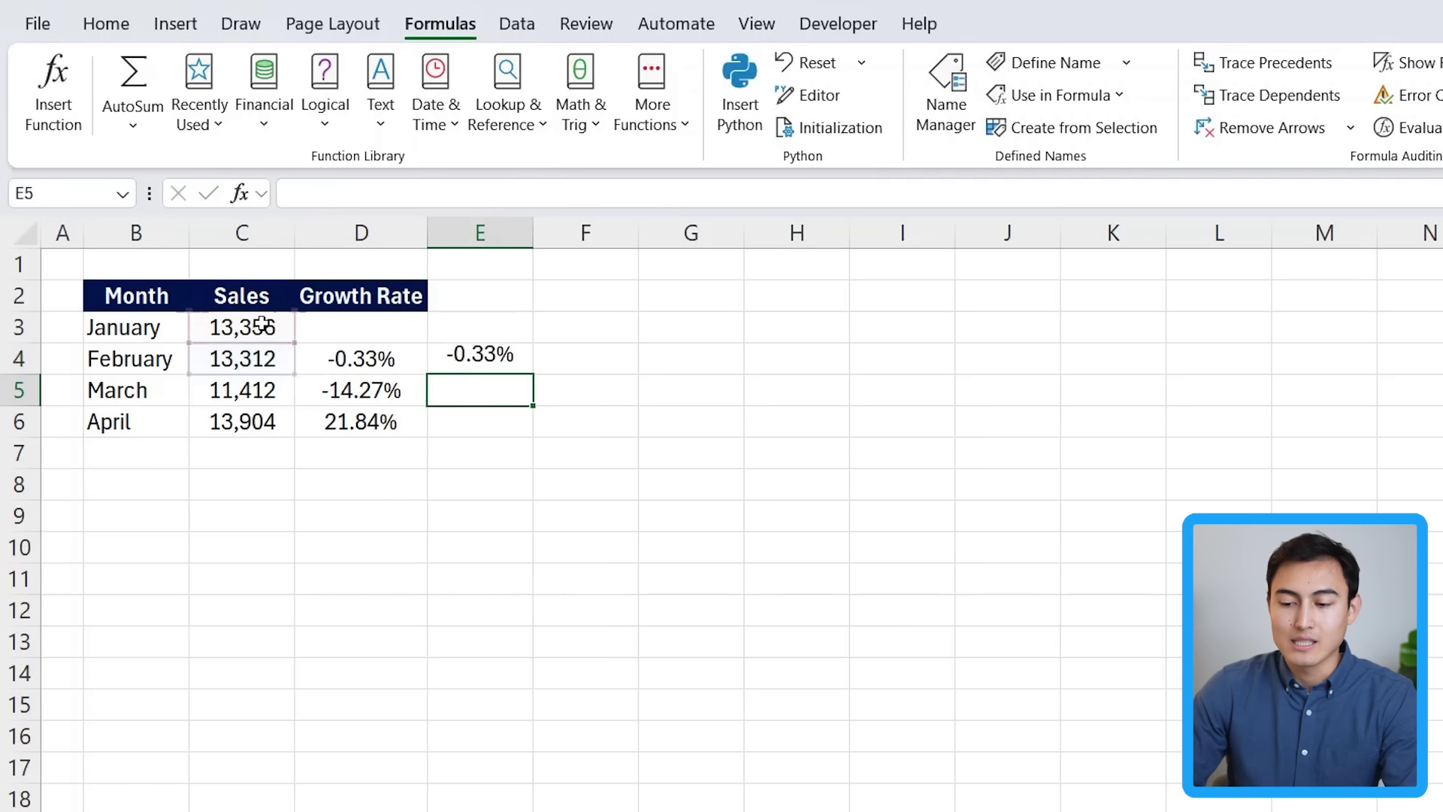
key(Up)
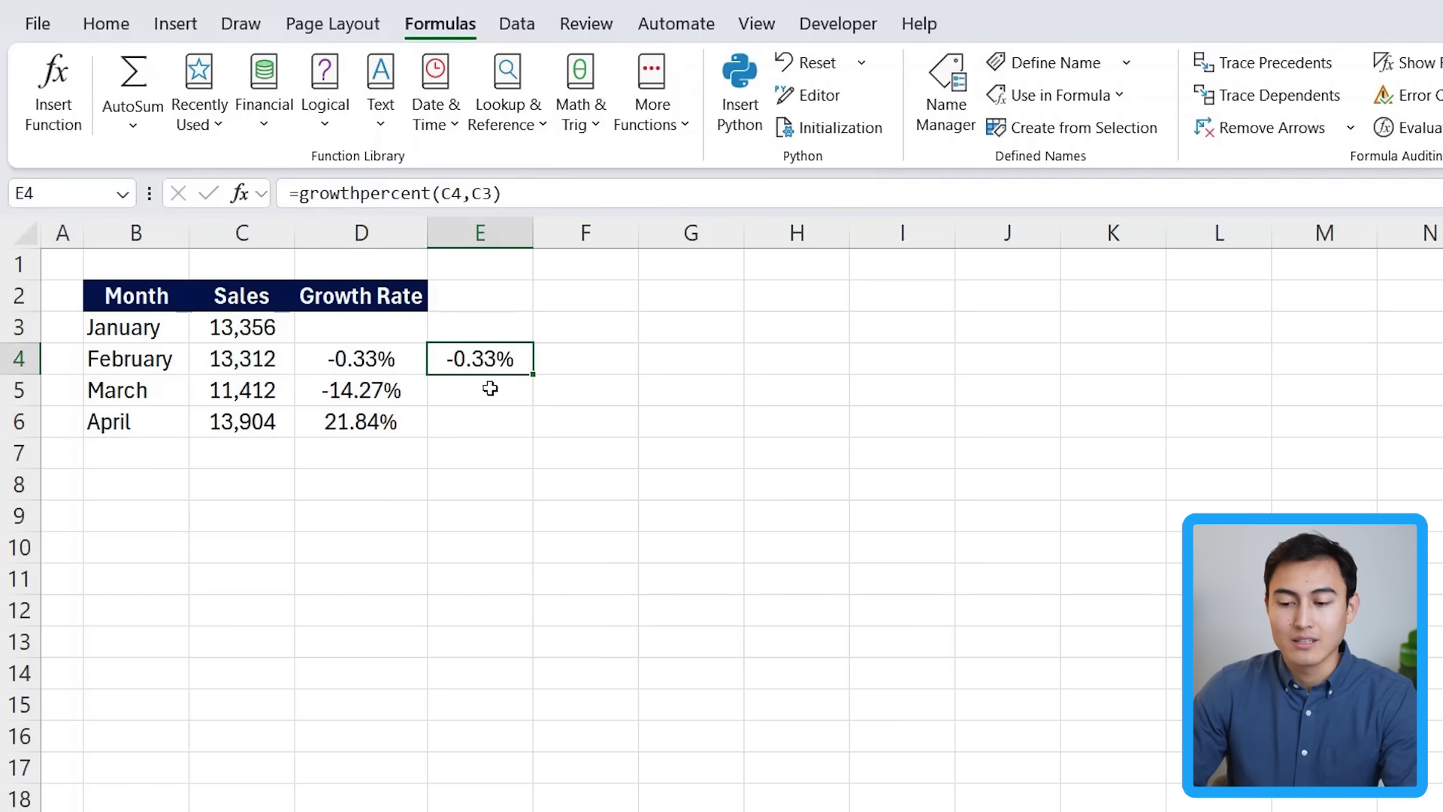
double_click(532, 378)
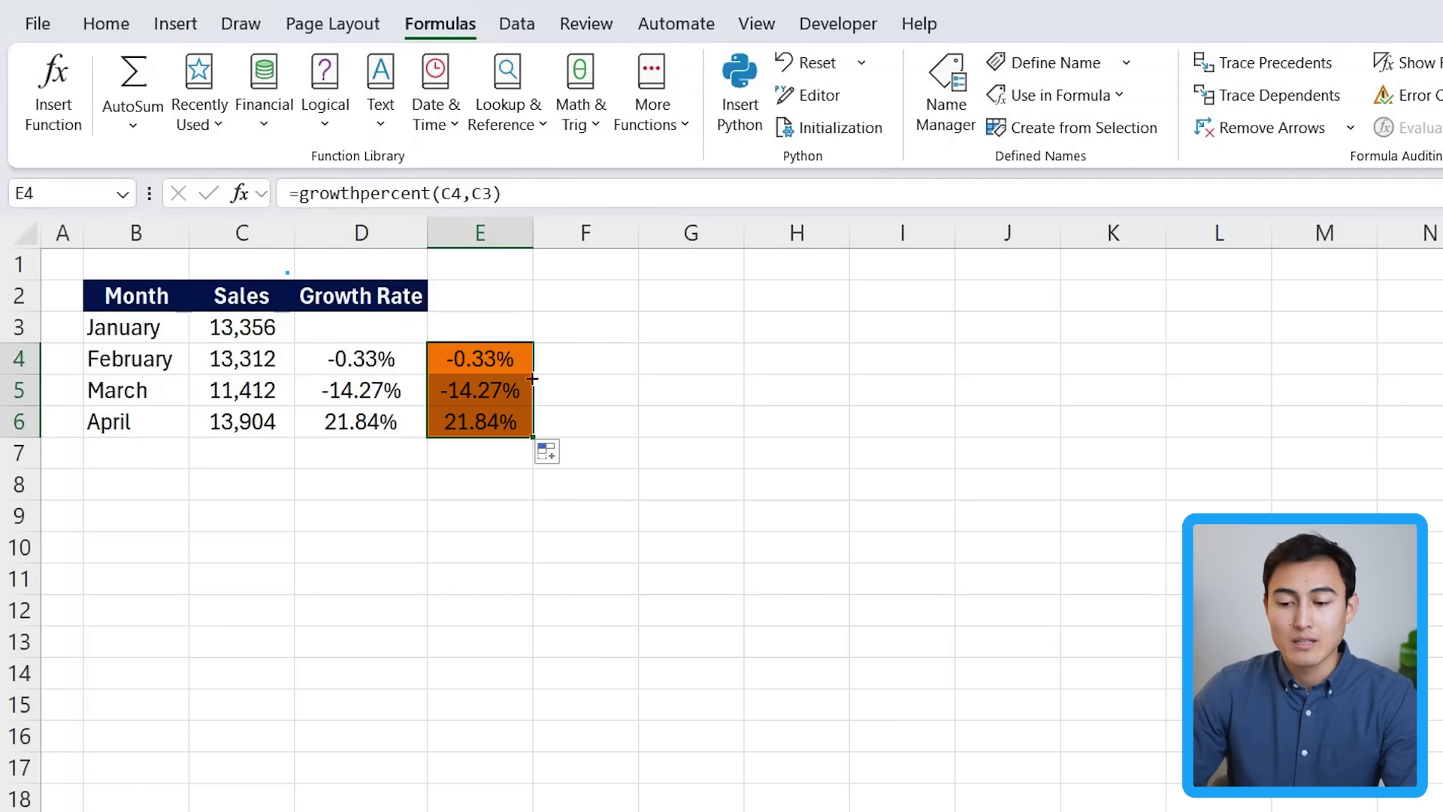
- Compare D4's =(C4-C3)/C3 formula with E4's =growthpercent(C4,C3)
key(Left)
click(338, 193)
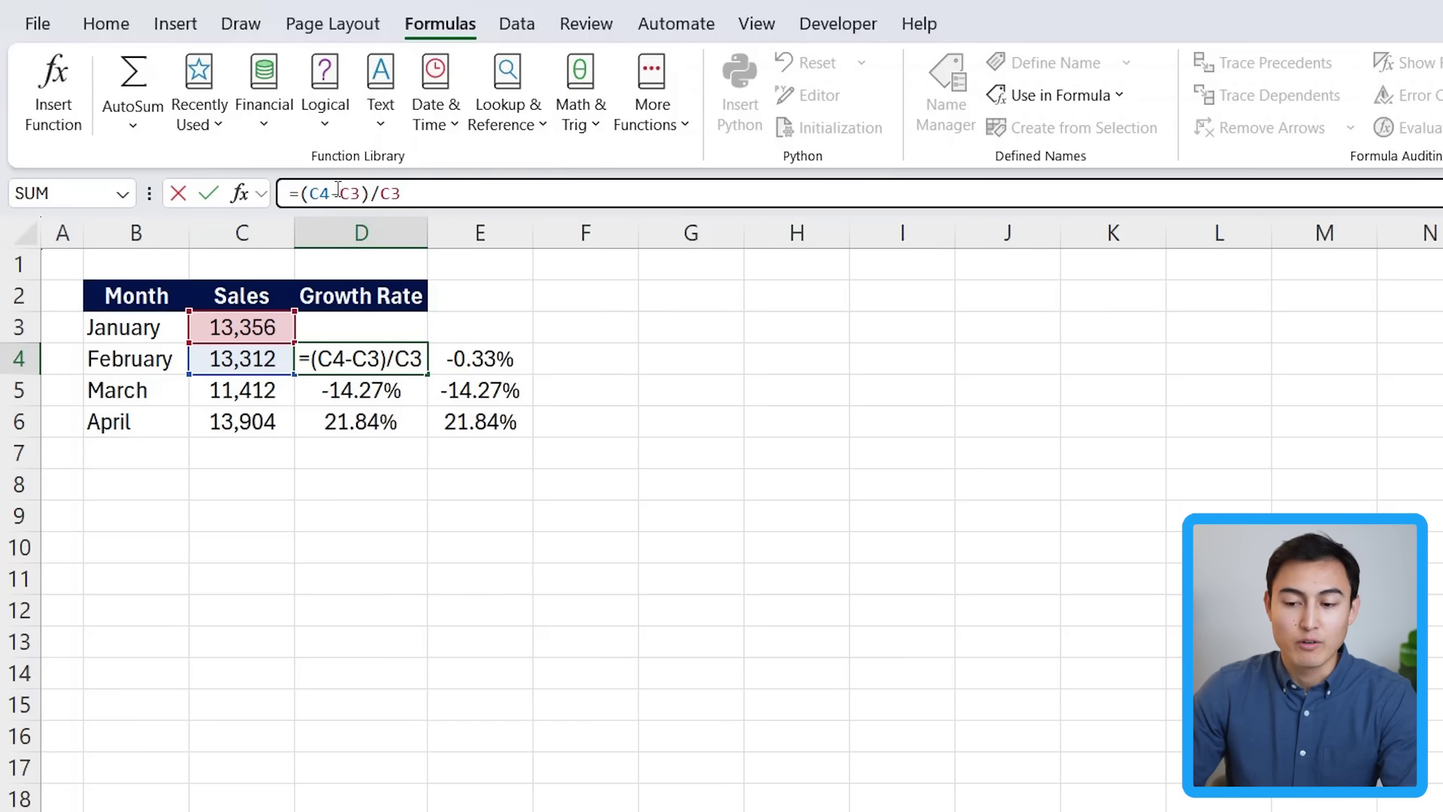
key(Escape)
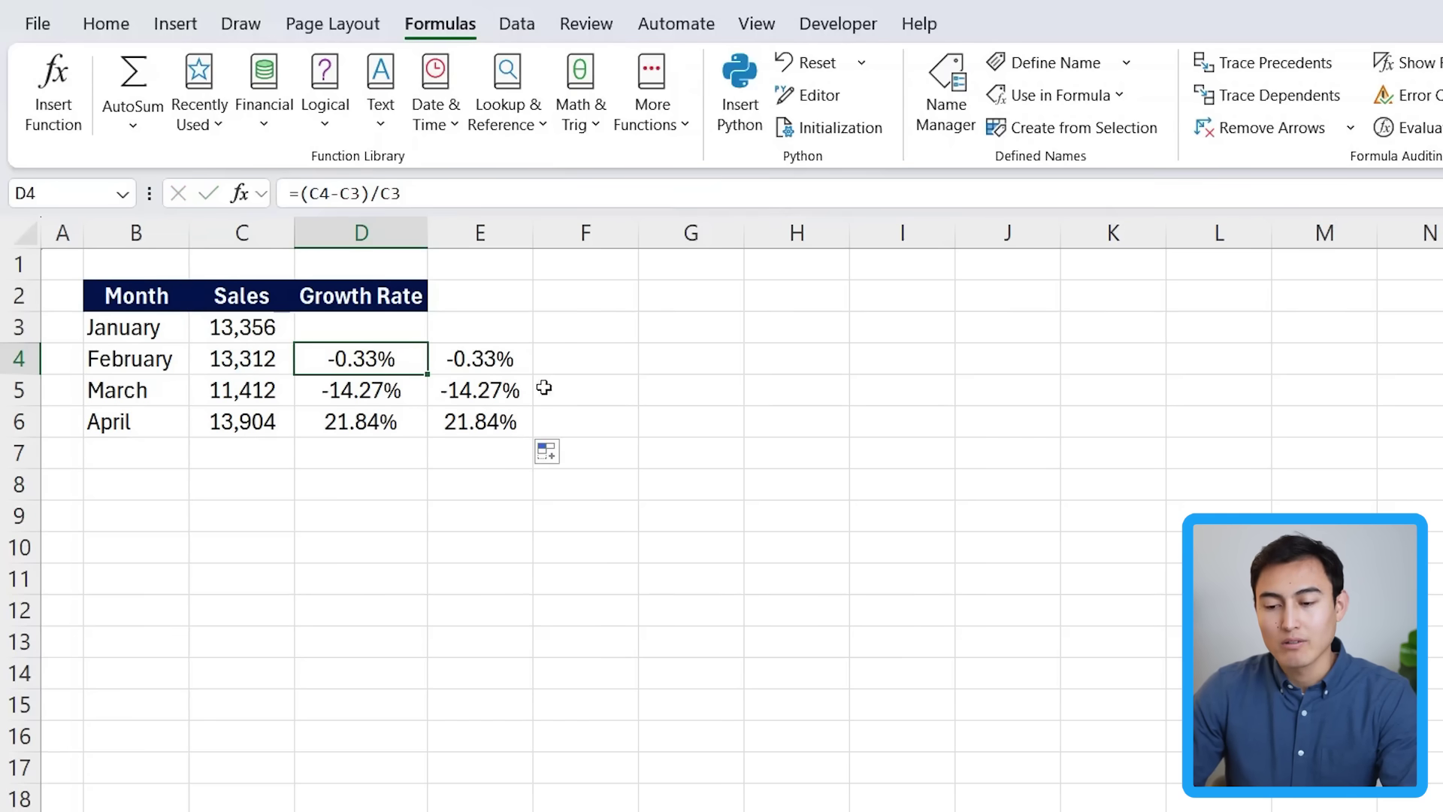
click(524, 358)
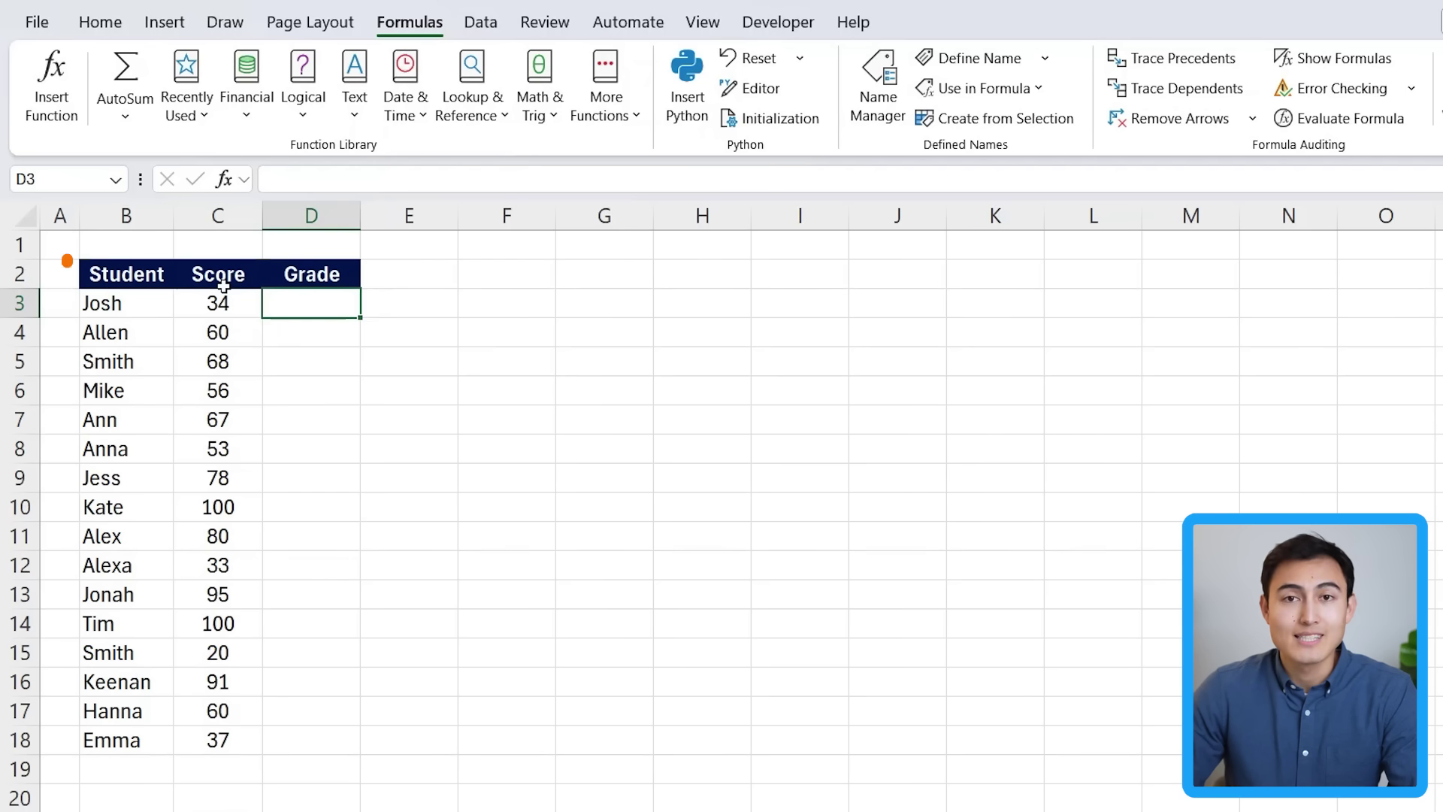
- Enter =IFS(C3>=80,"Honors",C3>=50,"Pass",C3<50,"Fail") in D3 to grade the score of 34
click(135, 304)
key(Right)
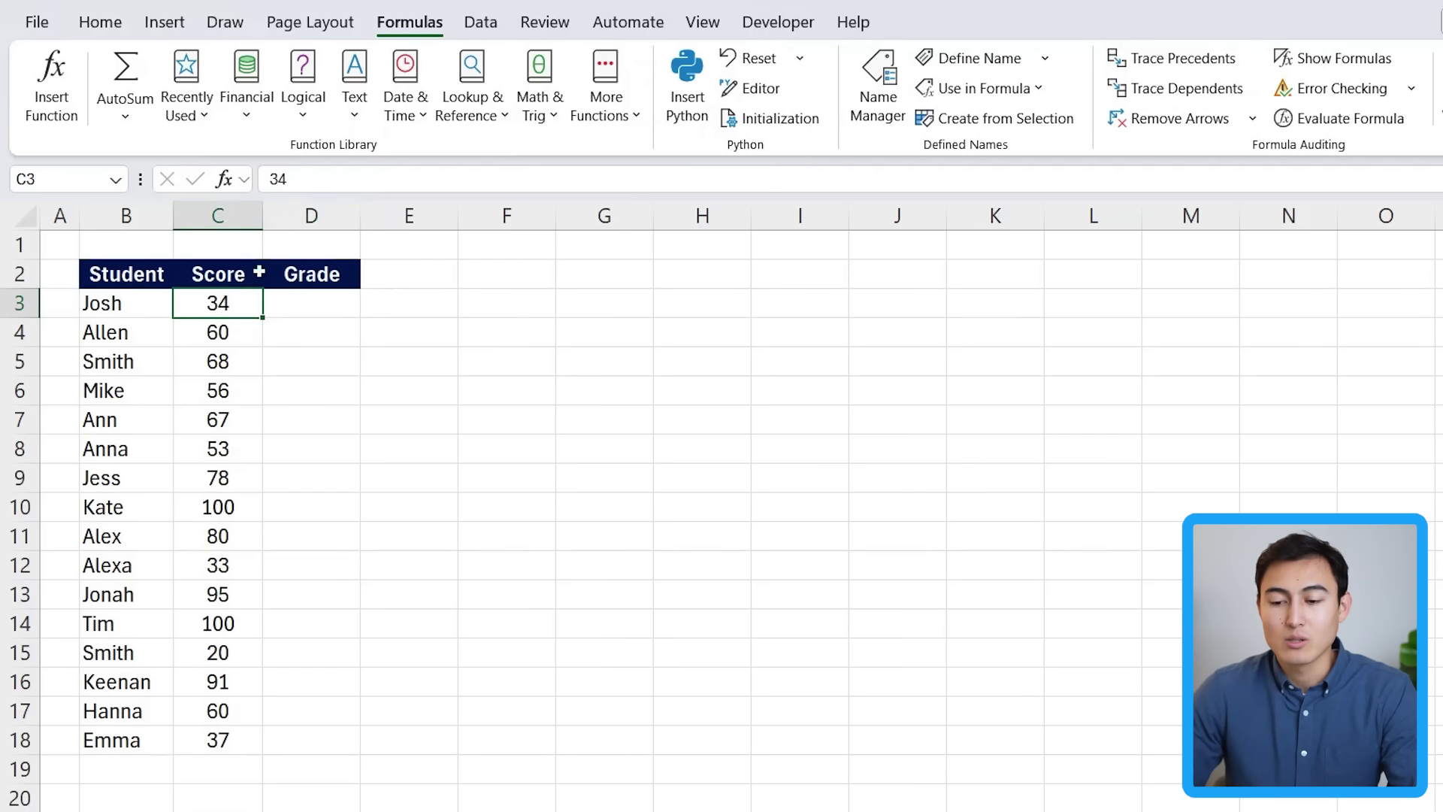
click(334, 309)
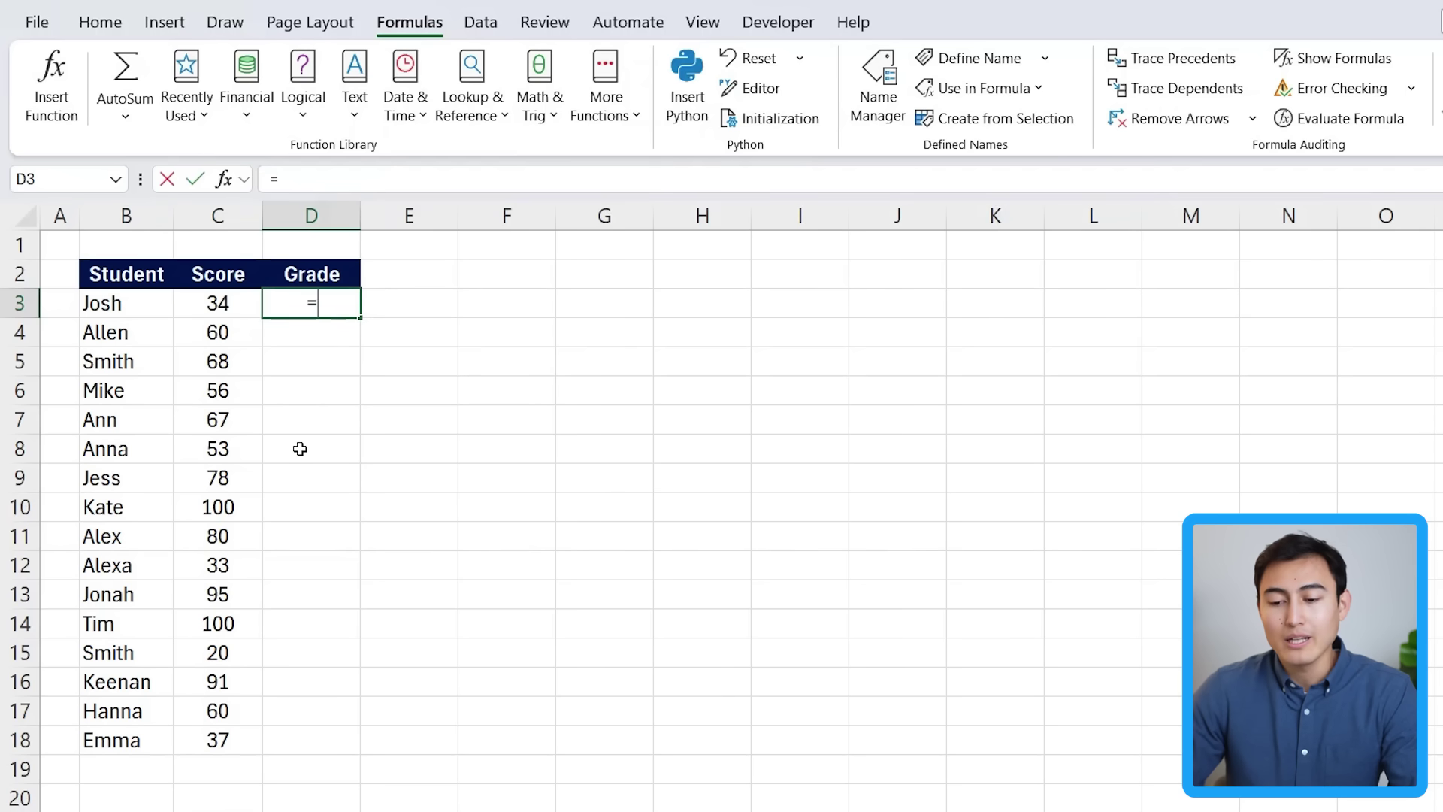
text(=ifs)
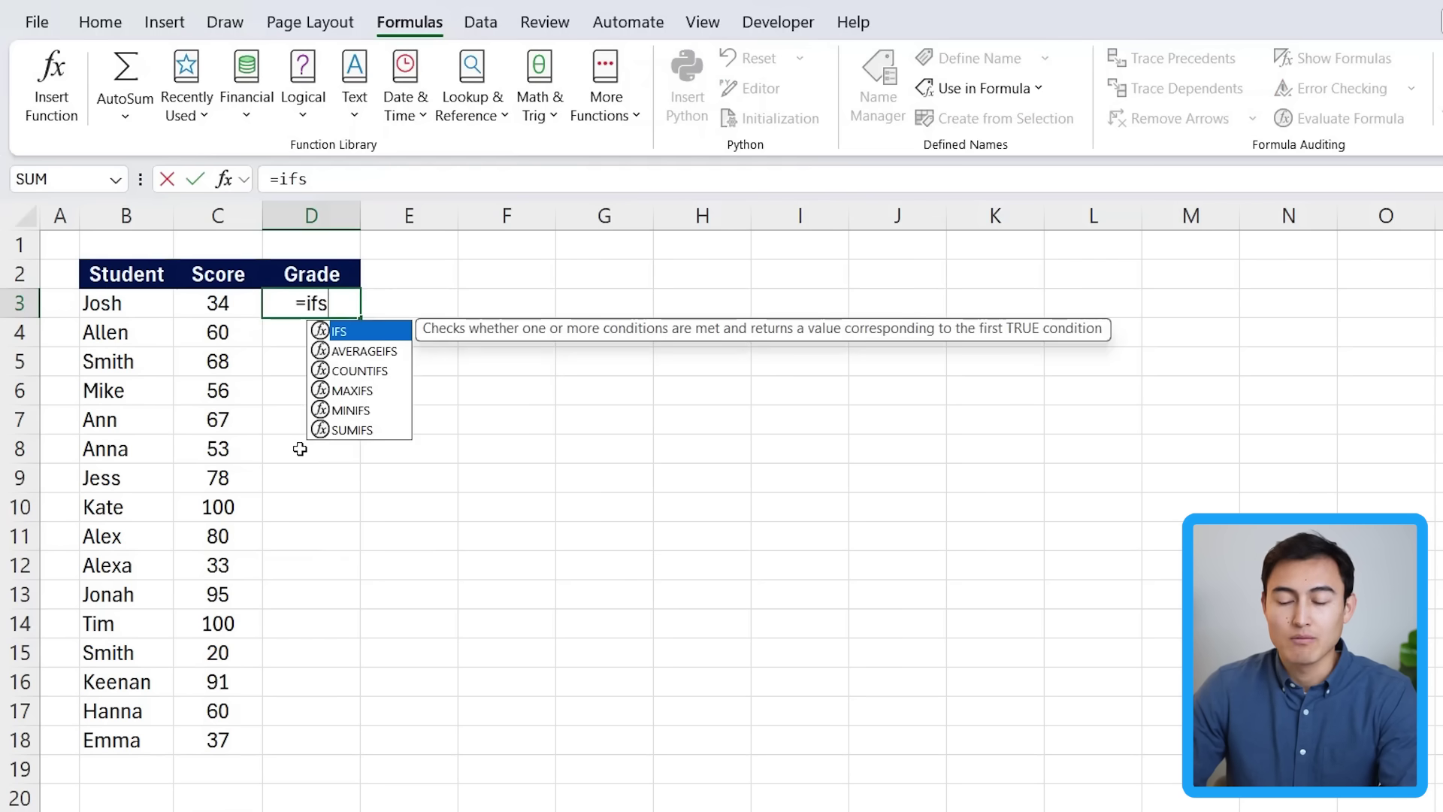
key(Tab)
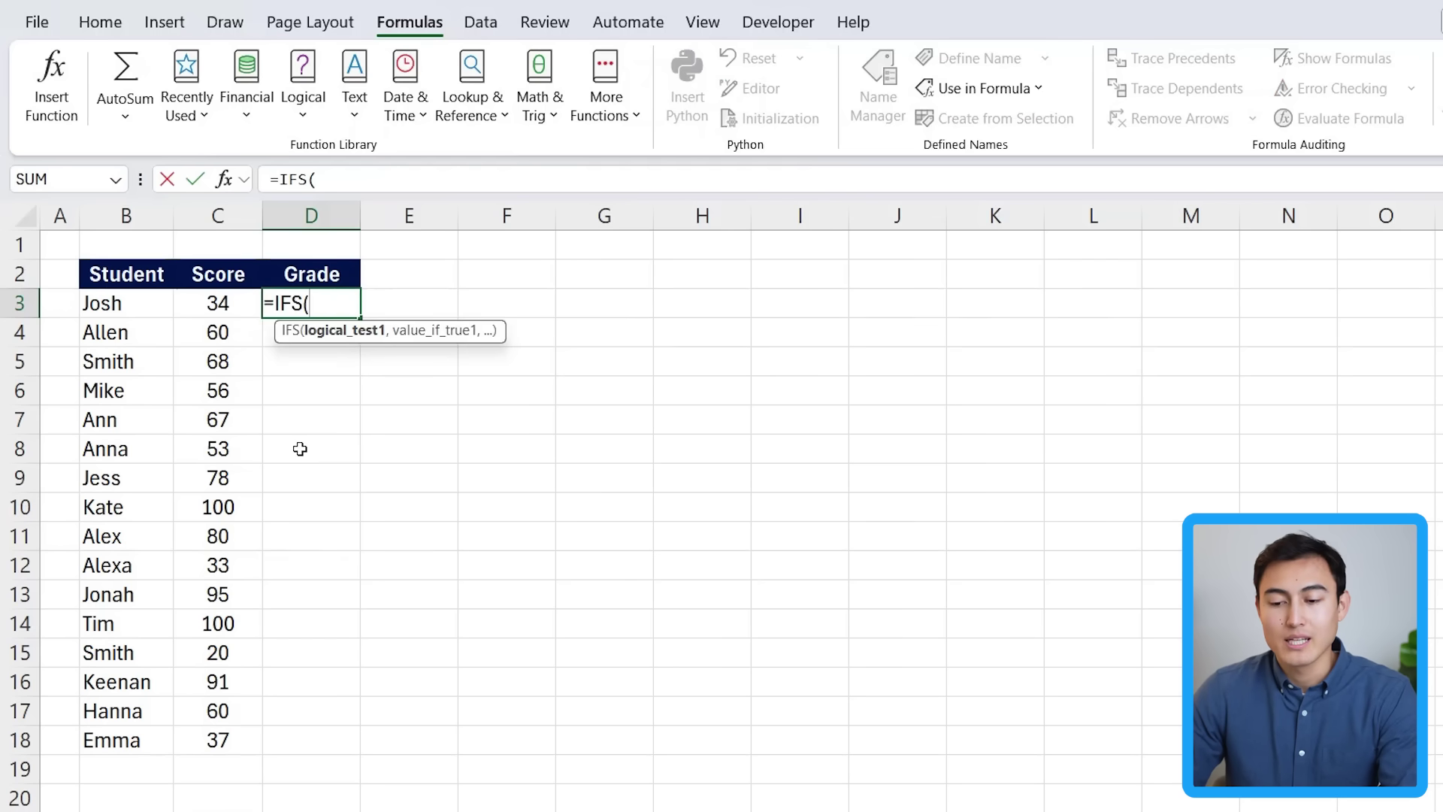
key(Left)
text(>)
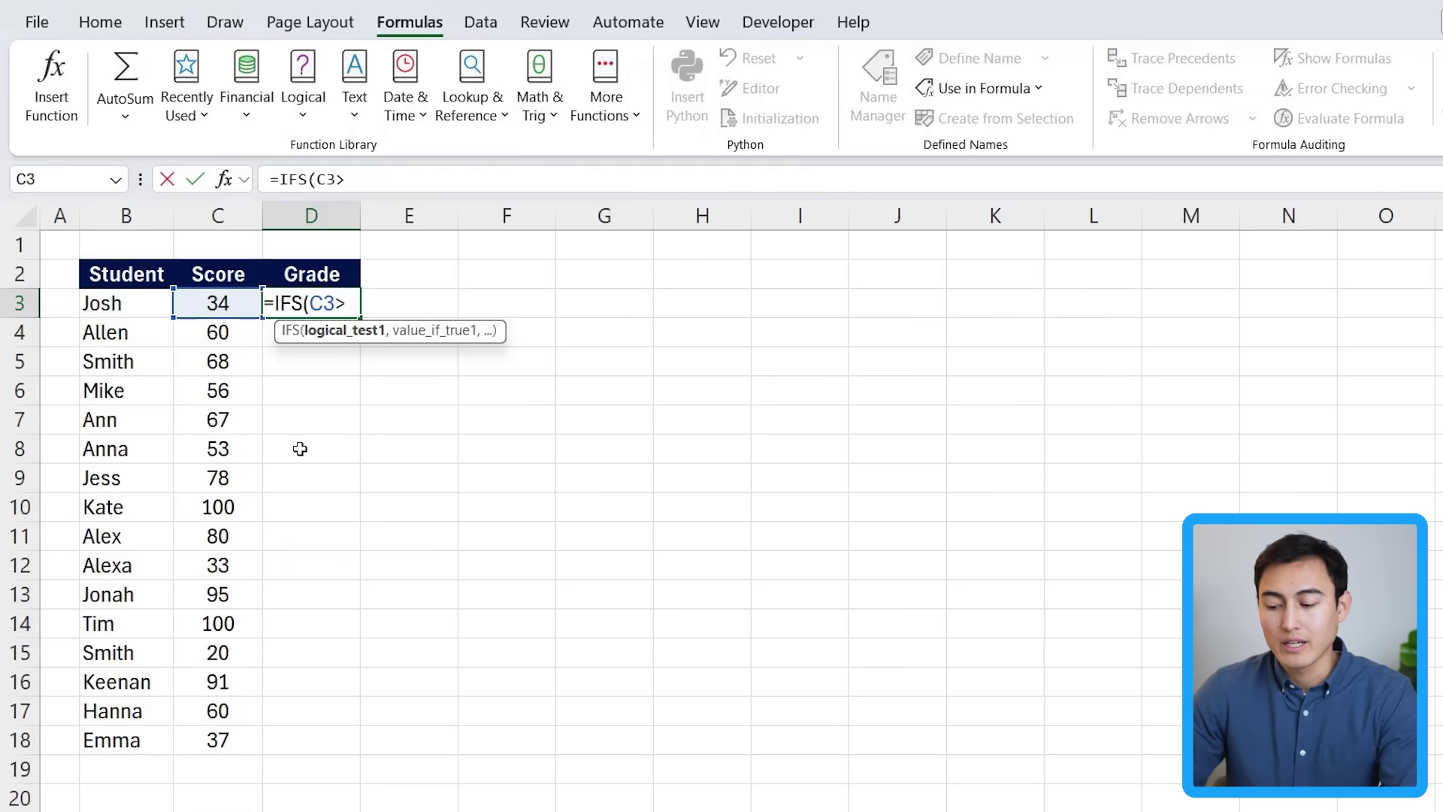
text(=80,)
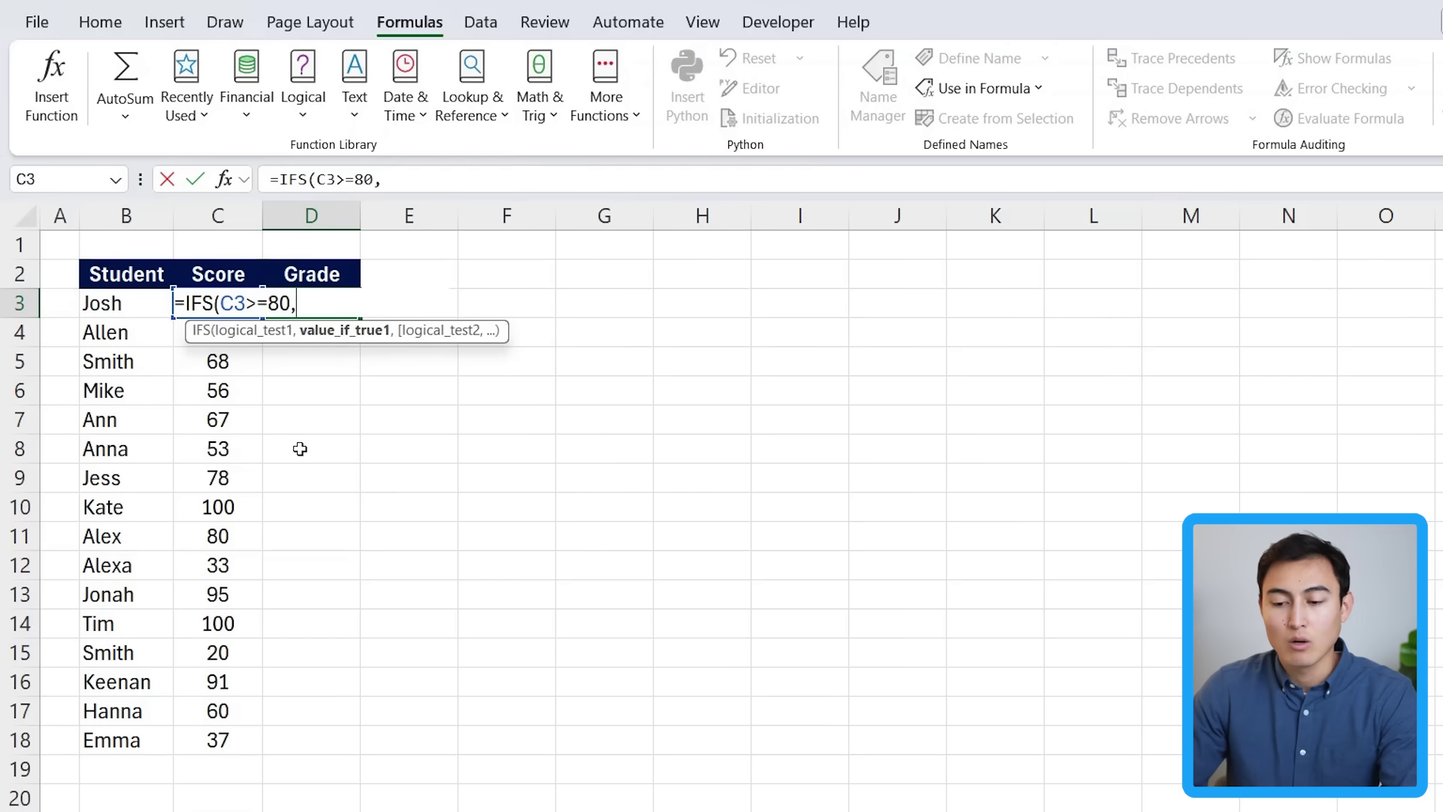
text(")
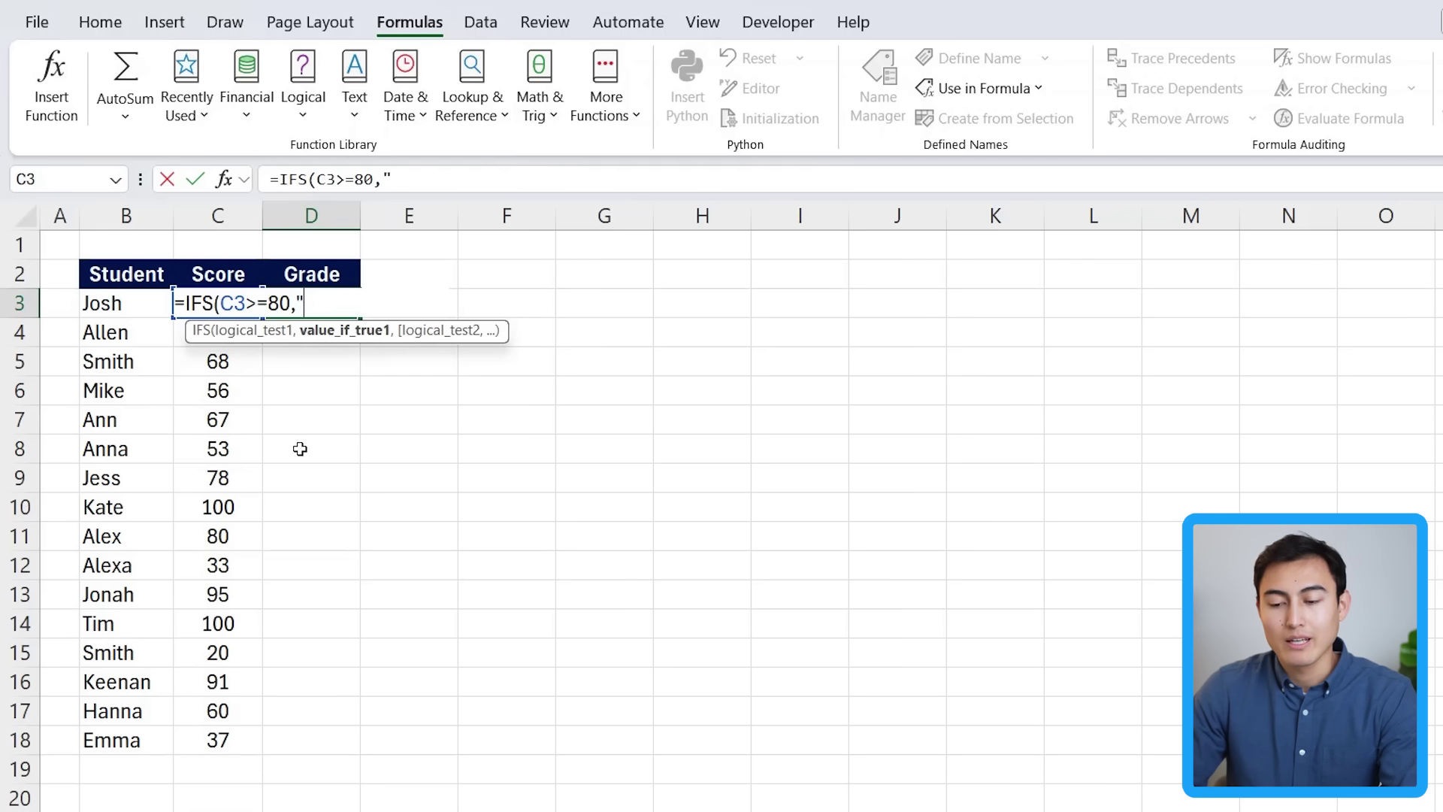
text(Honors")
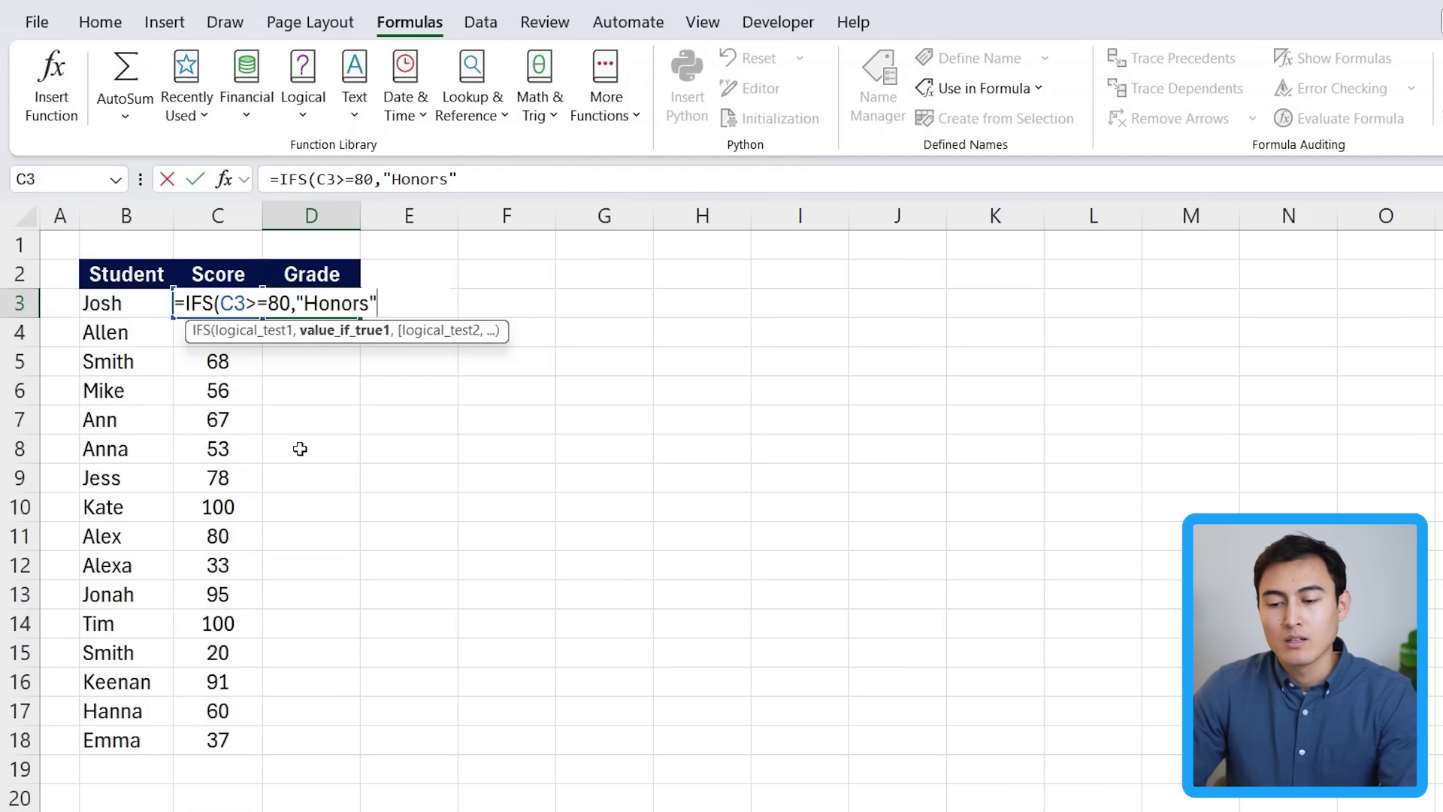
text(,C3)
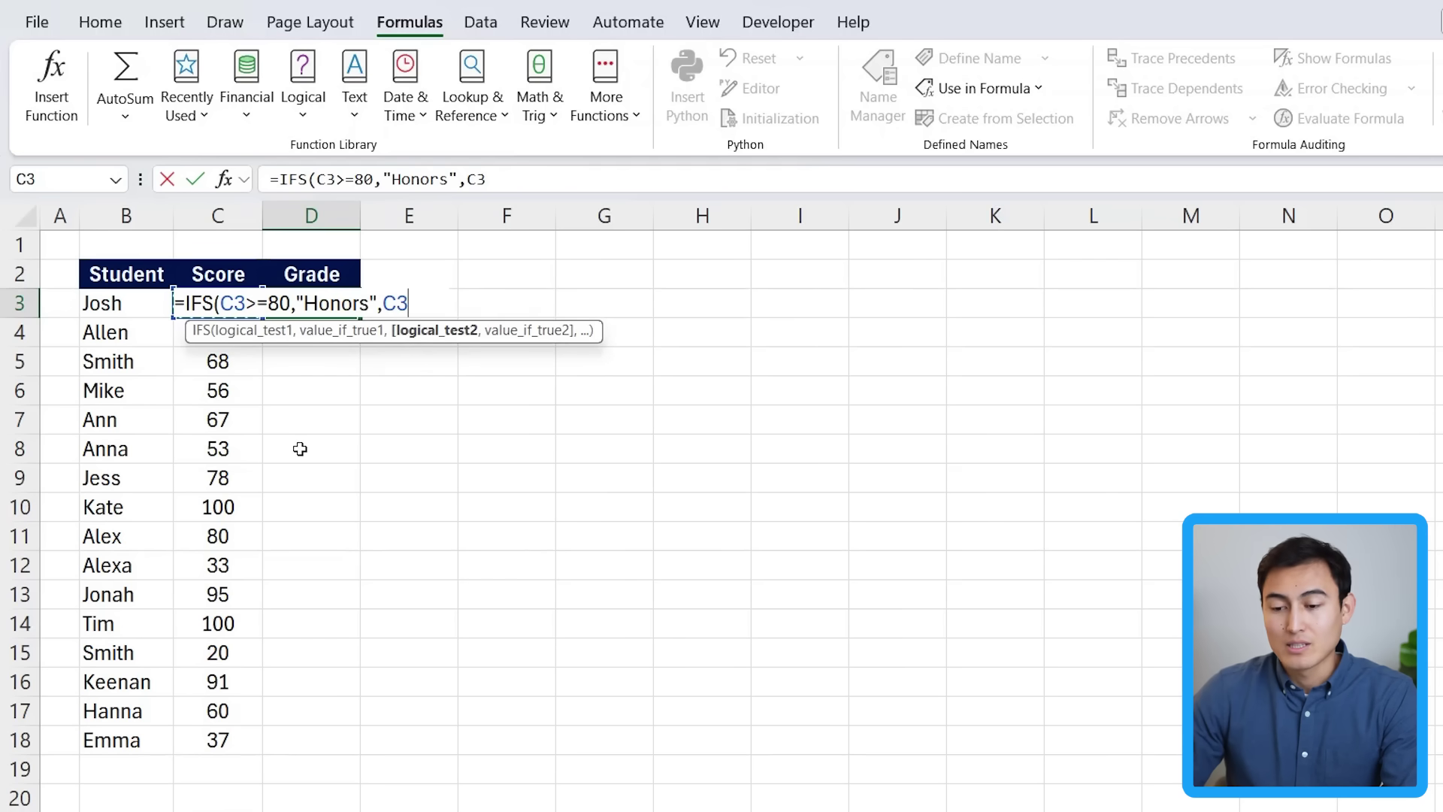
text(>=50,)
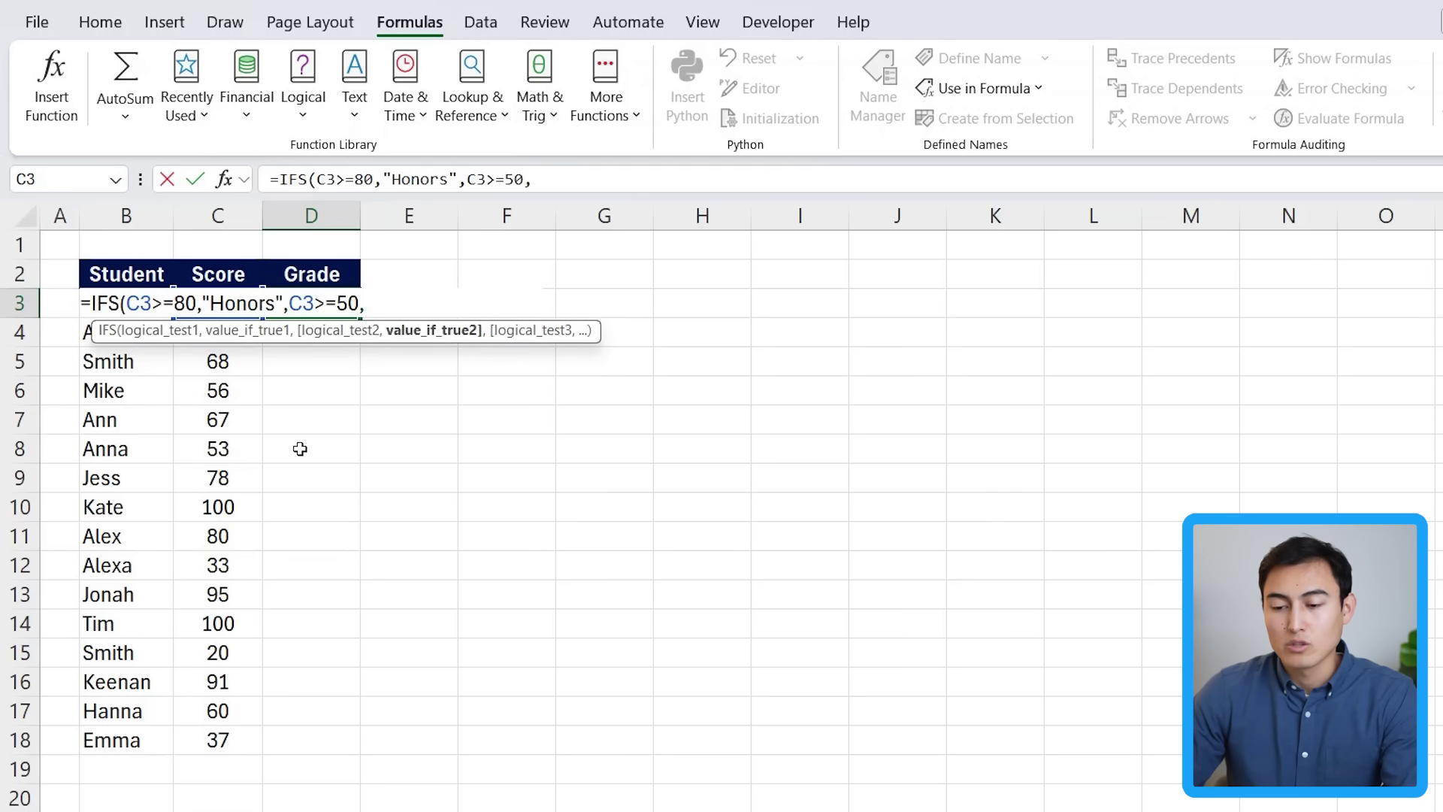
text("Pass)
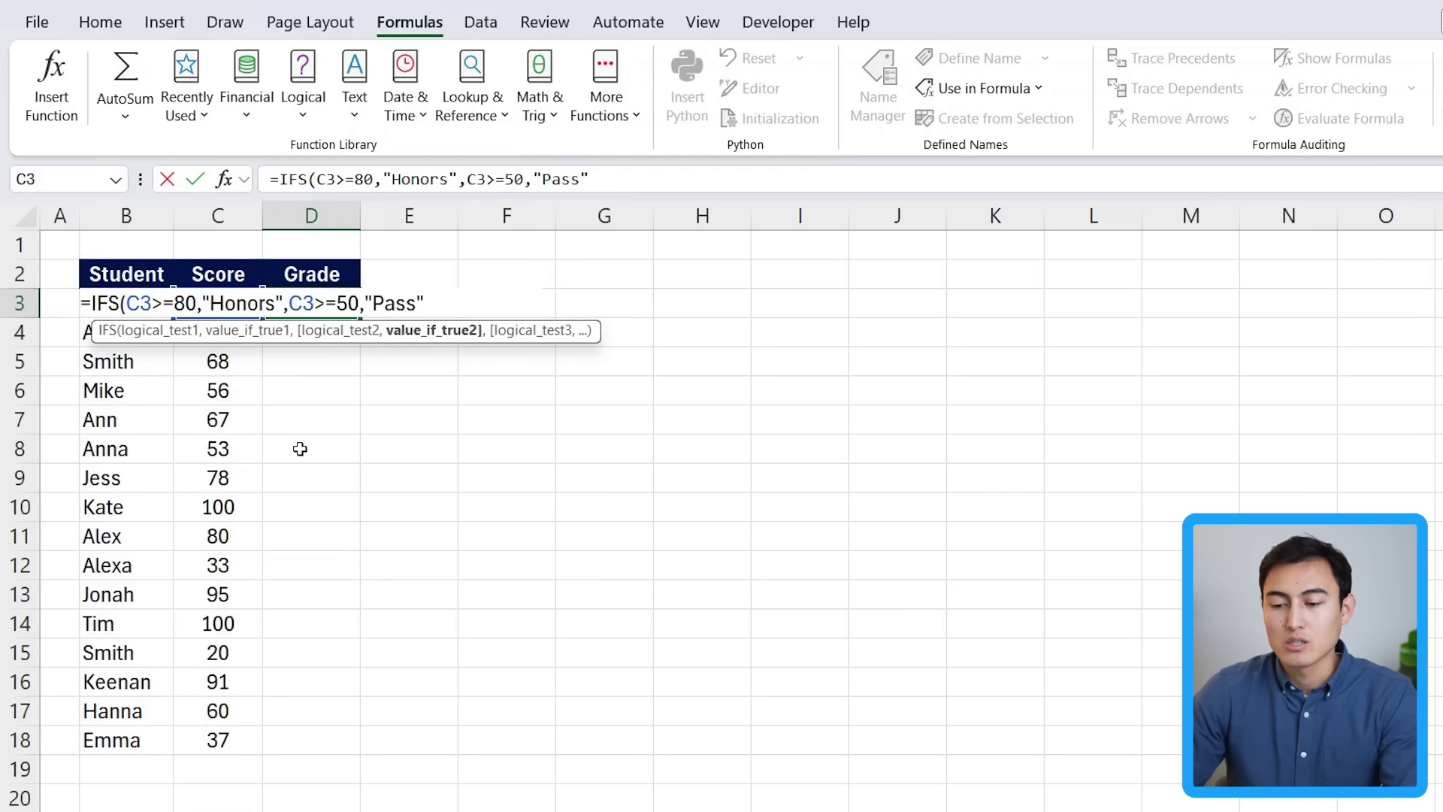
text(",C3)
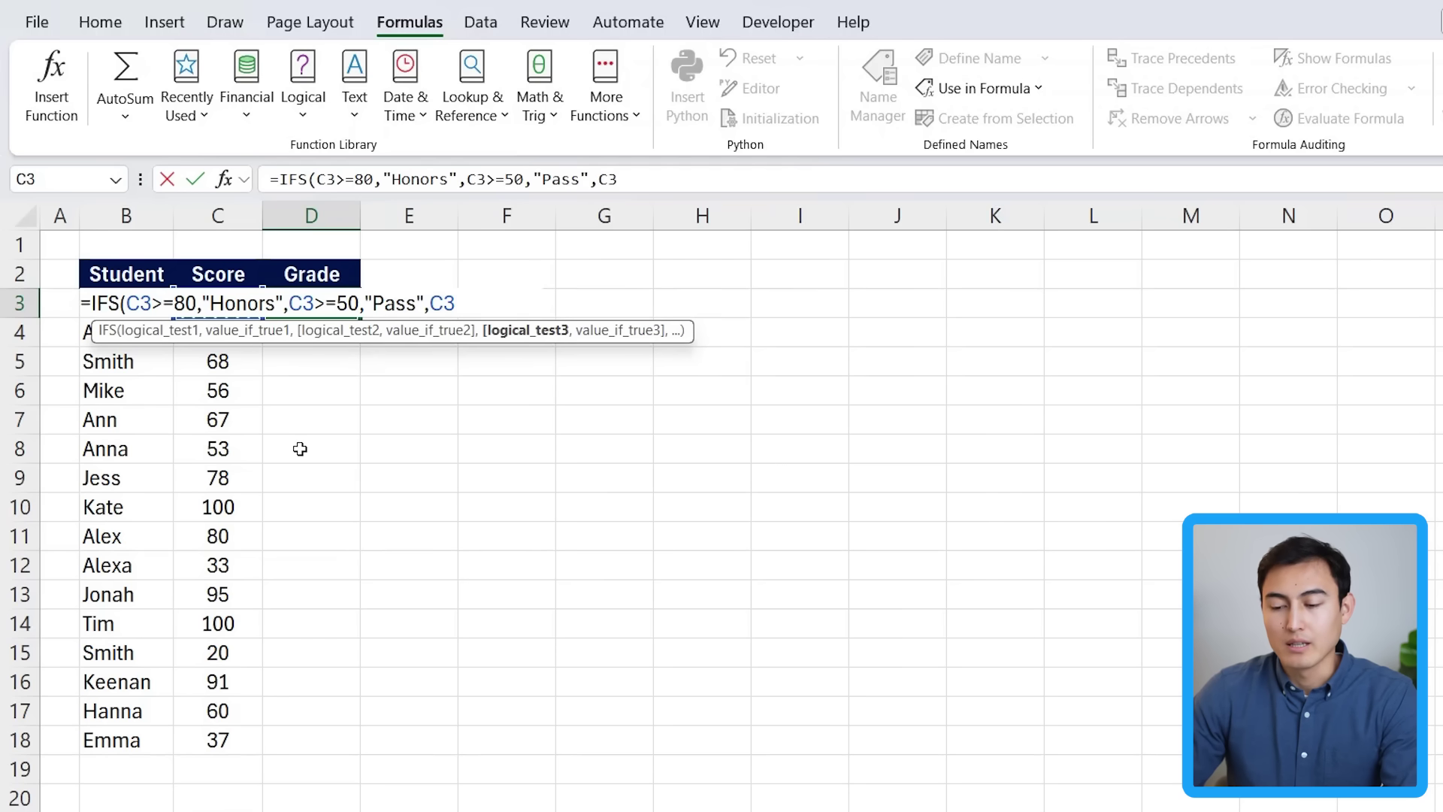
text(<50,)
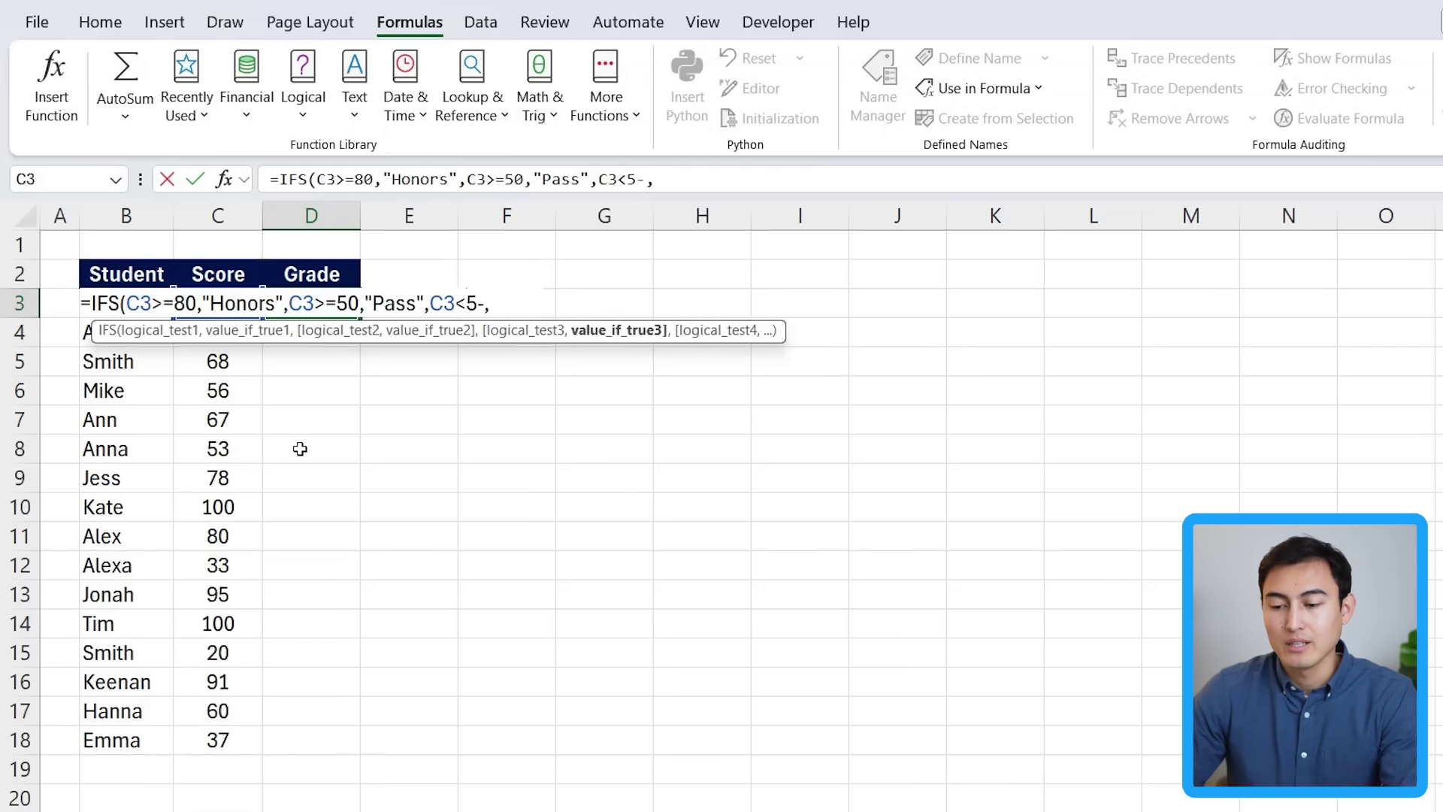
key(BackSpace)
text(0,"Fail"))
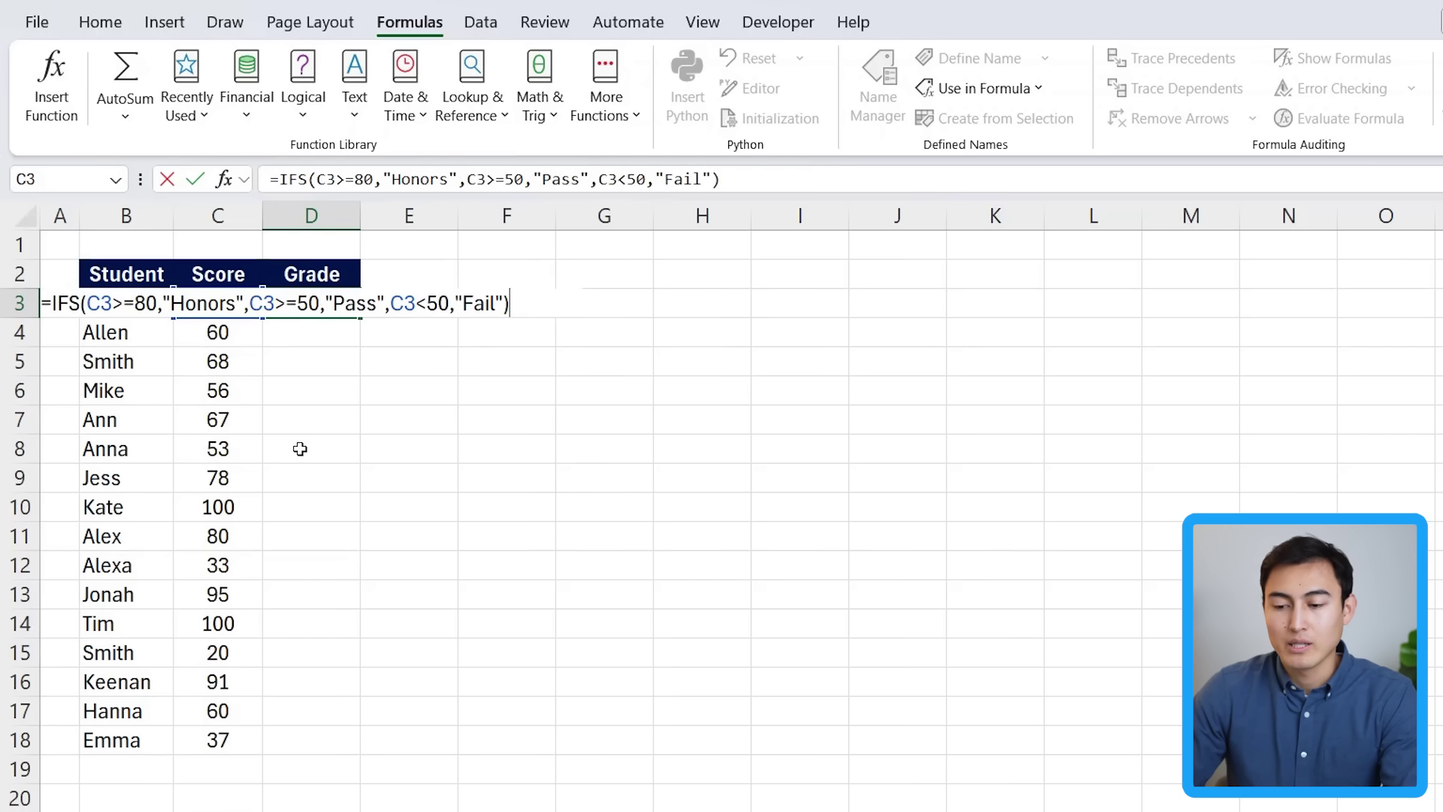
key(Return)
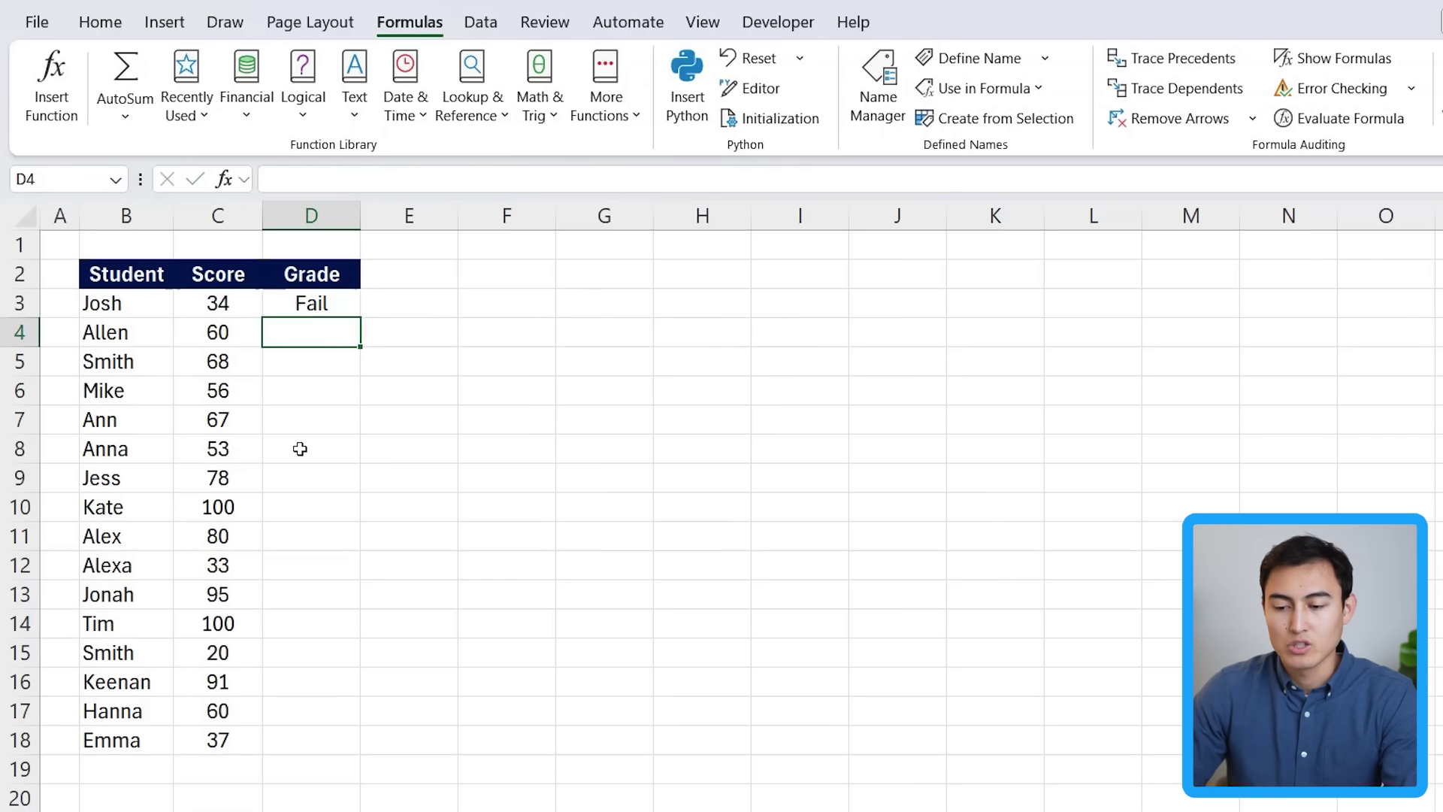
- Fill the IFS grade formula from D3 down to D18
click(346, 301)
double_click(358, 319)
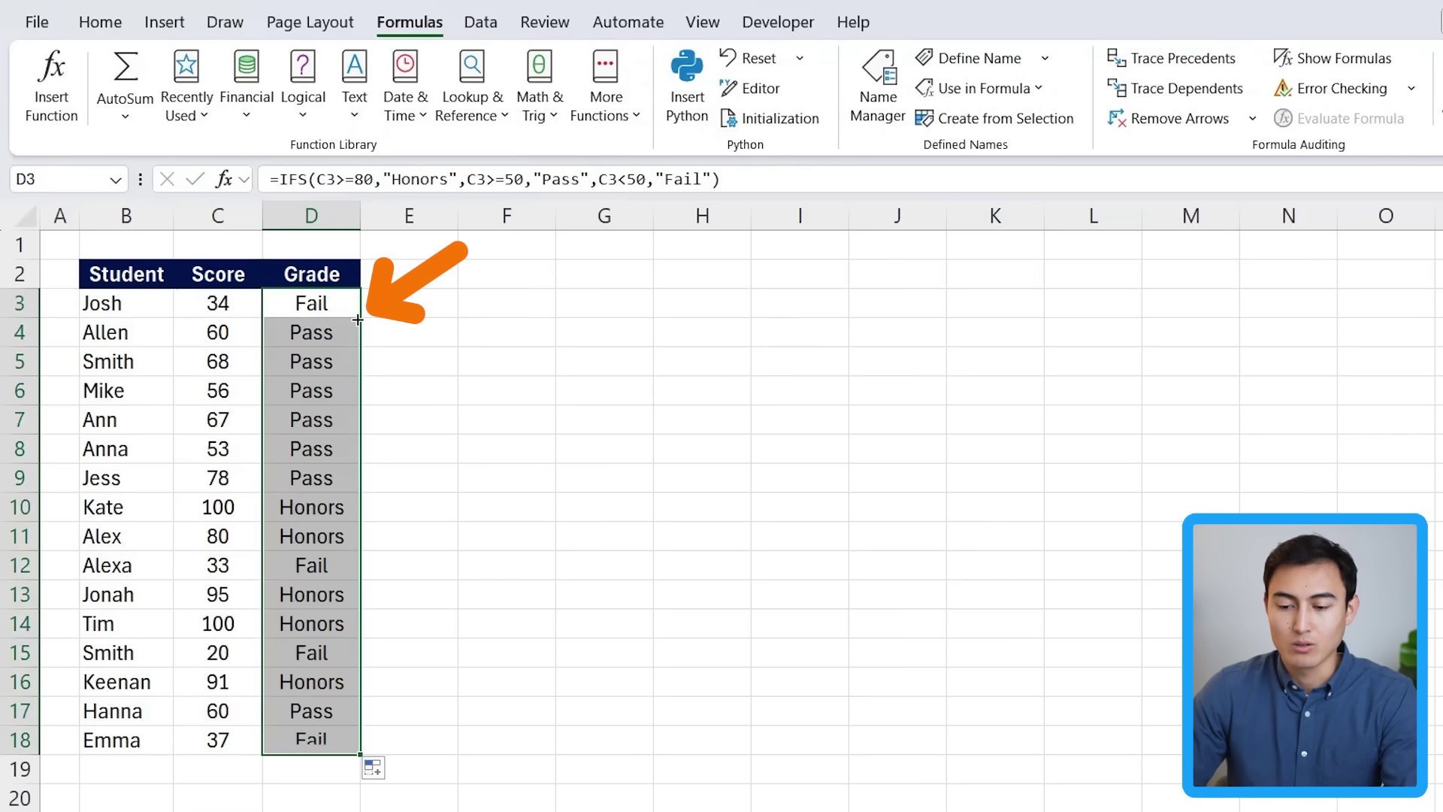
click(357, 319)
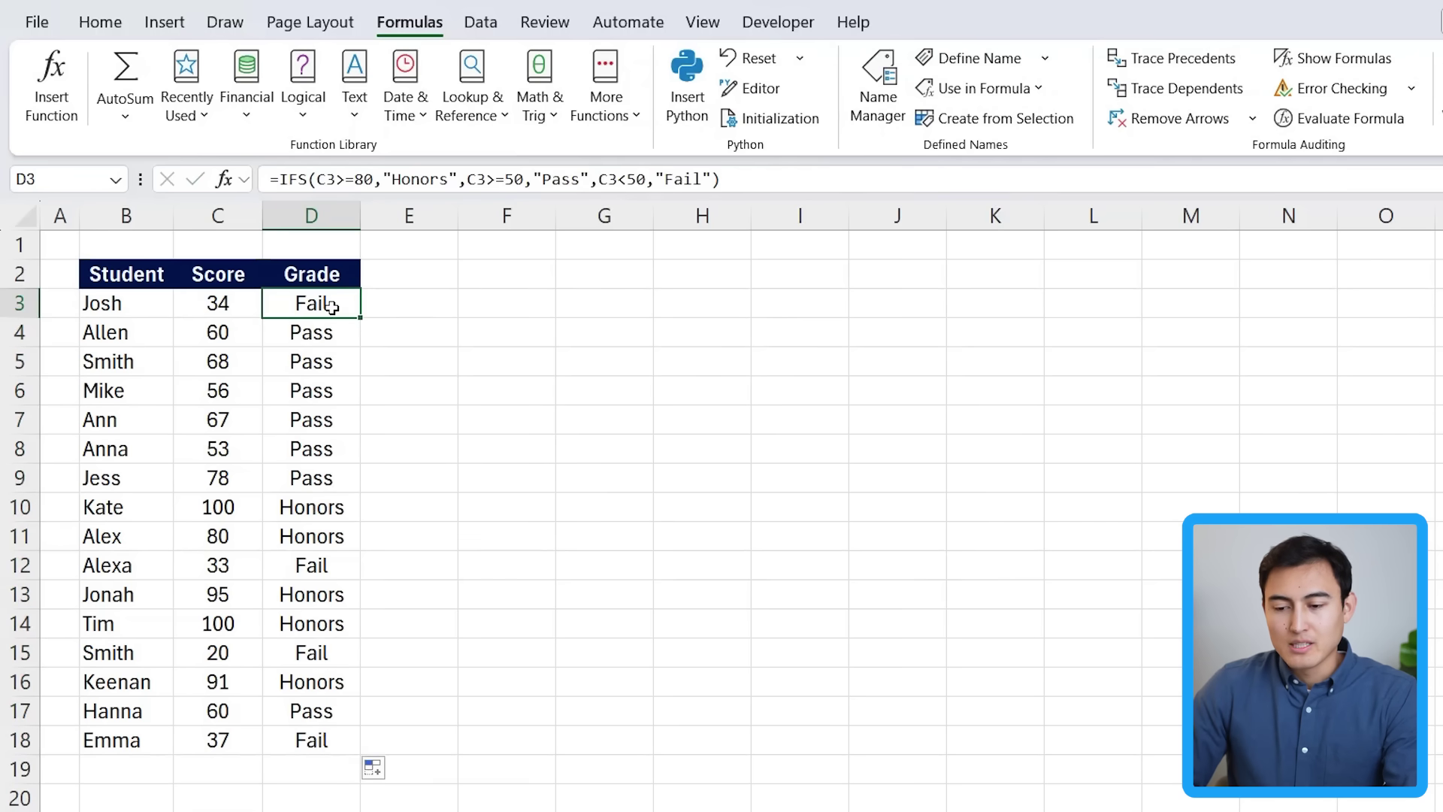
- Copy D3's IFS formula text from the formula bar without changing the cell
double_click(331, 306)
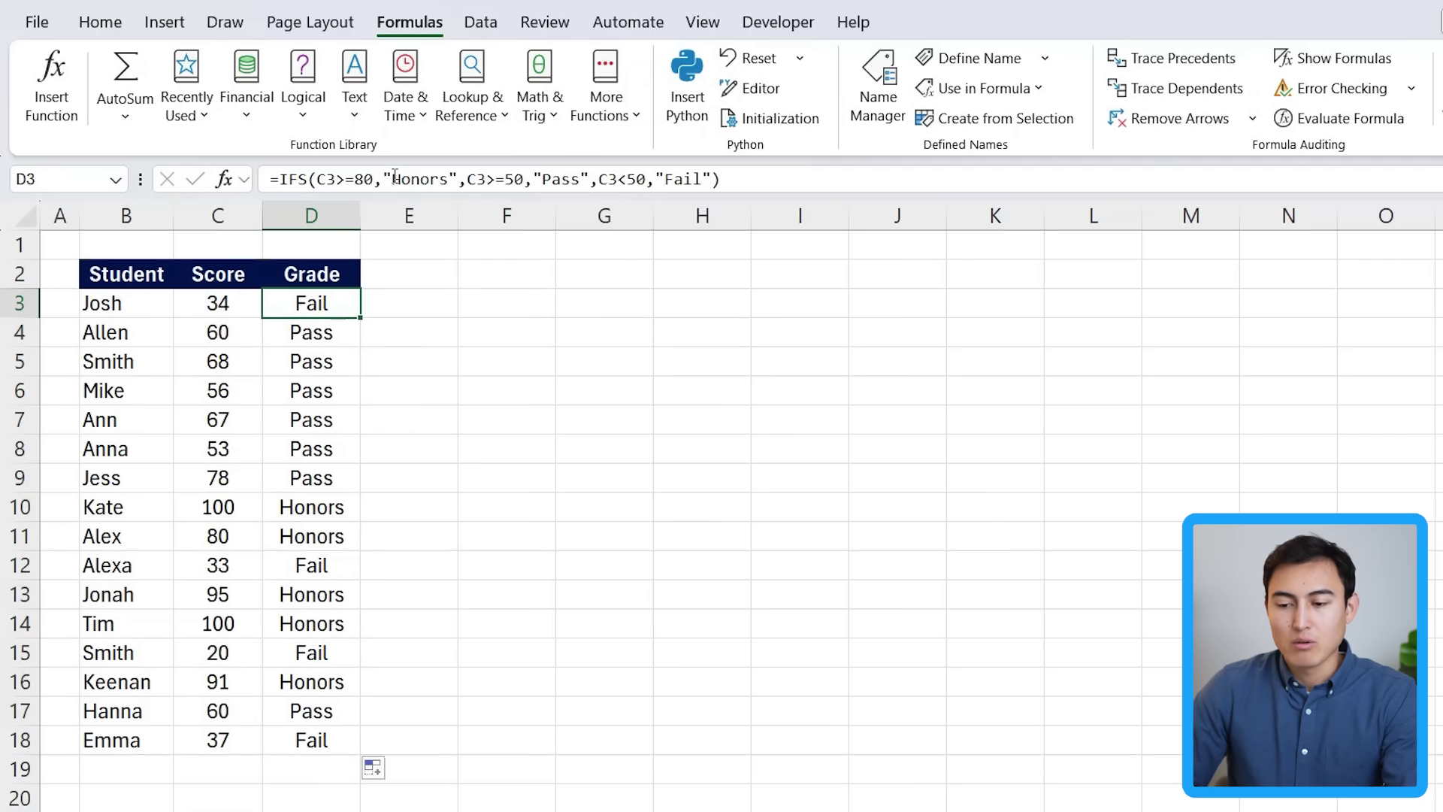
double_click(395, 176)
key(ctrl+a)
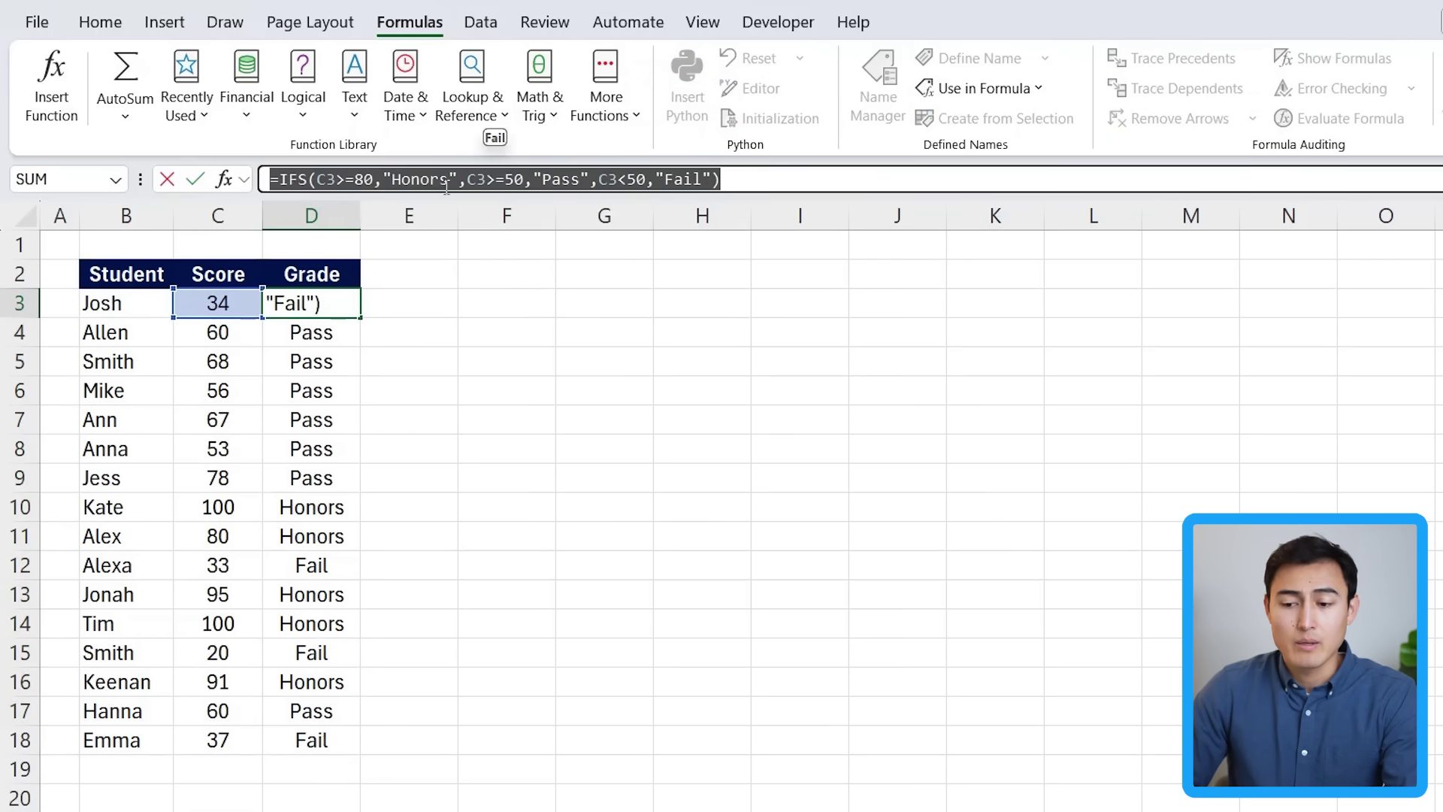
click(399, 176)
key(shift+Left)
drag(345, 178, 720, 178)
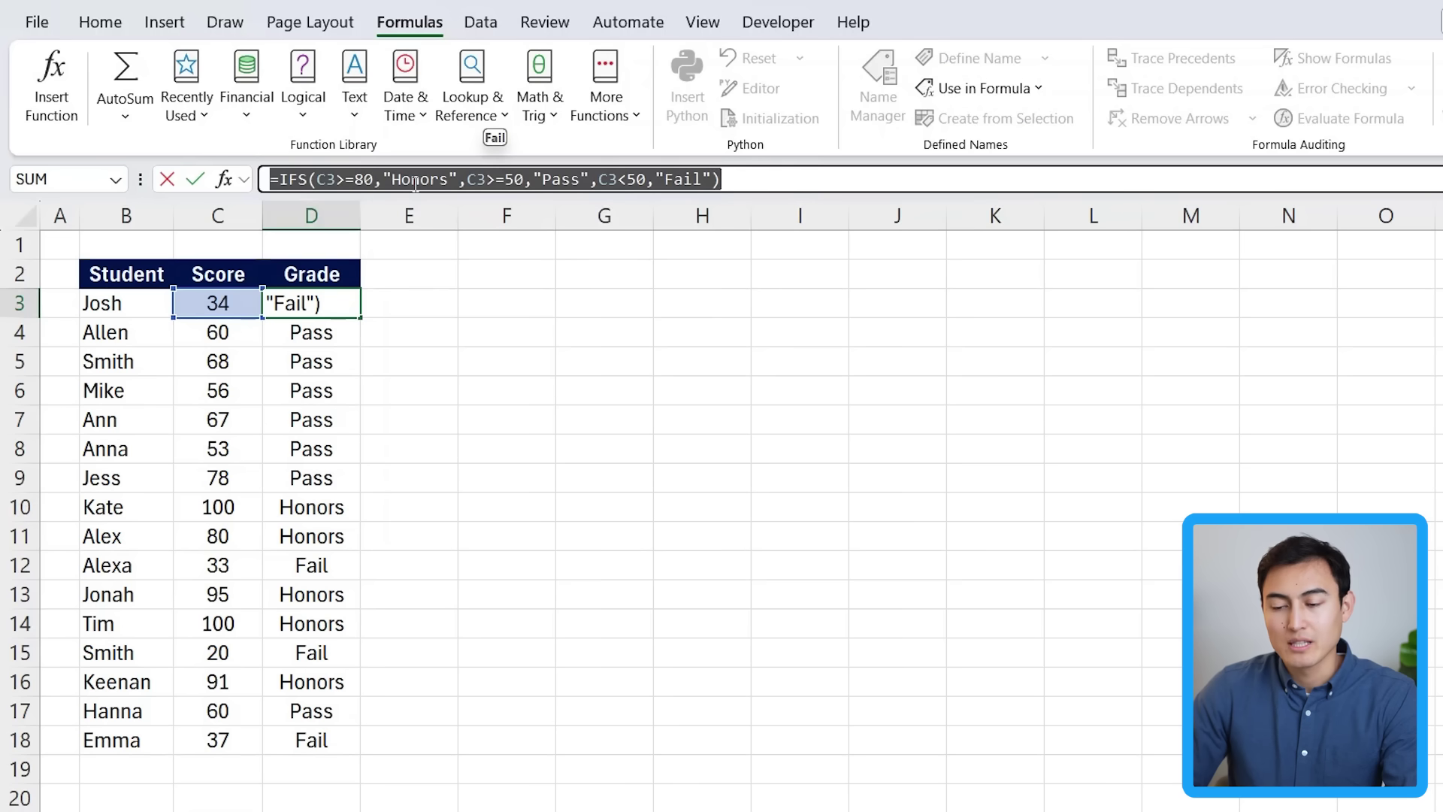
key(ctrl+c)
key(Escape)
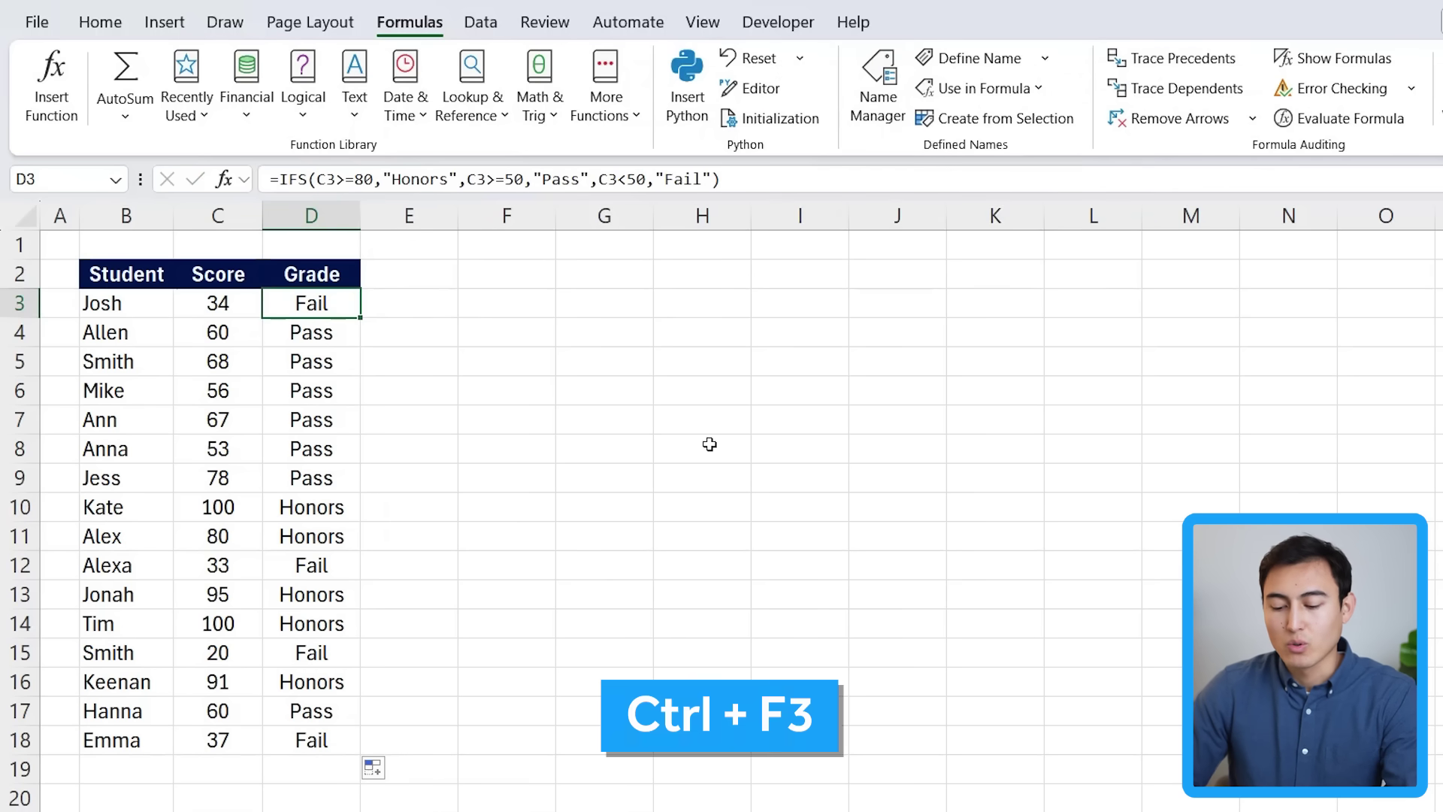
- Start a new name and paste the copied IFS formula as its Refers to definition
key(ctrl+F3)
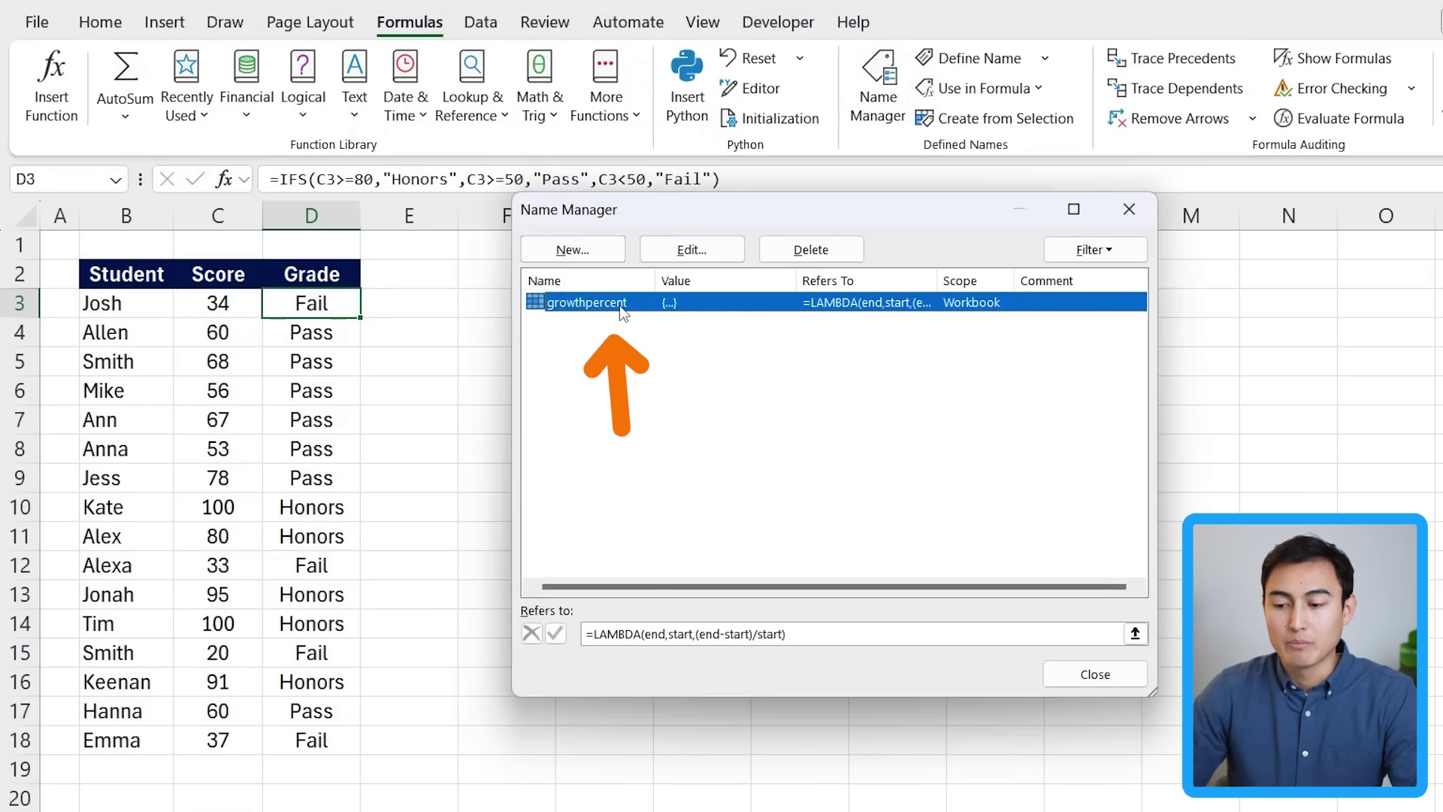
click(568, 250)
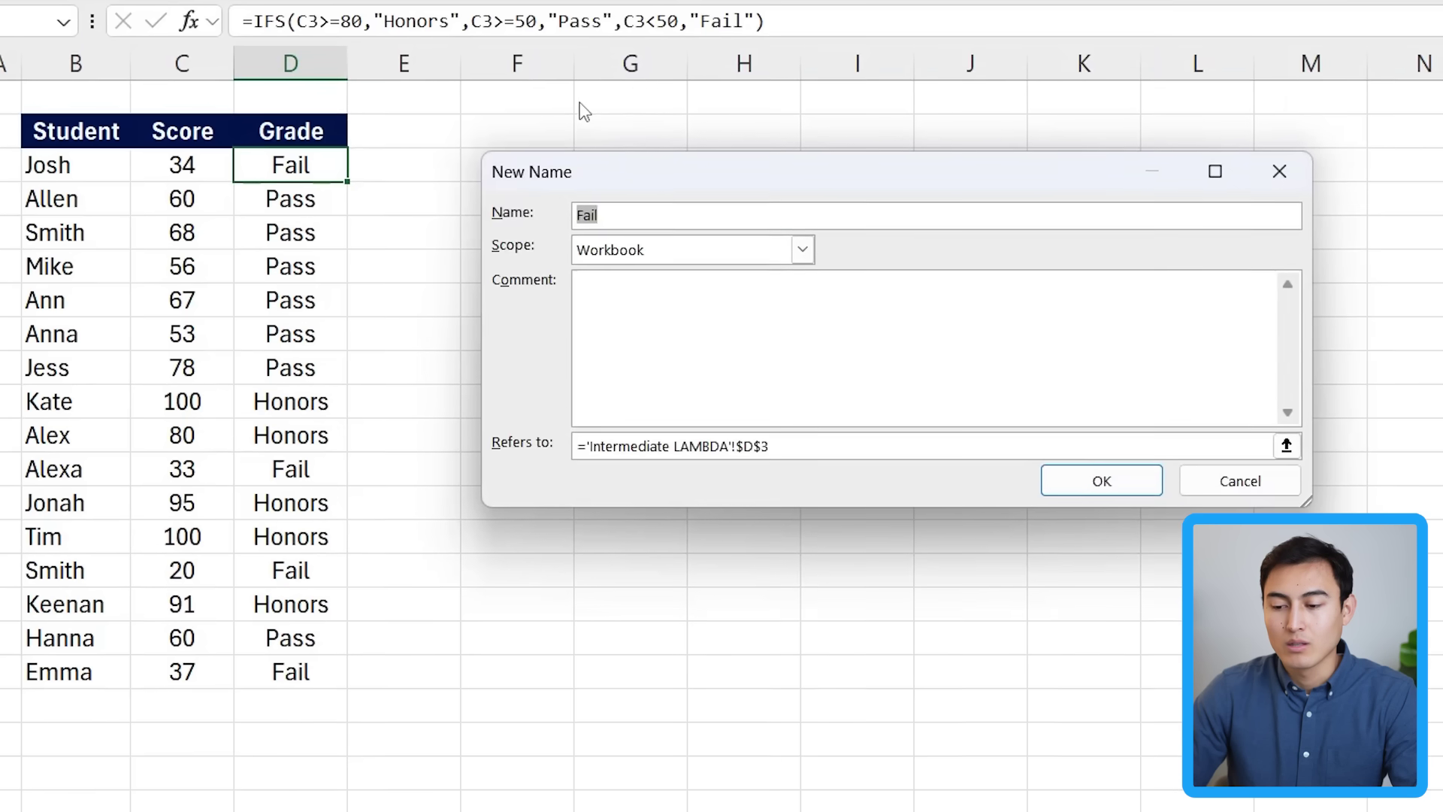
key(BackSpace)
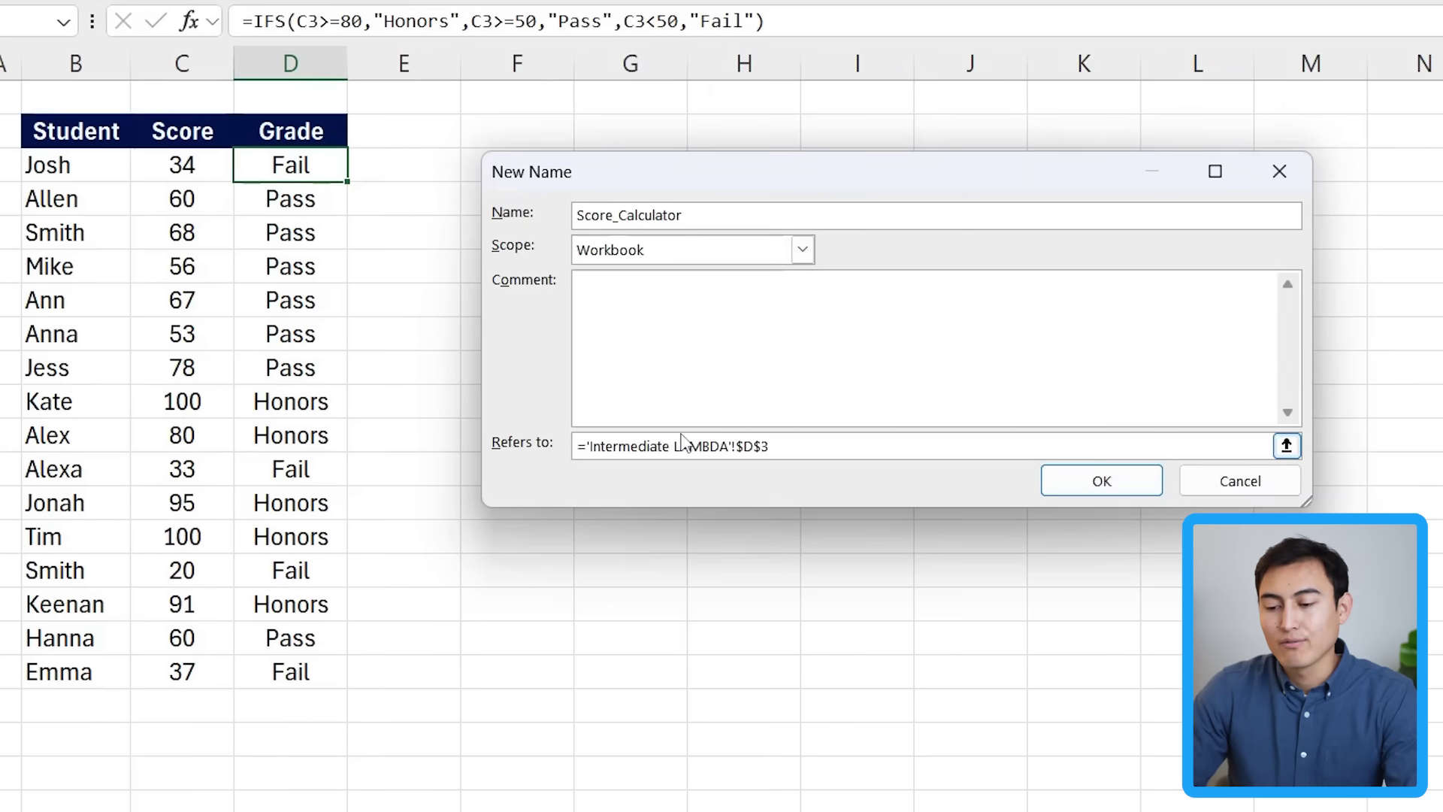
drag(846, 446, 547, 445)
key(BackSpace)
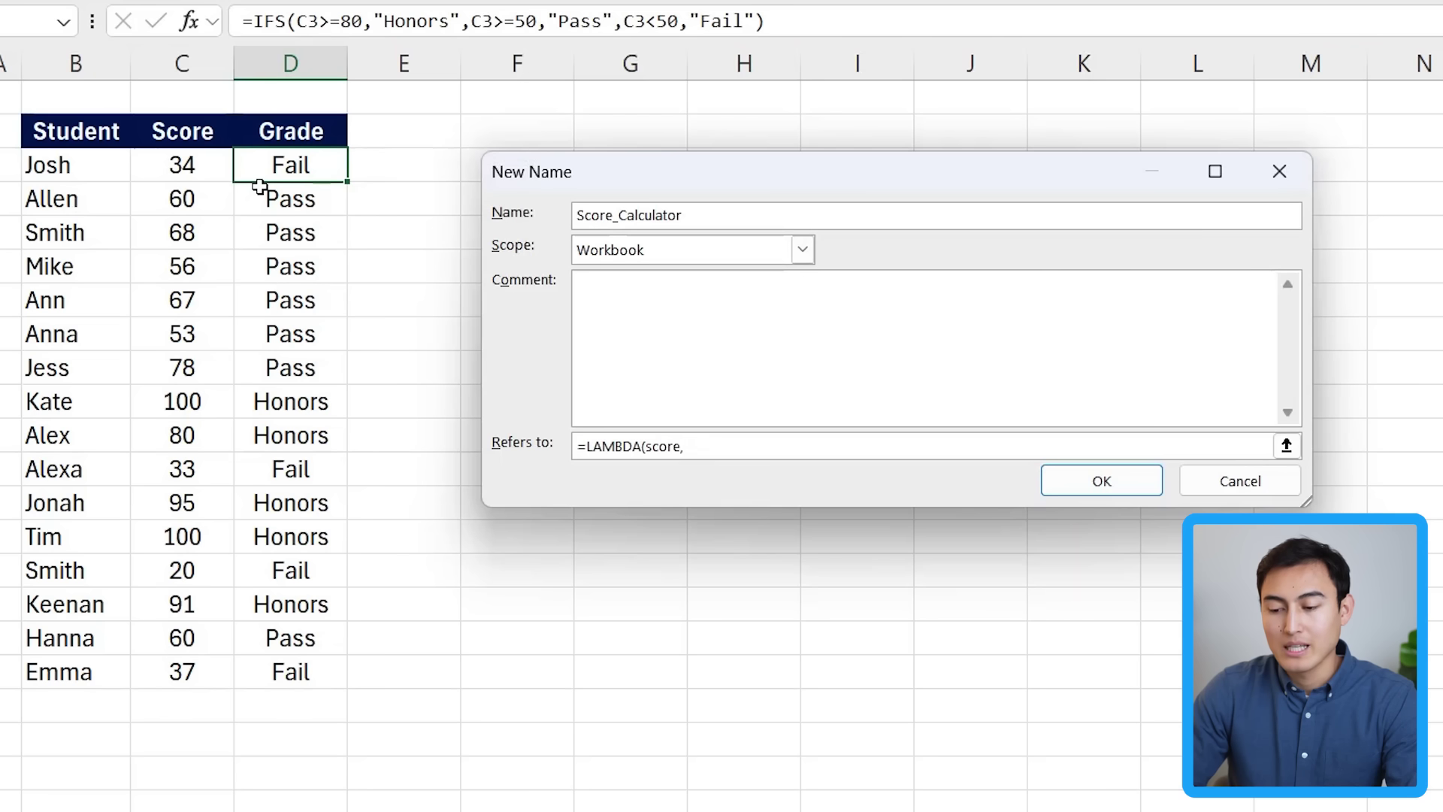
key(ctrl+v)
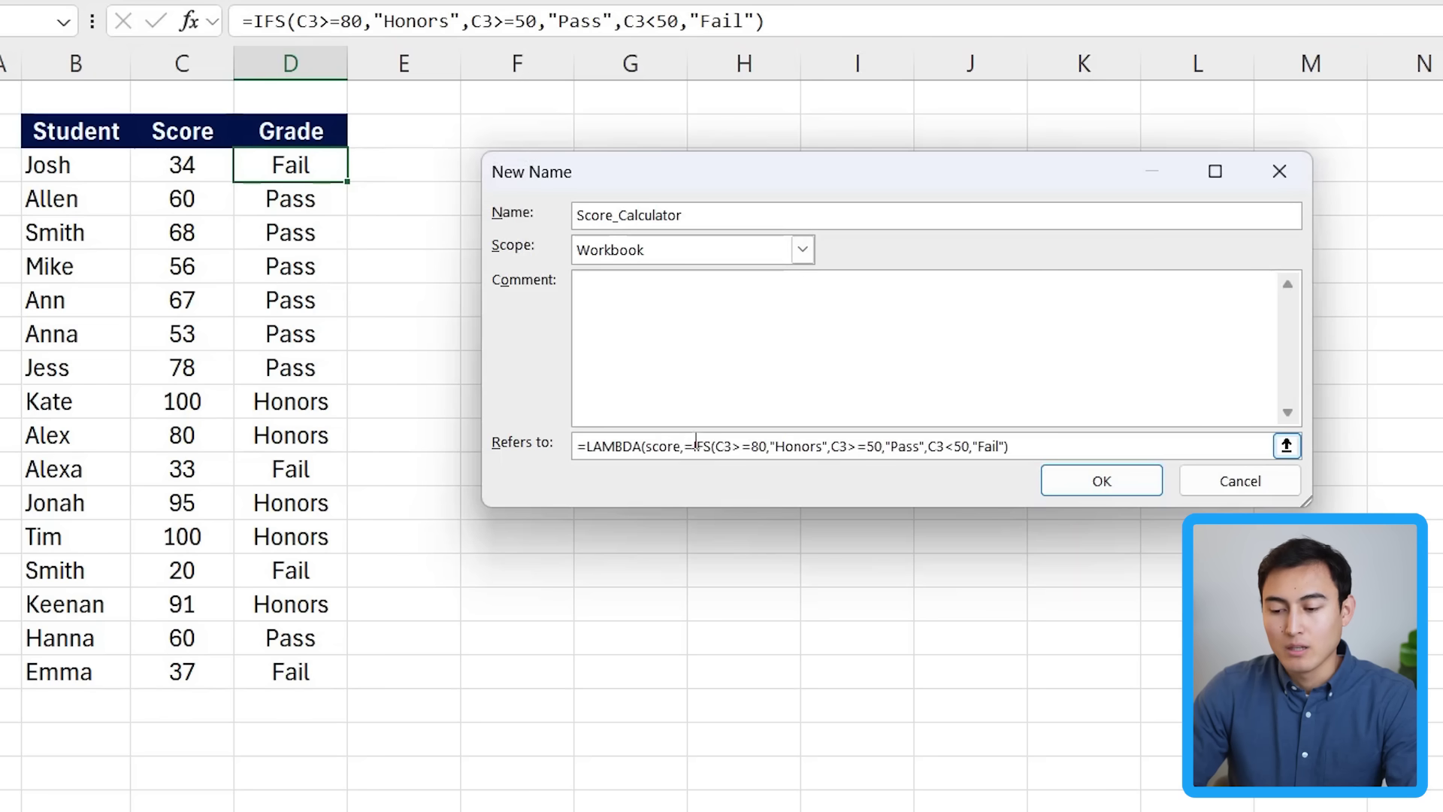
key(BackSpace)
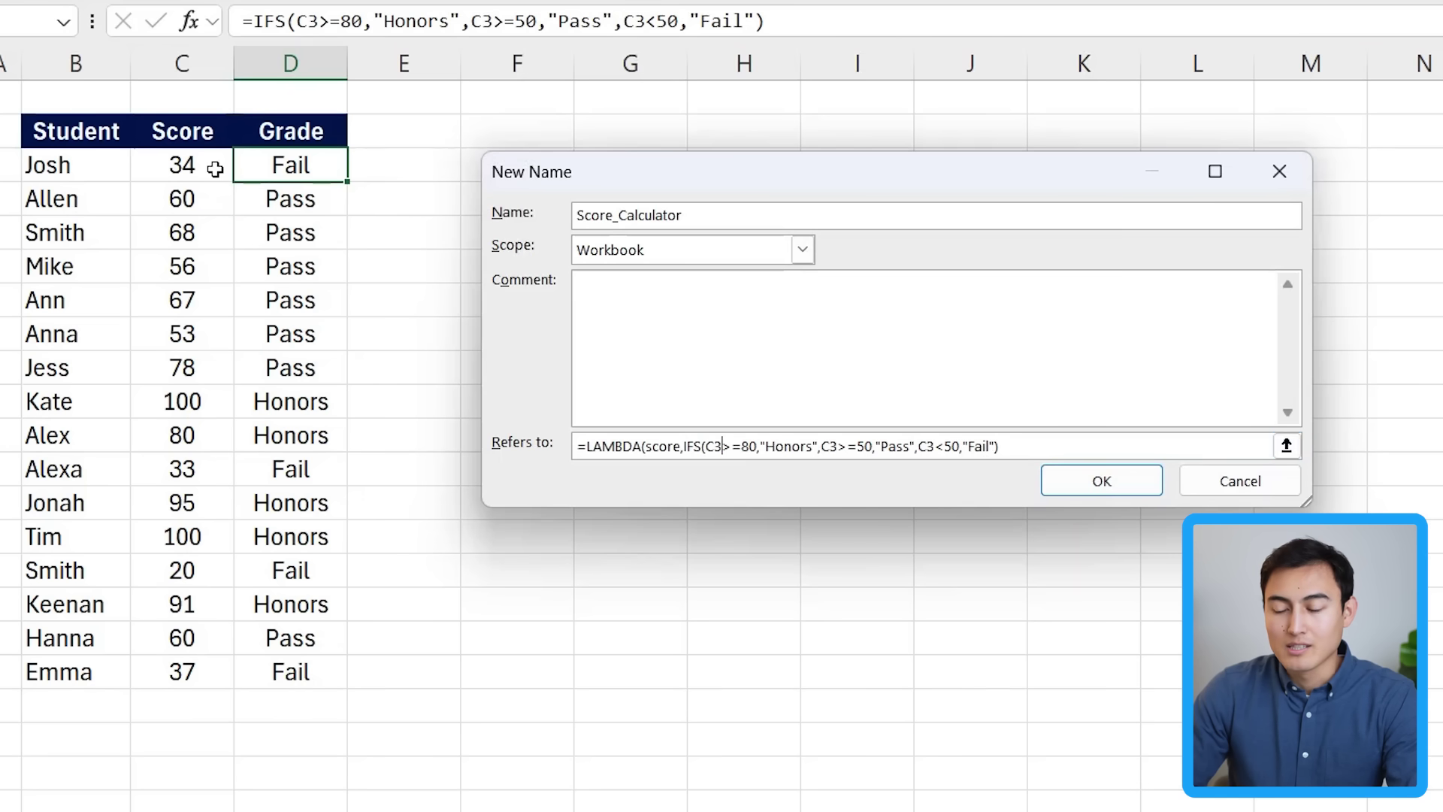
- Replace C3 with score, wrap it in LAMBDA(score,…), and save it as Score_Calculator
double_click(715, 448)
text(score)
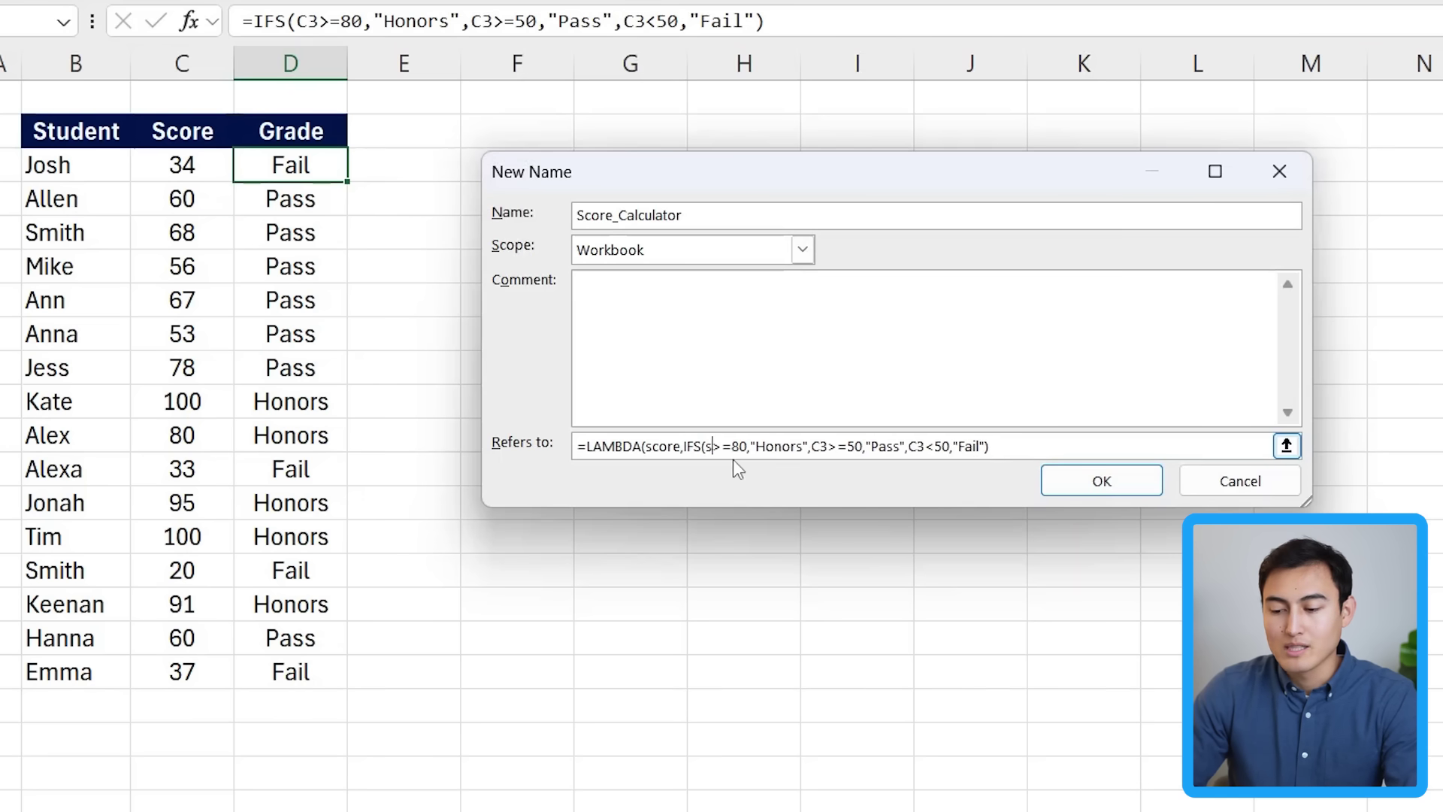
double_click(847, 446)
text(score,IFS()
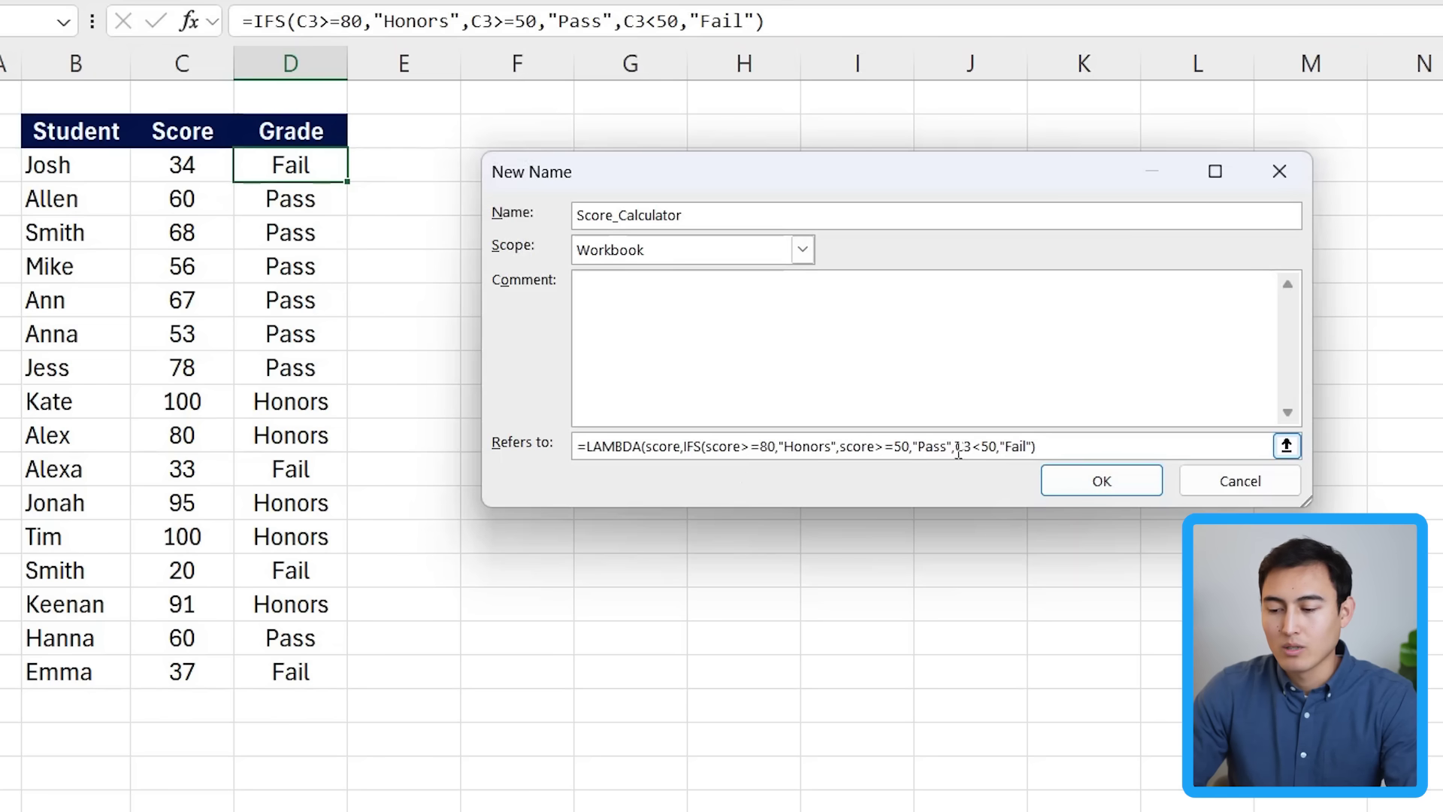
text(score)
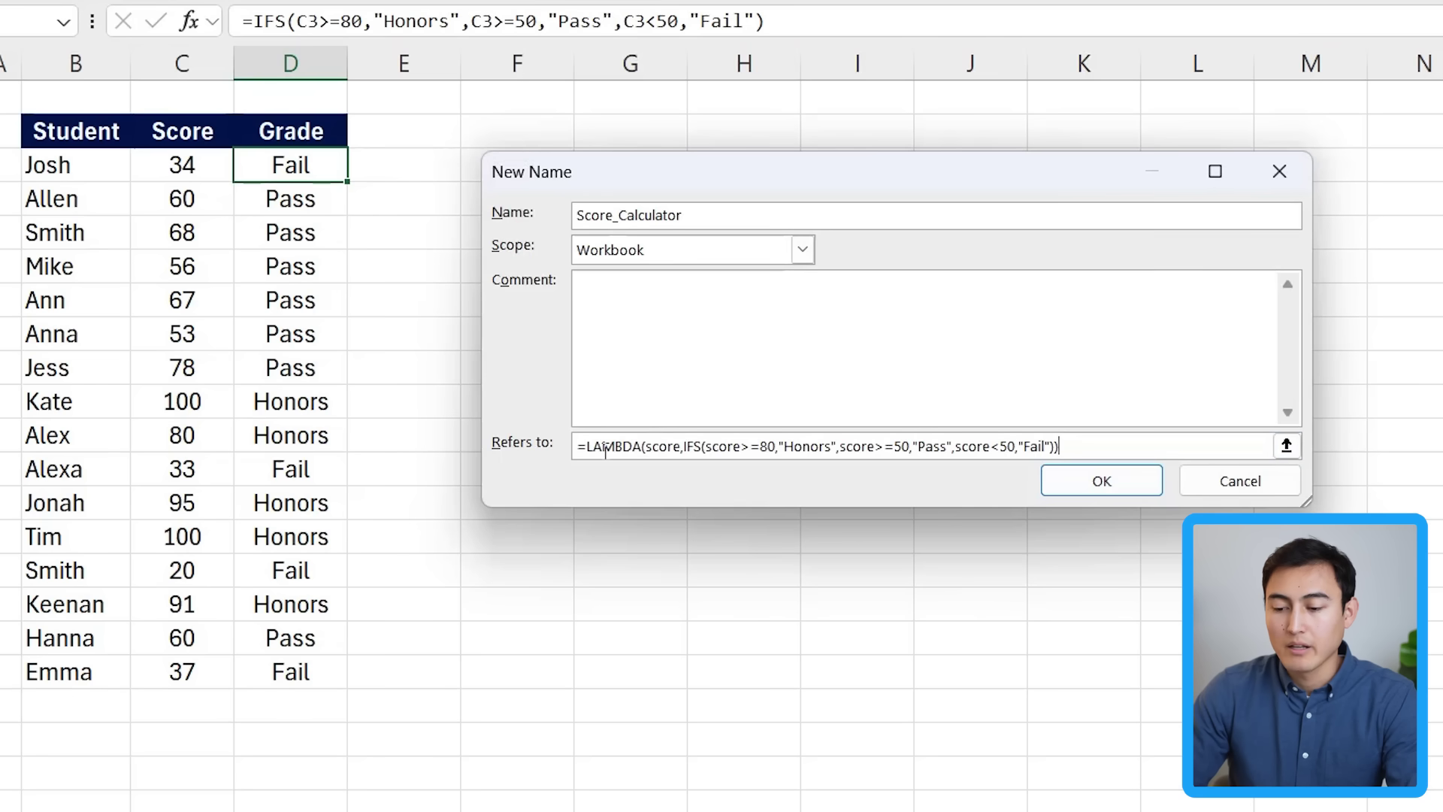
click(1087, 488)
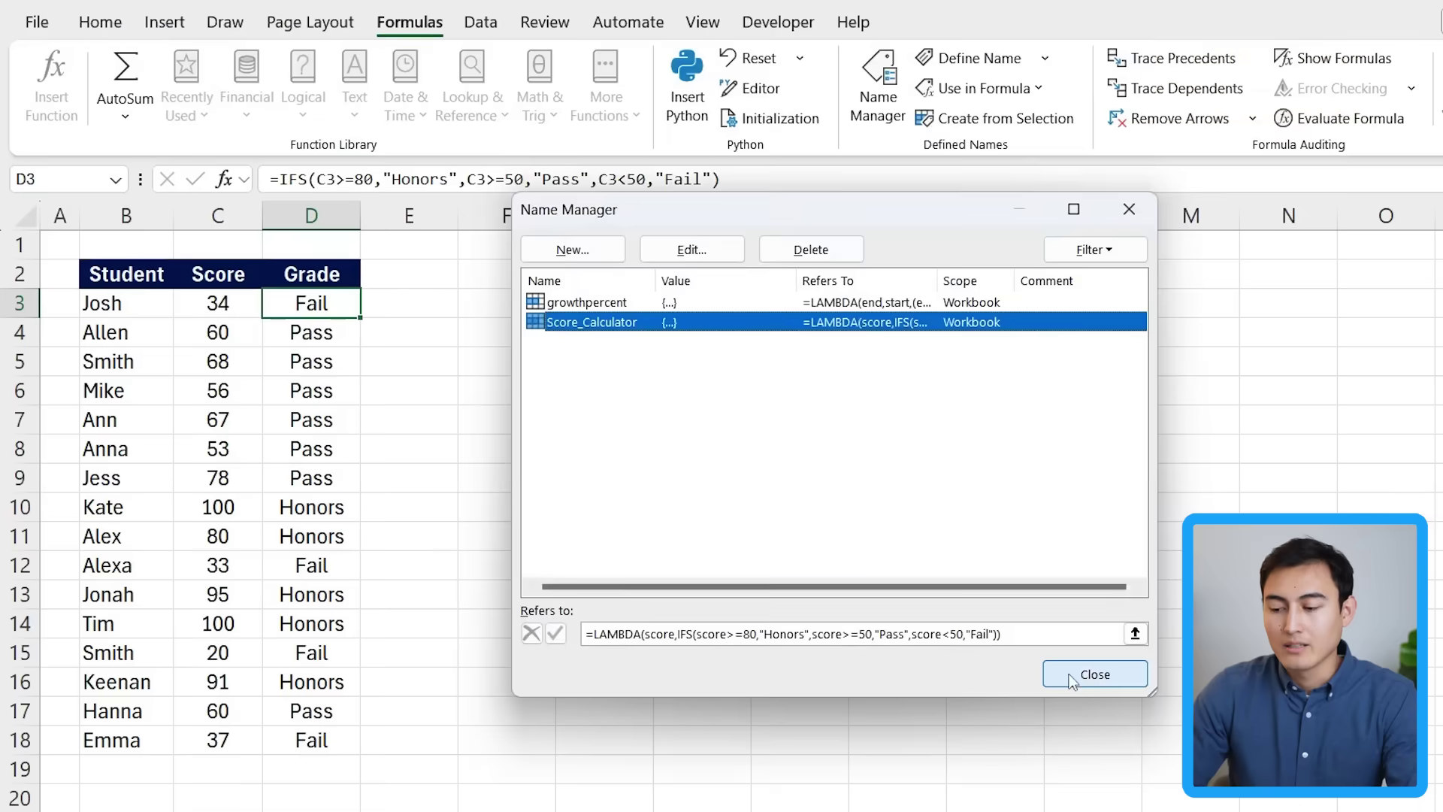
- Enter =Score_Calculator(C3) in E3 and fill it down to E18
click(1071, 680)
click(418, 301)
text(=)
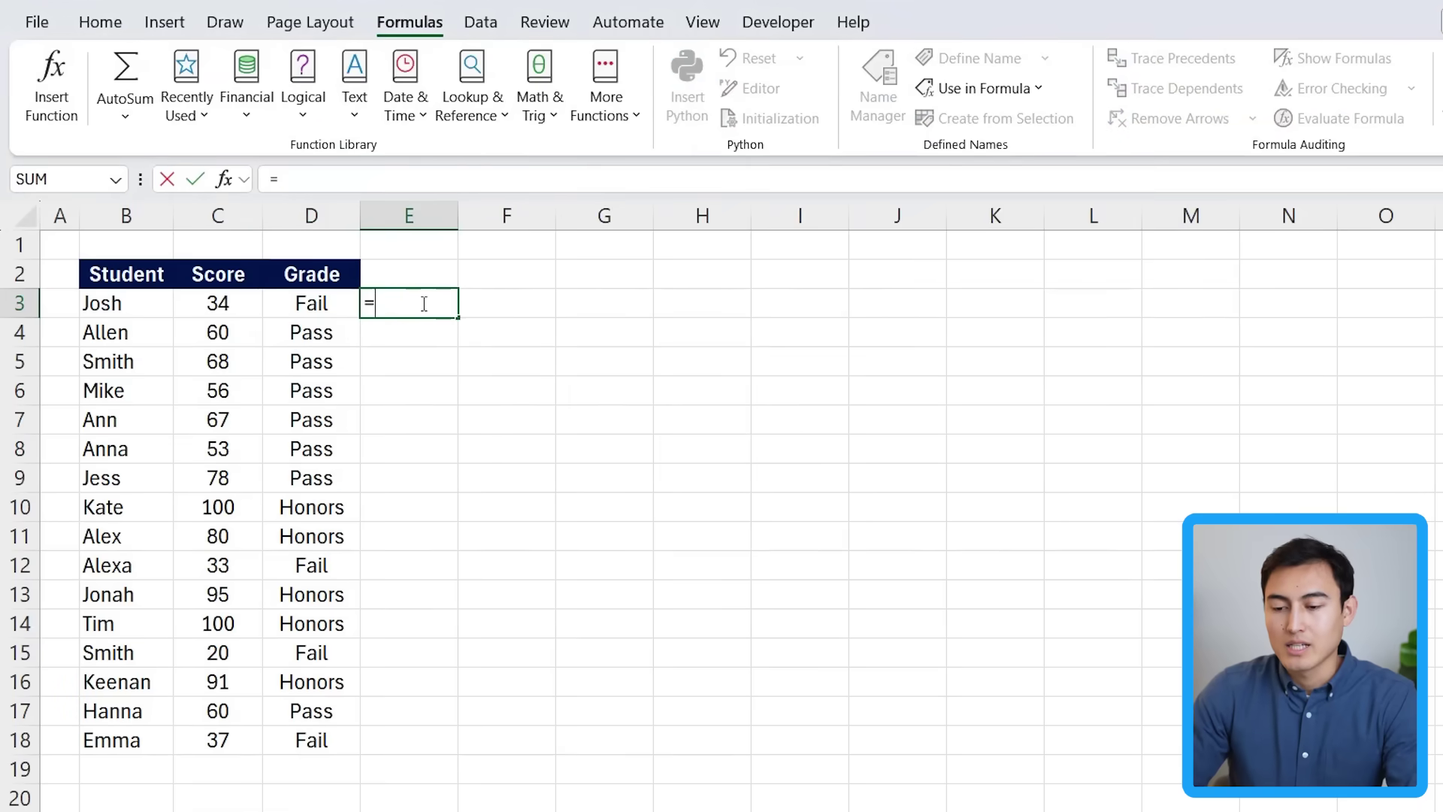
text(sco)
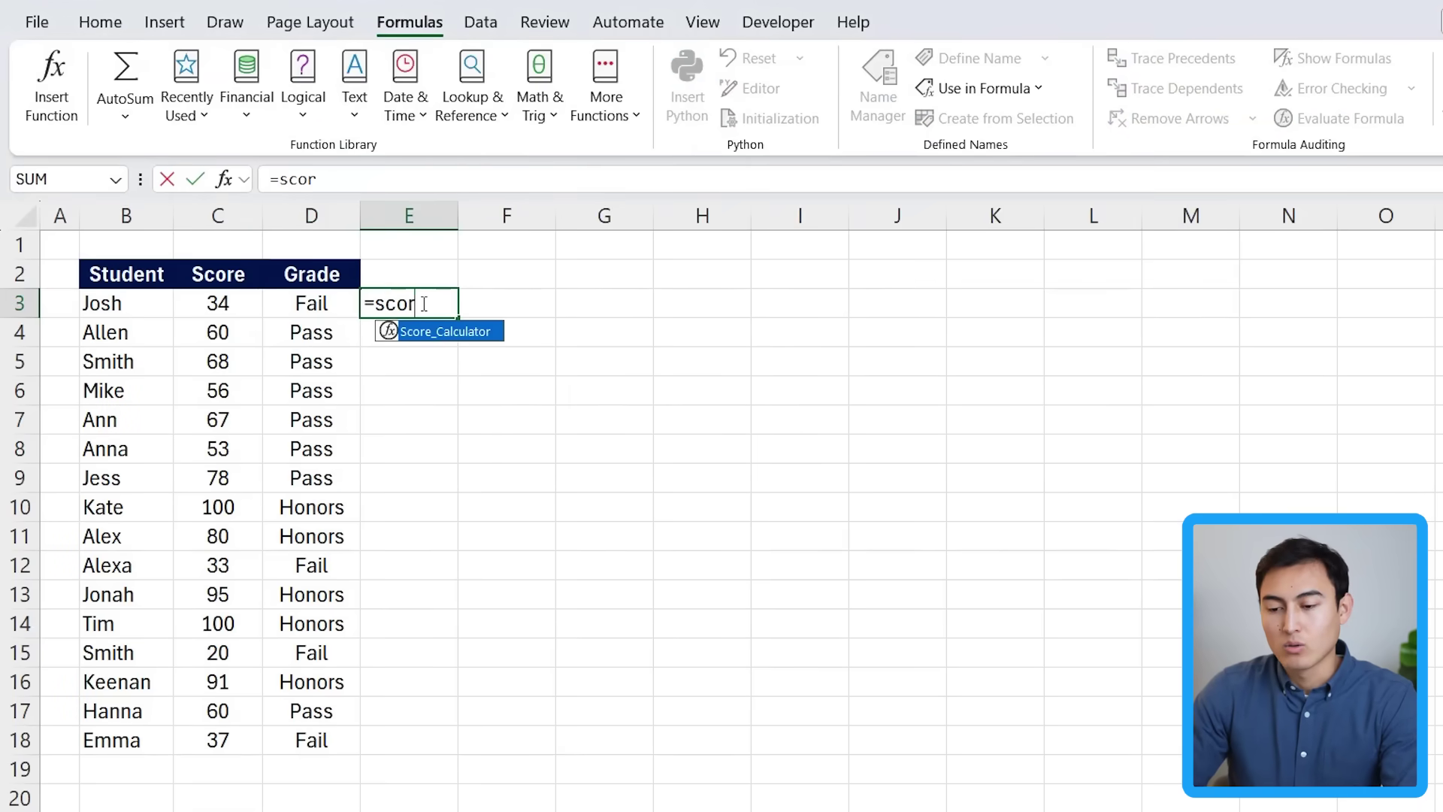
text(r)
key(Tab)
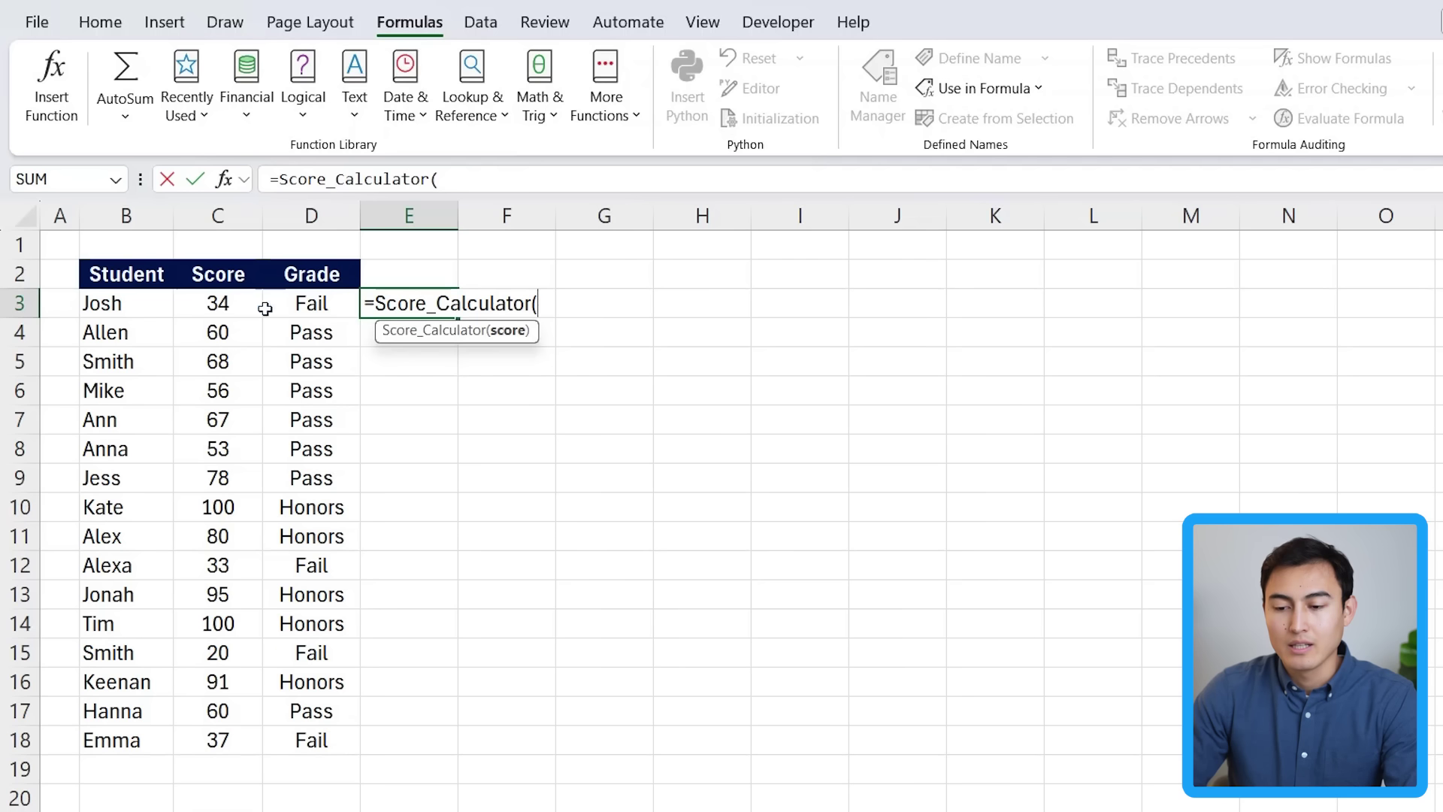
click(235, 303)
text())
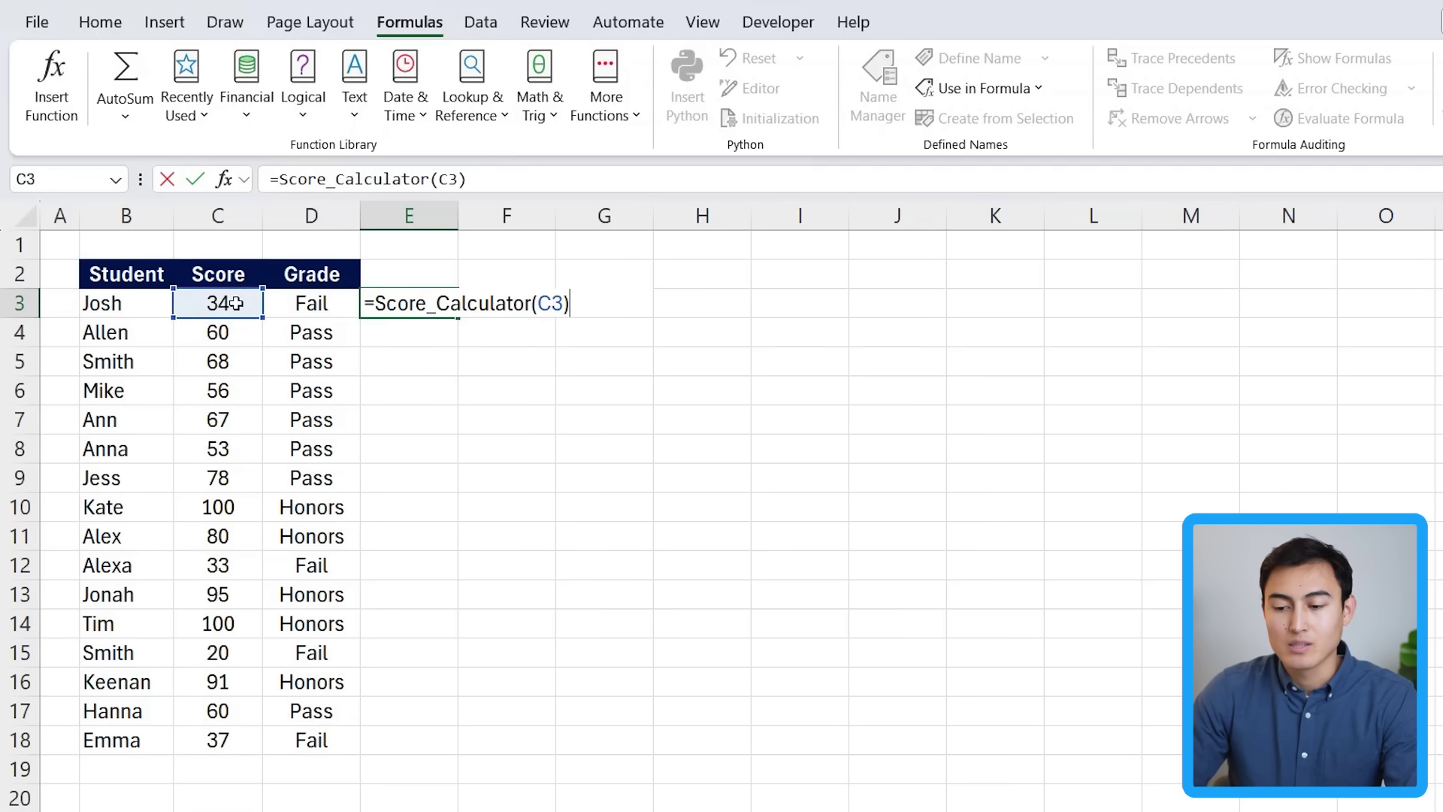
key(Return)
click(364, 314)
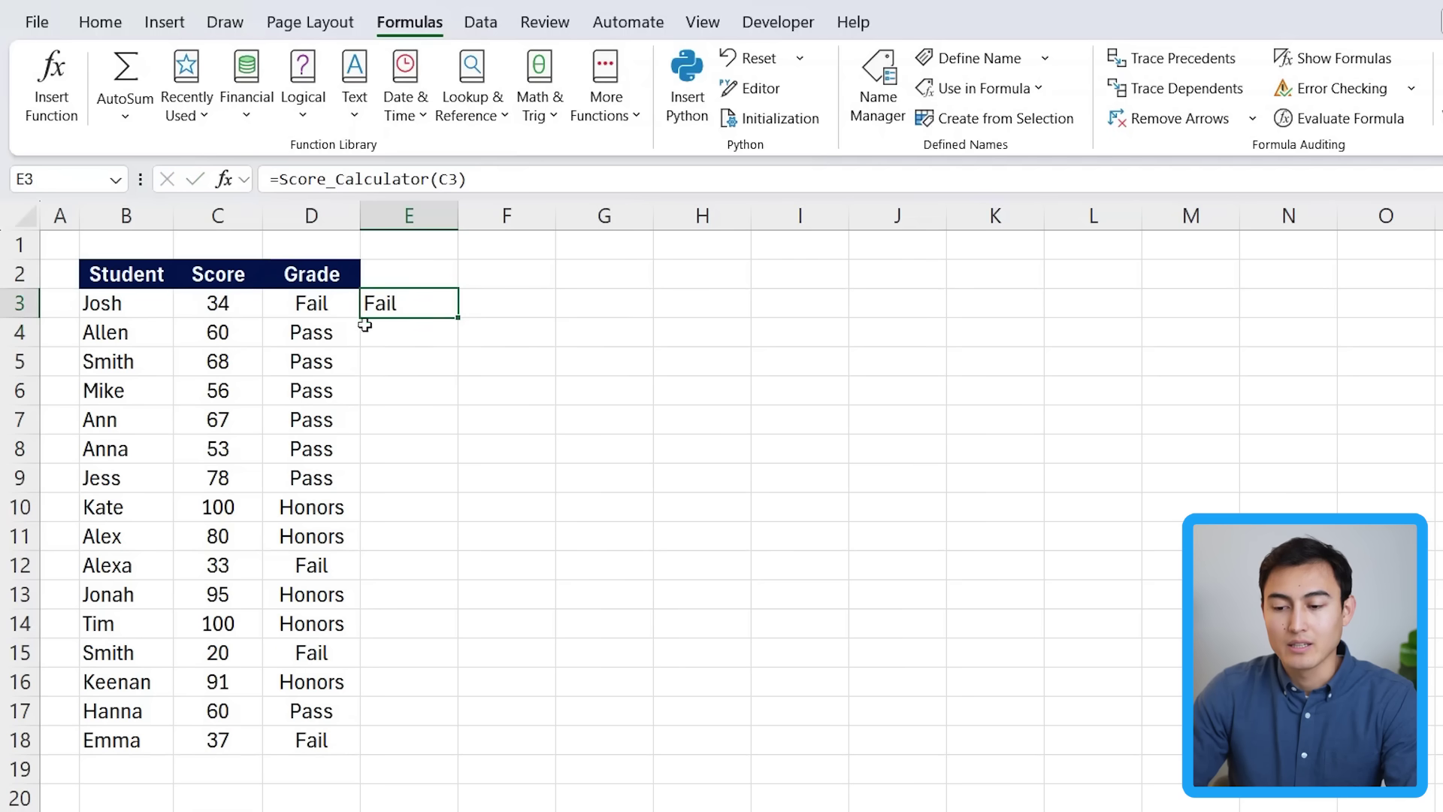
double_click(457, 318)
- Compare D3's IFS formula with E3's Score_Calculator(C3) formula
click(311, 300)
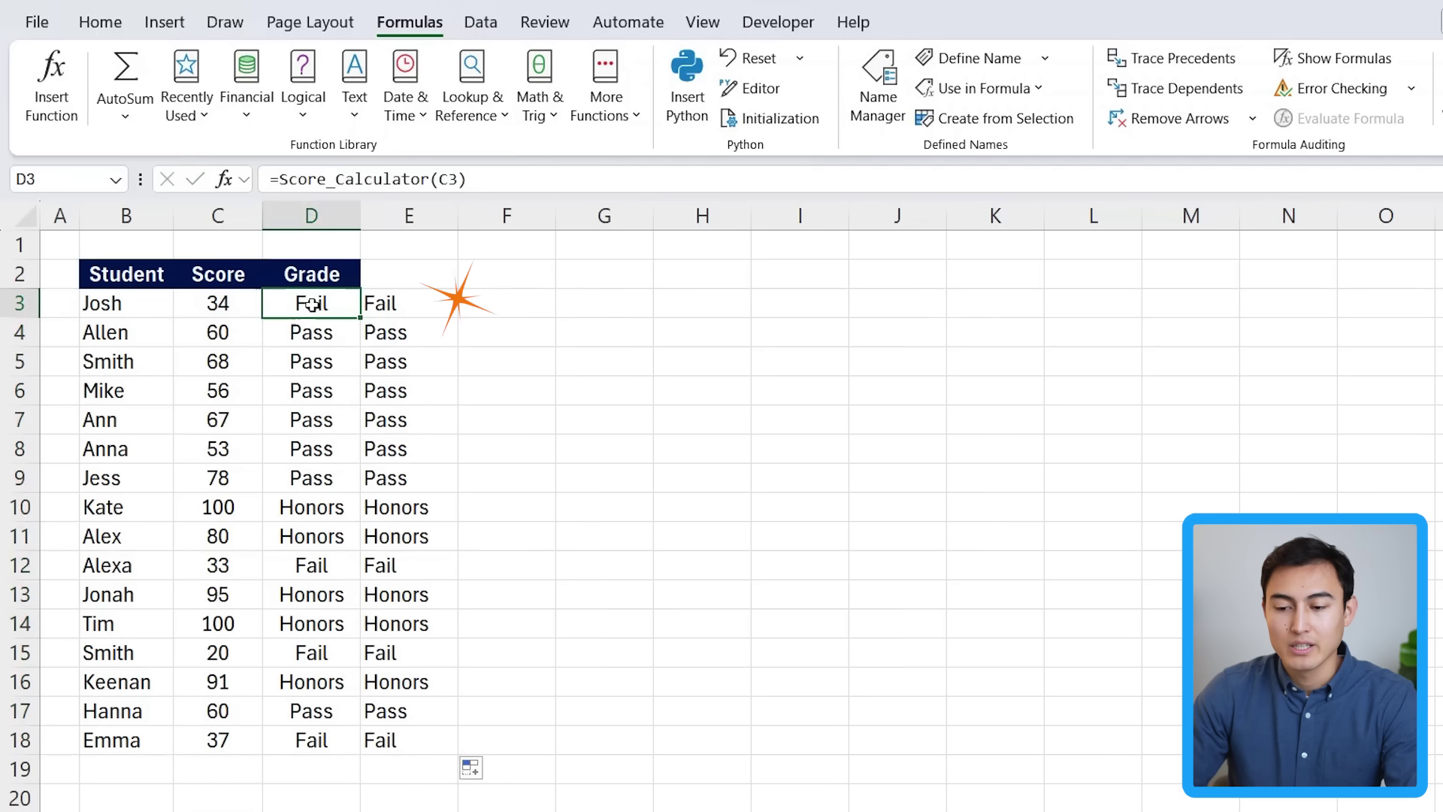
click(408, 186)
key(Tab)
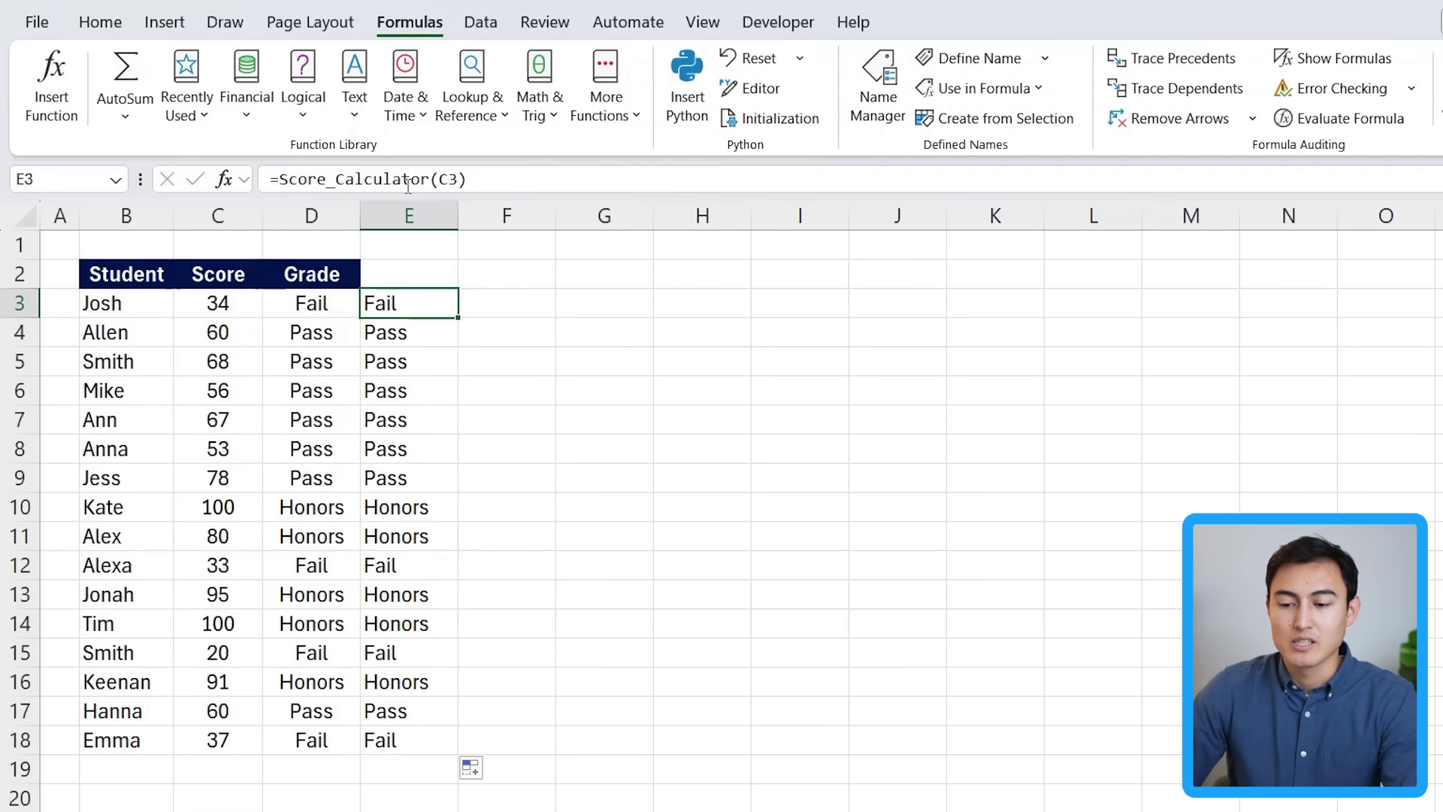
click(409, 180)
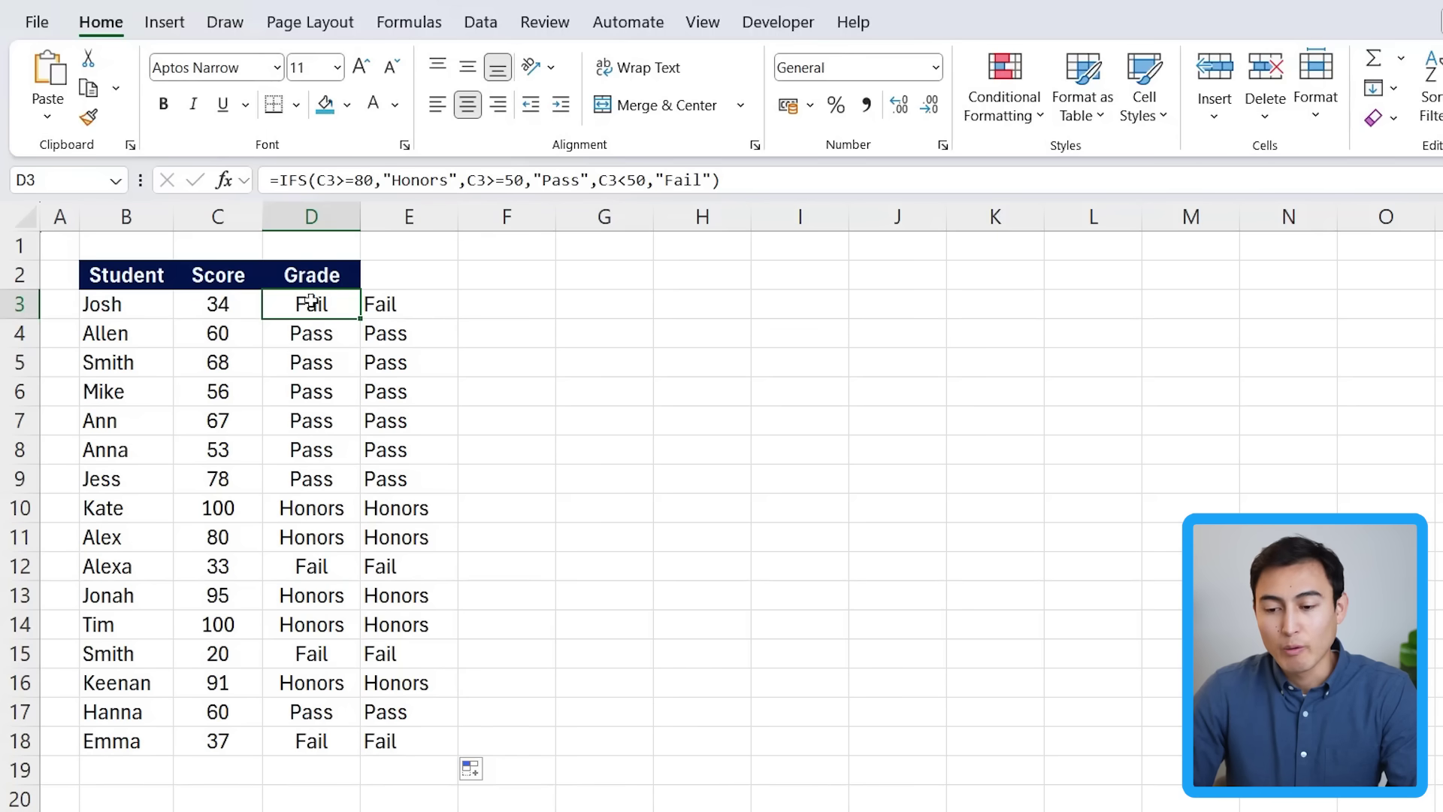
key(ctrl+Down)
double_click(311, 308)
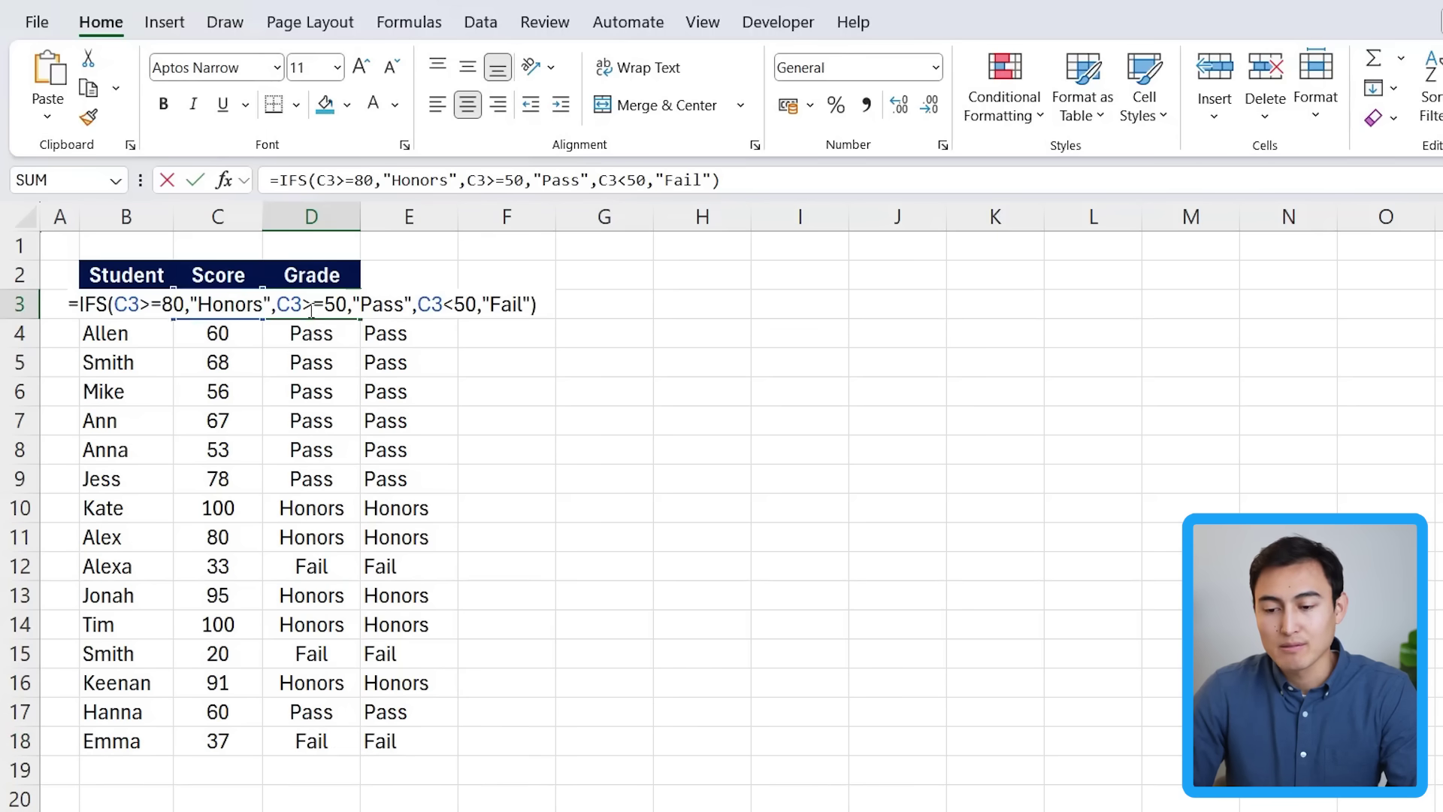
key(Escape)
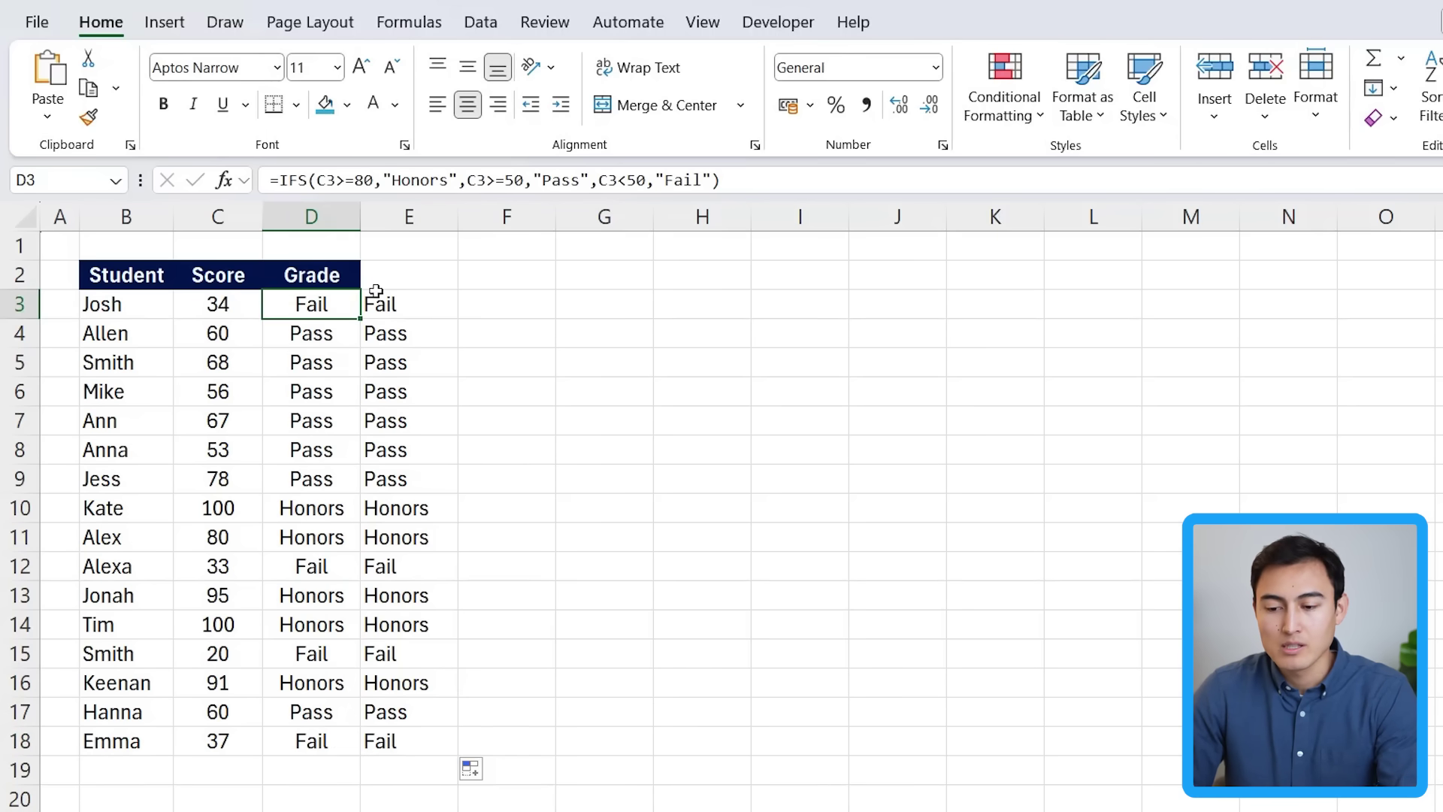
click(369, 309)
double_click(410, 306)
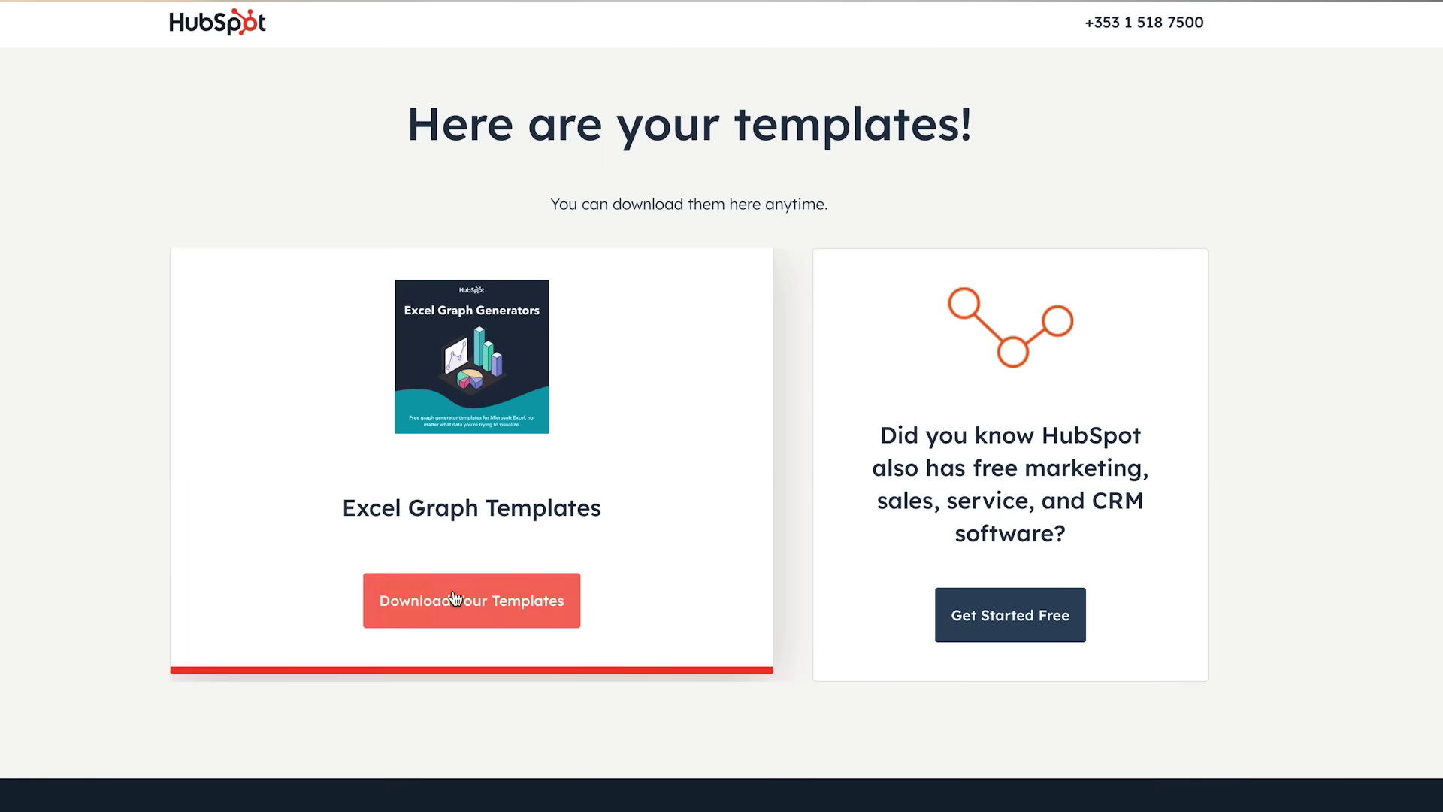
- Download the Excel Graph Templates from the HubSpot templates page
click(456, 599)
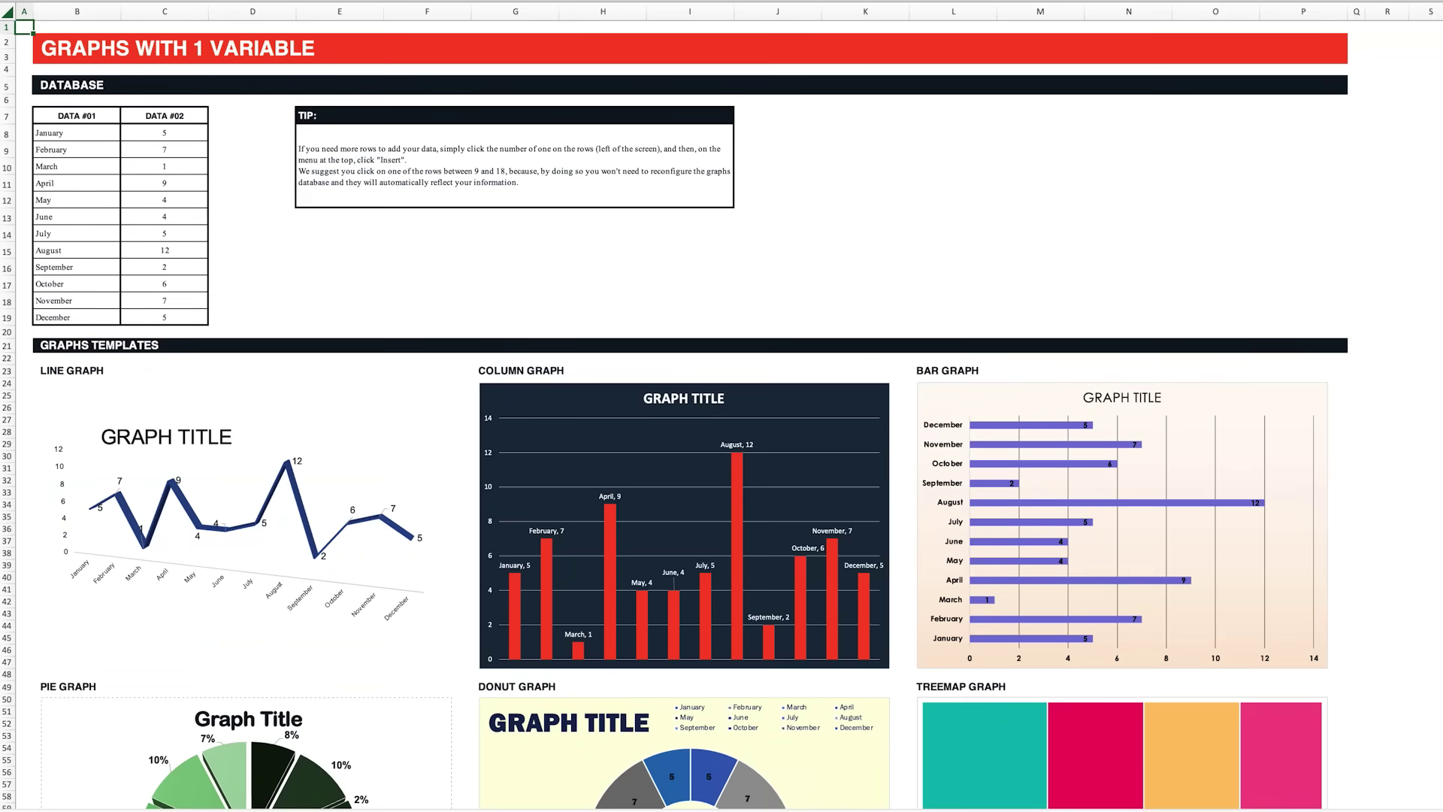
- Select February's value on the Graphs With 1 Variable sheet, then go to Graphs with 2 Variables
scroll(676, 414, down, 15)
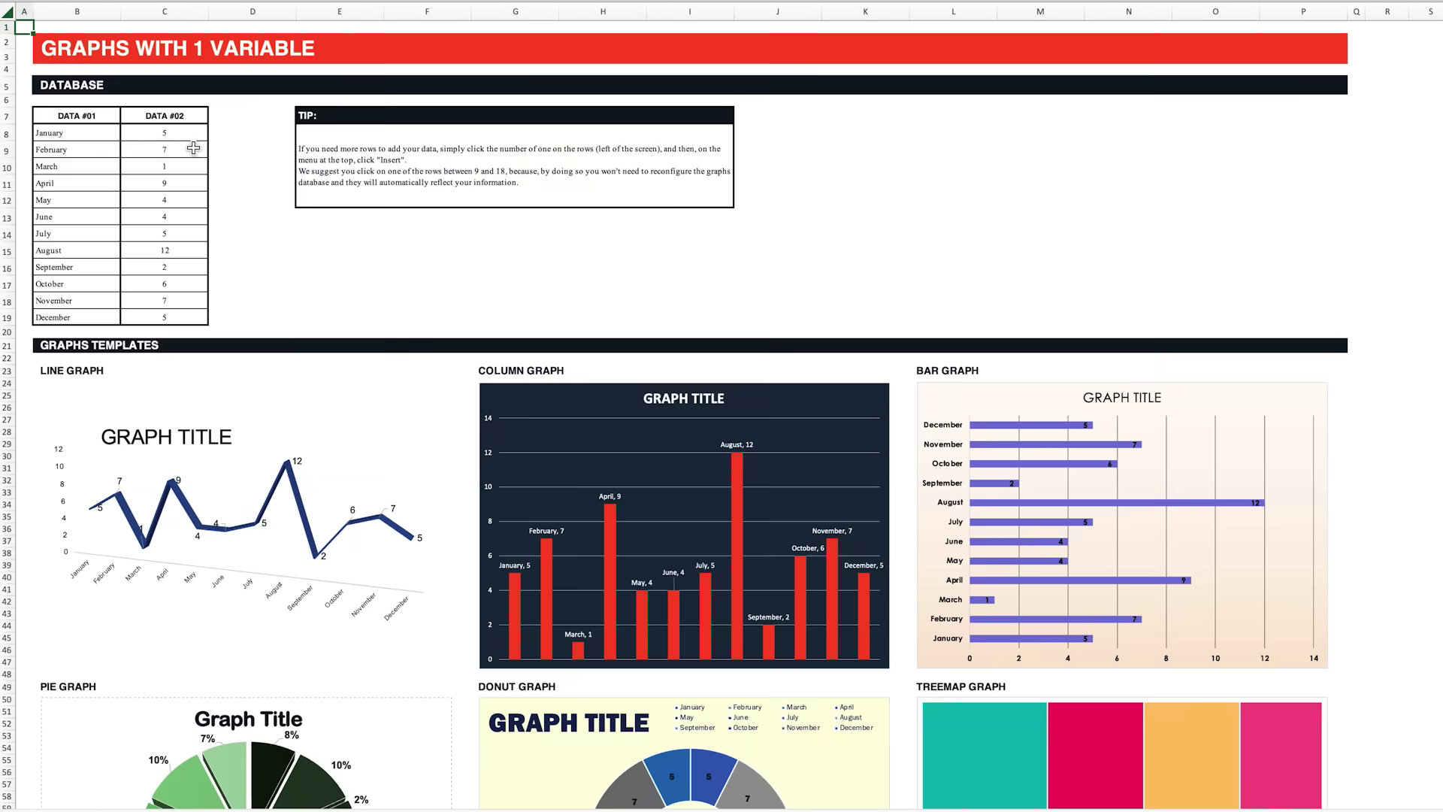
click(188, 143)
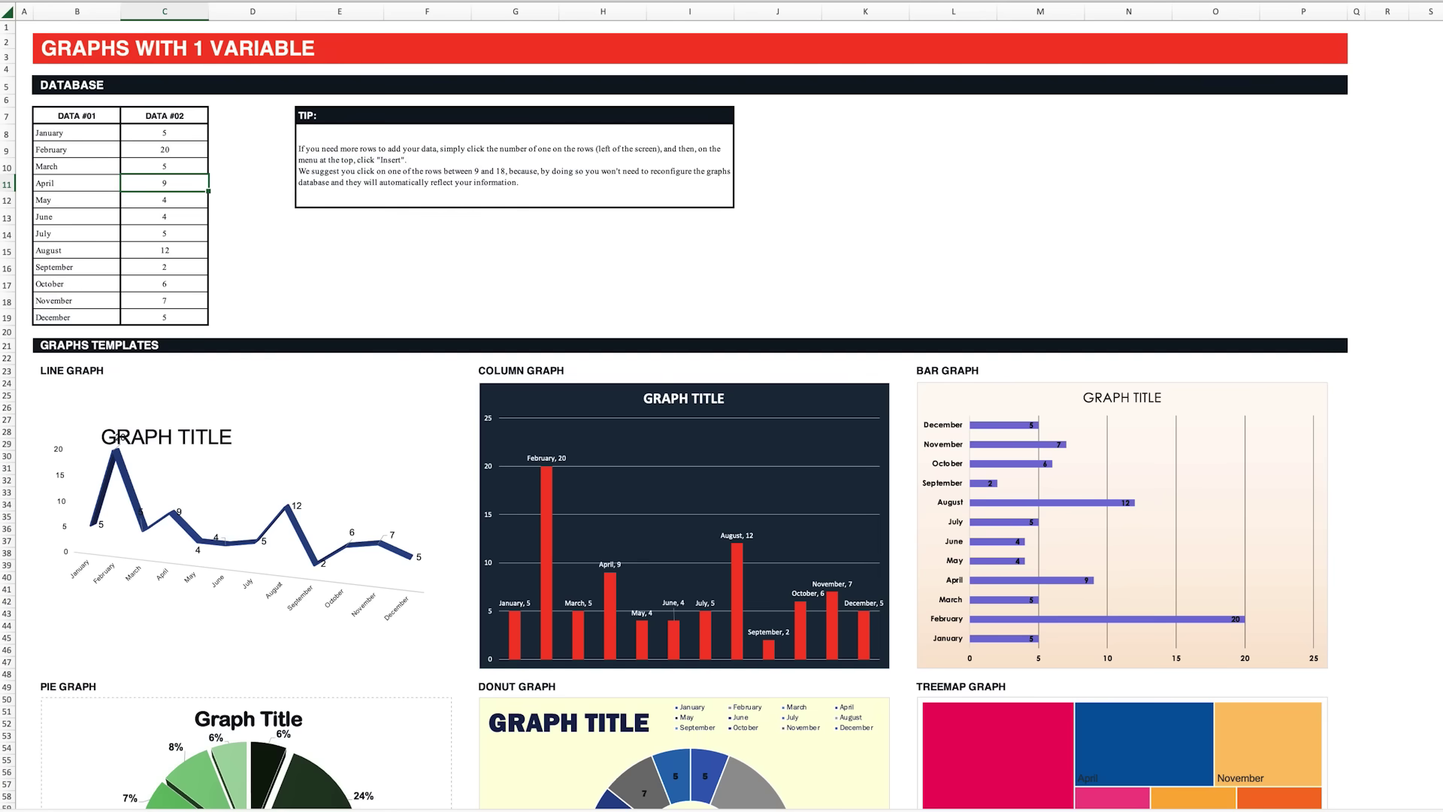
key(ctrl+Page_Down)
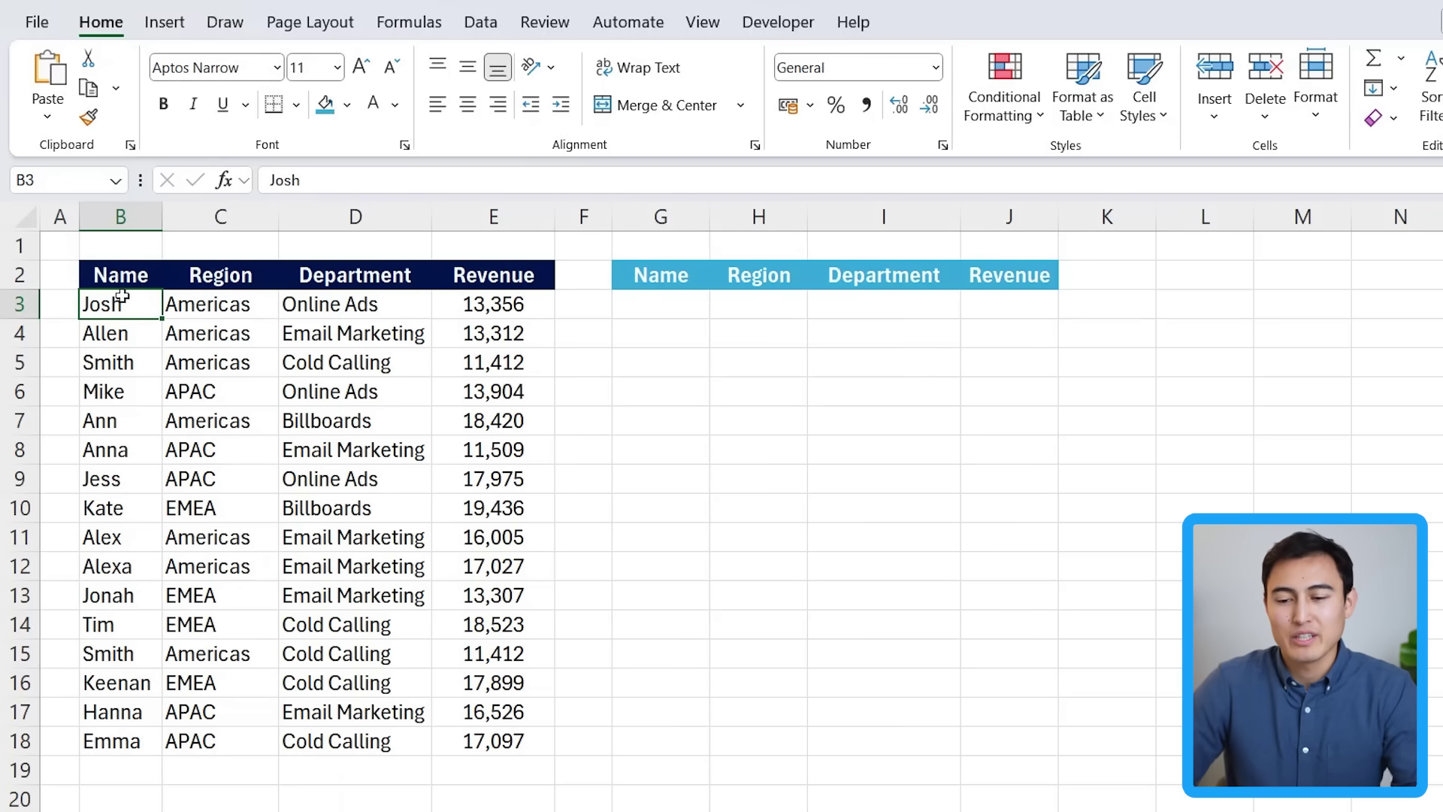
- Look over the Americas entries in the Region column and the empty result table, landing on G3
click(224, 470)
drag(192, 313, 200, 365)
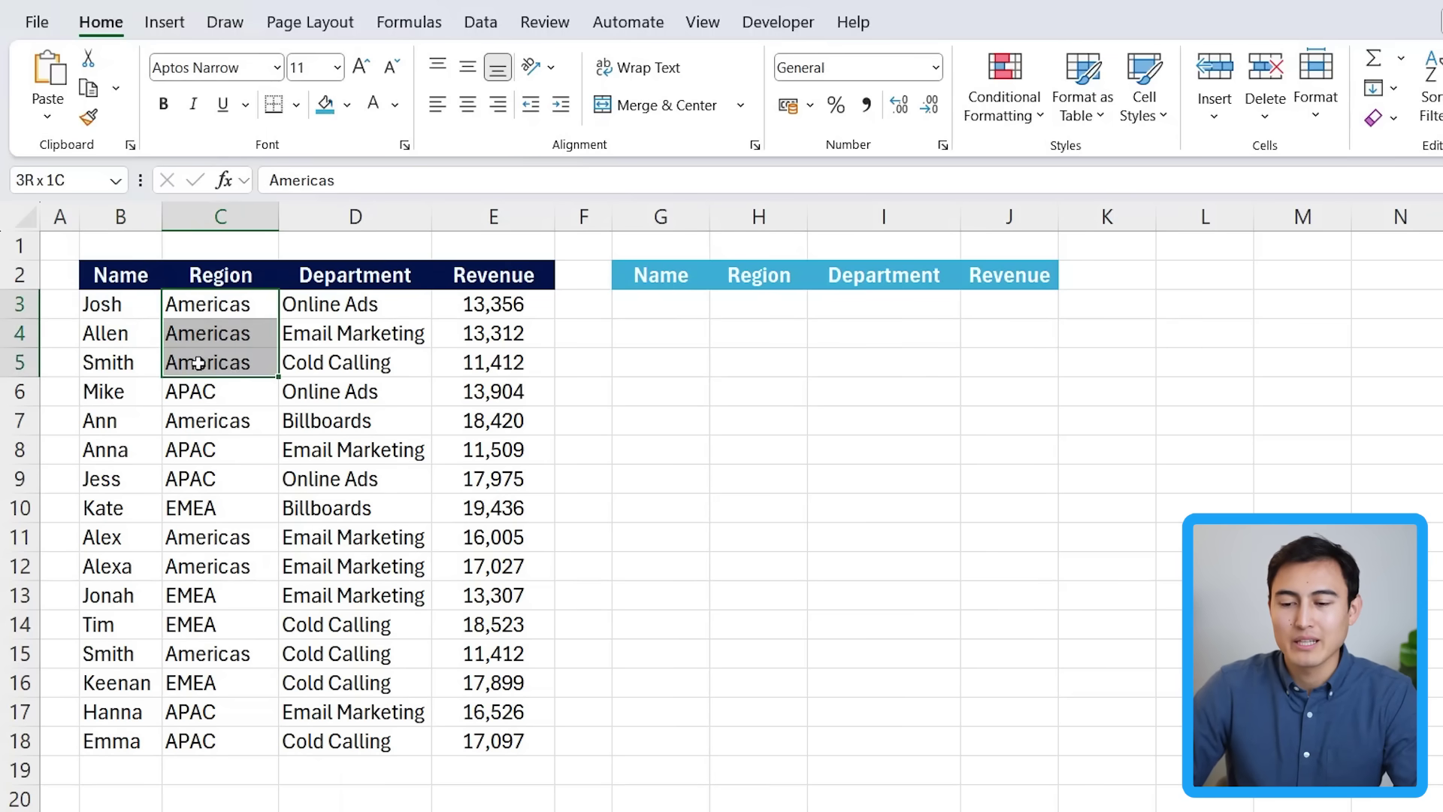
click(662, 307)
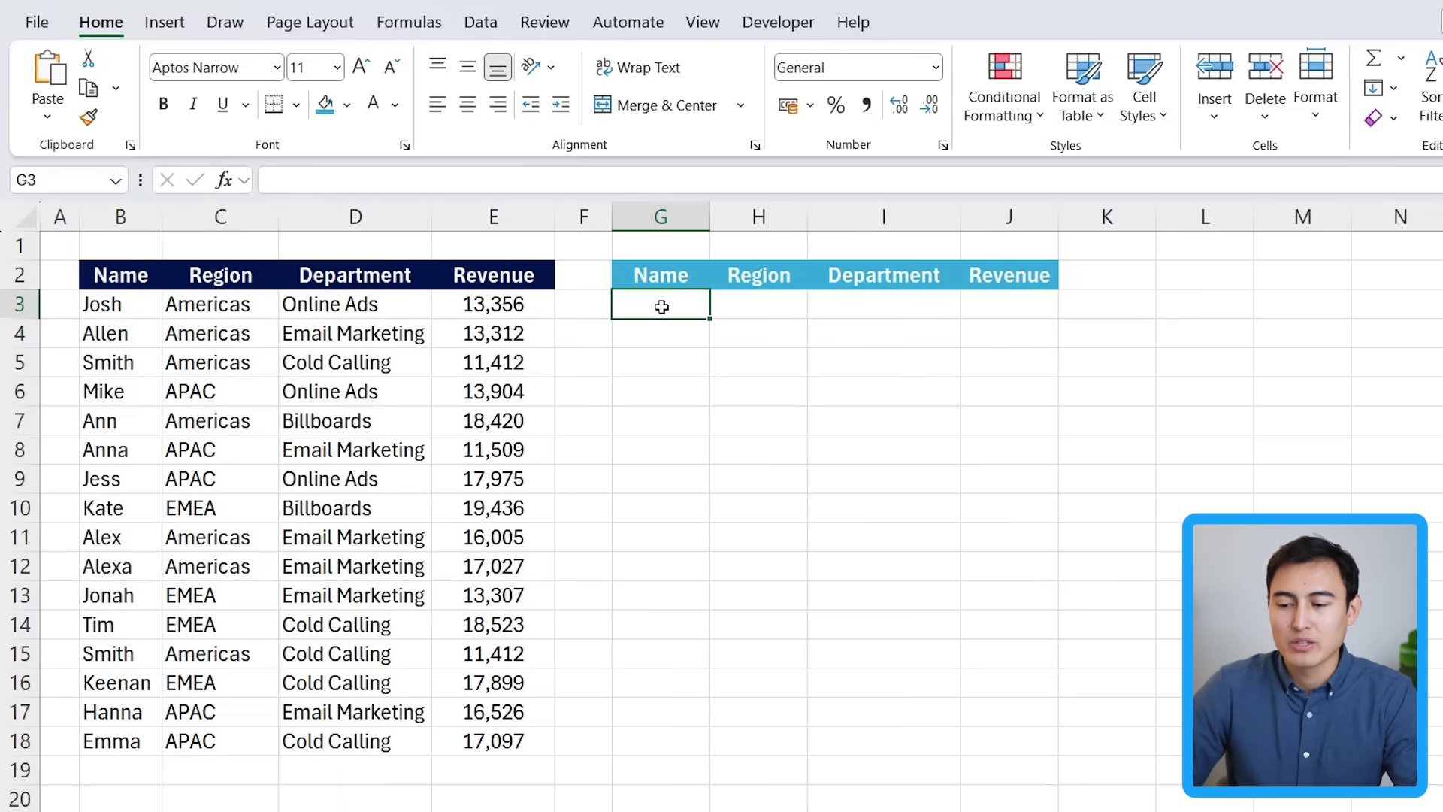
click(1011, 304)
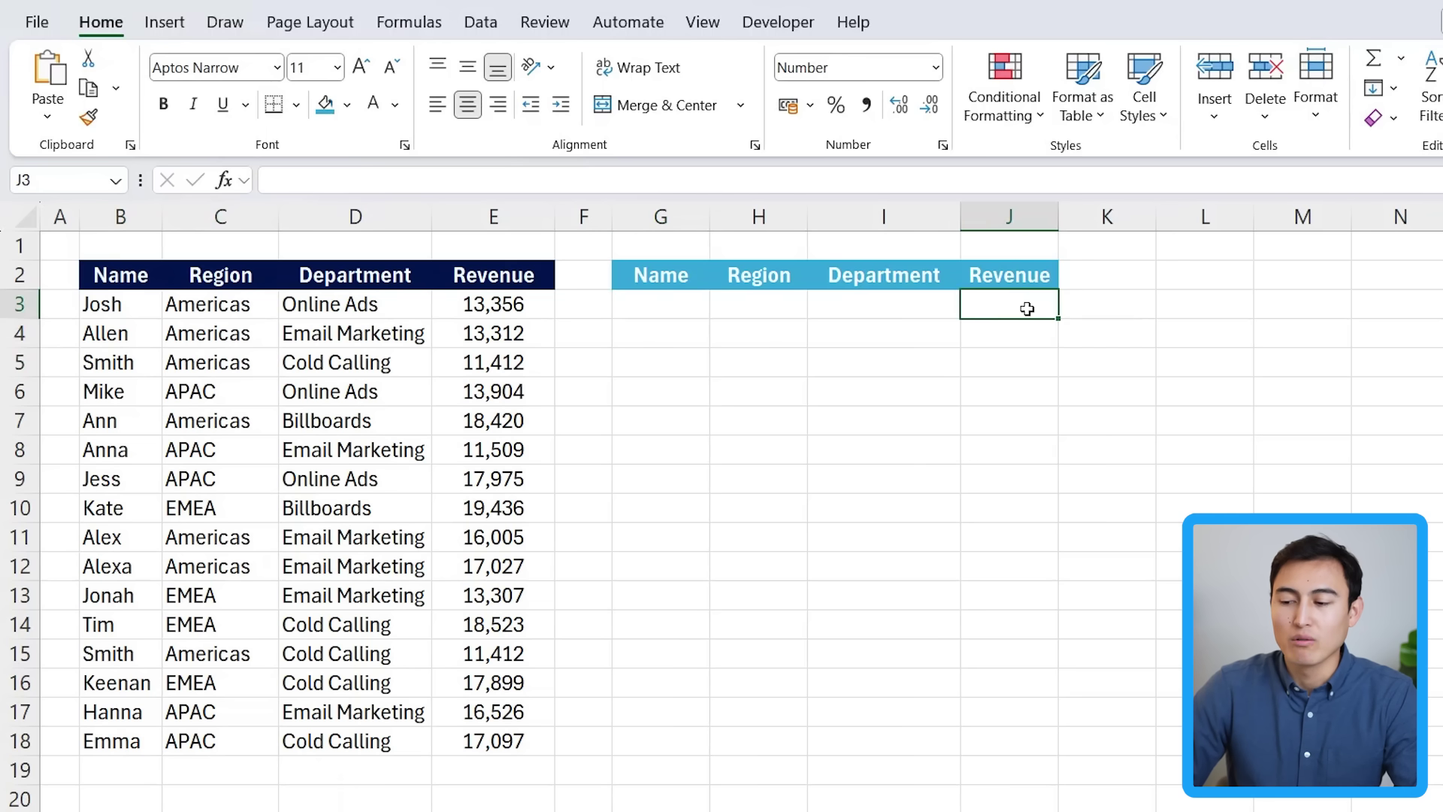
click(661, 329)
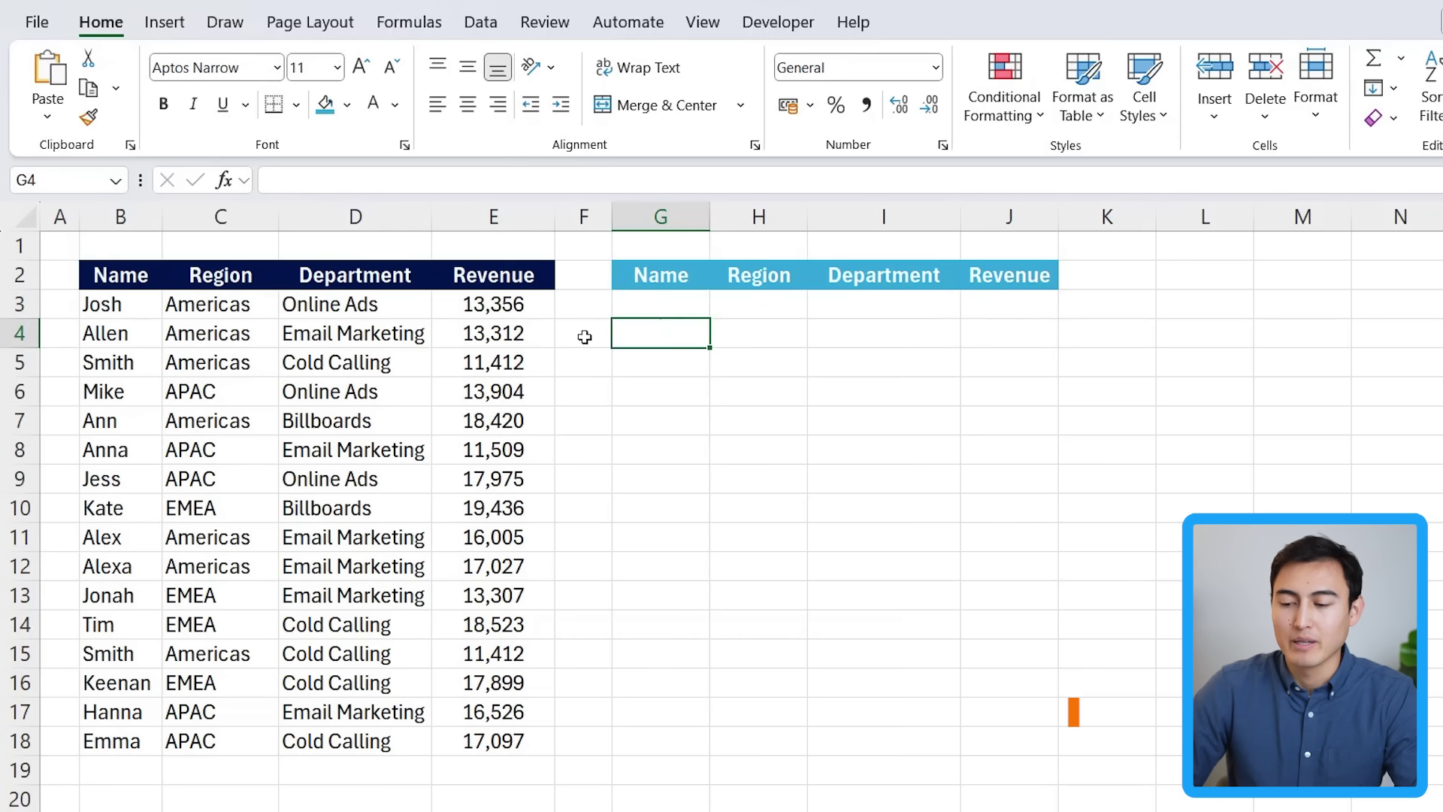
key(Up)
- Enter =FILTER(B2:E18,C2:C18="Americas") in G3 to list the Americas rows
text(=filter)
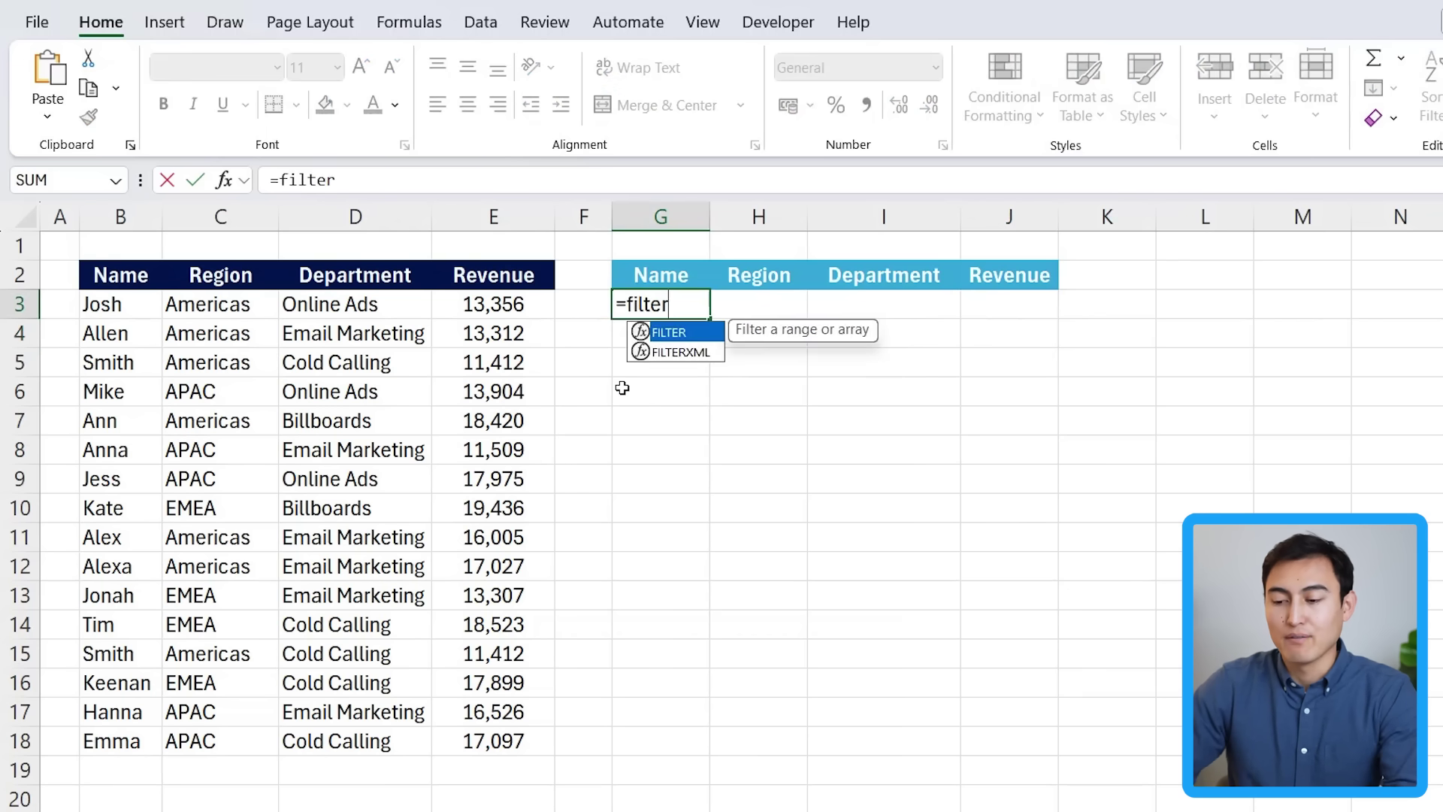
key(Tab)
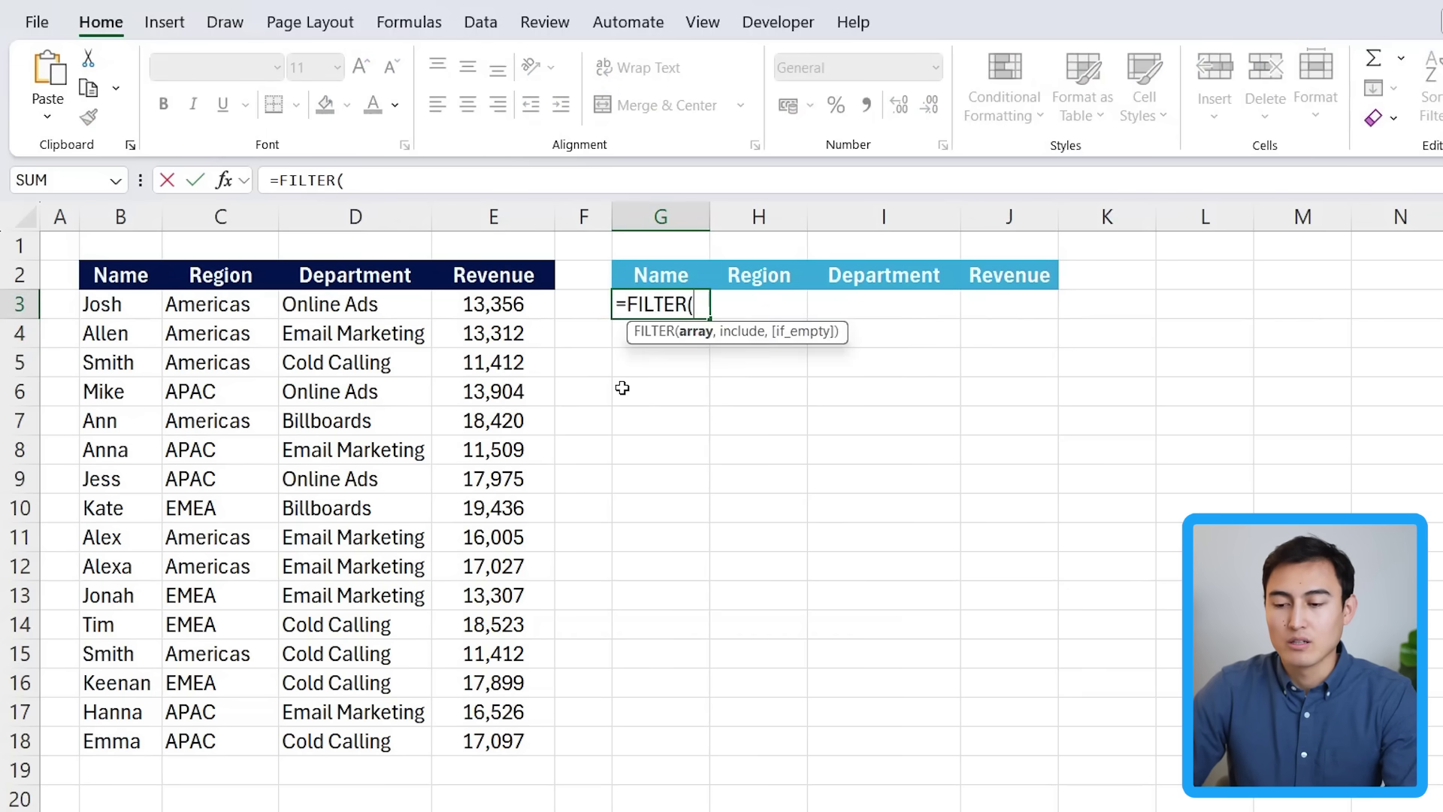
key(Left)
key(Left)
key(Left)
key(Left)
key(Left)
key(Up)
key(ctrl+shift+Down)
key(ctrl+shift+Right)
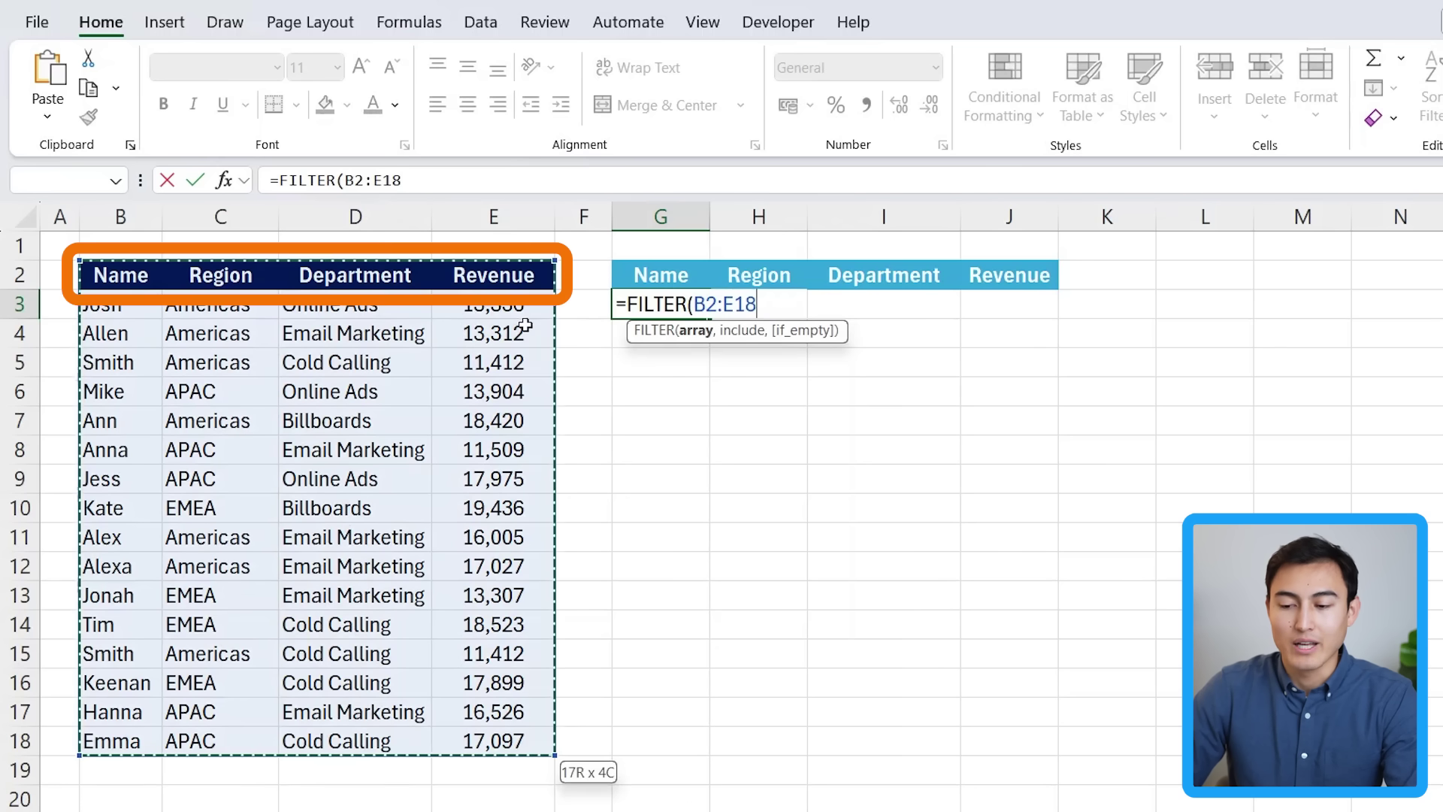
text(,)
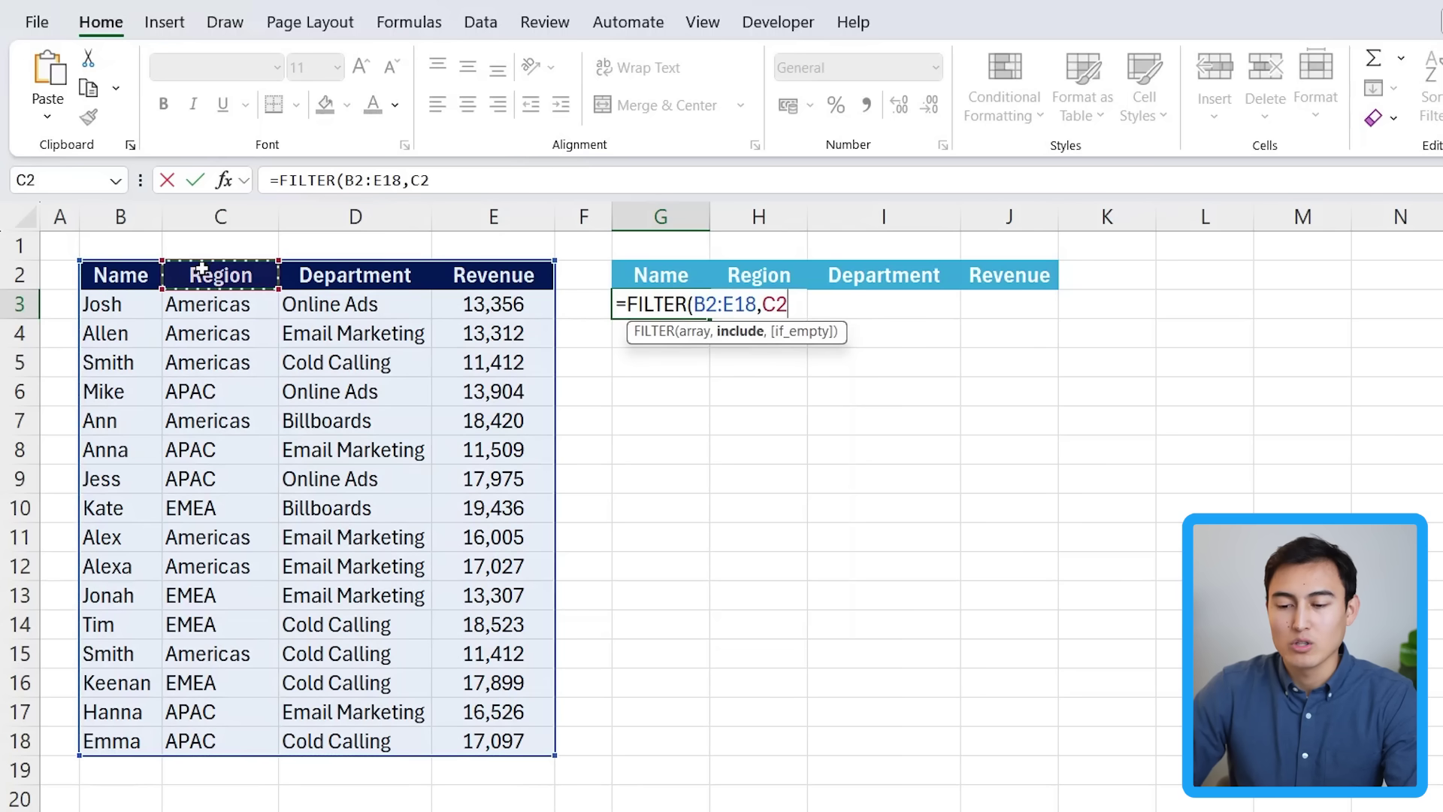
key(ctrl+shift+Down)
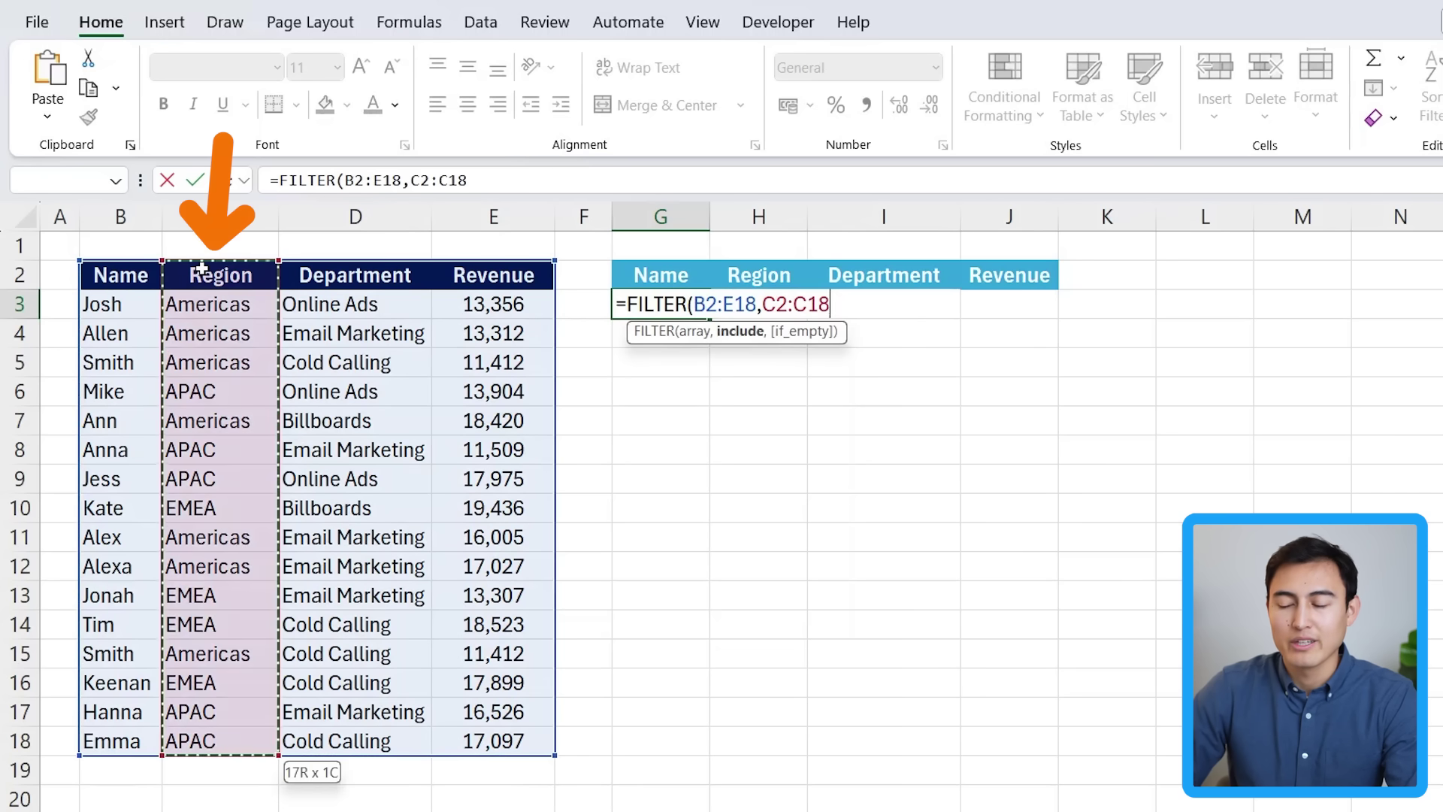
text(=)
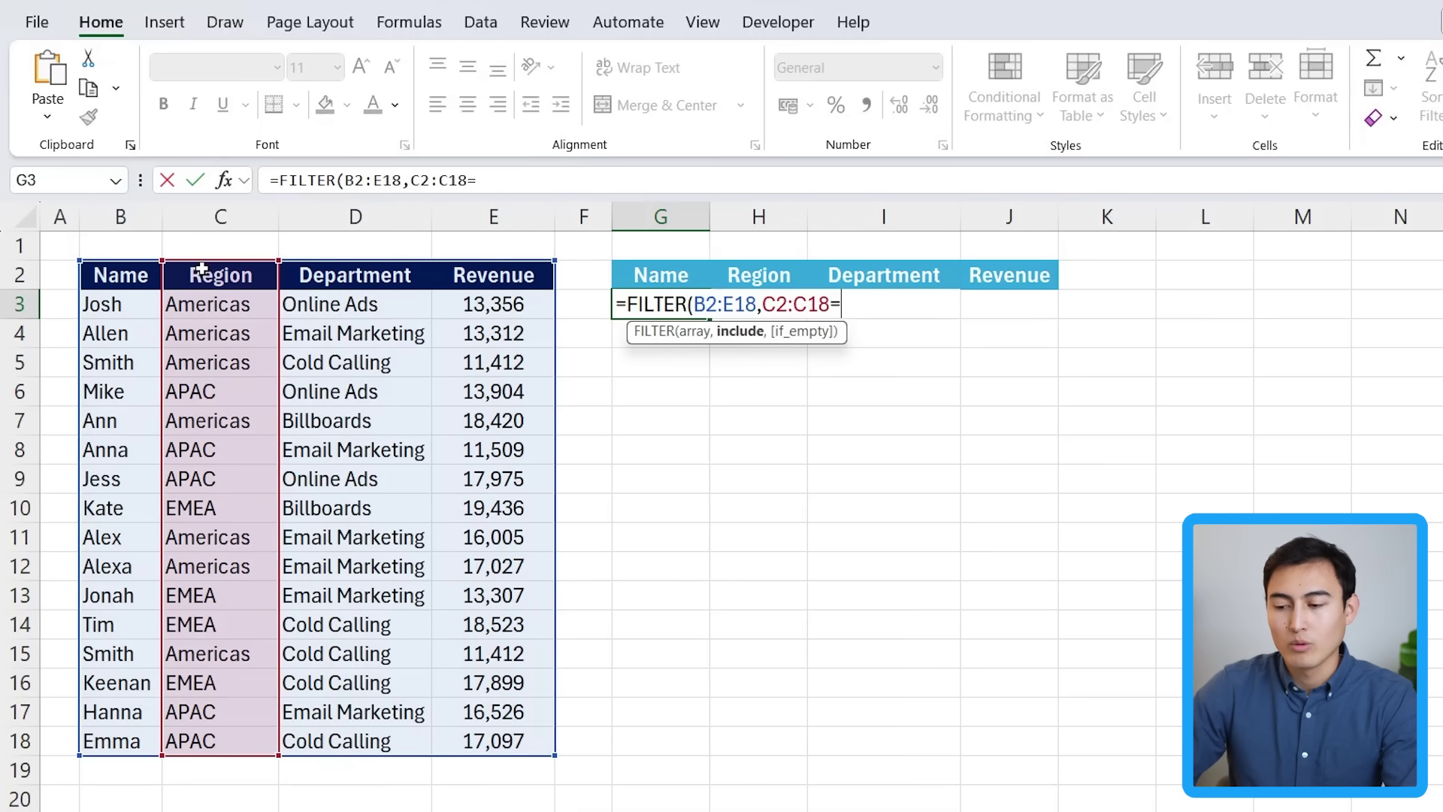
text("Americas")
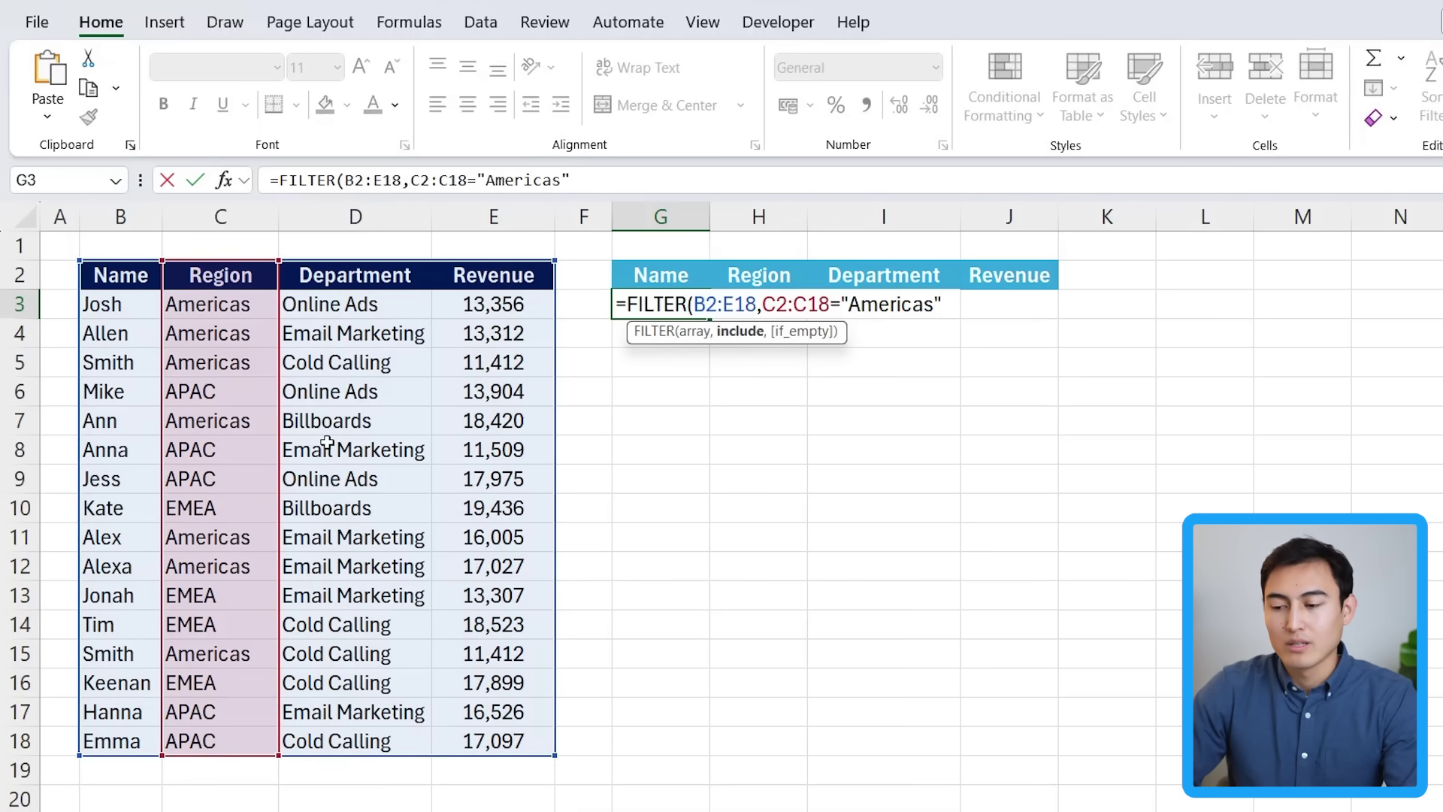
text())
key(Return)
- Review the seven spilled Americas rows and their revenues in the result table
key(Up)
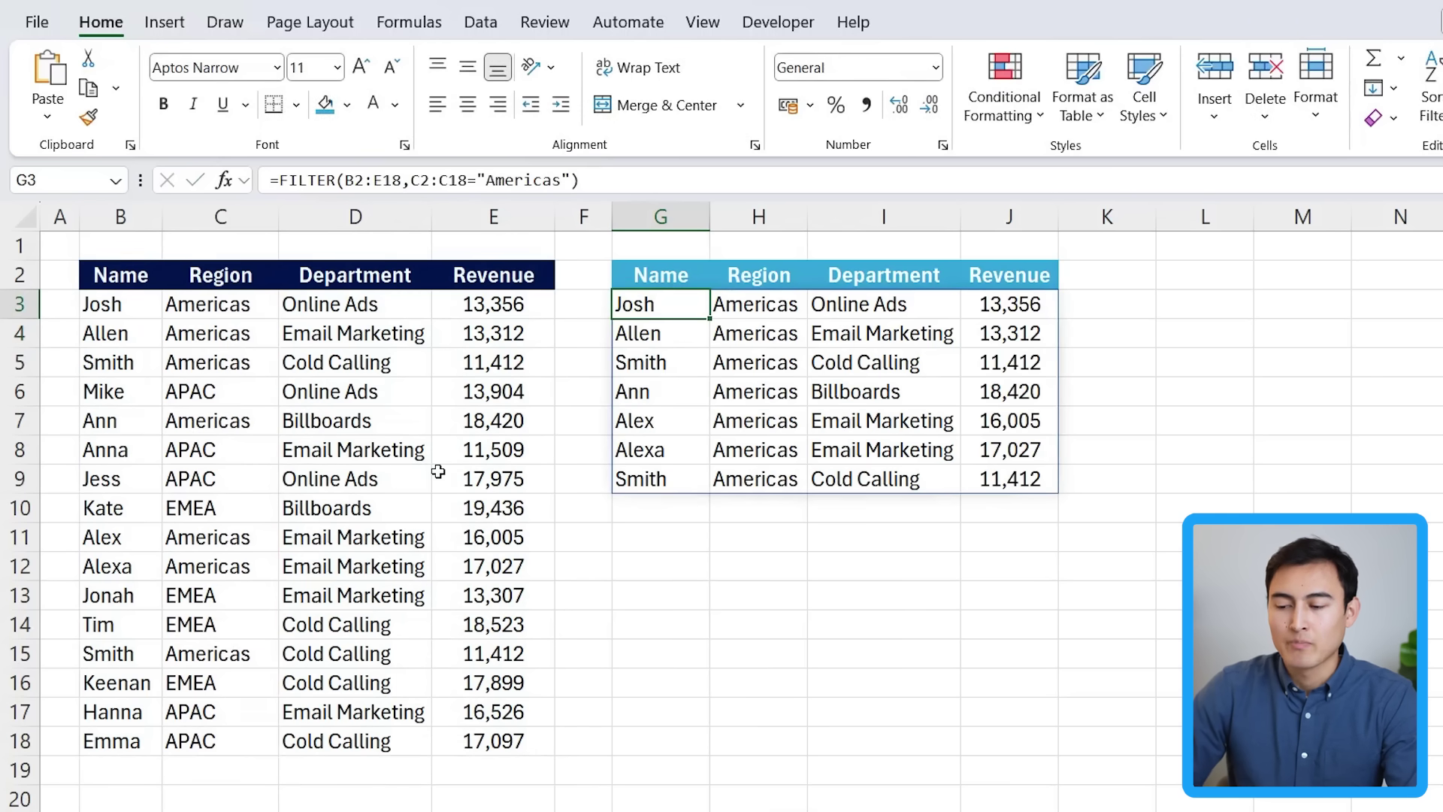
drag(977, 477, 996, 305)
key(Left)
key(Left)
key(Left)
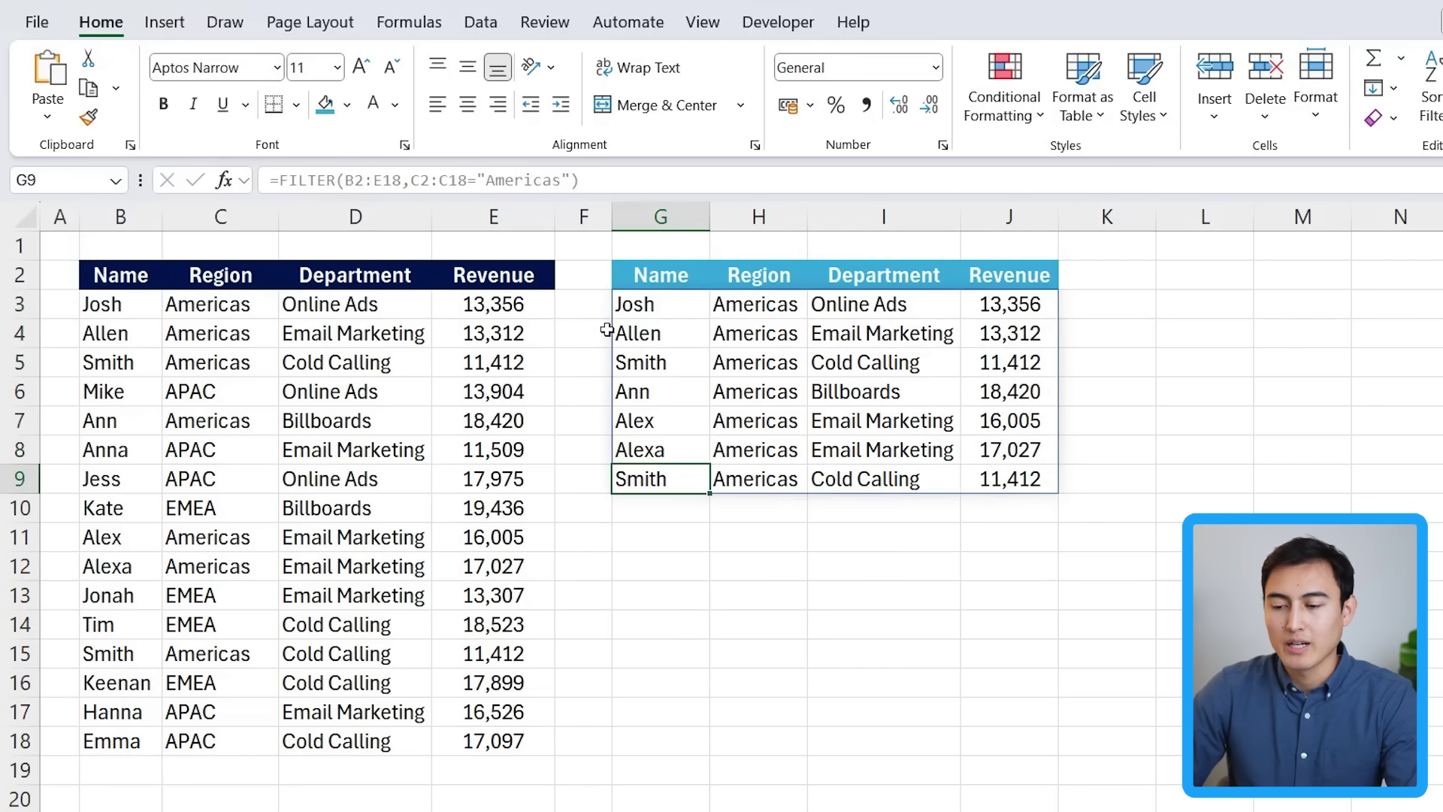
key(Up)
key(Up)
key(Up)
key(Up)
key(Up)
key(Up)
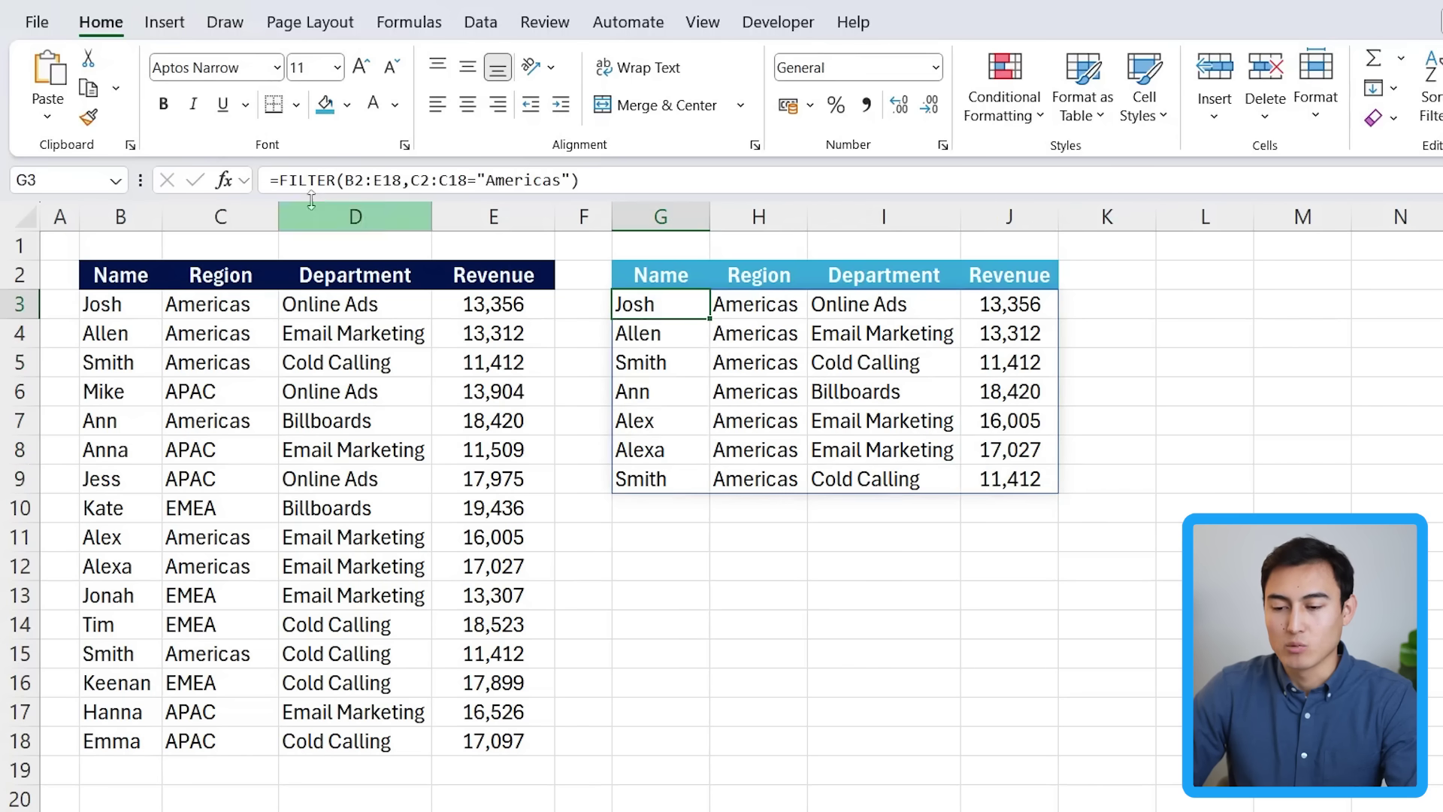
- Wrap G3's FILTER formula in SORT with arguments 4,-1 to sort by Revenue descending
click(276, 180)
text(sort)
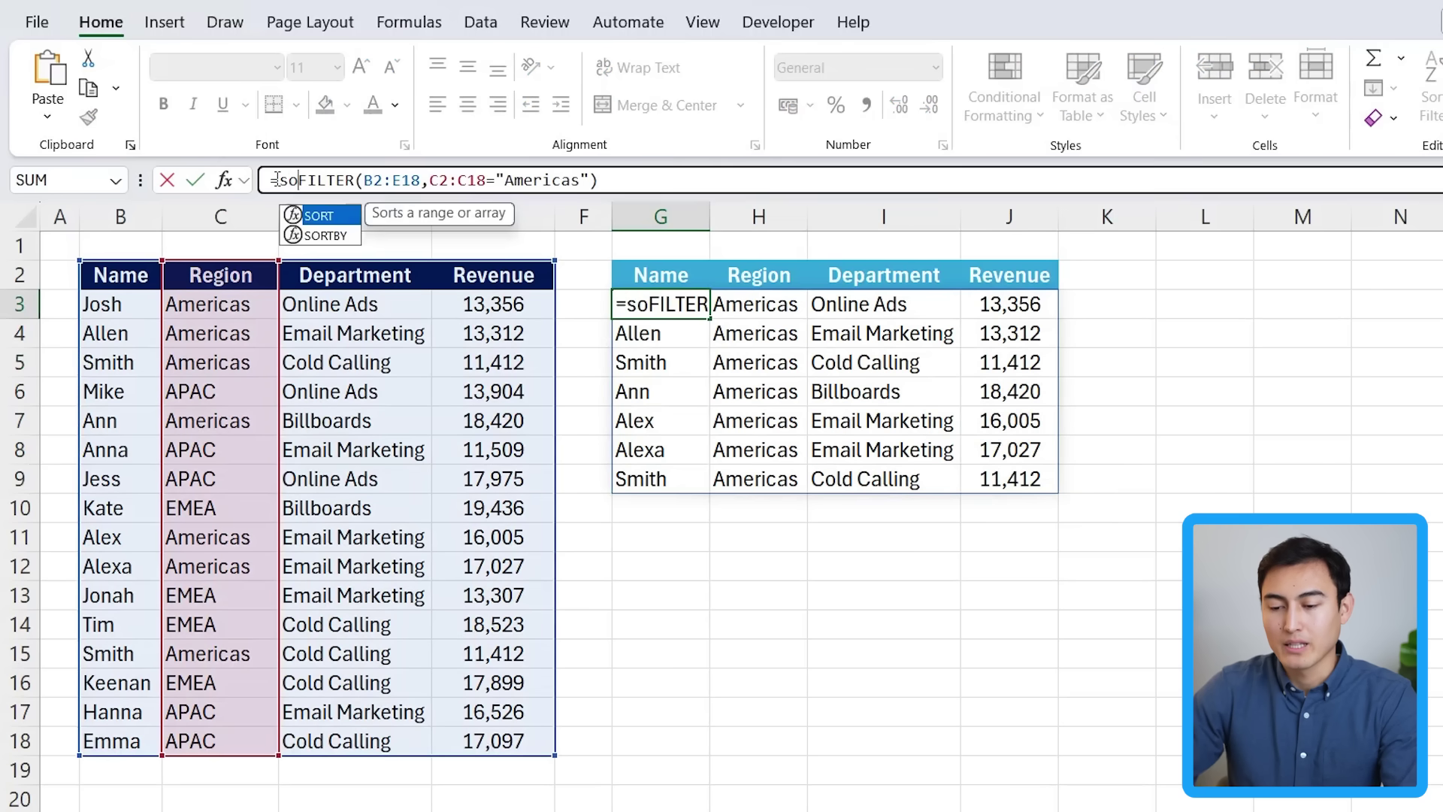
key(Tab)
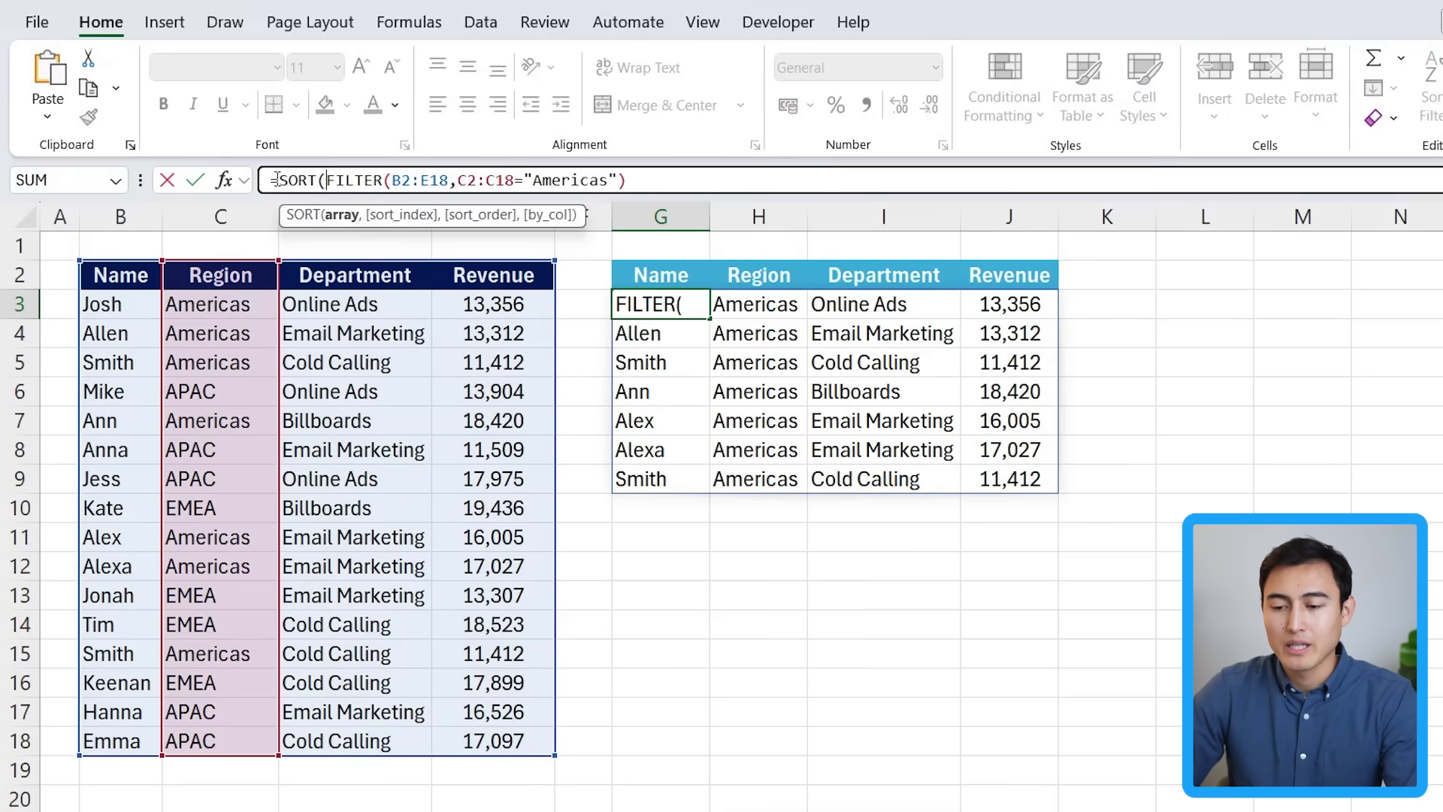
drag(319, 181, 641, 181)
click(649, 181)
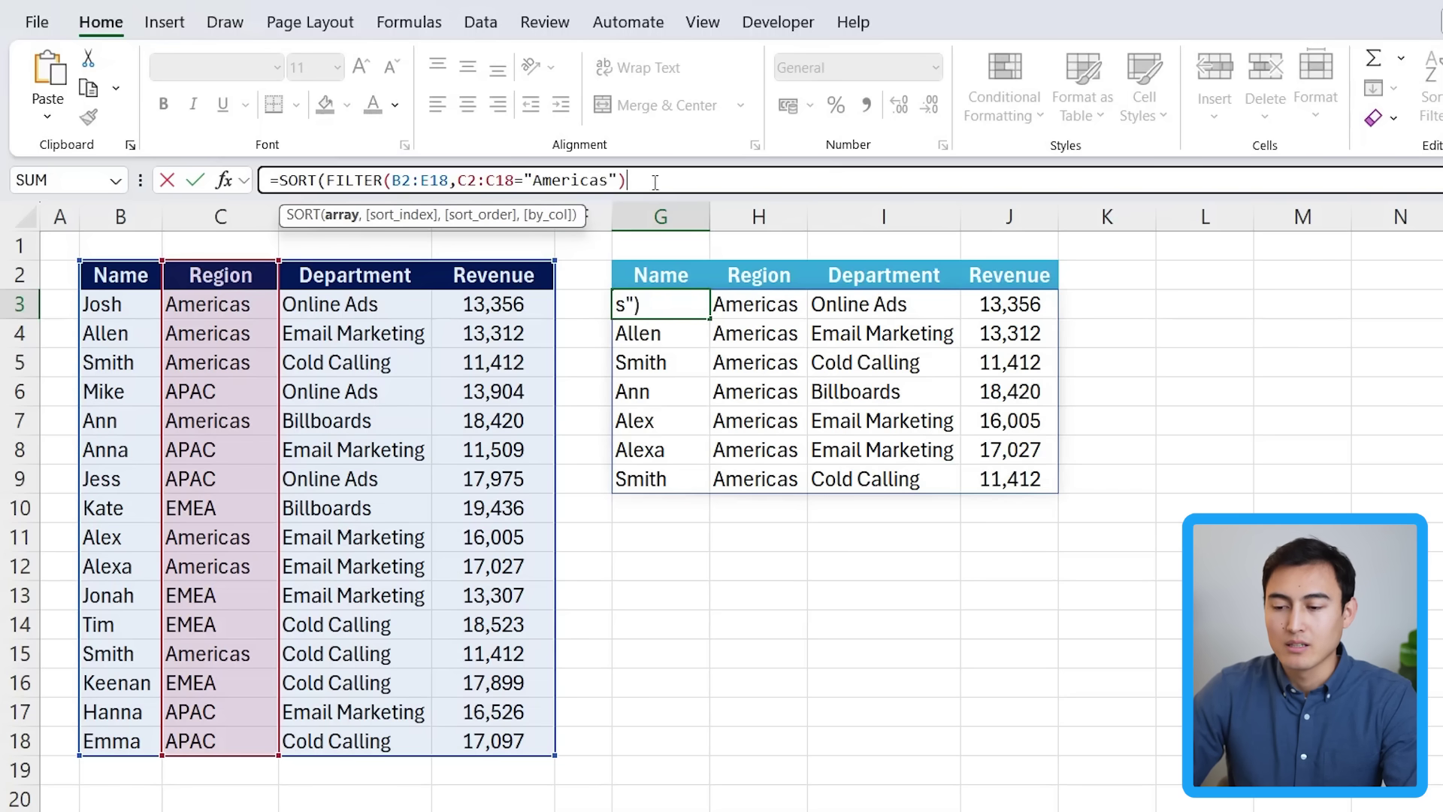
text(,)
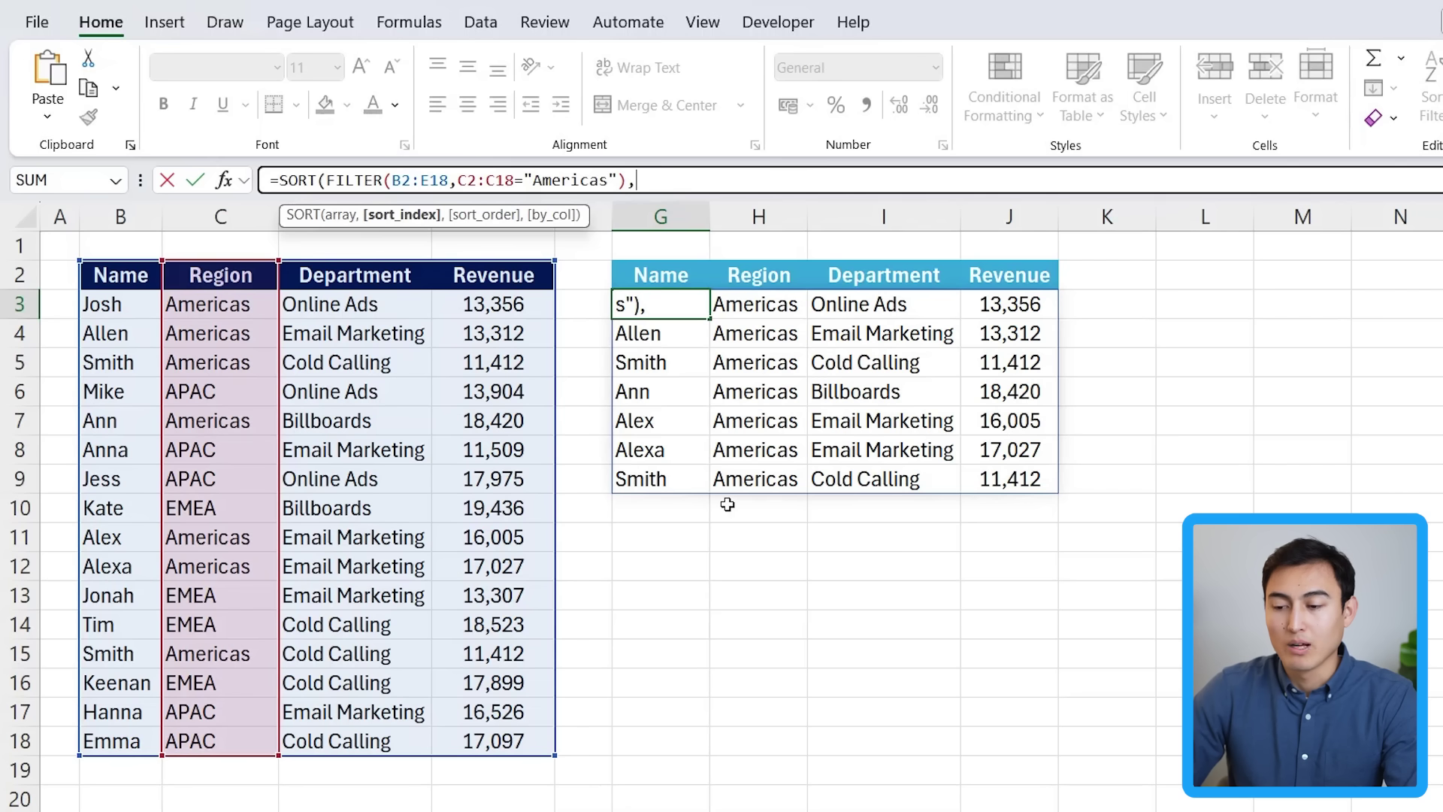
text(4)
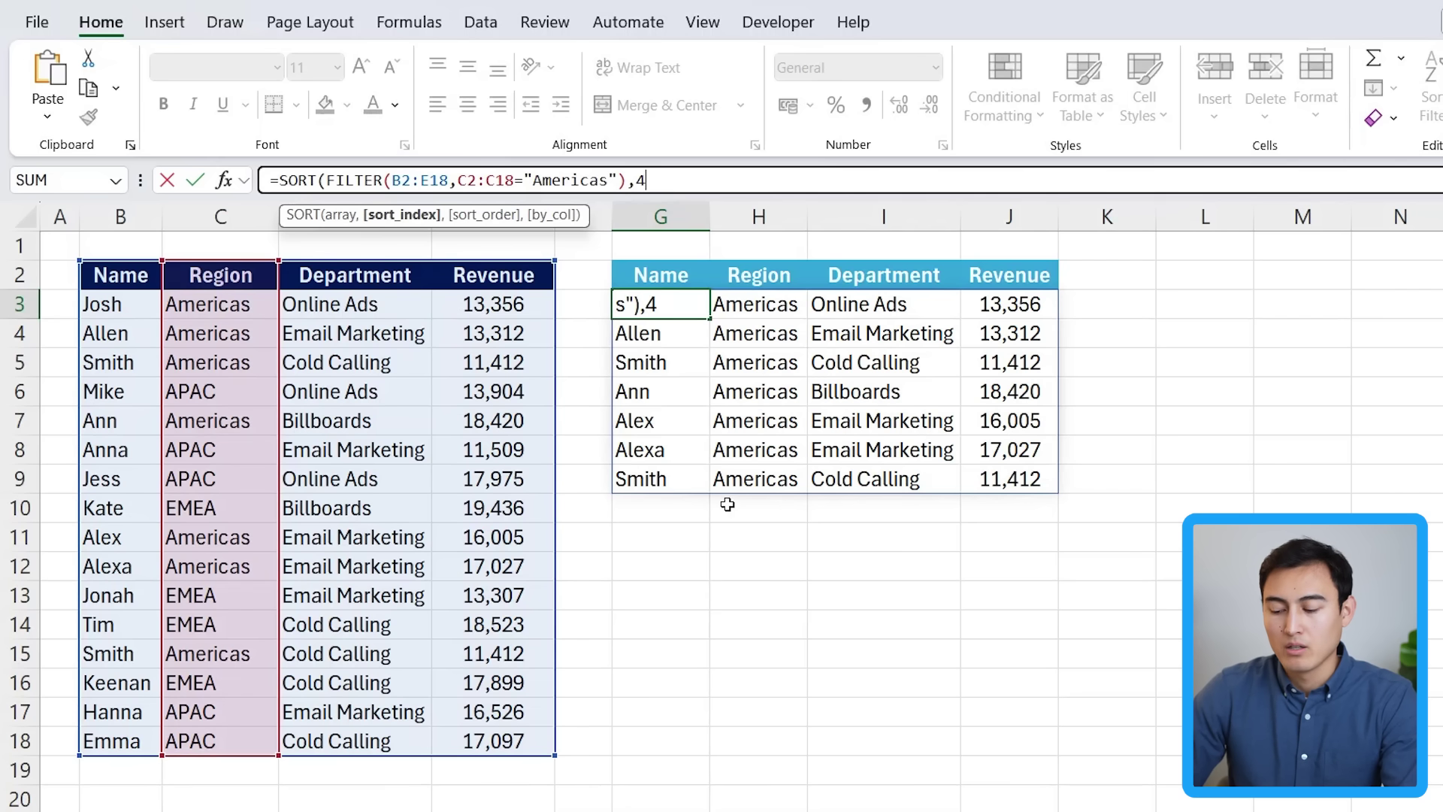
text(,)
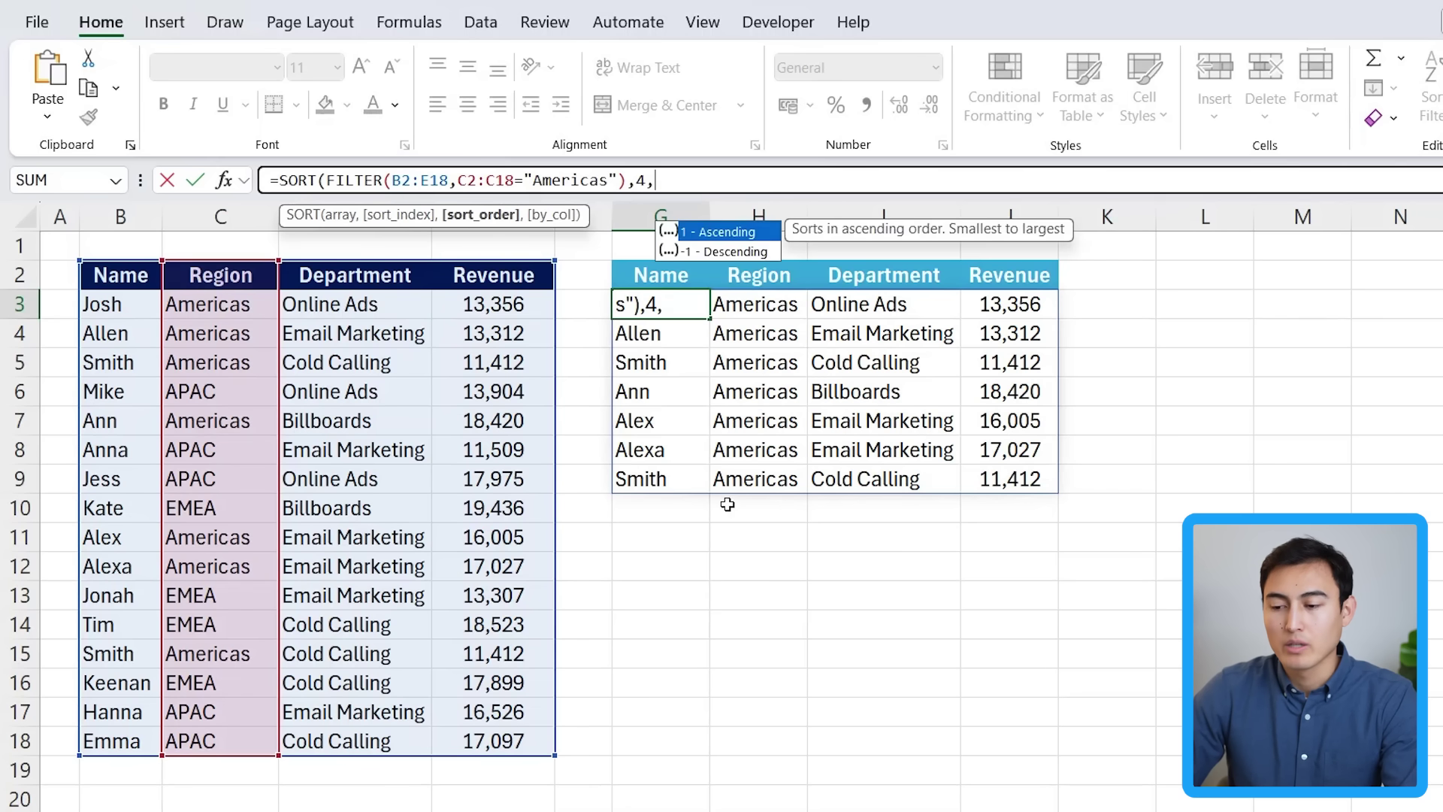
text(-1)
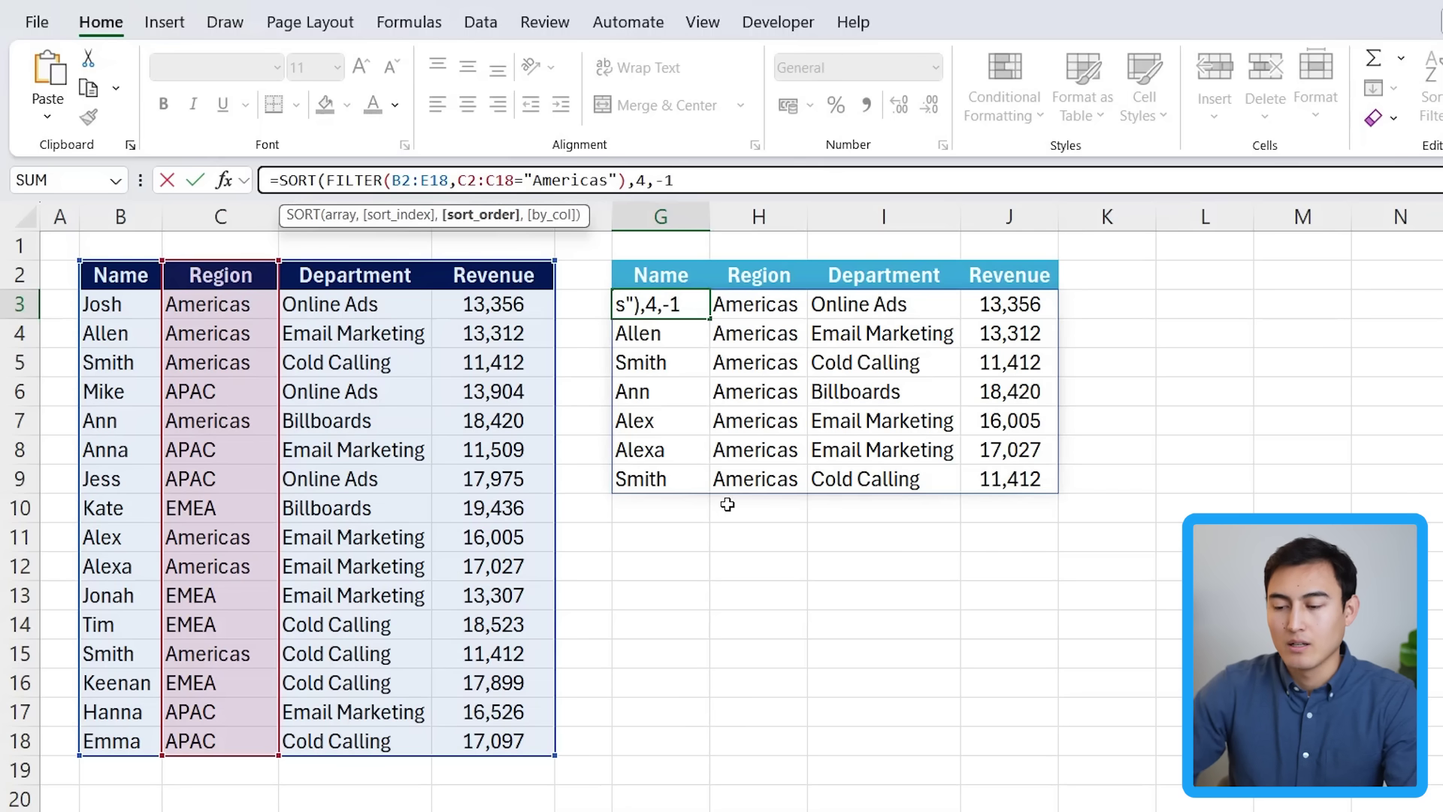
text())
key(Return)
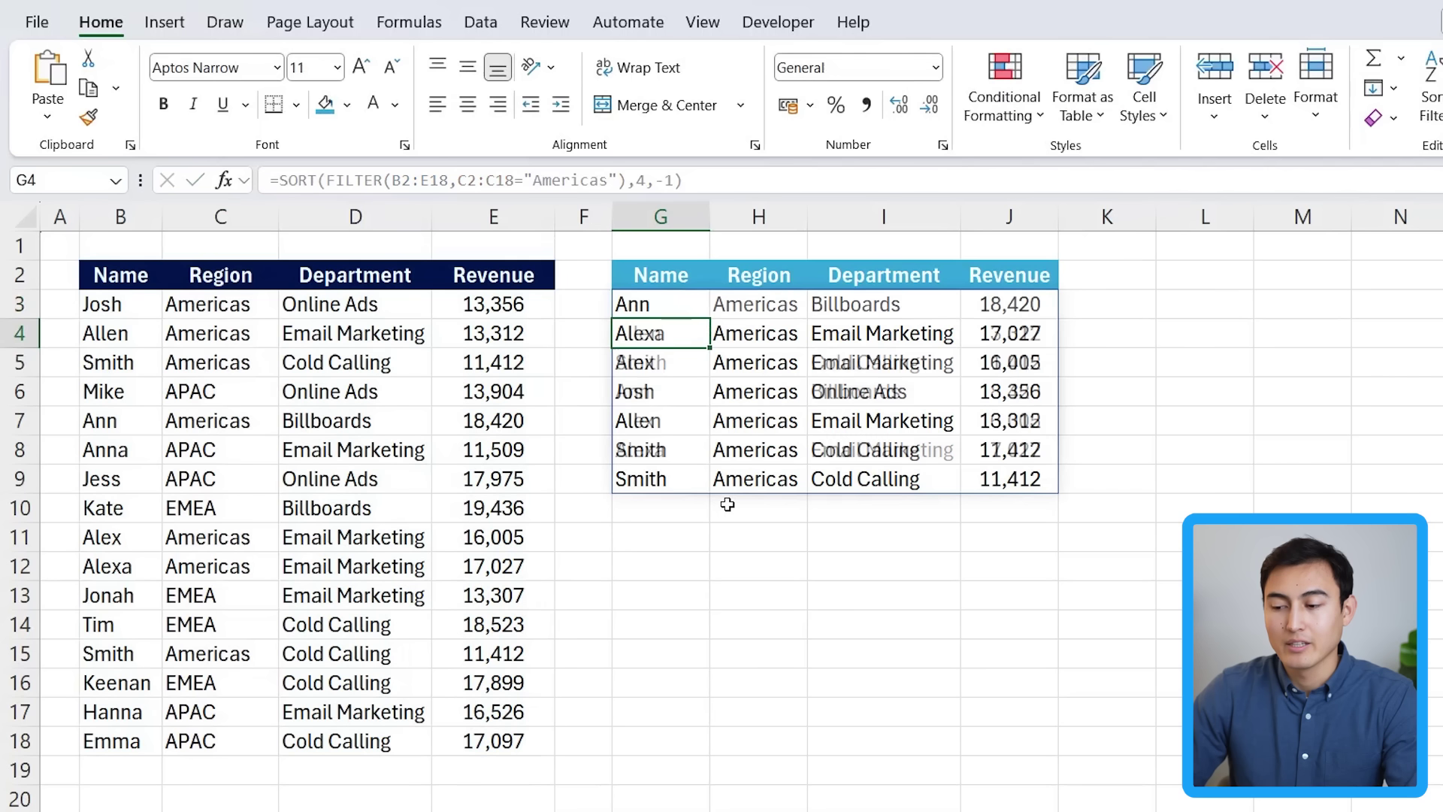
- Check the sorted results run from 18,420 down to 11,412 and review the formula's arguments
key(Up)
key(Right)
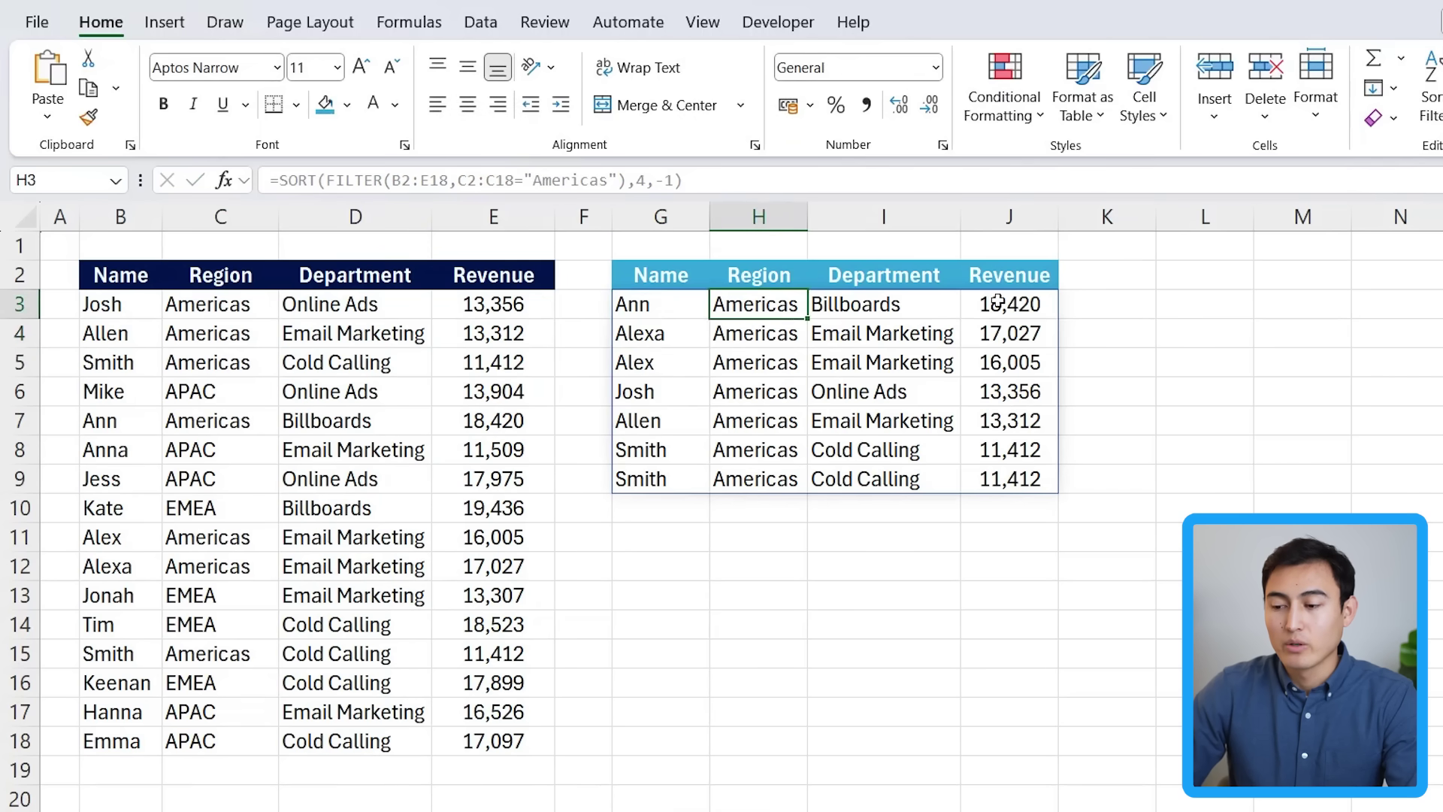
click(993, 301)
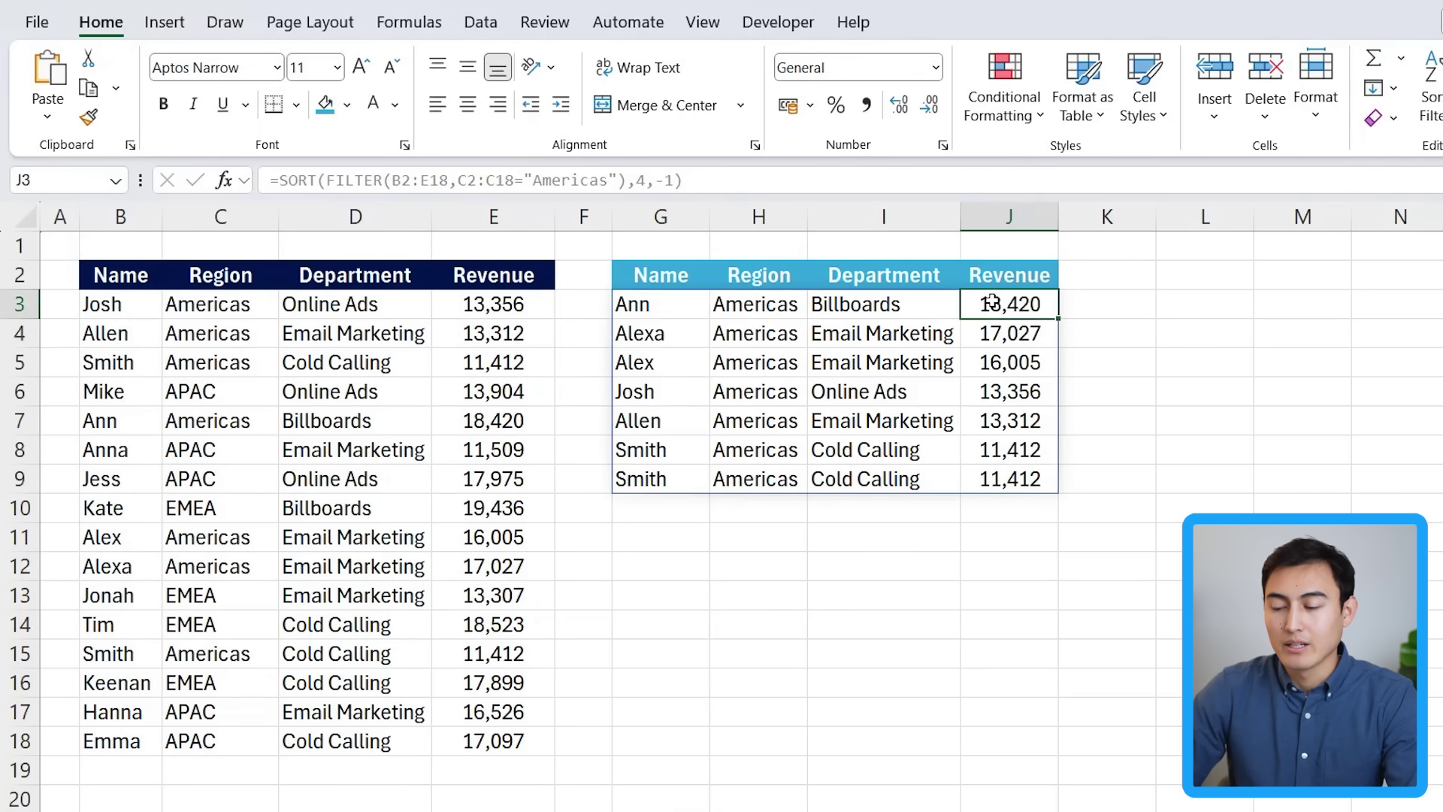
click(1003, 482)
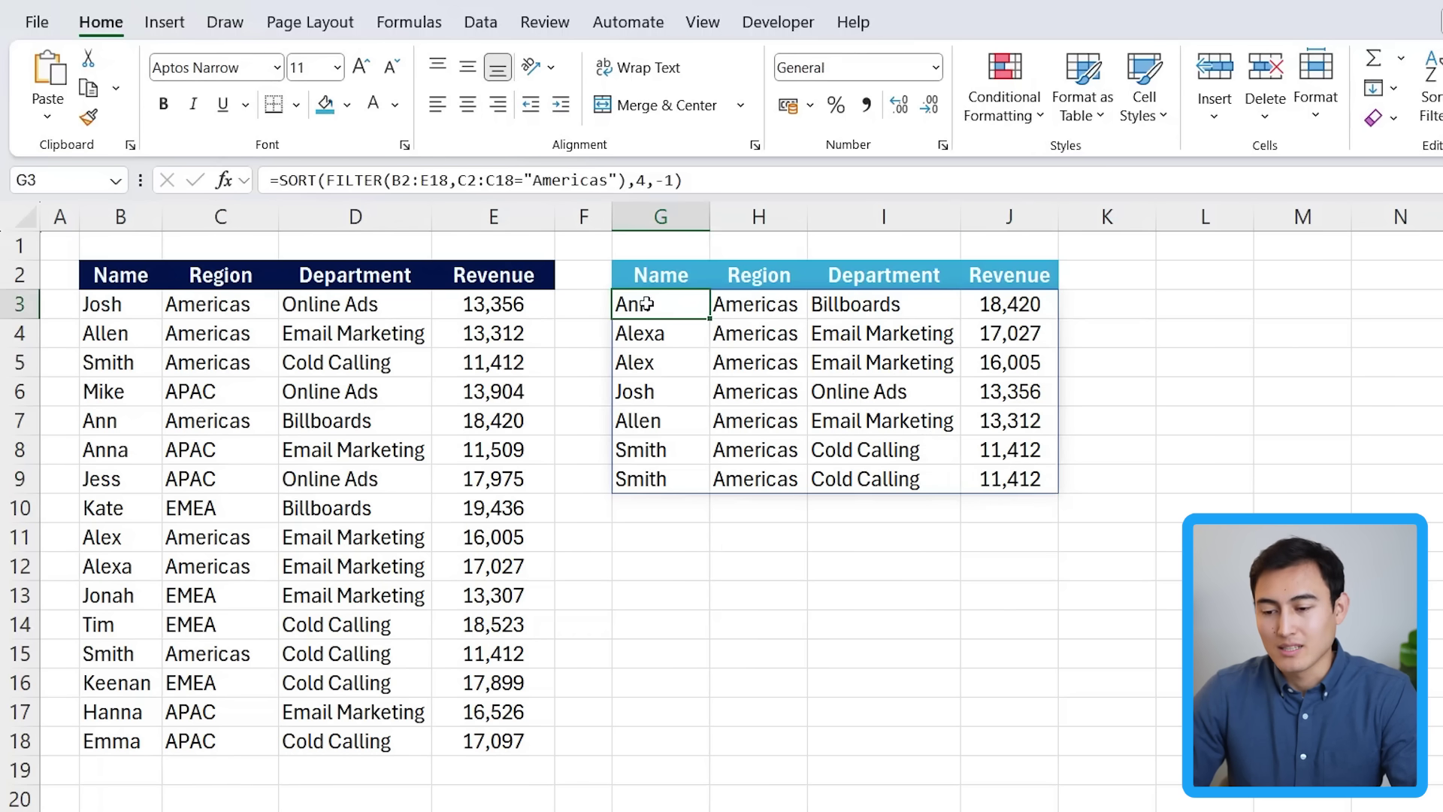
click(634, 178)
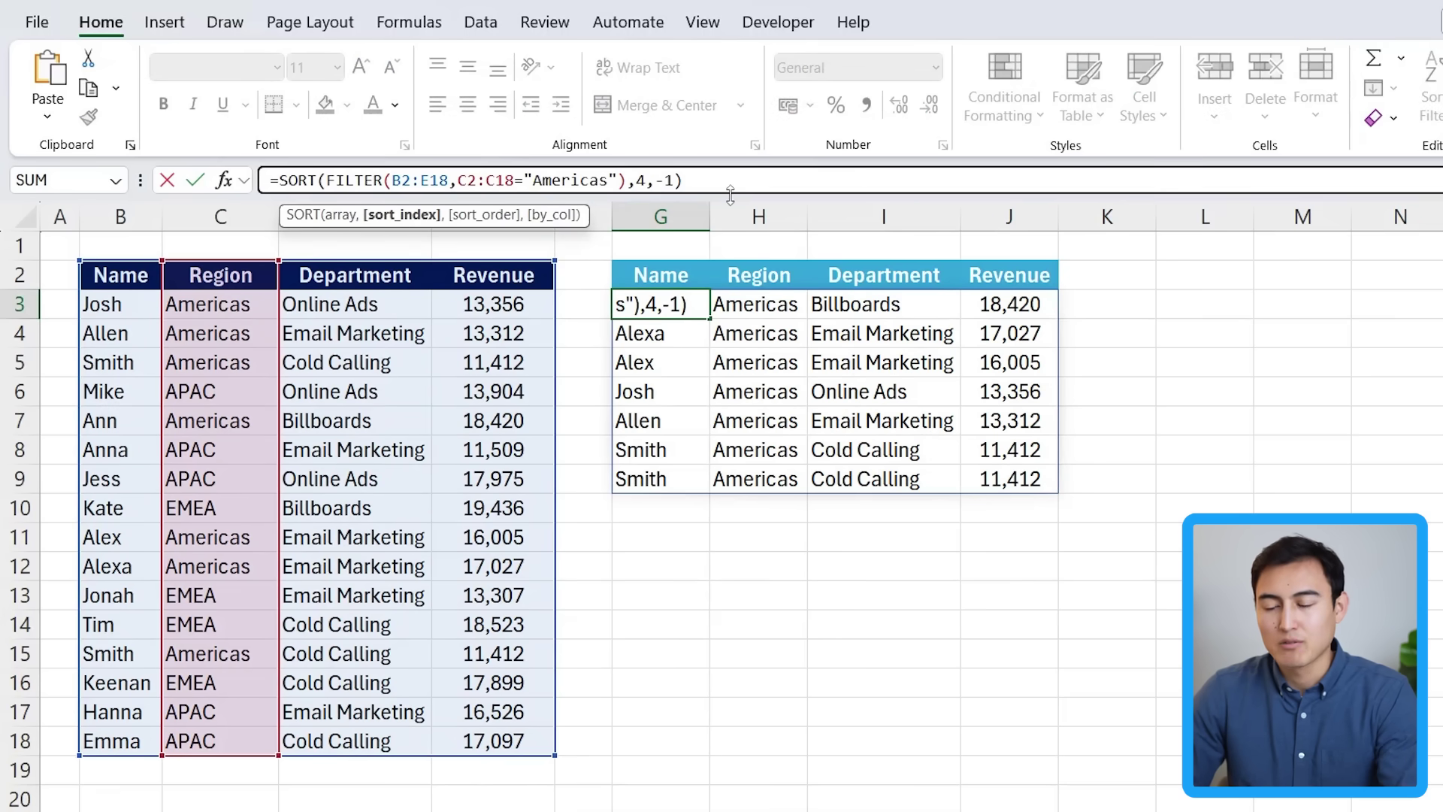
key(Escape)
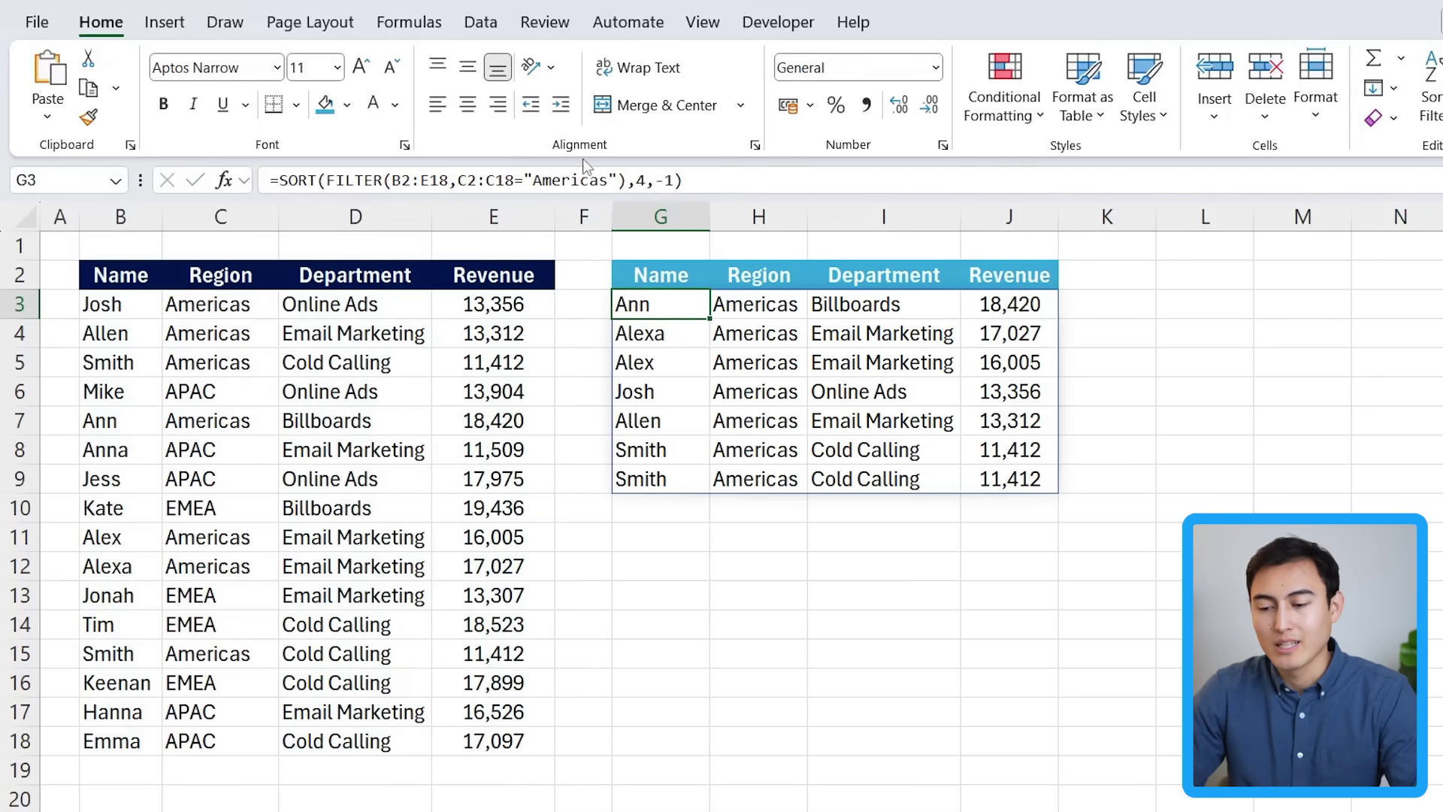
- Copy the full =SORT(FILTER(B2:E18,C2:C18="Americas"),4,-1) formula text from the formula bar
drag(689, 180, 269, 195)
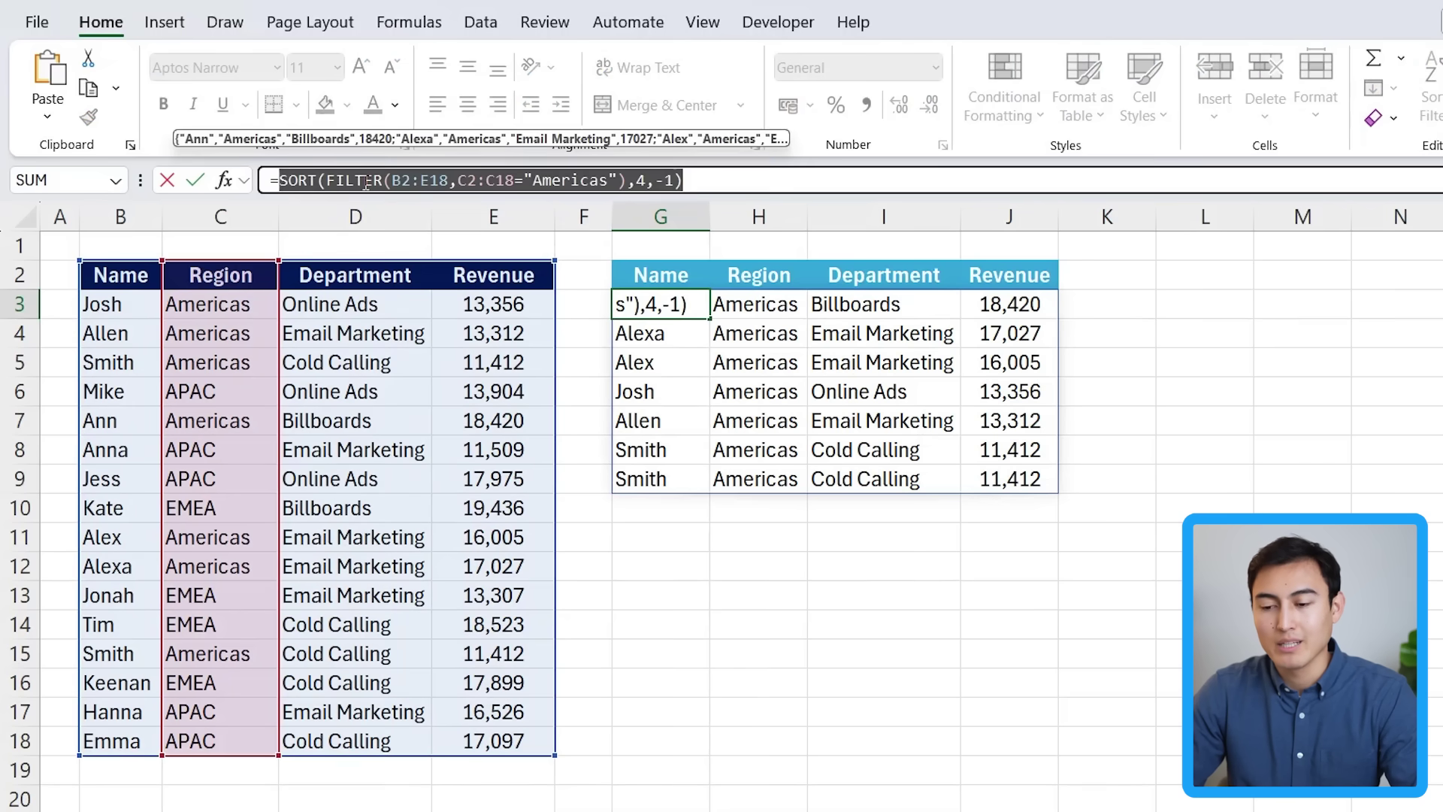
key(ctrl+c)
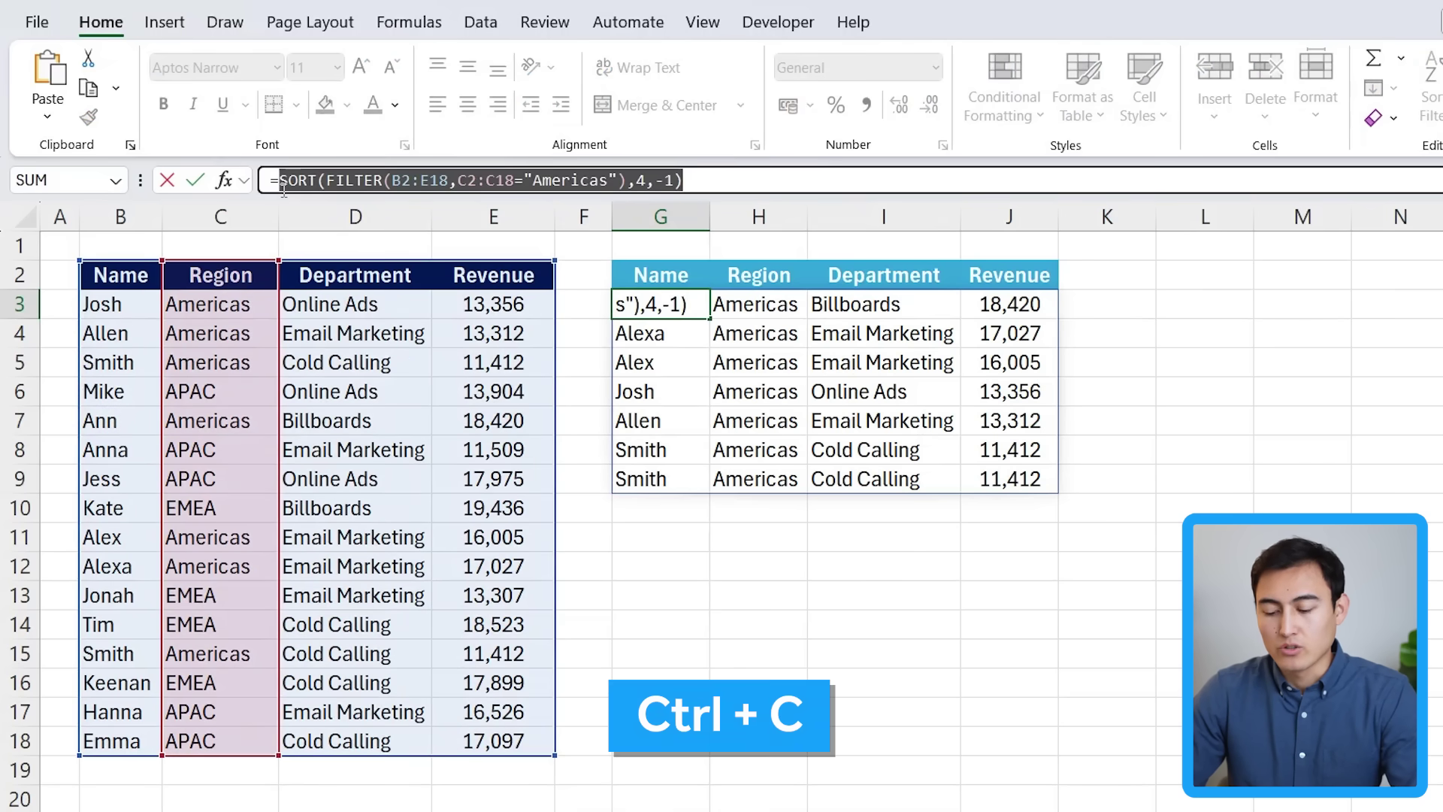
key(Escape)
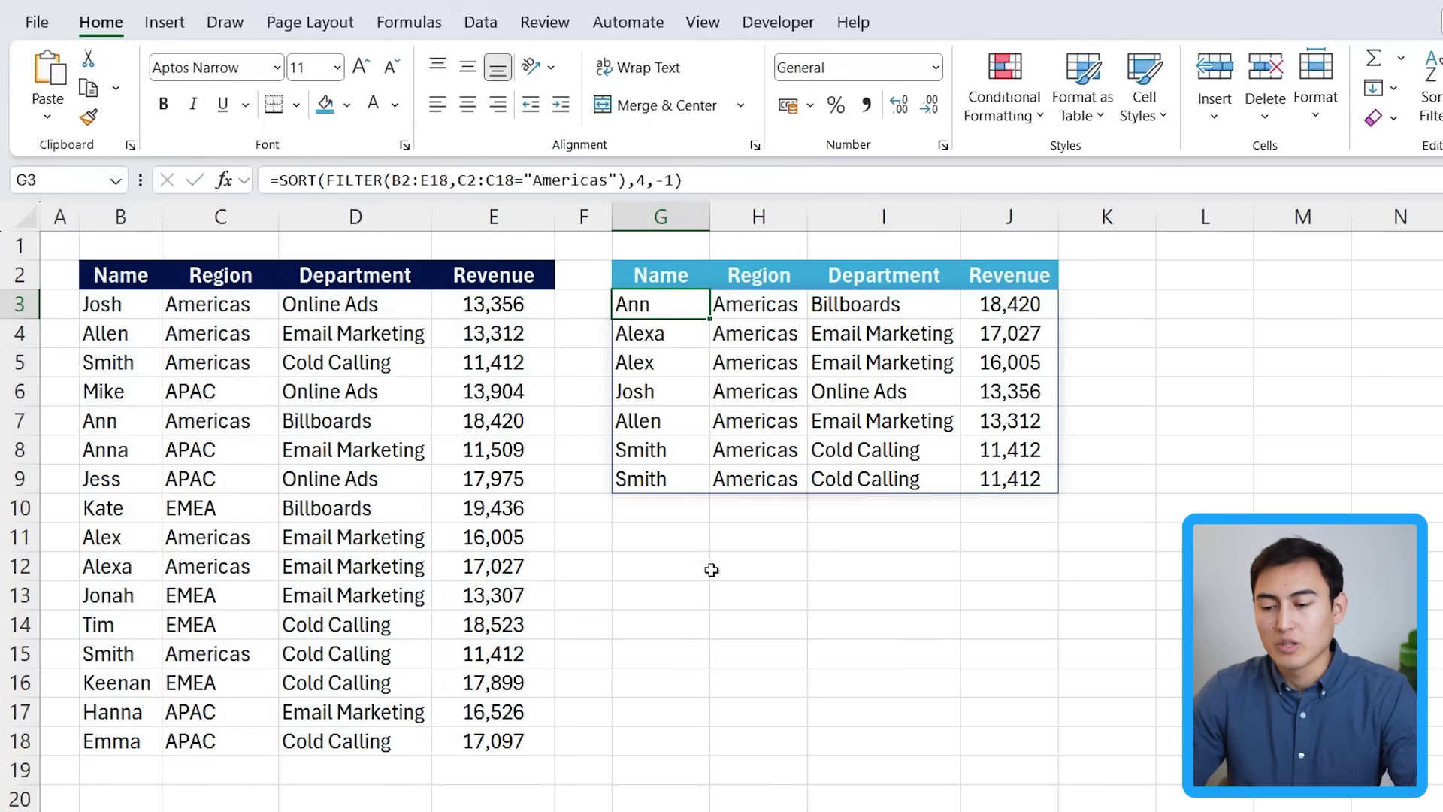
- Bring up Name Manager from the Formulas ribbon
click(662, 540)
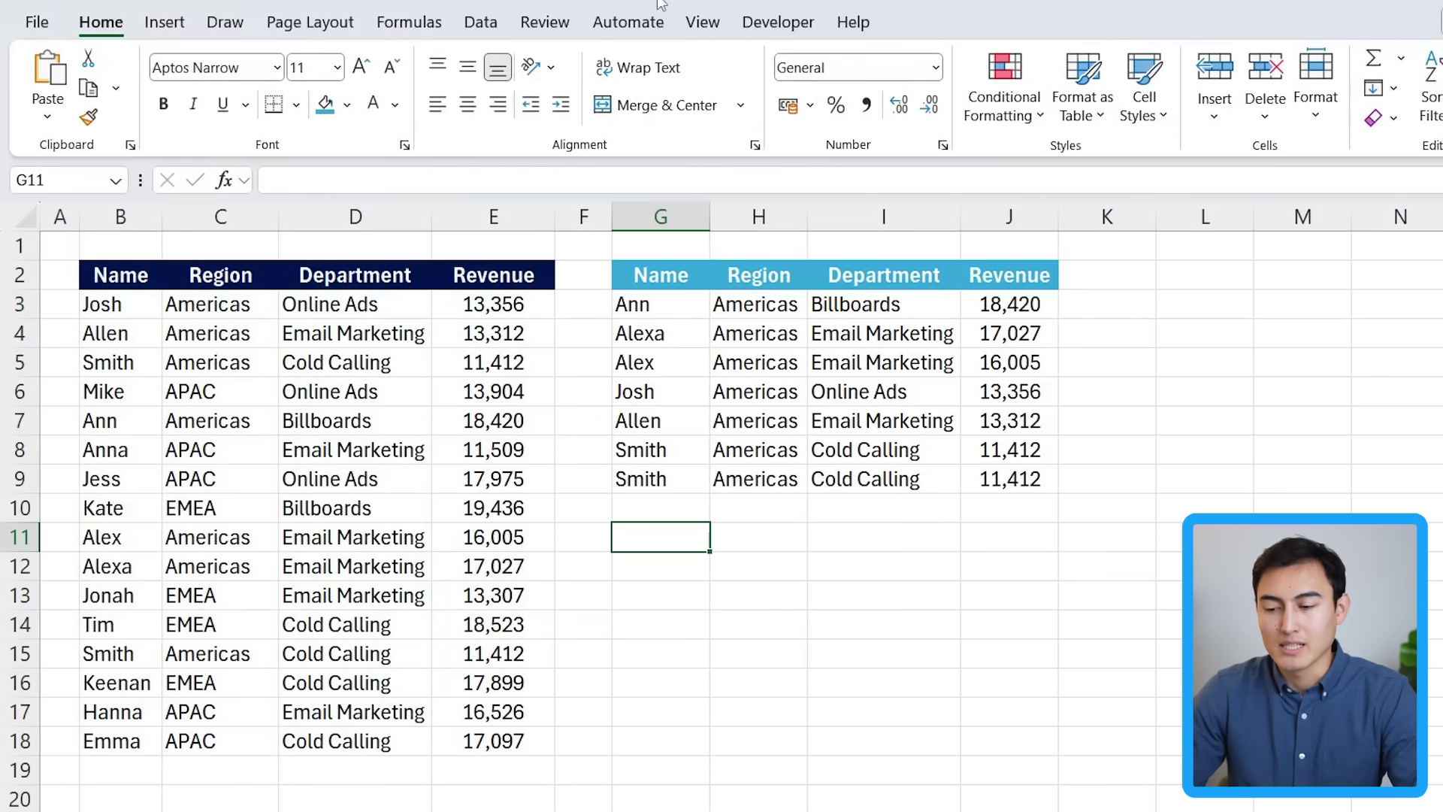
click(410, 23)
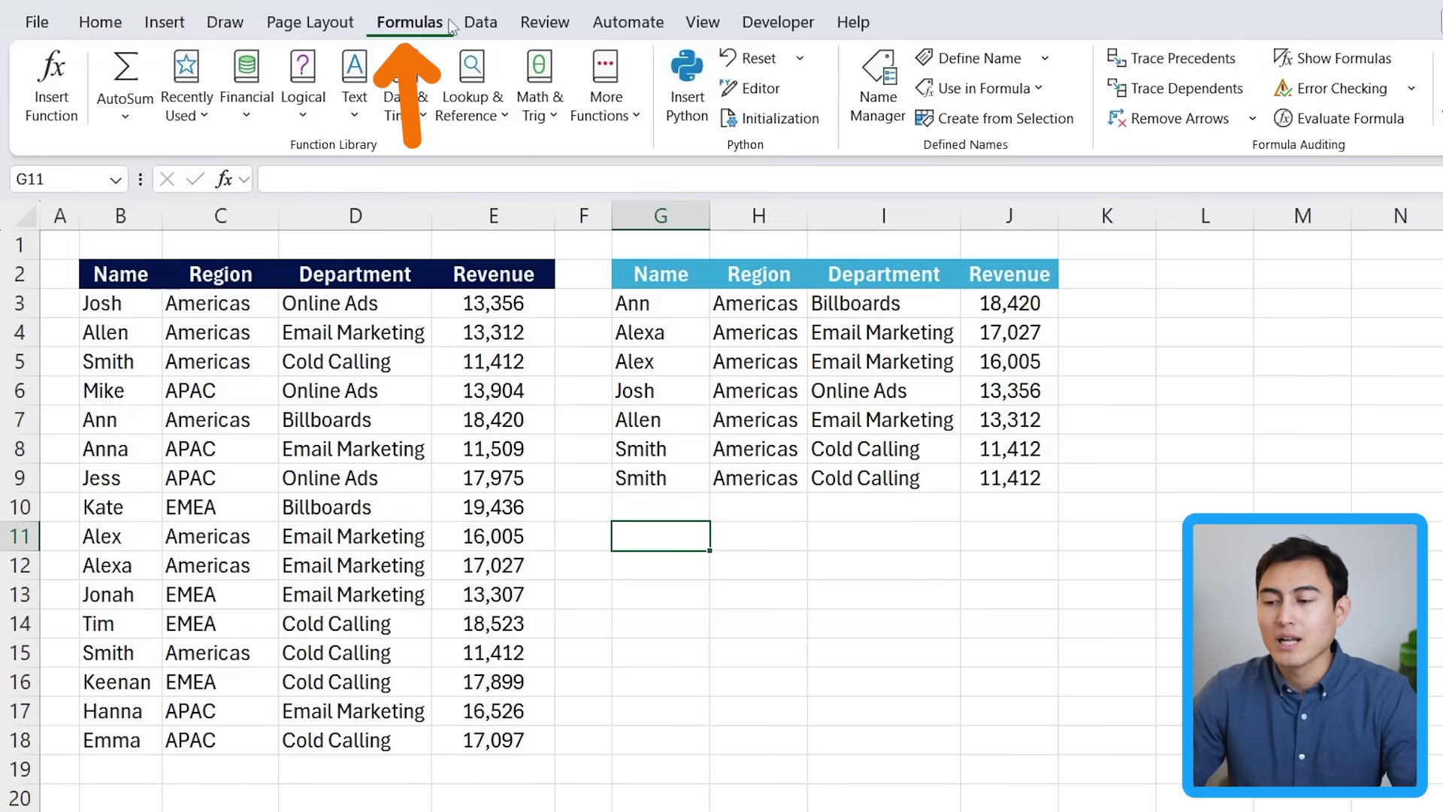
click(877, 95)
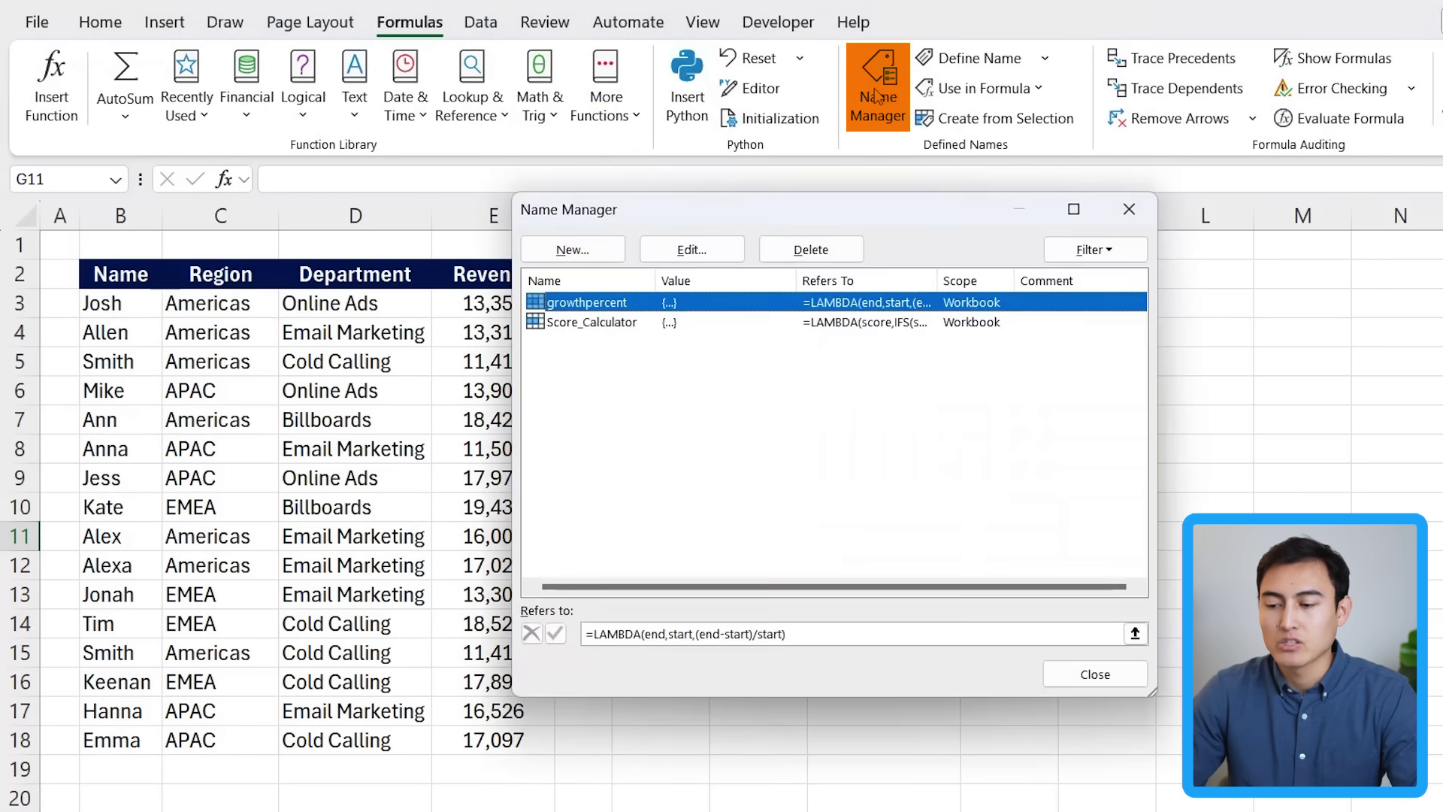
- Create a new name Region_Filter whose Refers to begins =LAMBDA(all,filter_column,
click(593, 258)
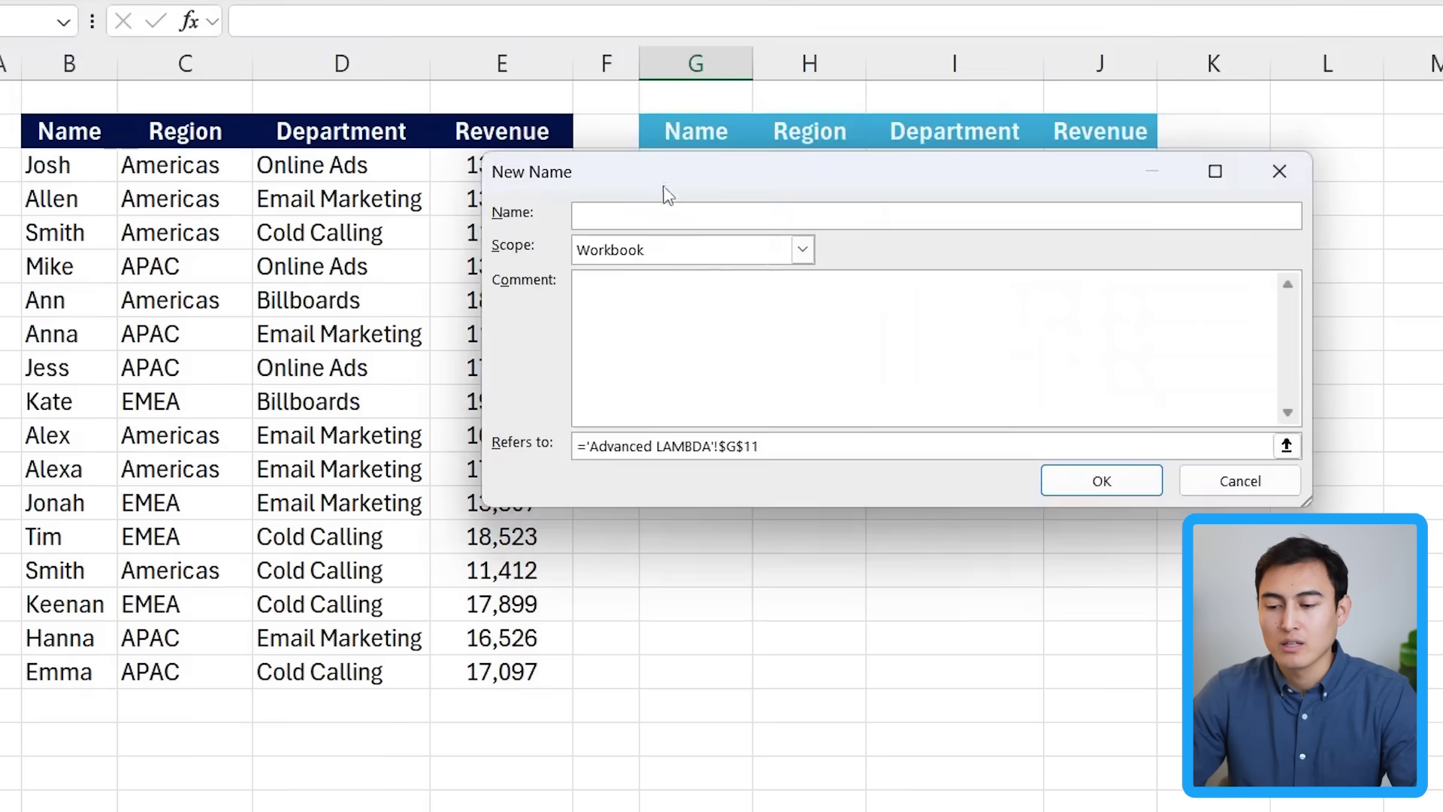
text(Region)
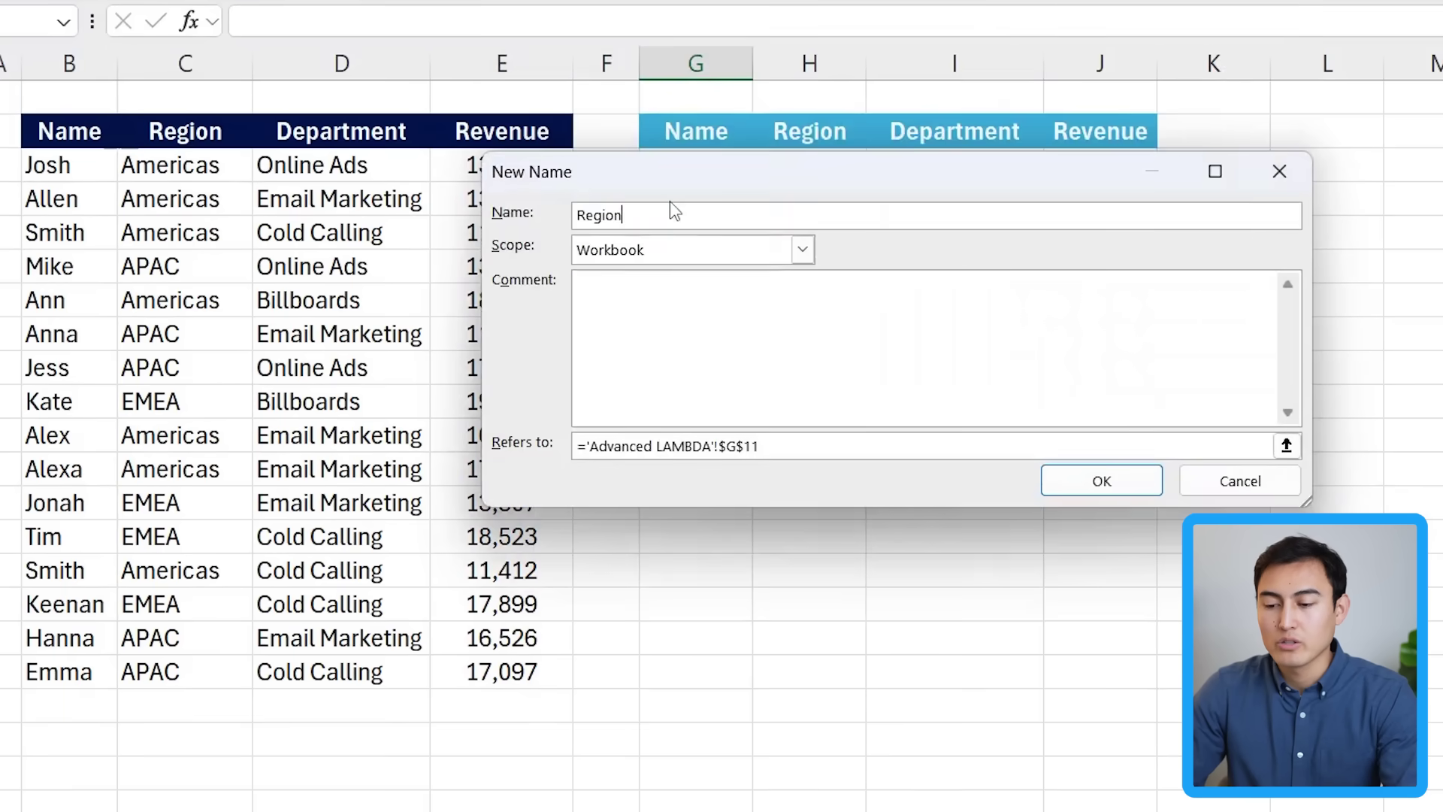
text(_Filter)
key(Tab)
key(Tab)
key(shift+Tab)
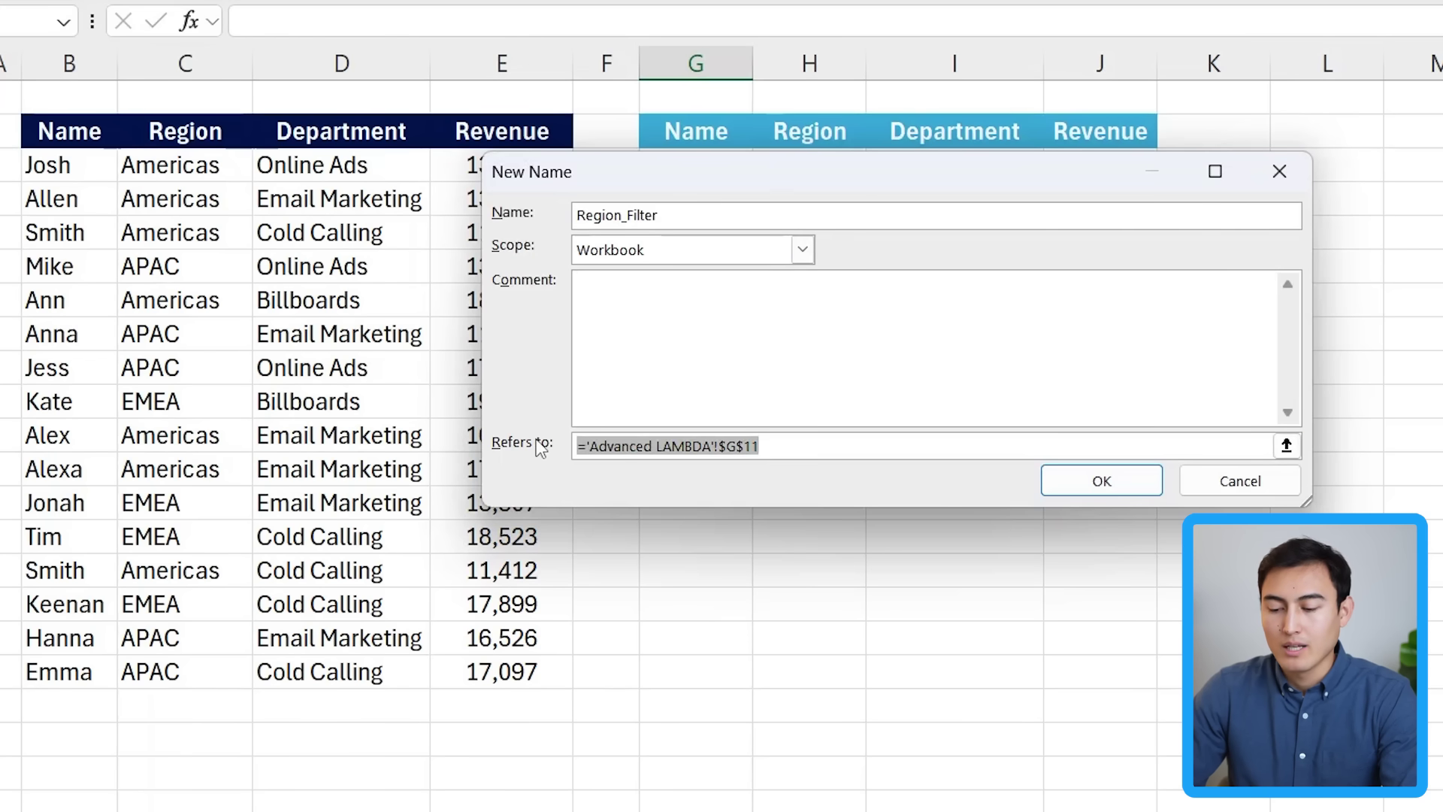
text(=LAMBDA(all,)
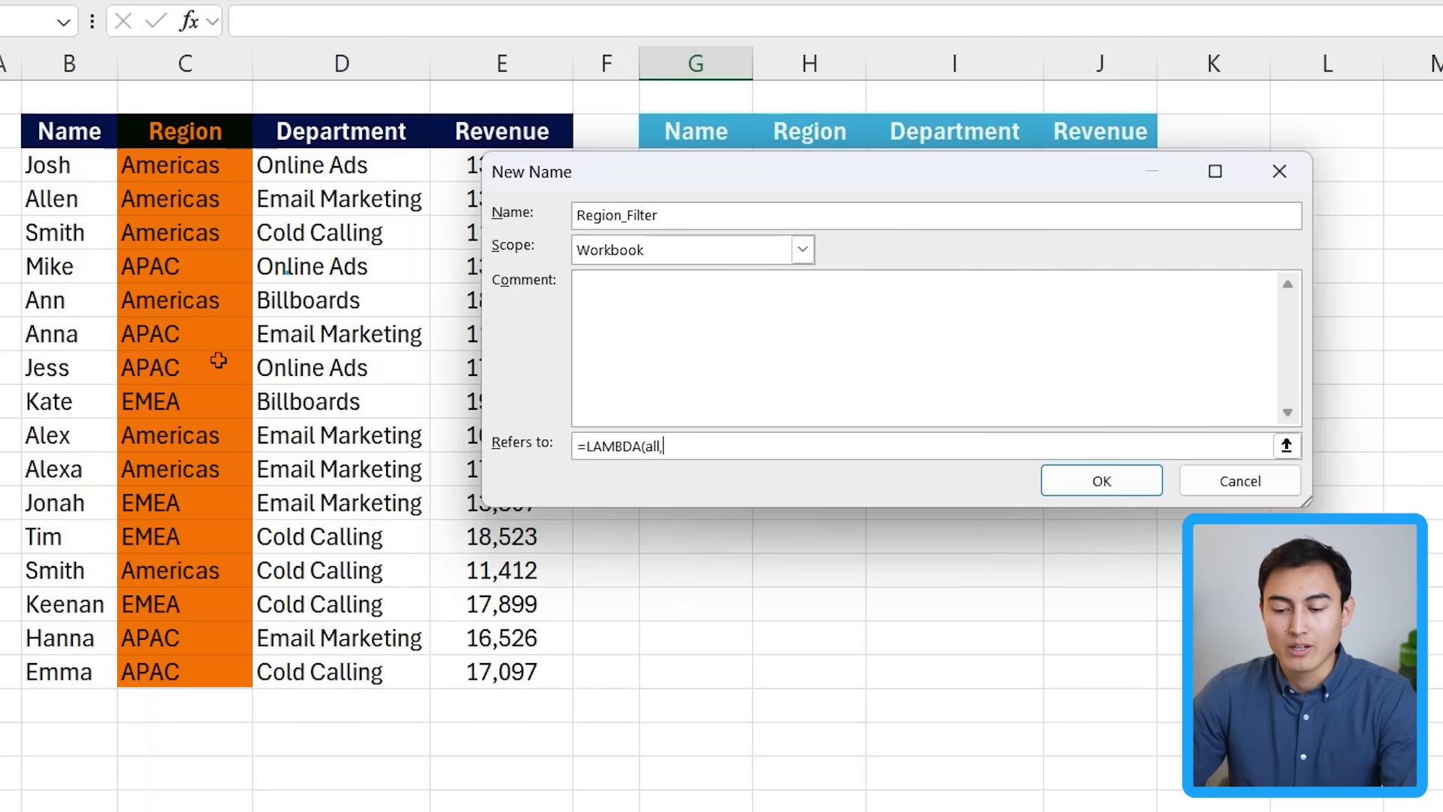
text(filter_column,)
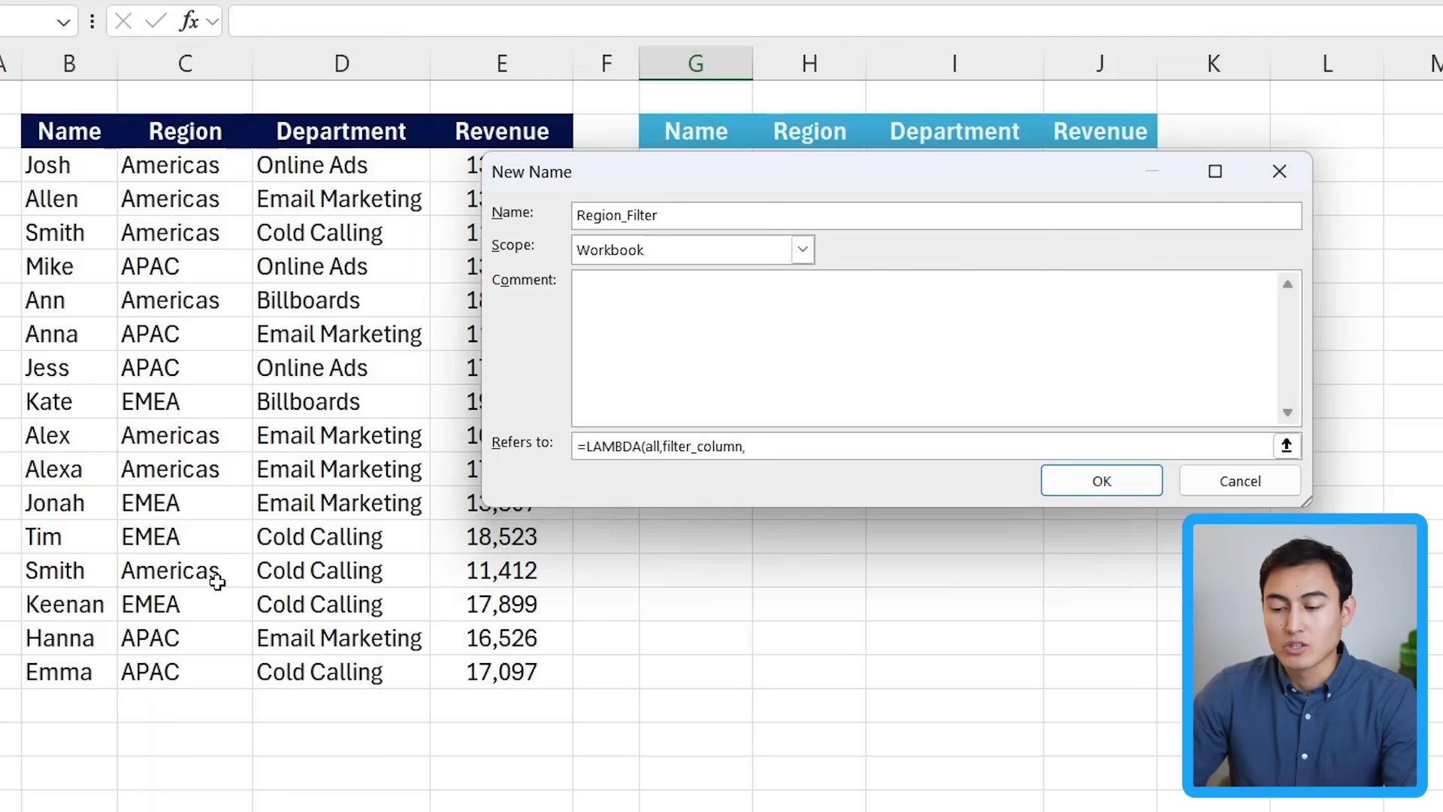
- Finish Region_Filter as =LAMBDA(all,filter_column,SORT(FILTER(all,filter_column="Americas"),4,-1)) and save it
text(SORT(FILTER(B2:E18,C2:C18="Americas"),4,-1))
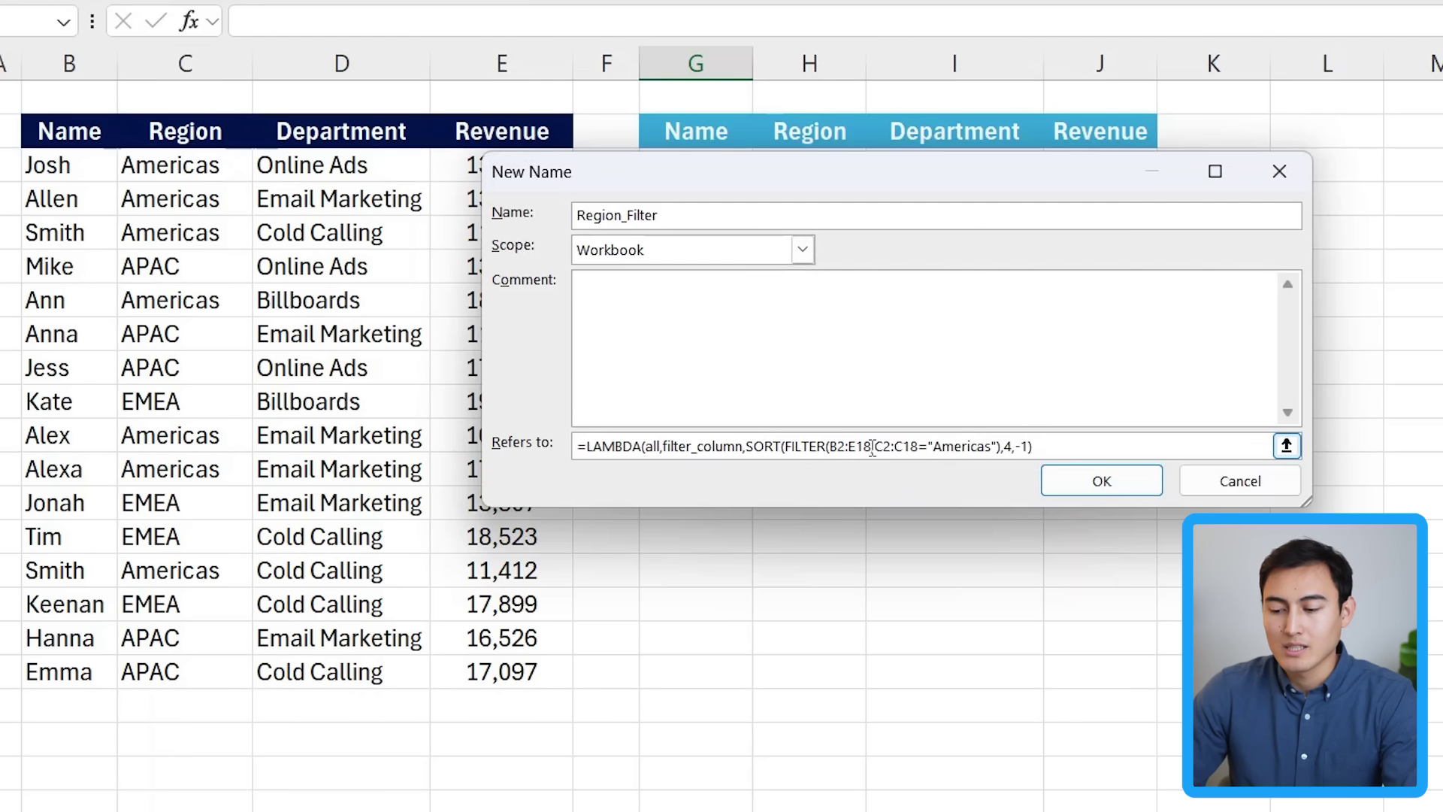
key(BackSpace)
key(BackSpace)
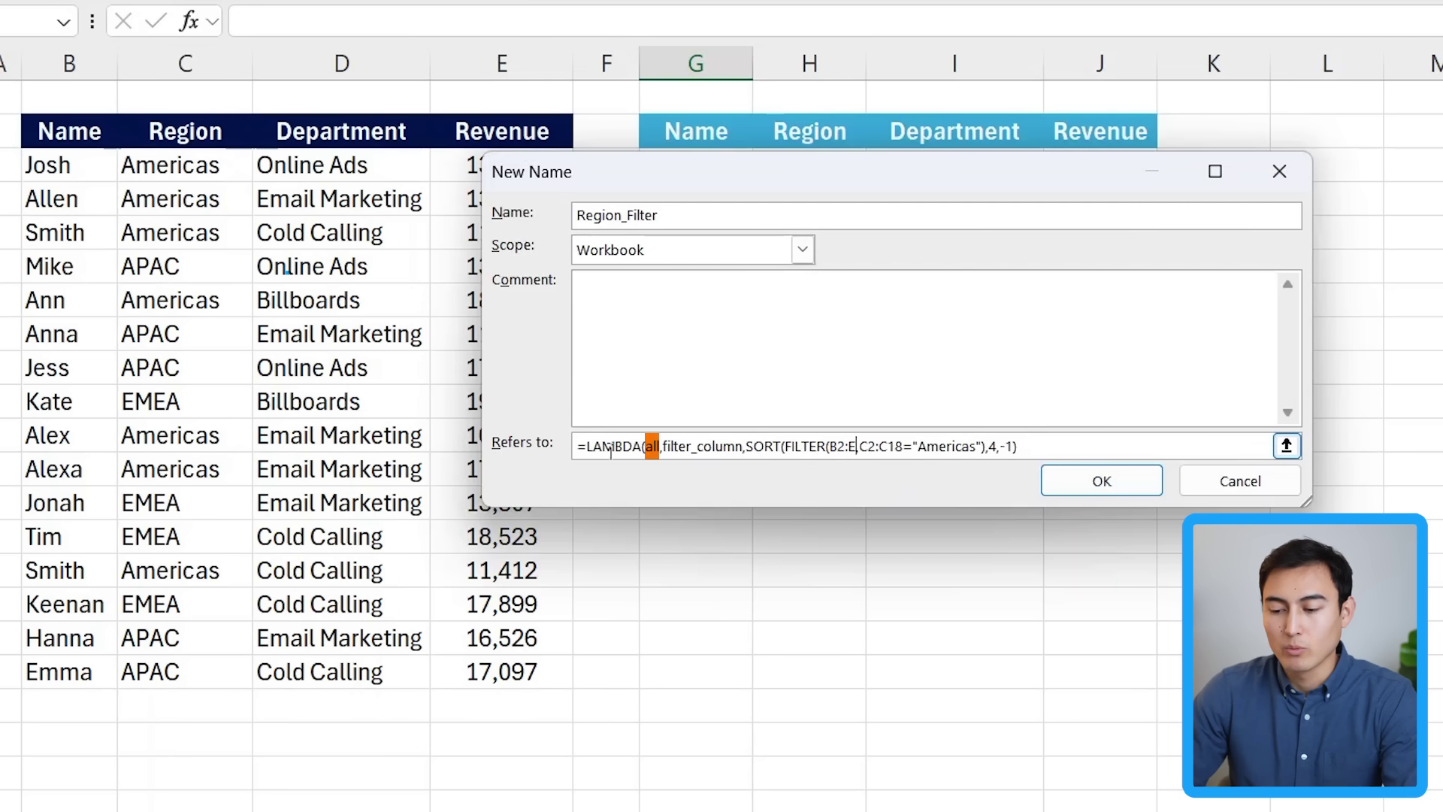
key(BackSpace)
key(BackSpace)
key(BackSpace)
key(BackSpace)
text(all)
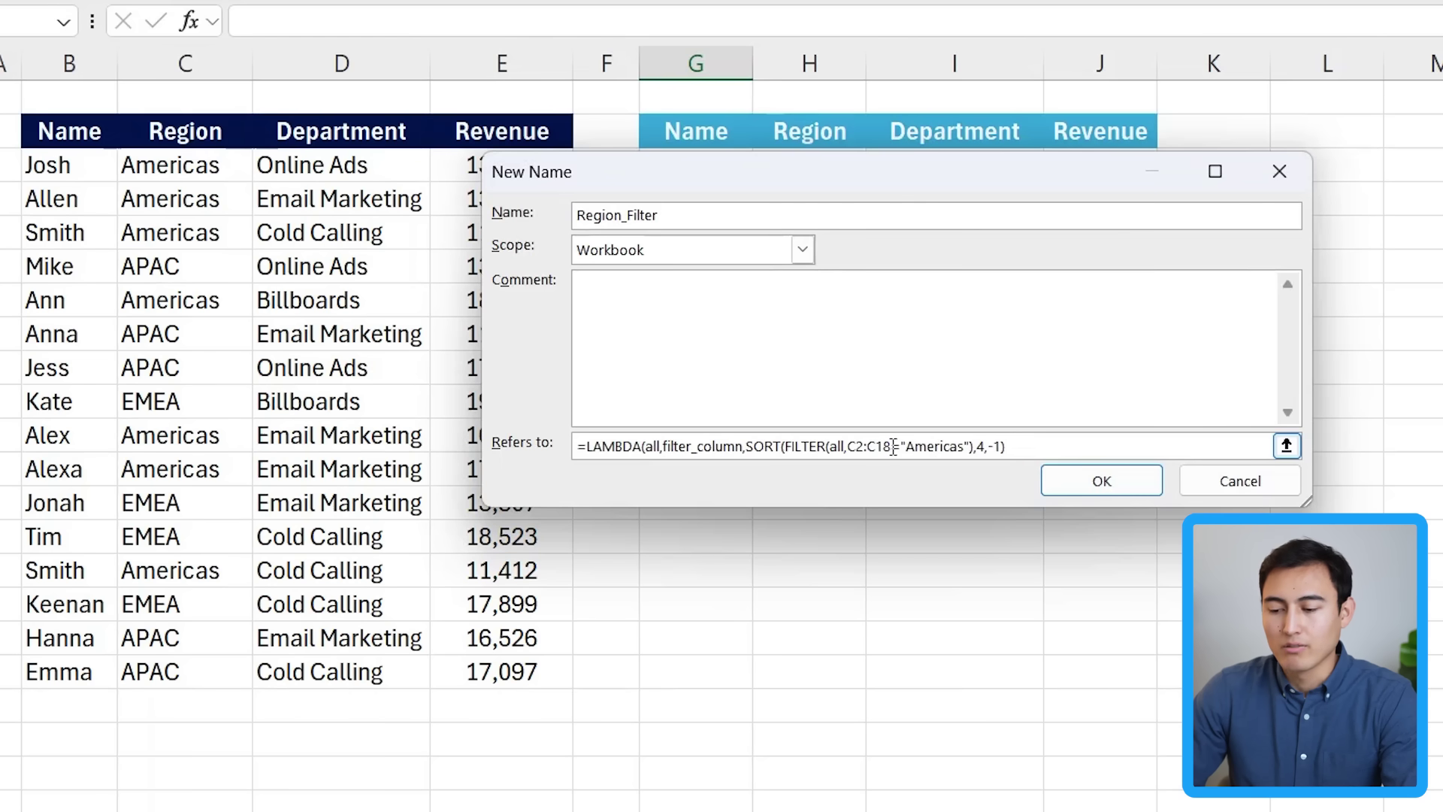
click(893, 447)
key(BackSpace)
key(BackSpace)
key(BackSpace)
key(BackSpace)
key(BackSpace)
key(BackSpace)
text(fi)
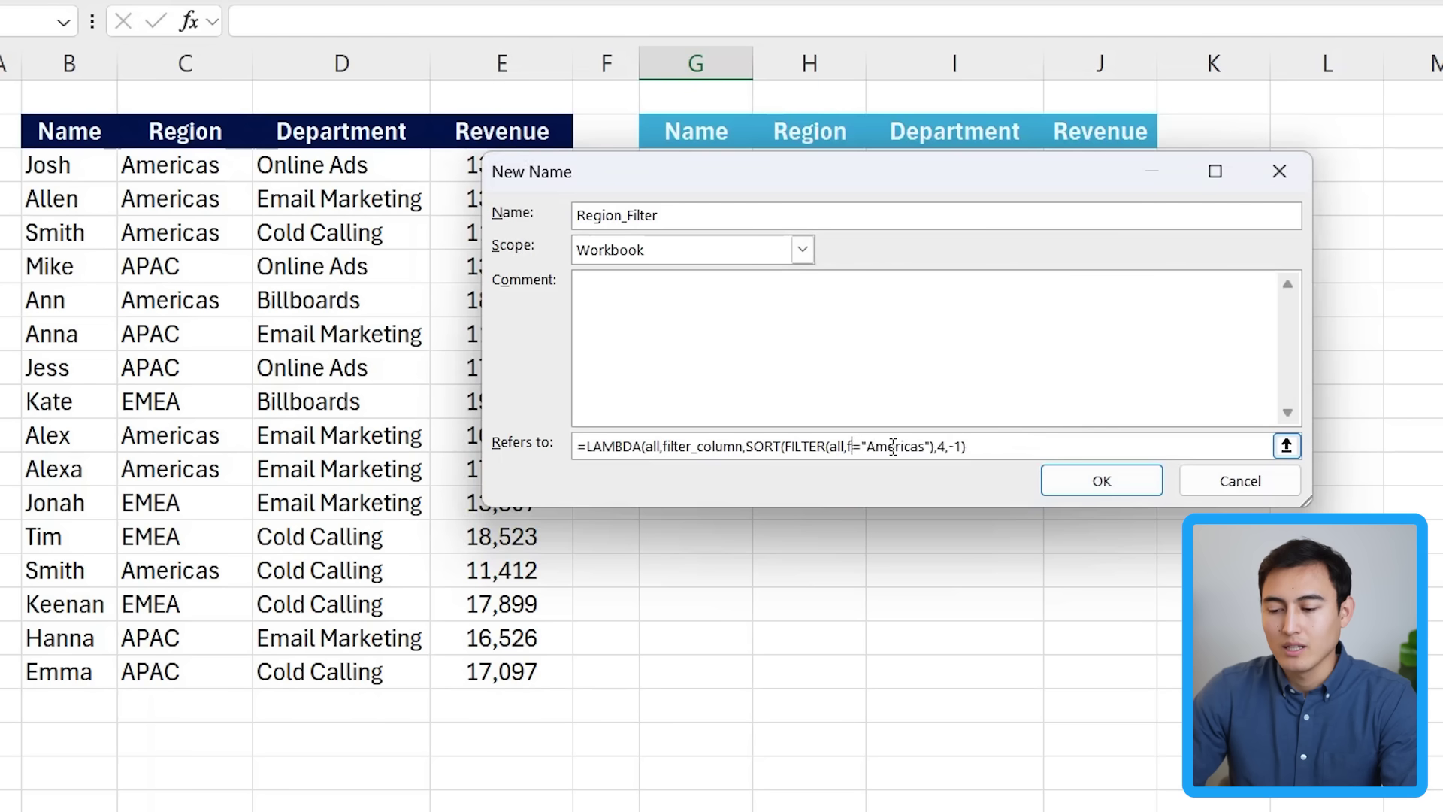
text(lter_colum)
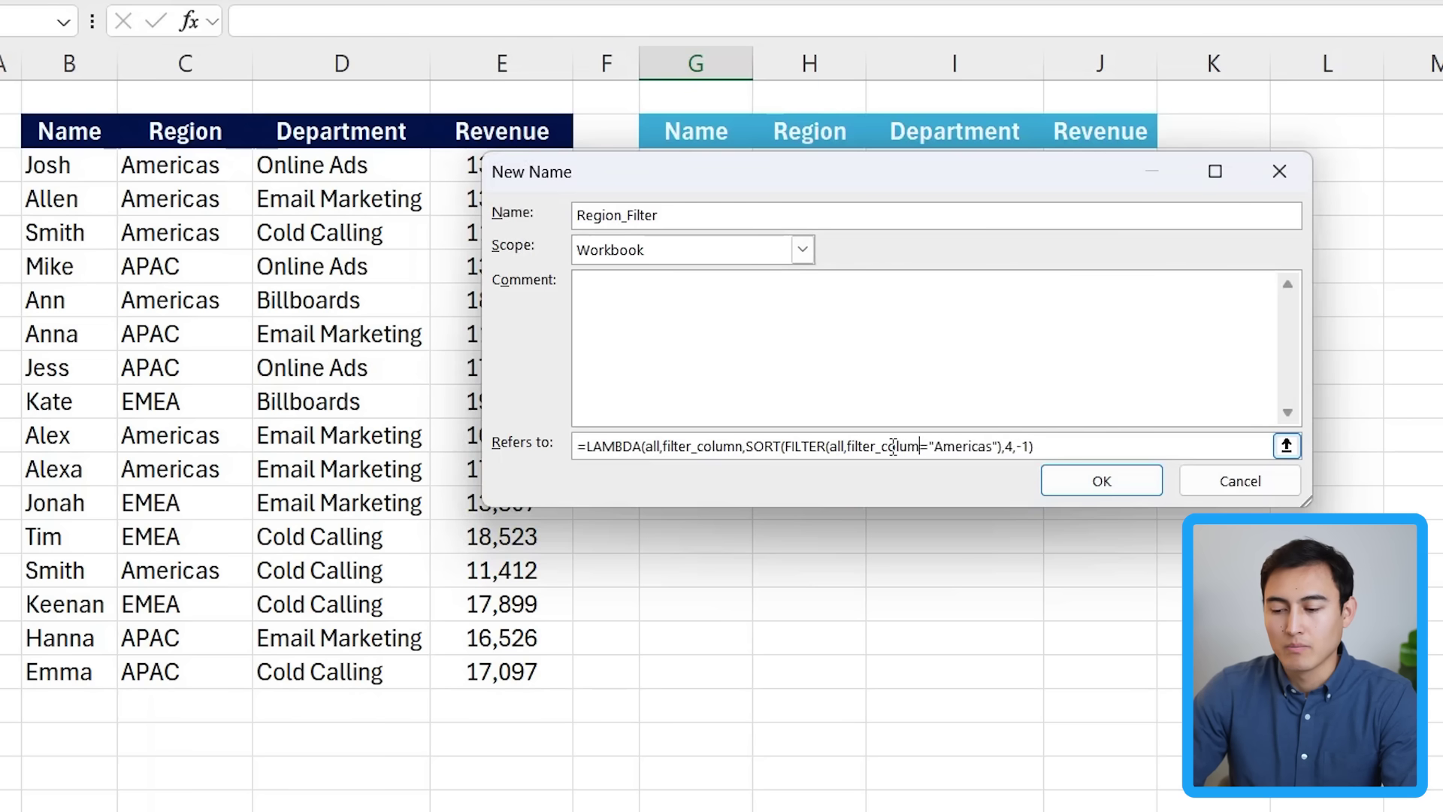
text(n)
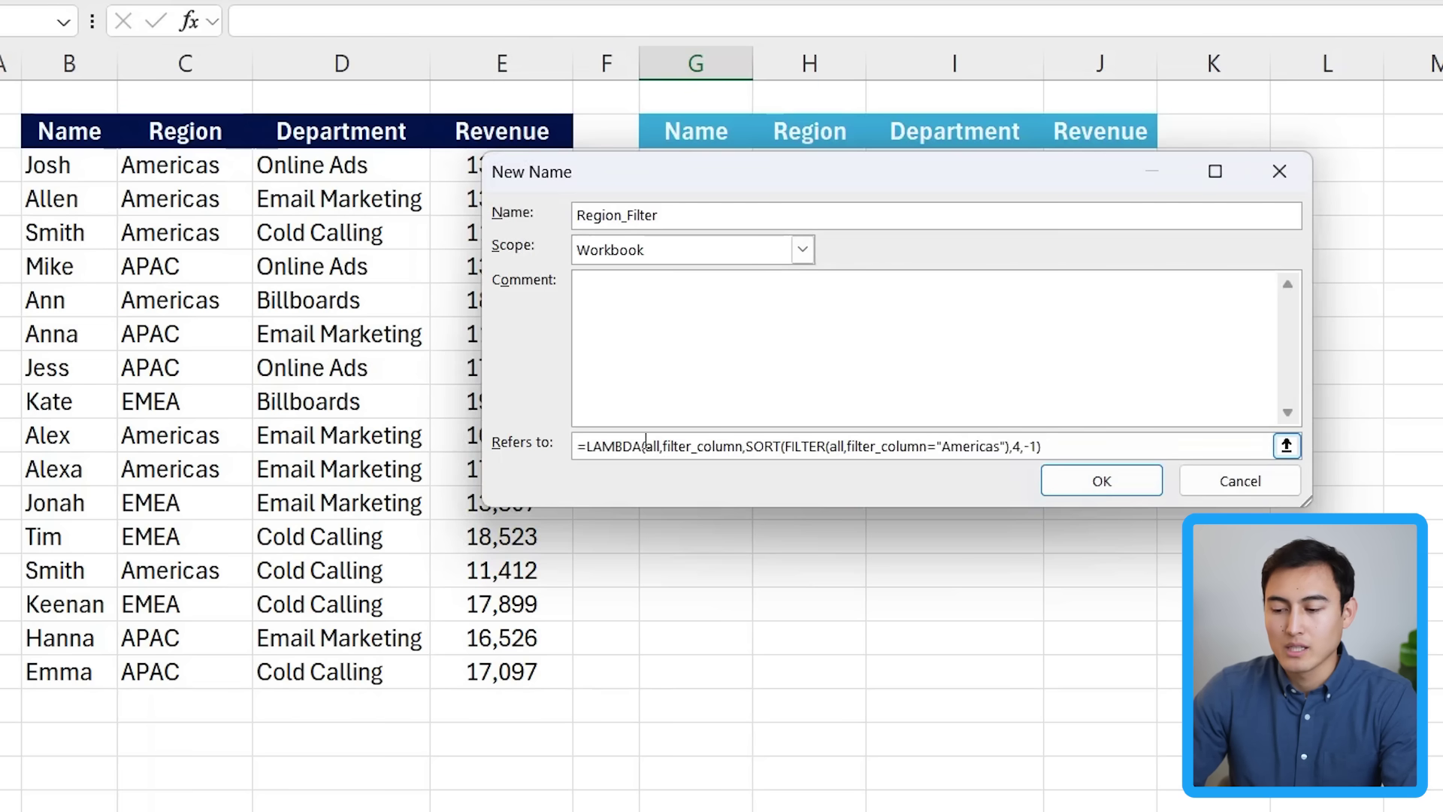
click(1088, 449)
text())
click(1100, 472)
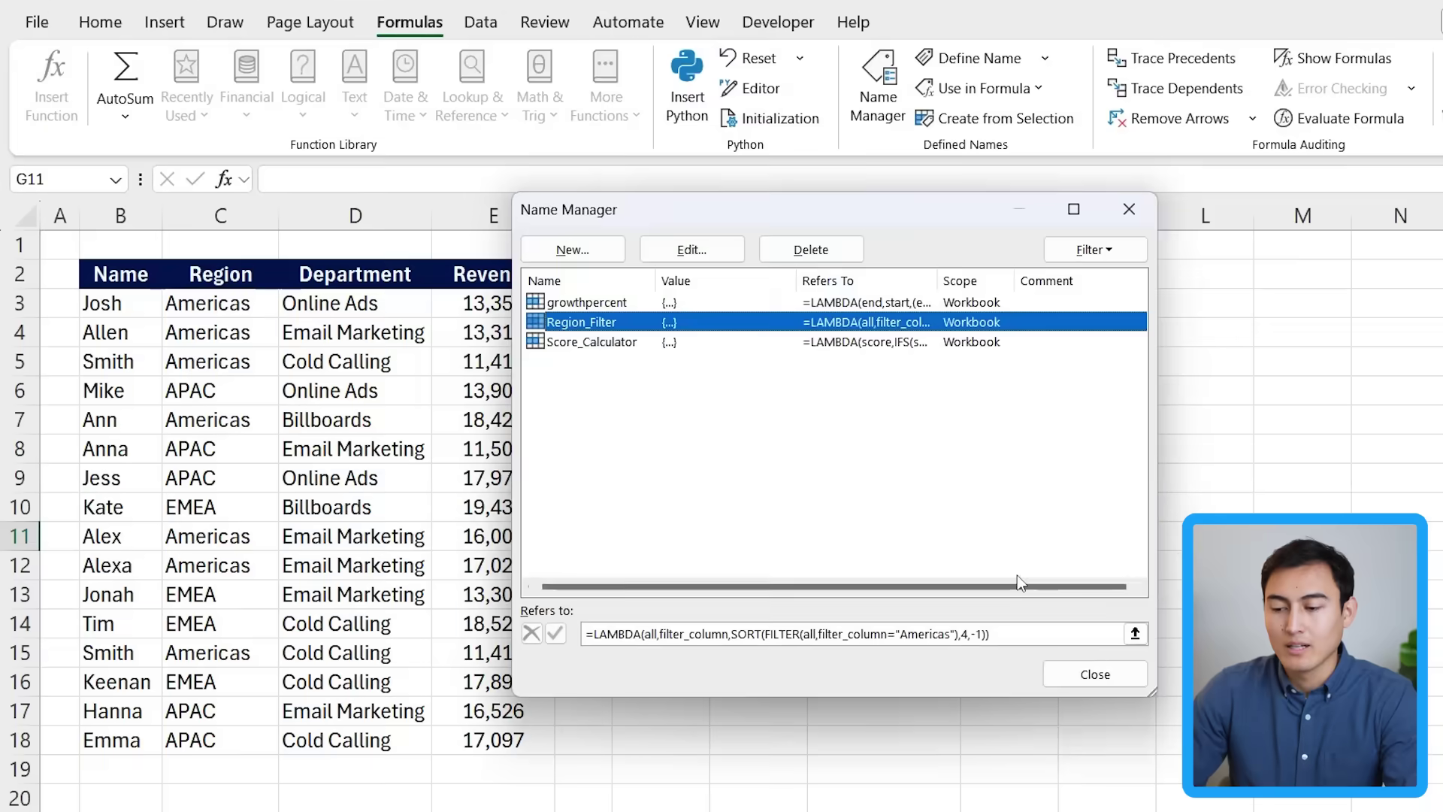
- Close Name Manager and enter =Region_Filter(B2:E18,C2:C18) in G11, spilling seven Americas rows by revenue
click(1099, 676)
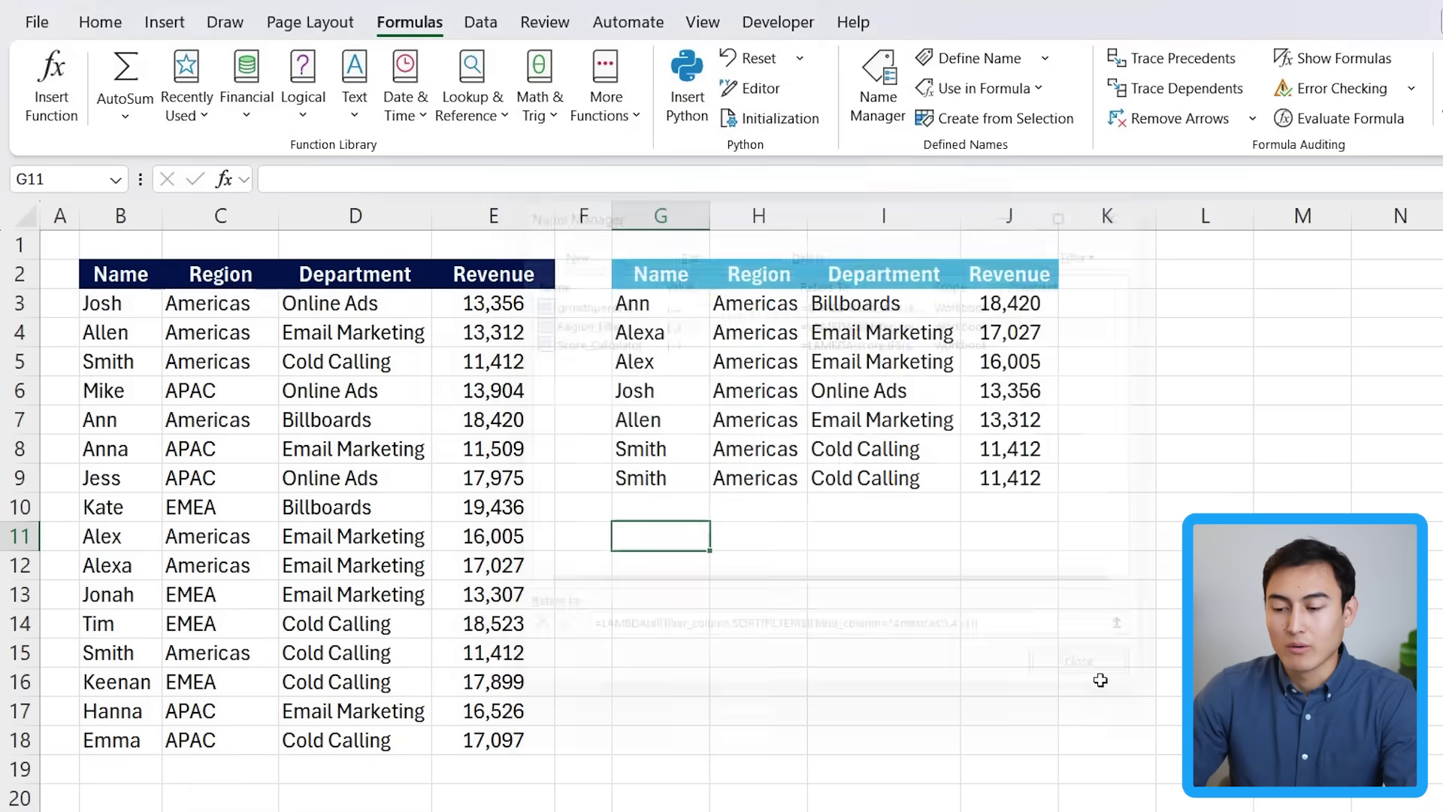
text(=)
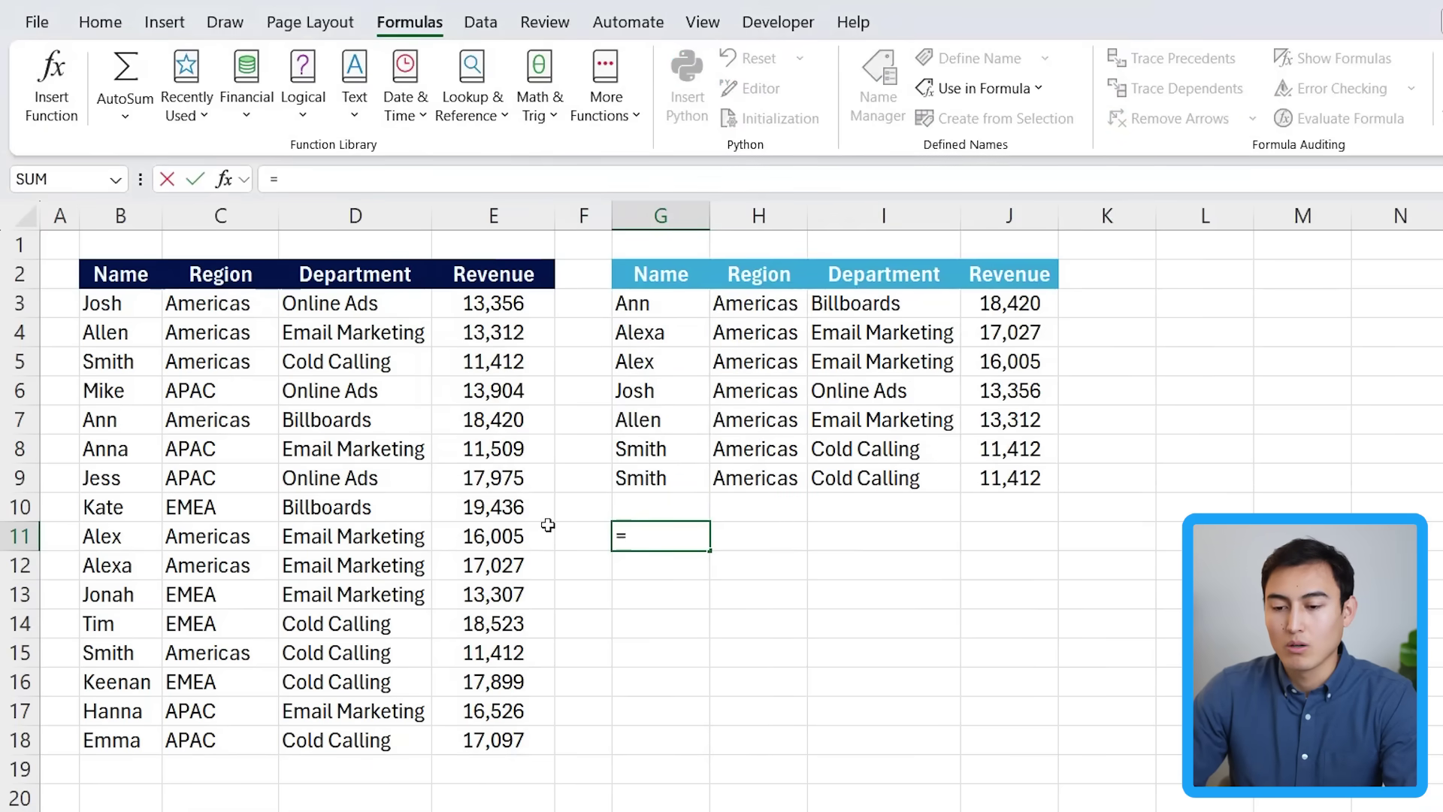
text(region)
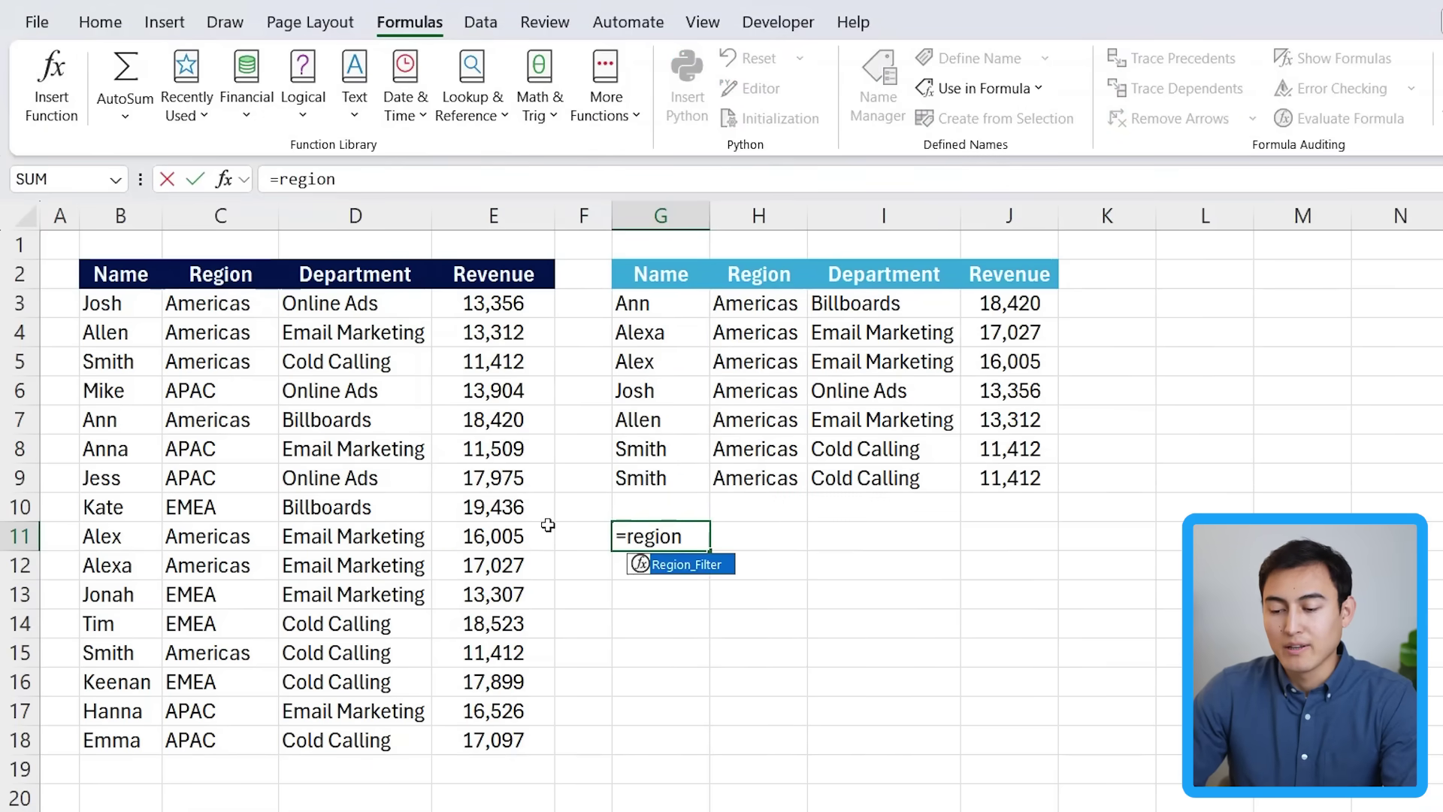
key(Tab)
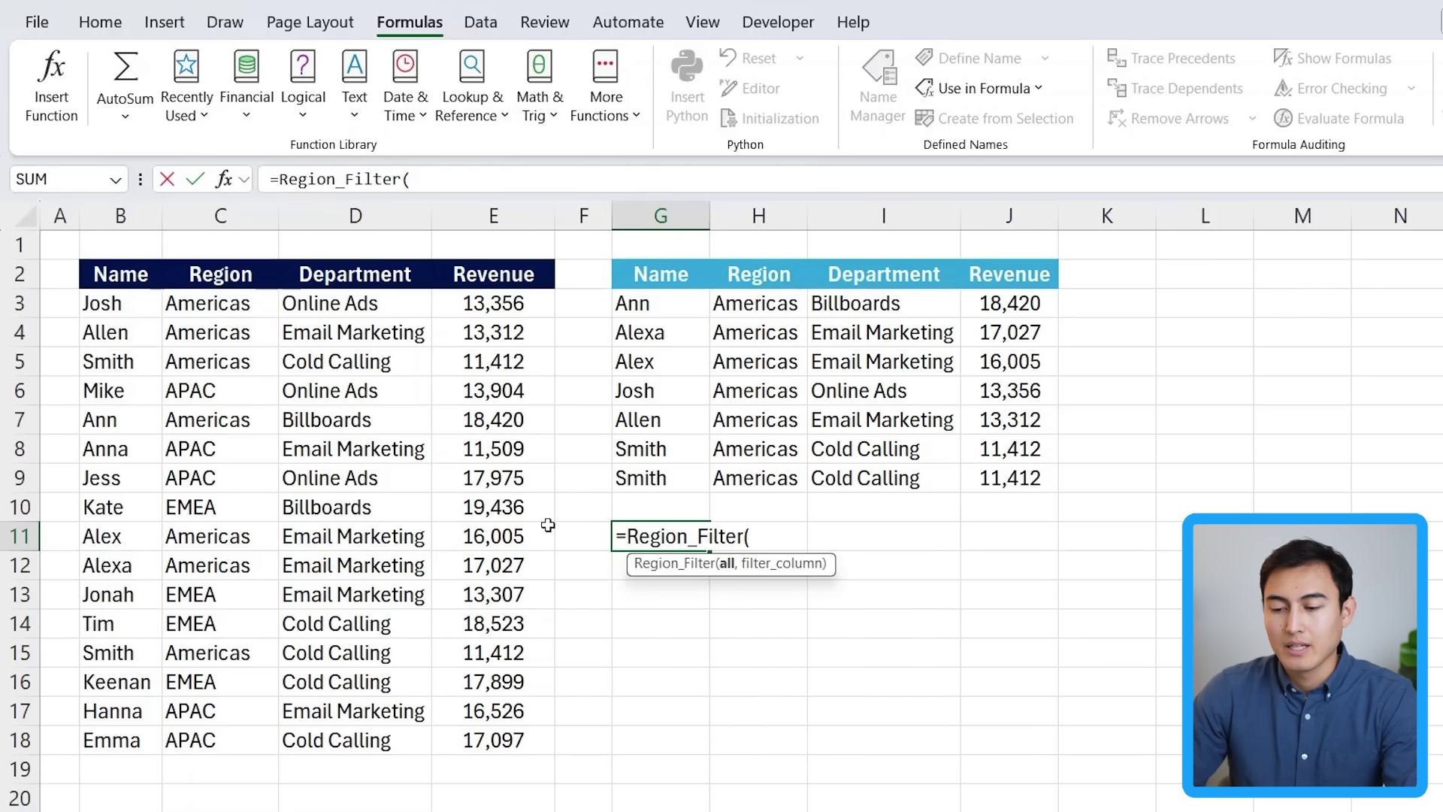
click(130, 285)
key(ctrl+shift+Down)
key(ctrl+shift+Right)
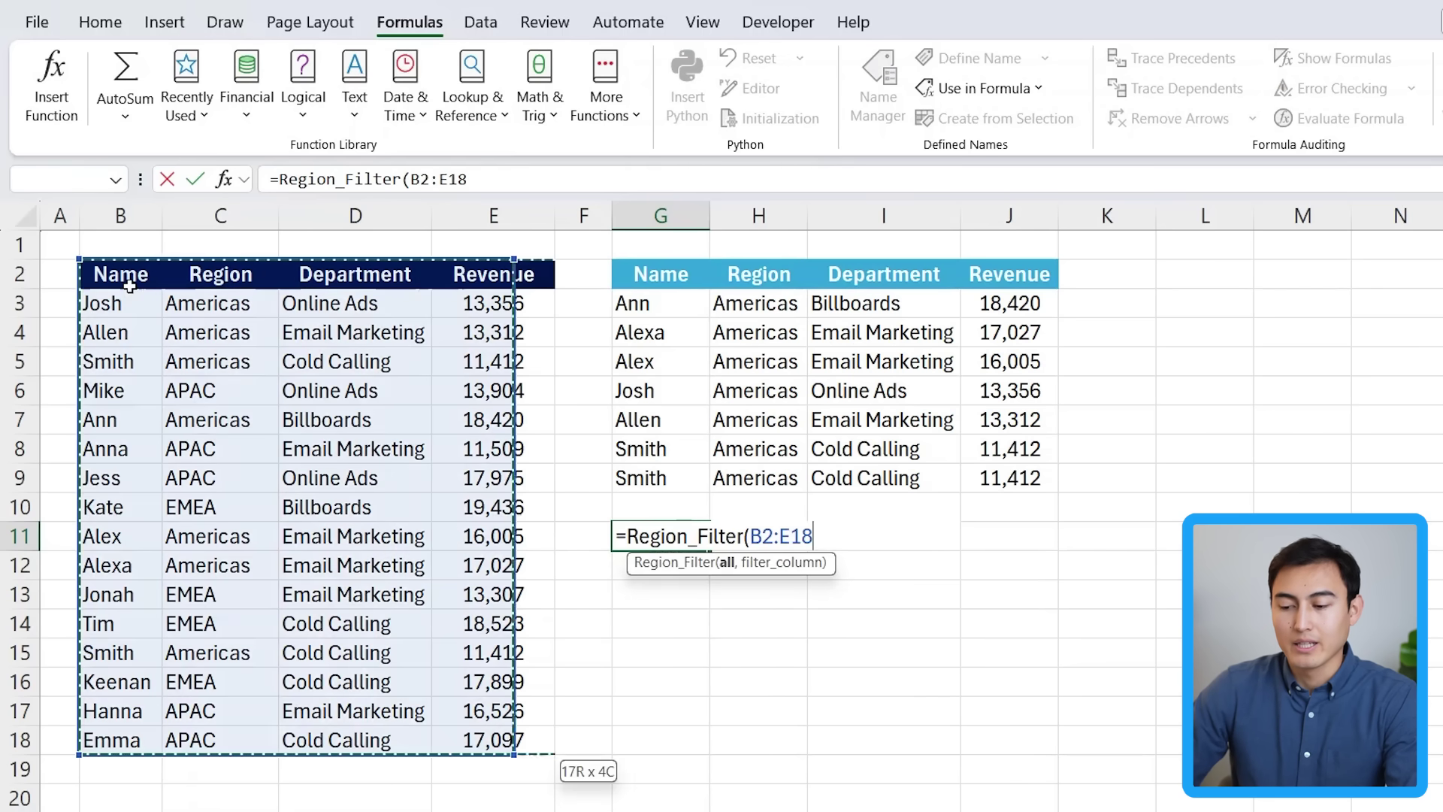
text(,)
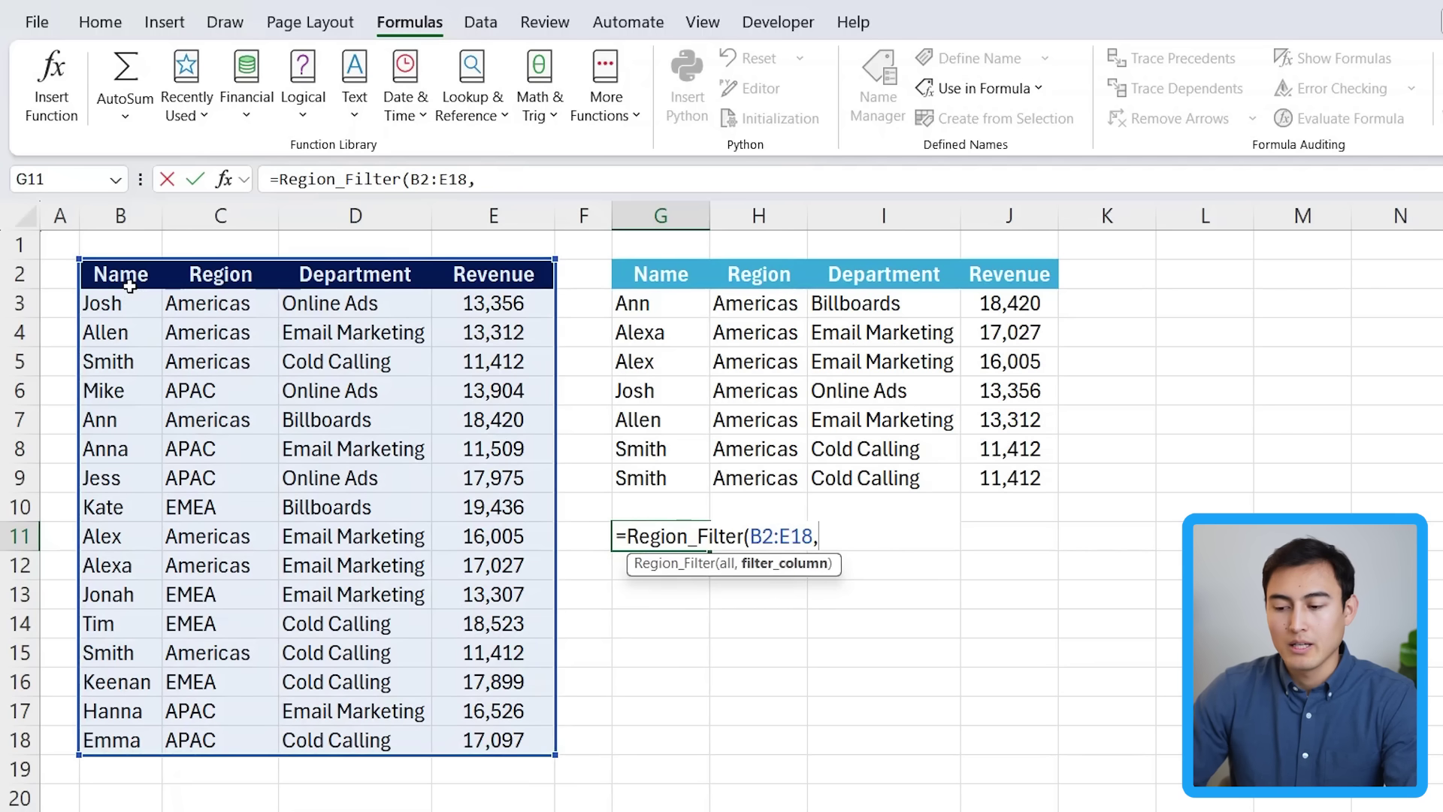
click(204, 280)
key(ctrl+shift+Down)
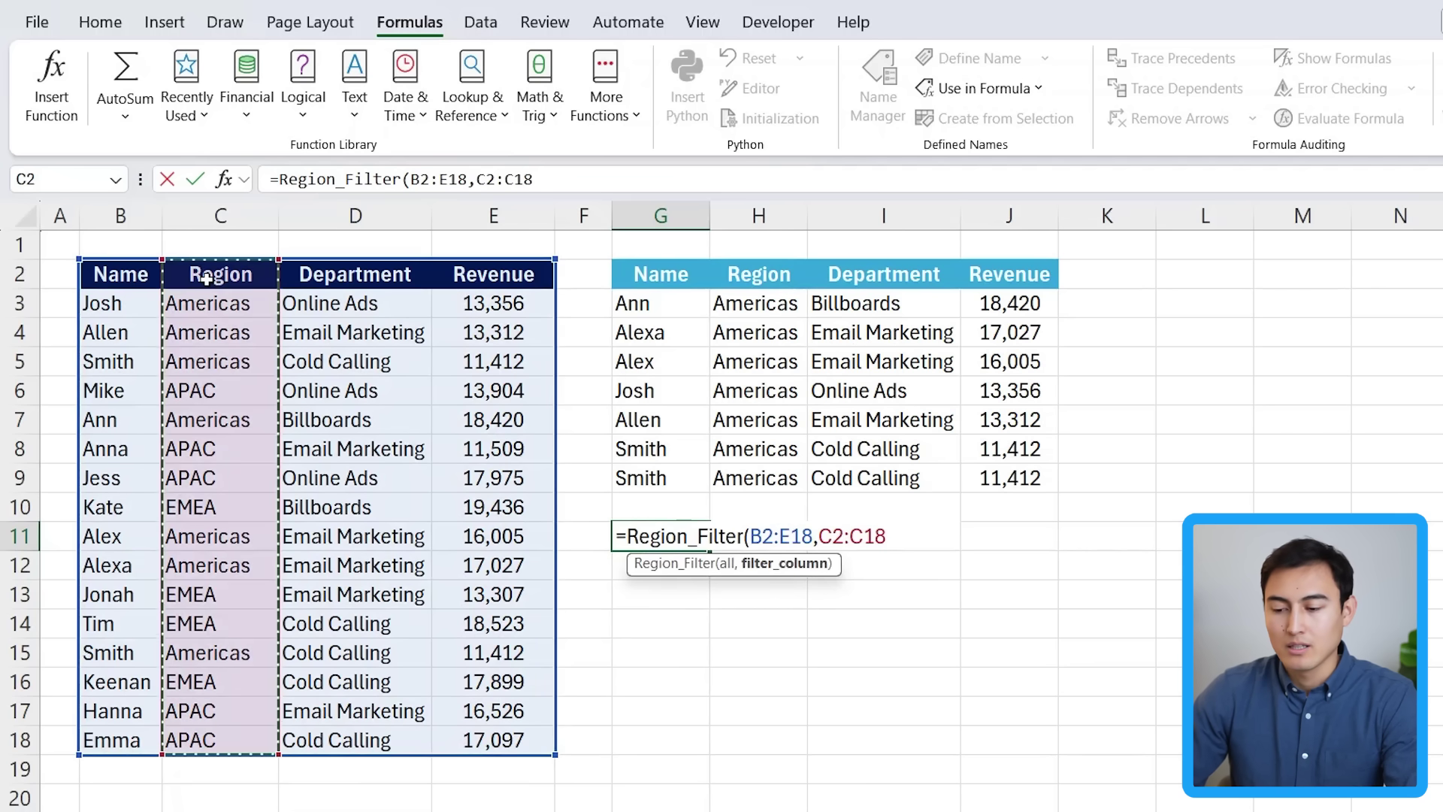
text())
key(Return)
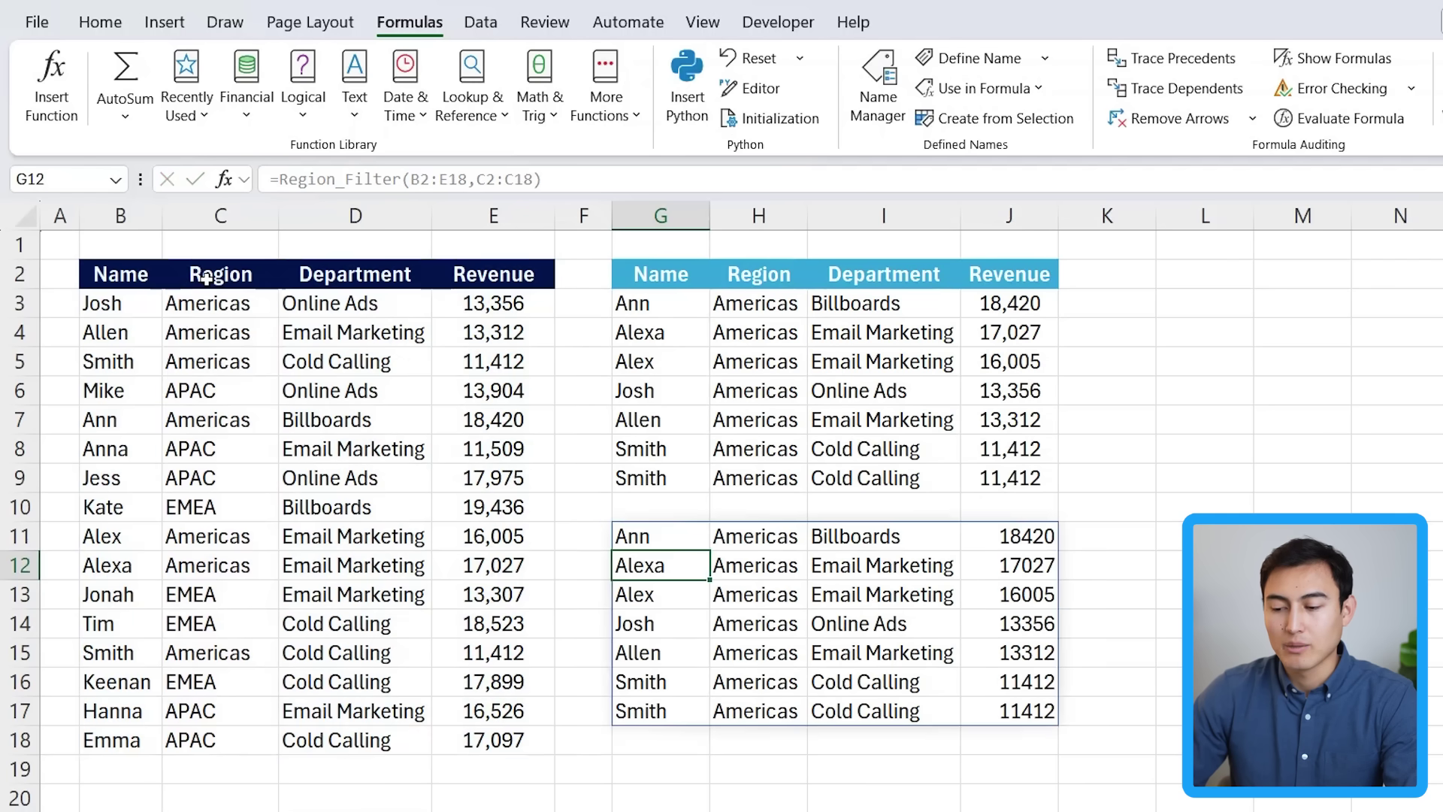
key(Up)
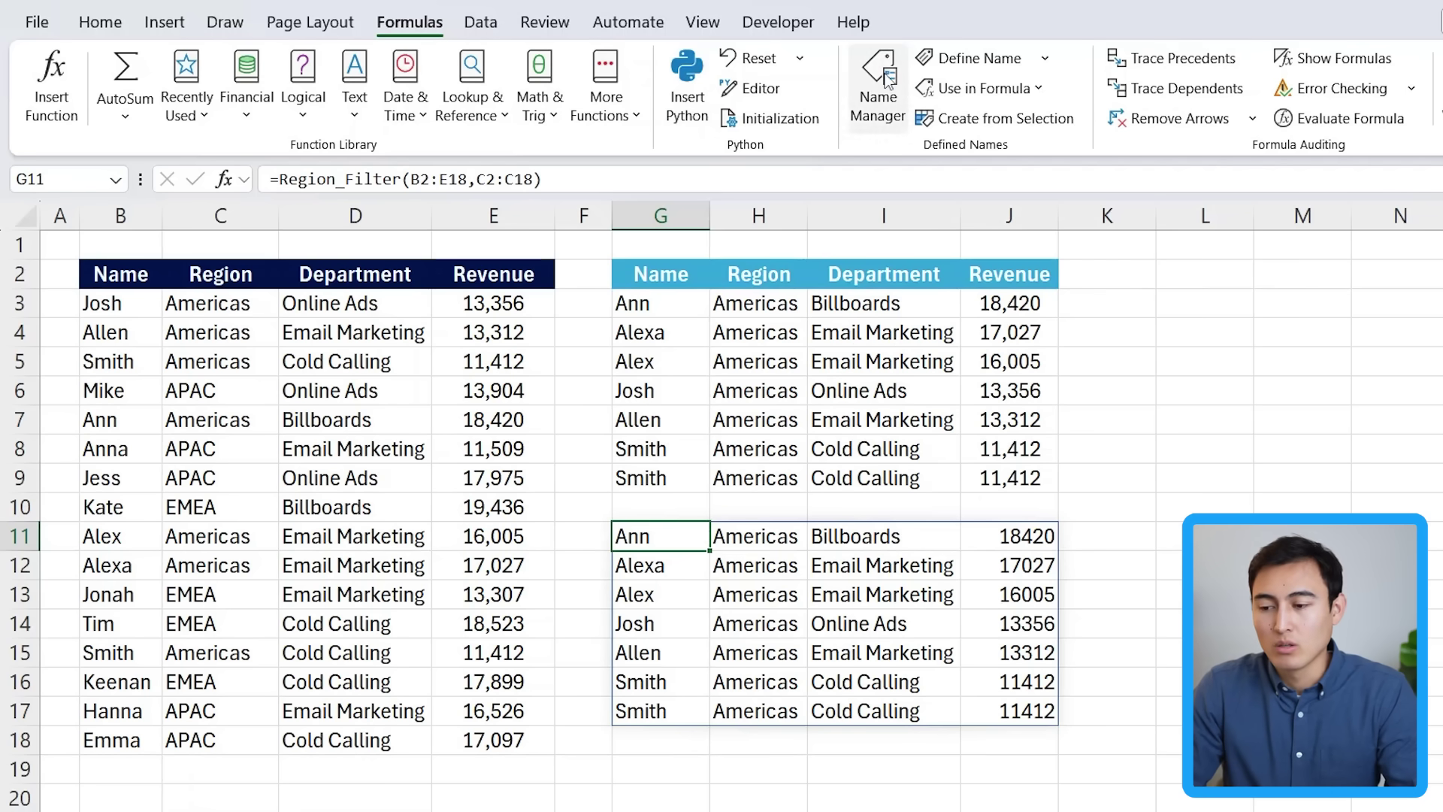
- Edit Region_Filter so both occurrences of 'all' become 'array' in its LAMBDA definition
click(880, 82)
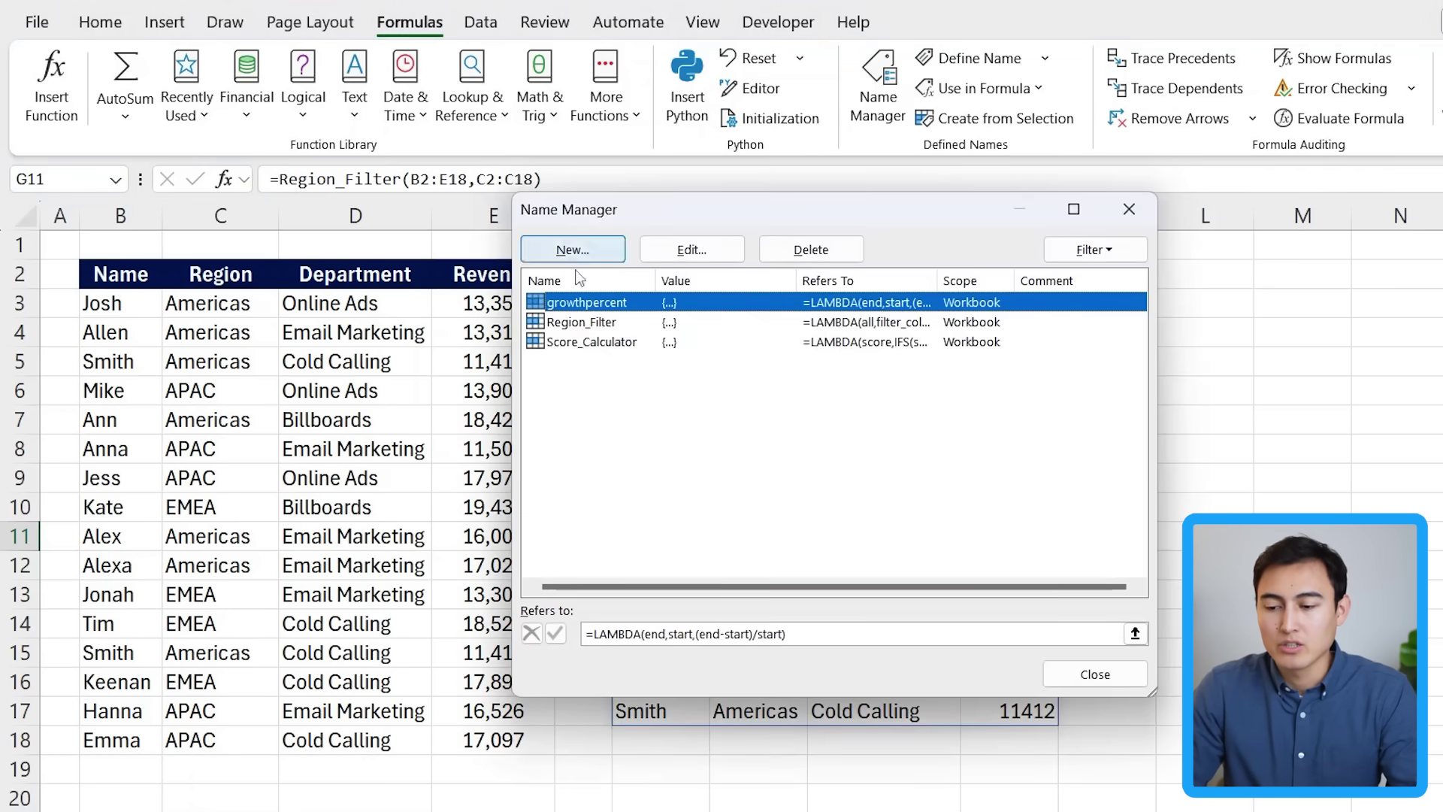
click(612, 321)
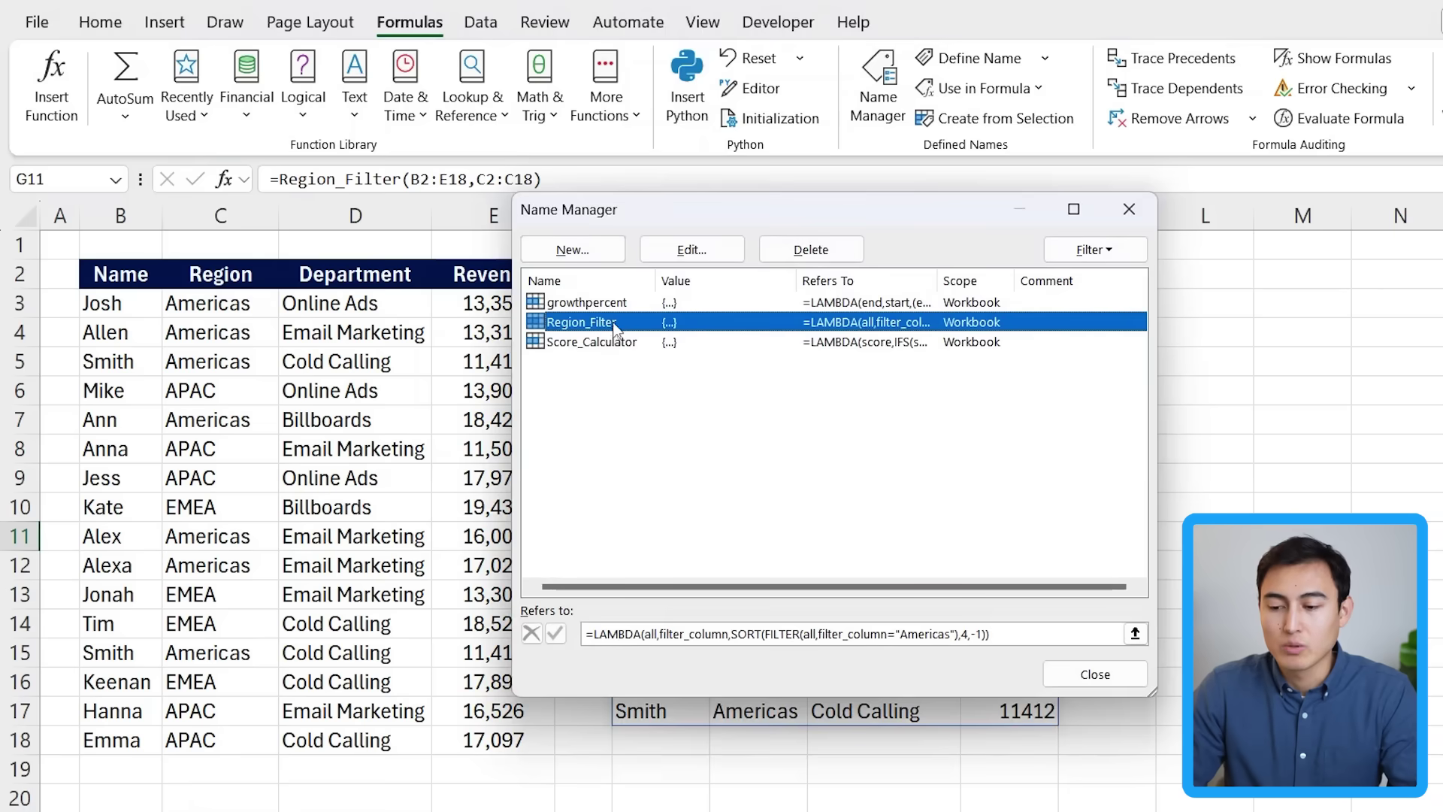
click(686, 250)
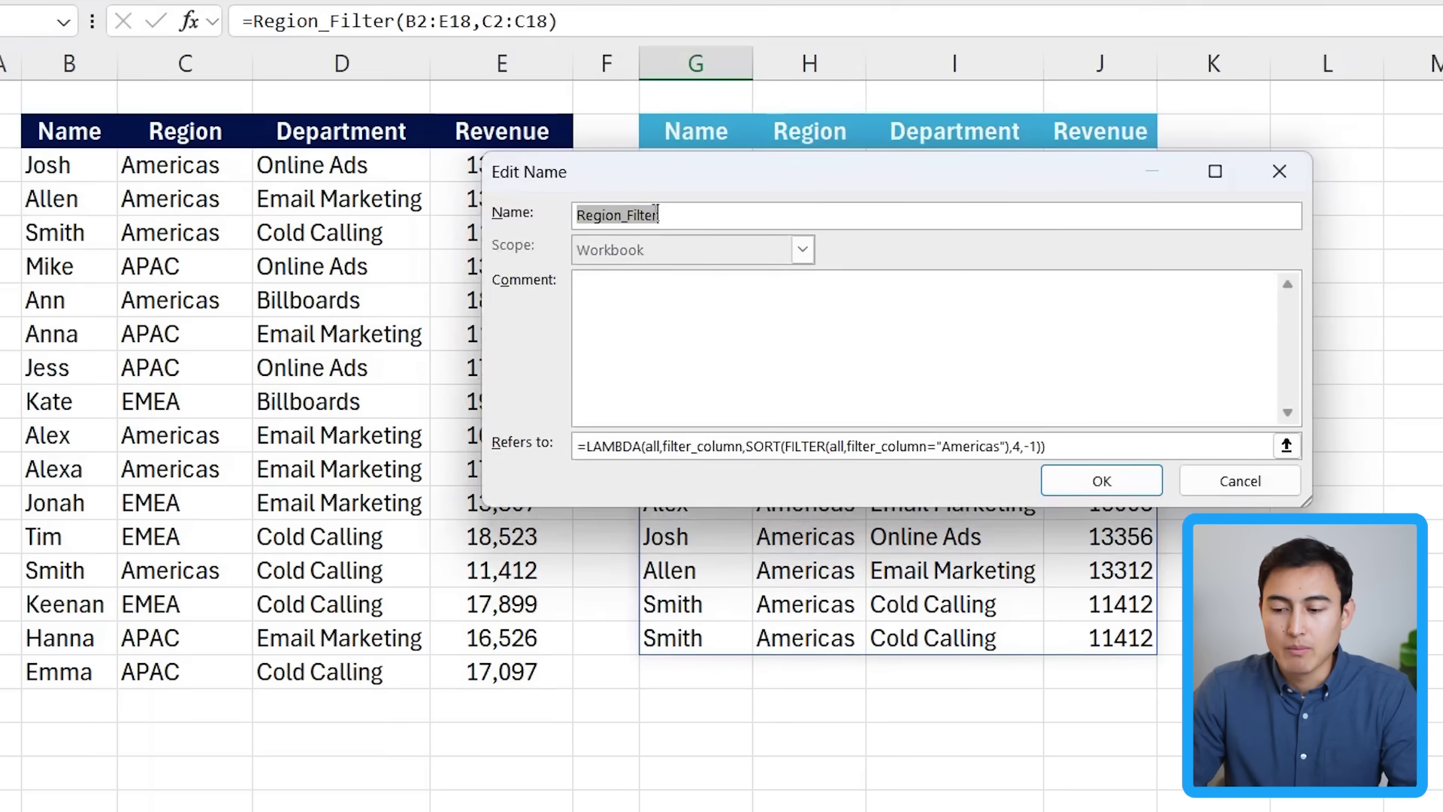
click(655, 443)
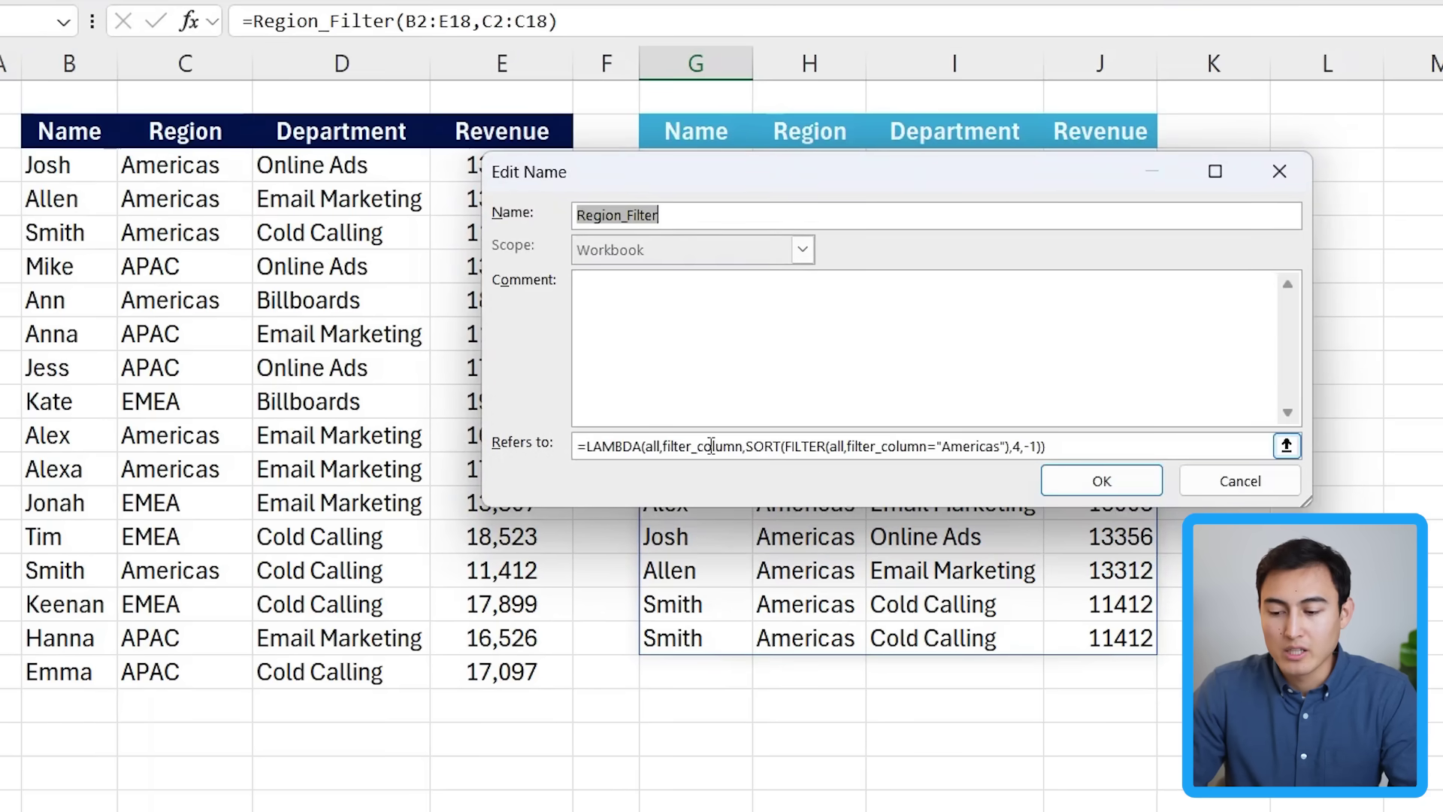
click(657, 446)
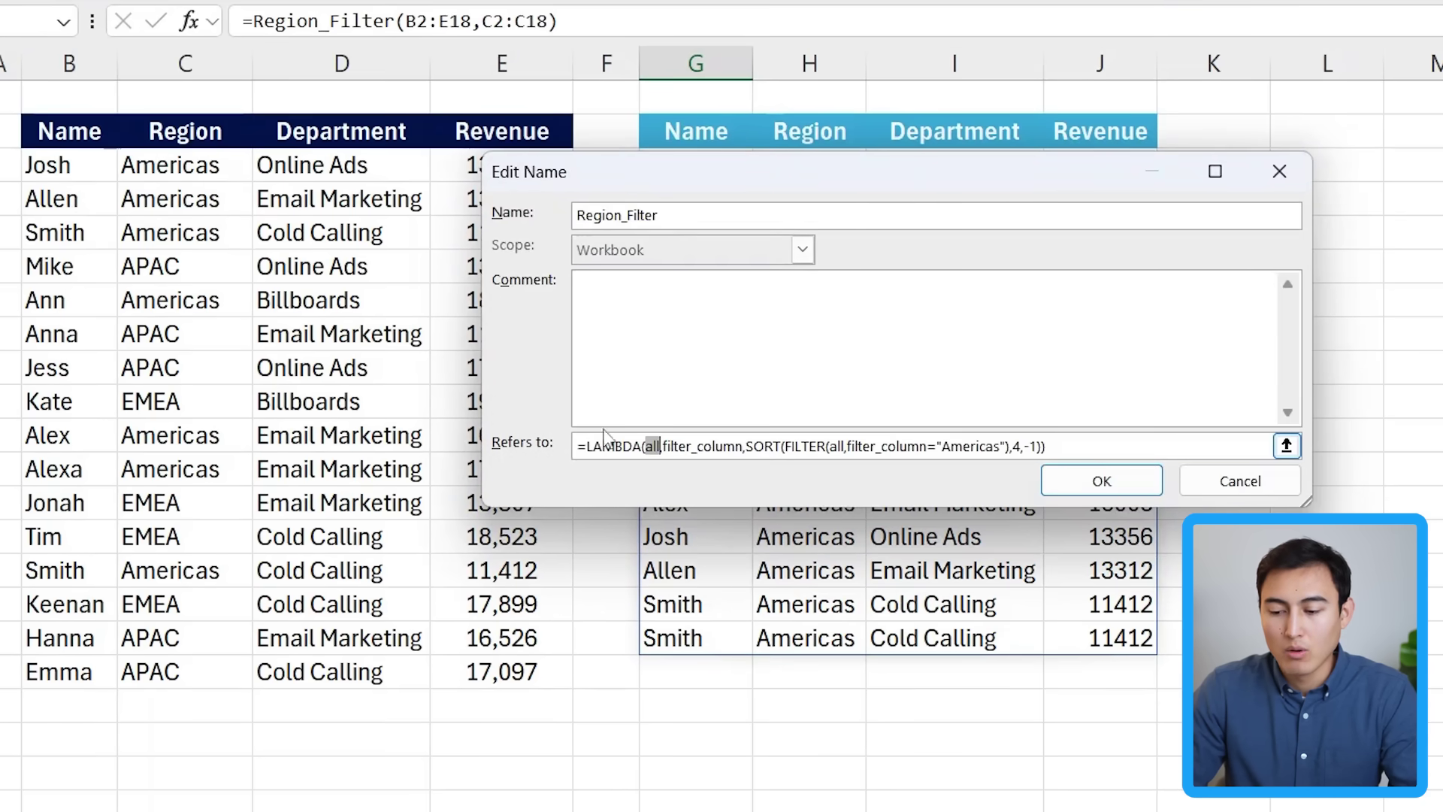
text(array)
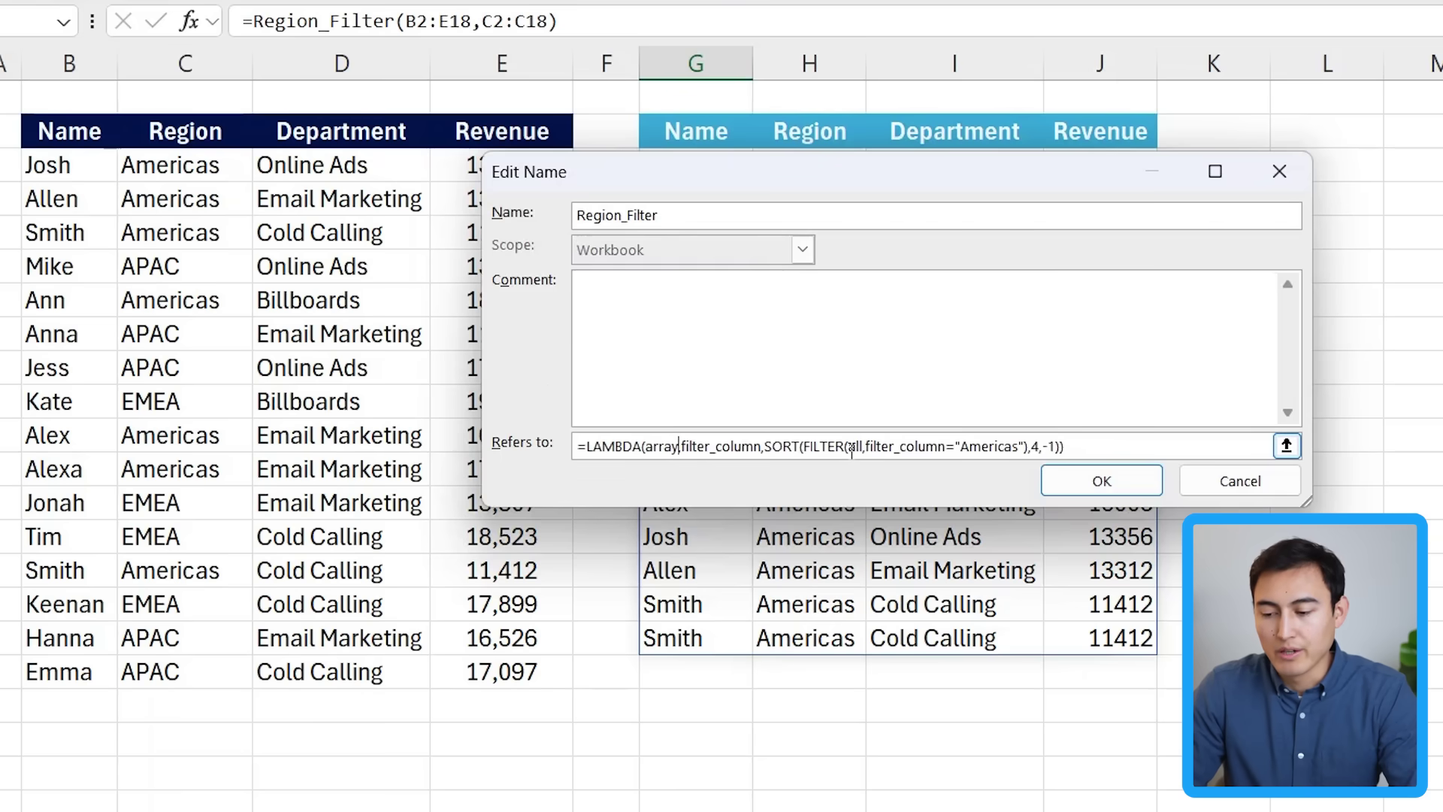
text(array)
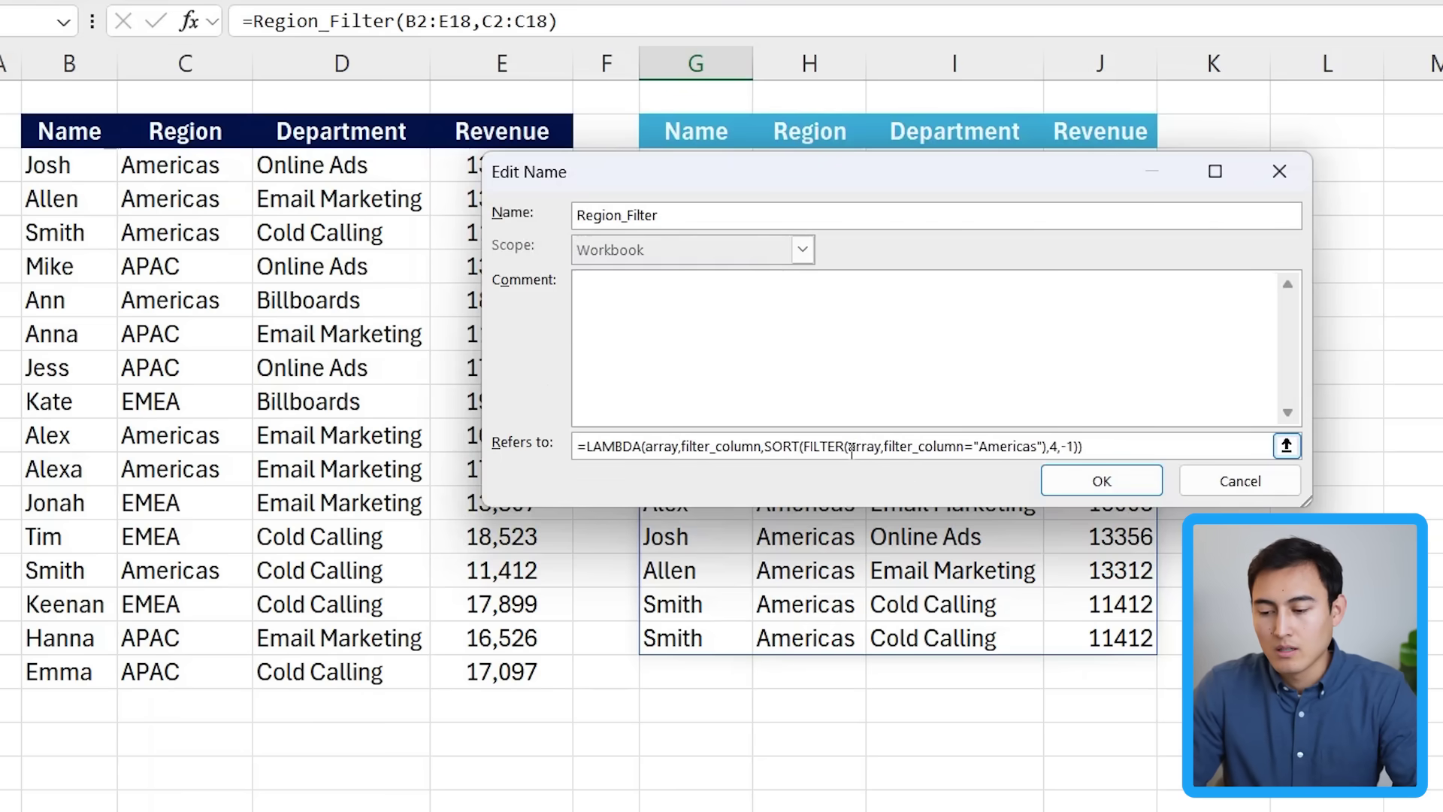
click(1081, 481)
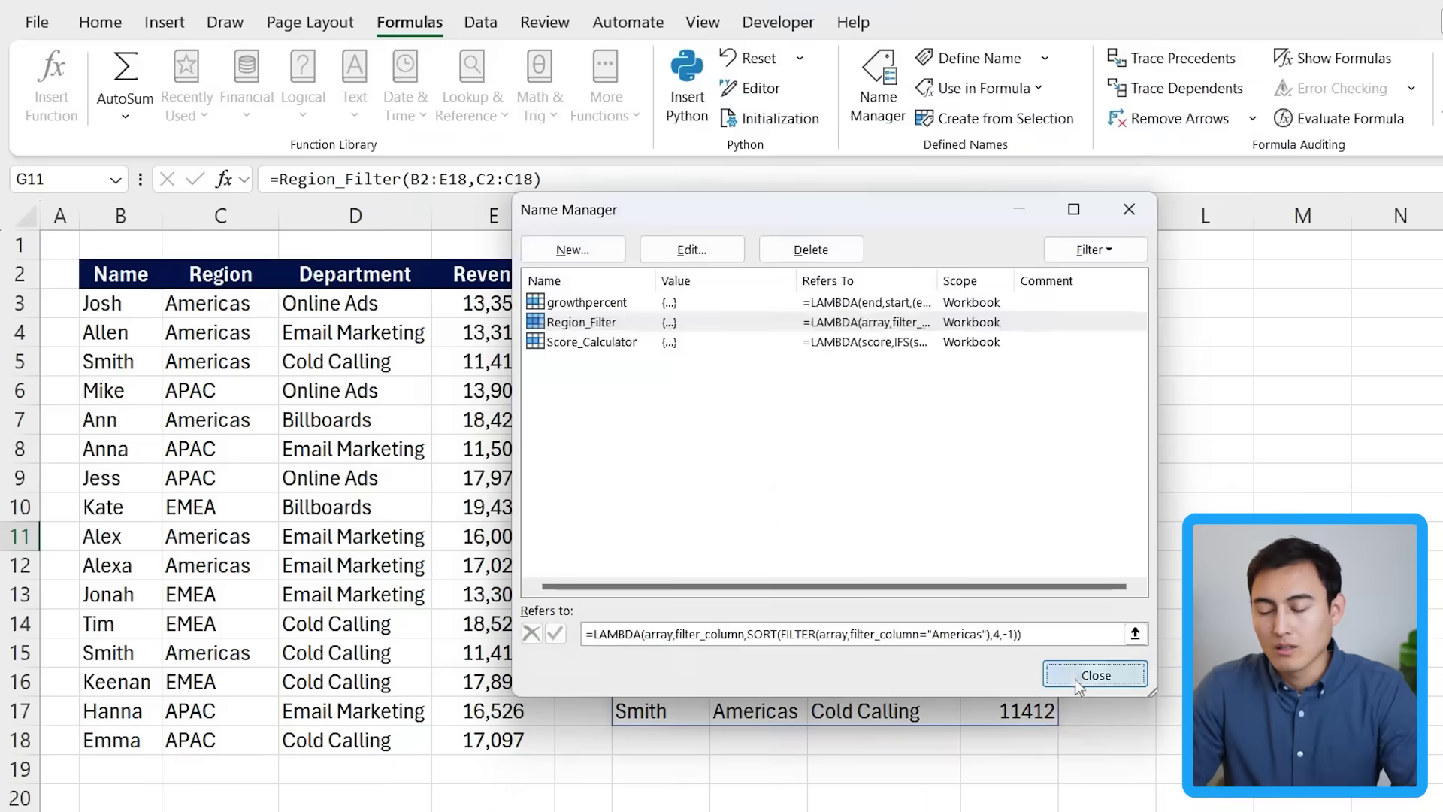
- Clear G11 and re-enter =Region_Filter(B2:E18,C2:C18), then recommit it unchanged from the formula bar
click(1092, 673)
key(Delete)
text(=)
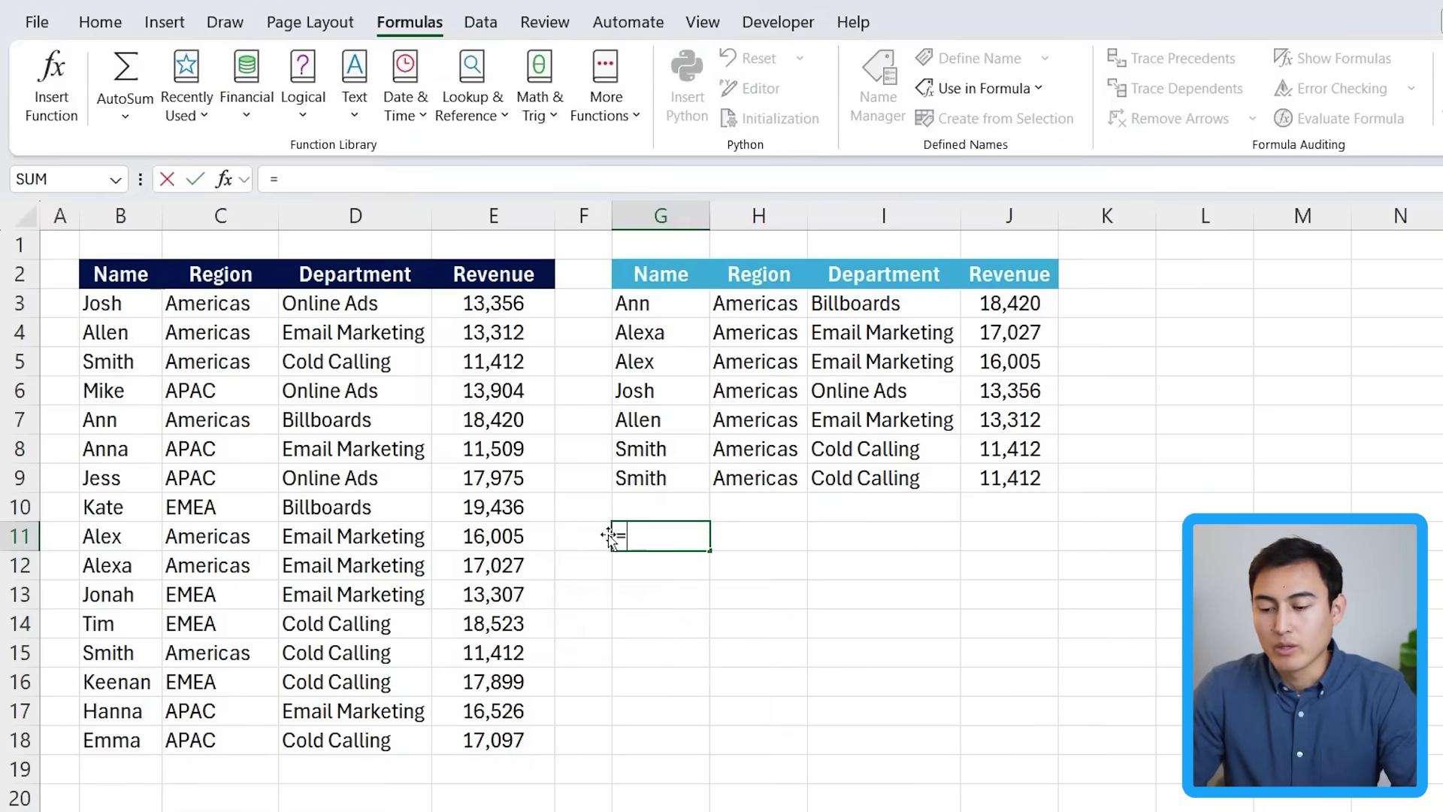
text(region)
key(Tab)
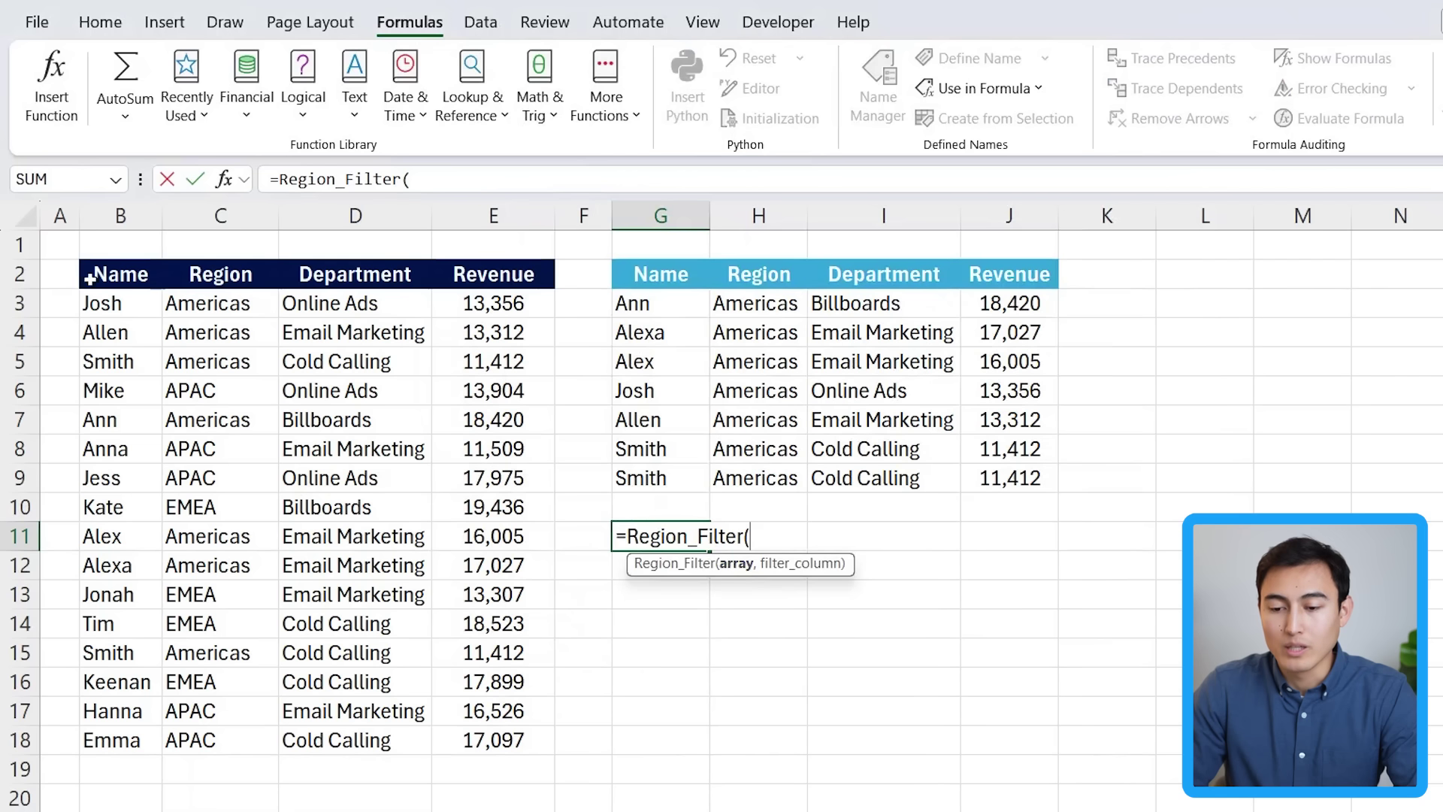
drag(91, 278, 511, 740)
text(,)
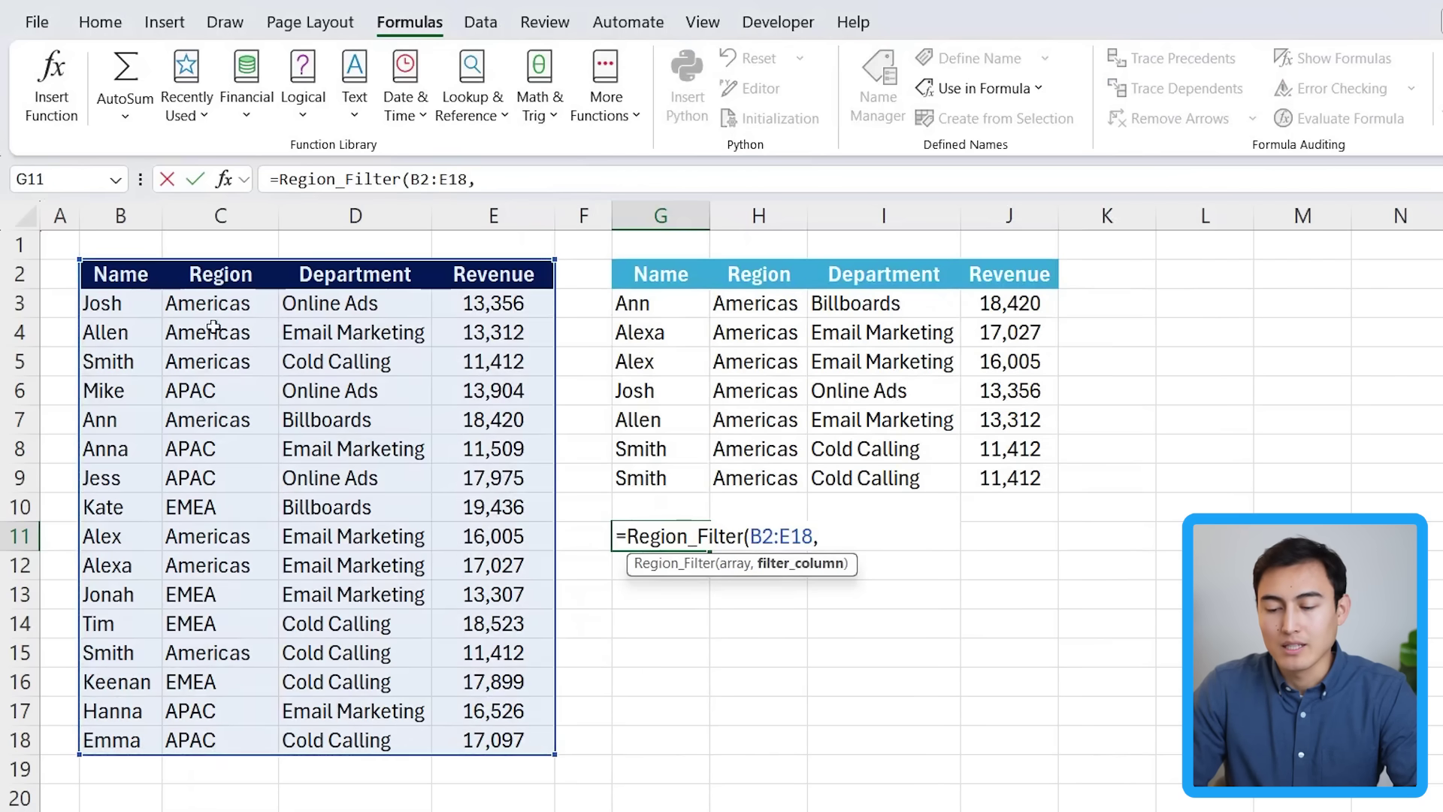
drag(203, 275, 188, 735)
text())
key(Return)
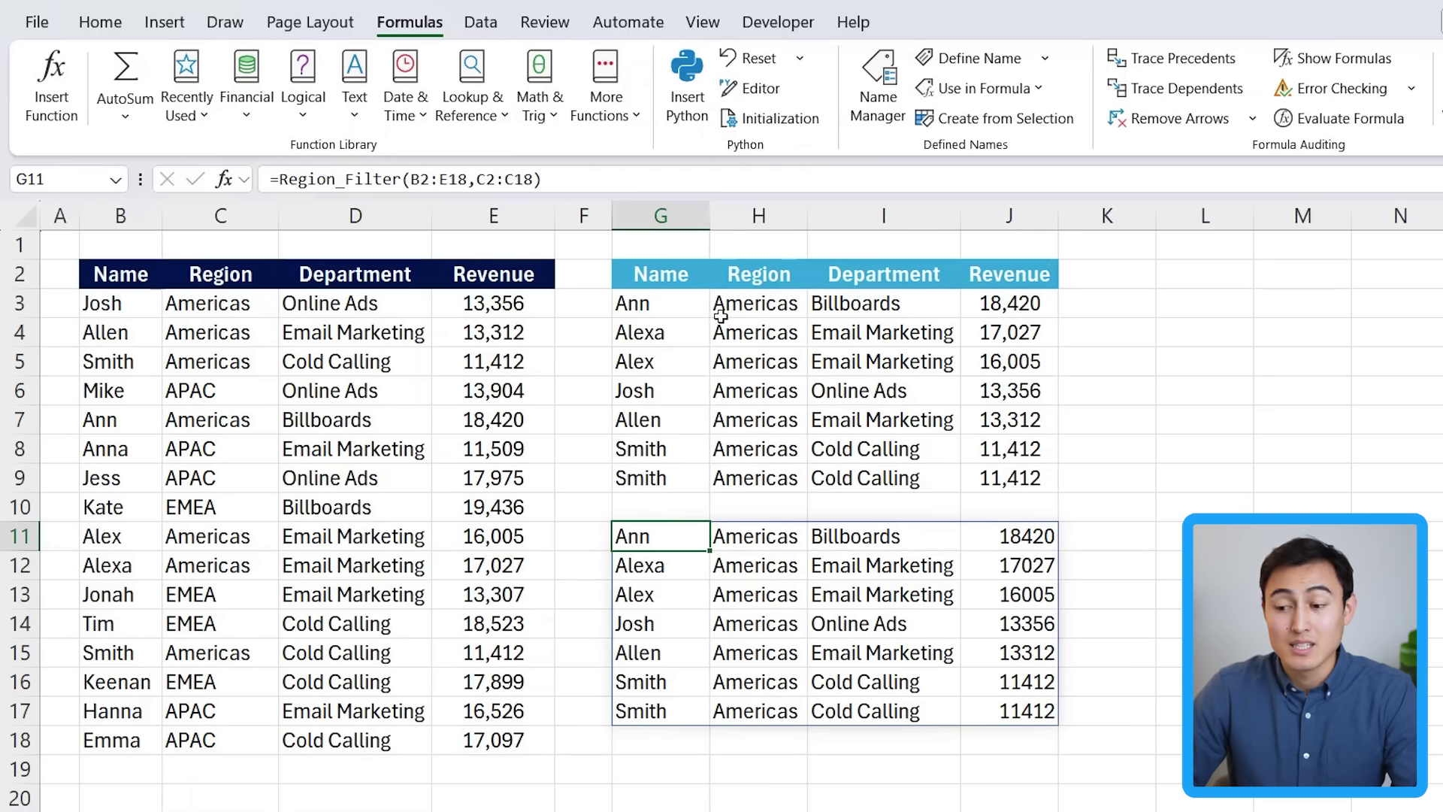
click(444, 179)
click(594, 178)
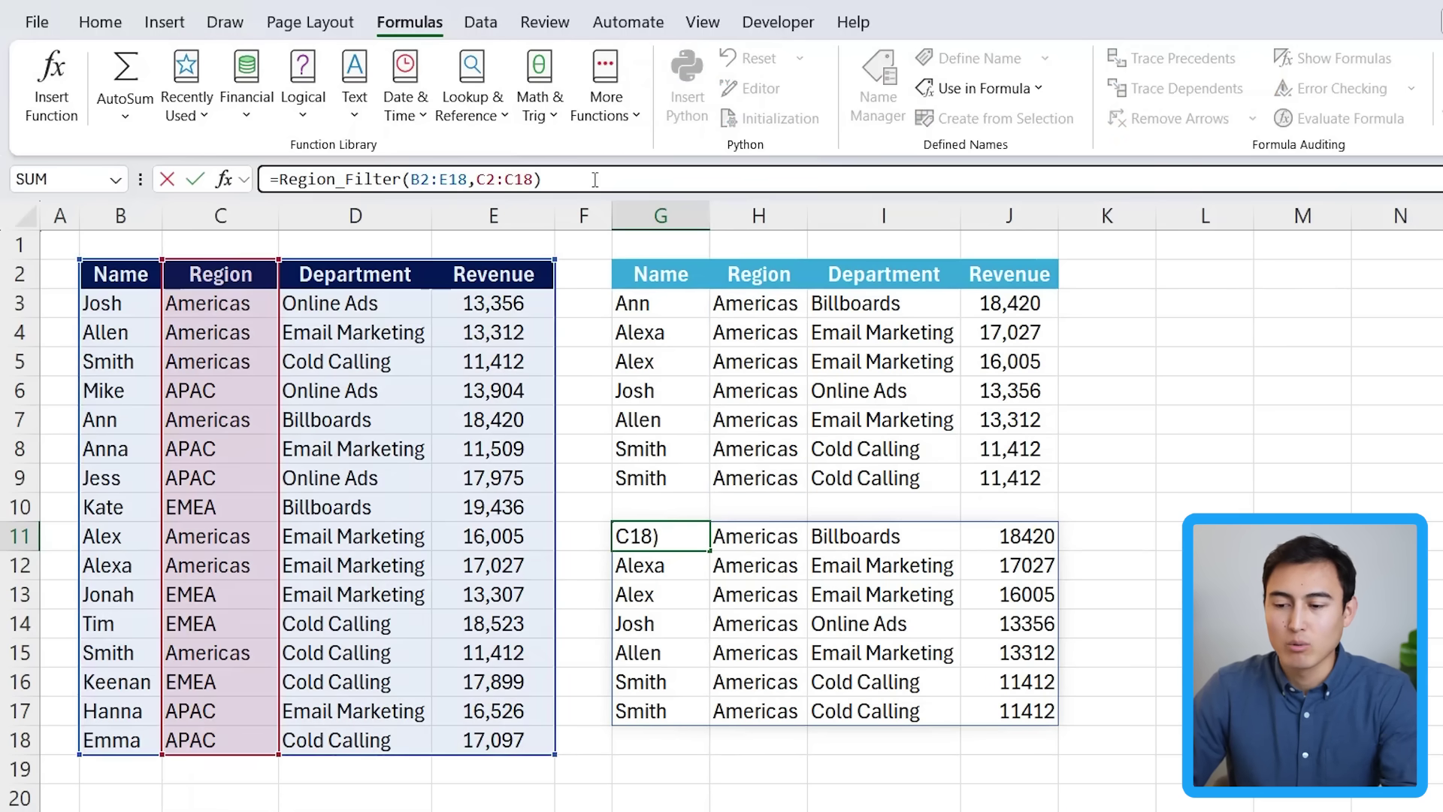
key(ctrl+Return)
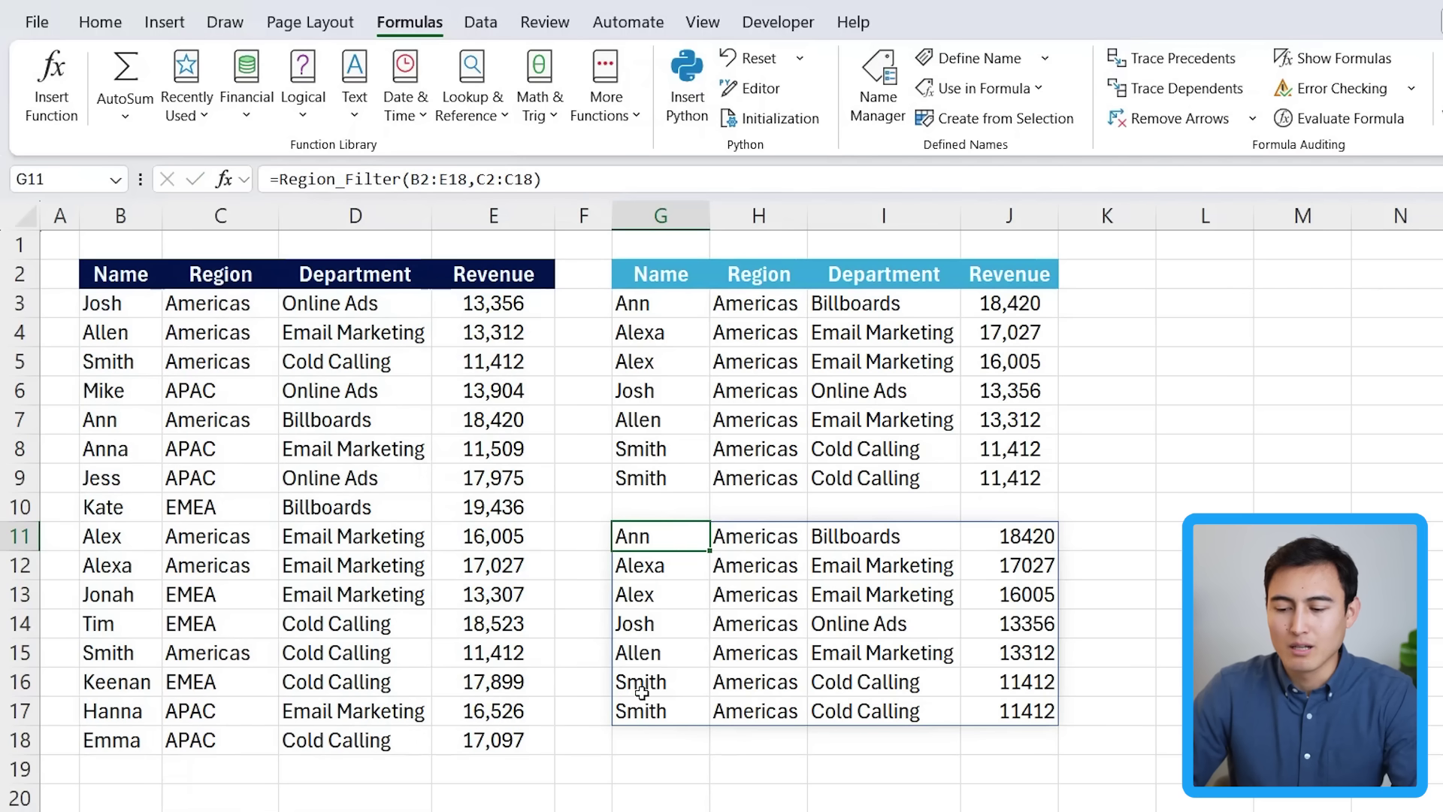
- Enter Americas, then APAC, as the Search by value in H2 and select results cell G5
mouse_move(641, 690)
mouse_down()
mouse_move(962, 684)
mouse_move(1002, 703)
mouse_up()
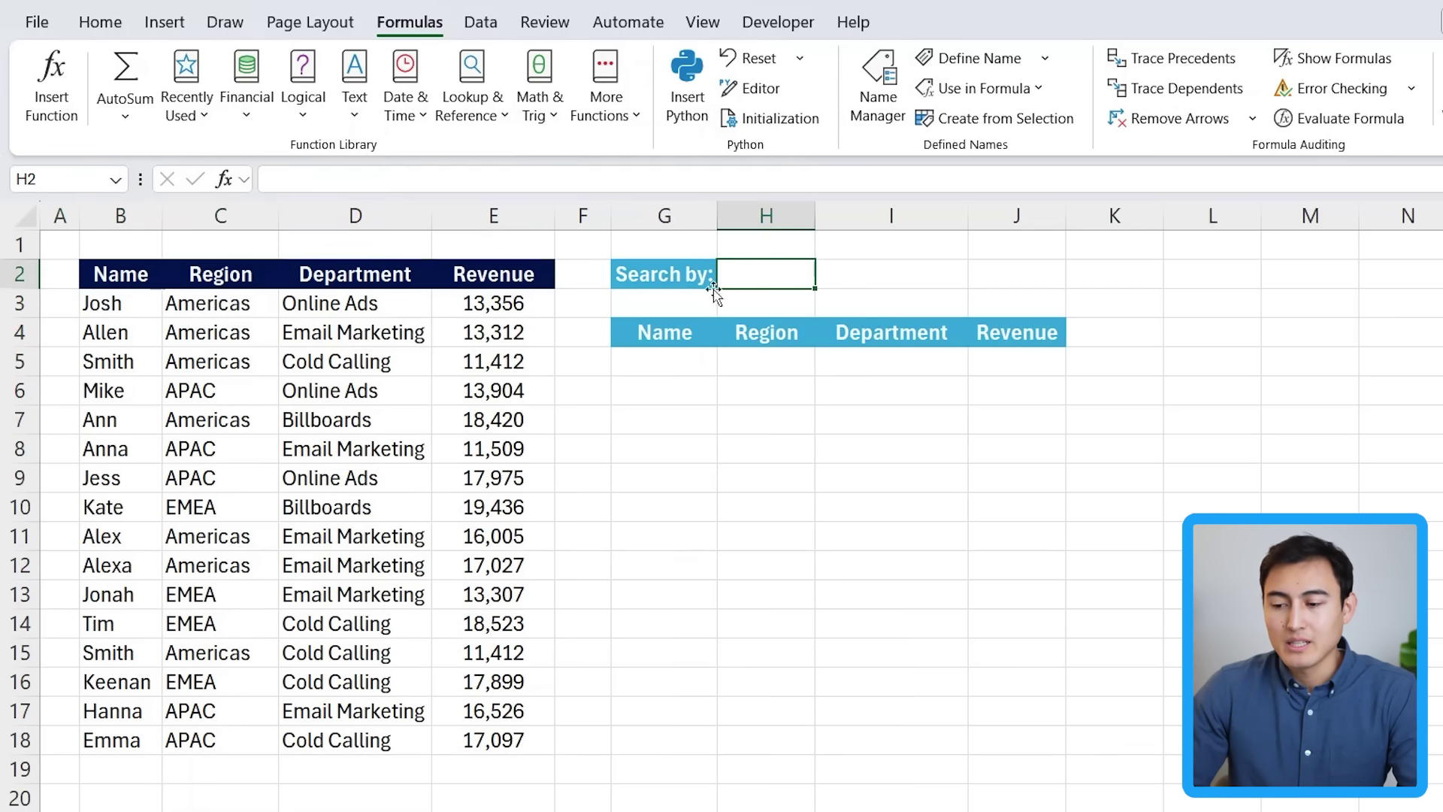
text(Americas)
key(Return)
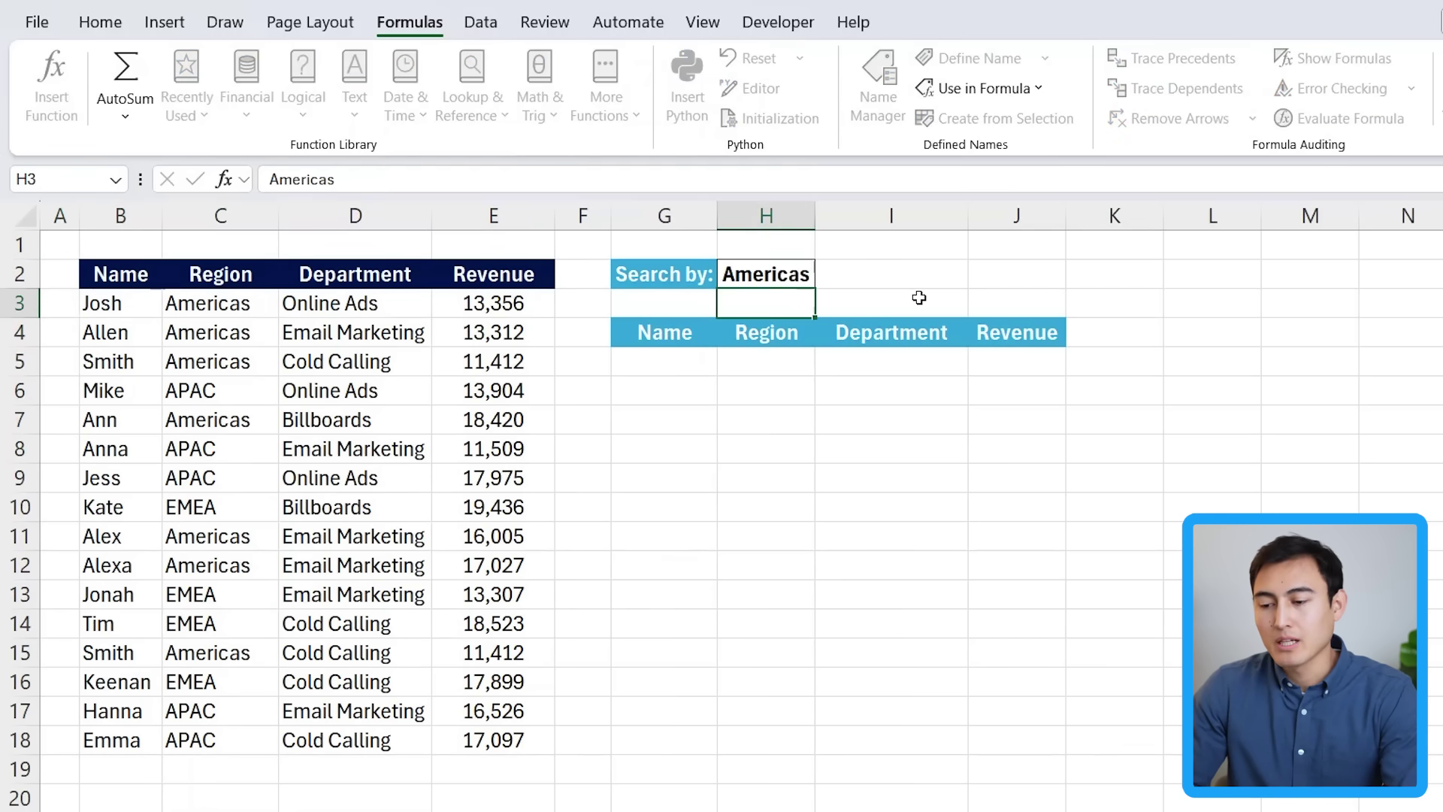
key(Up)
text(APAC)
key(Return)
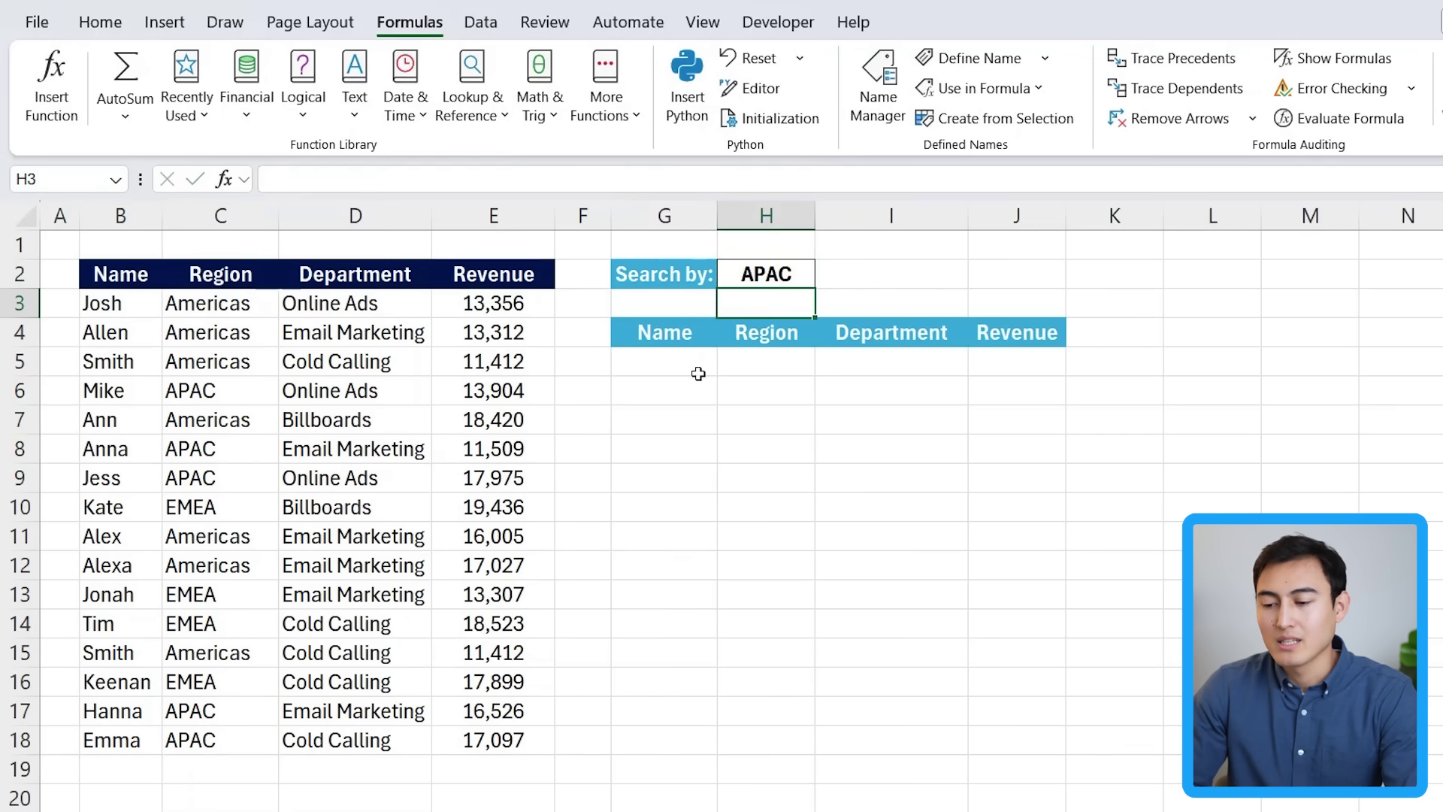
click(695, 407)
key(Up)
key(Up)
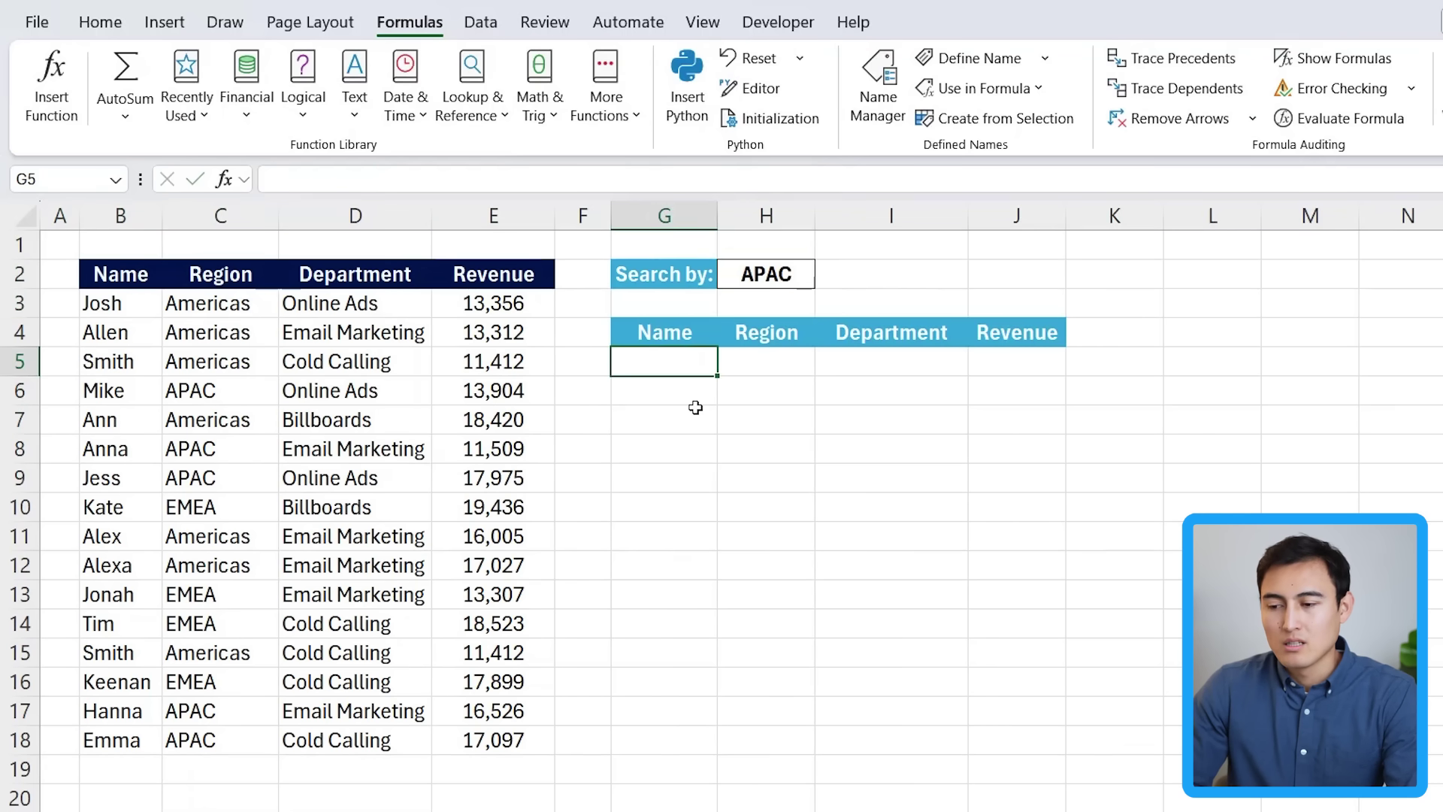
- Redefine Region_Filter as =LAMBDA(array,filter_column,filter_value,SORT(FILTER(array,filter_column=filter_value),4,-1))
click(879, 105)
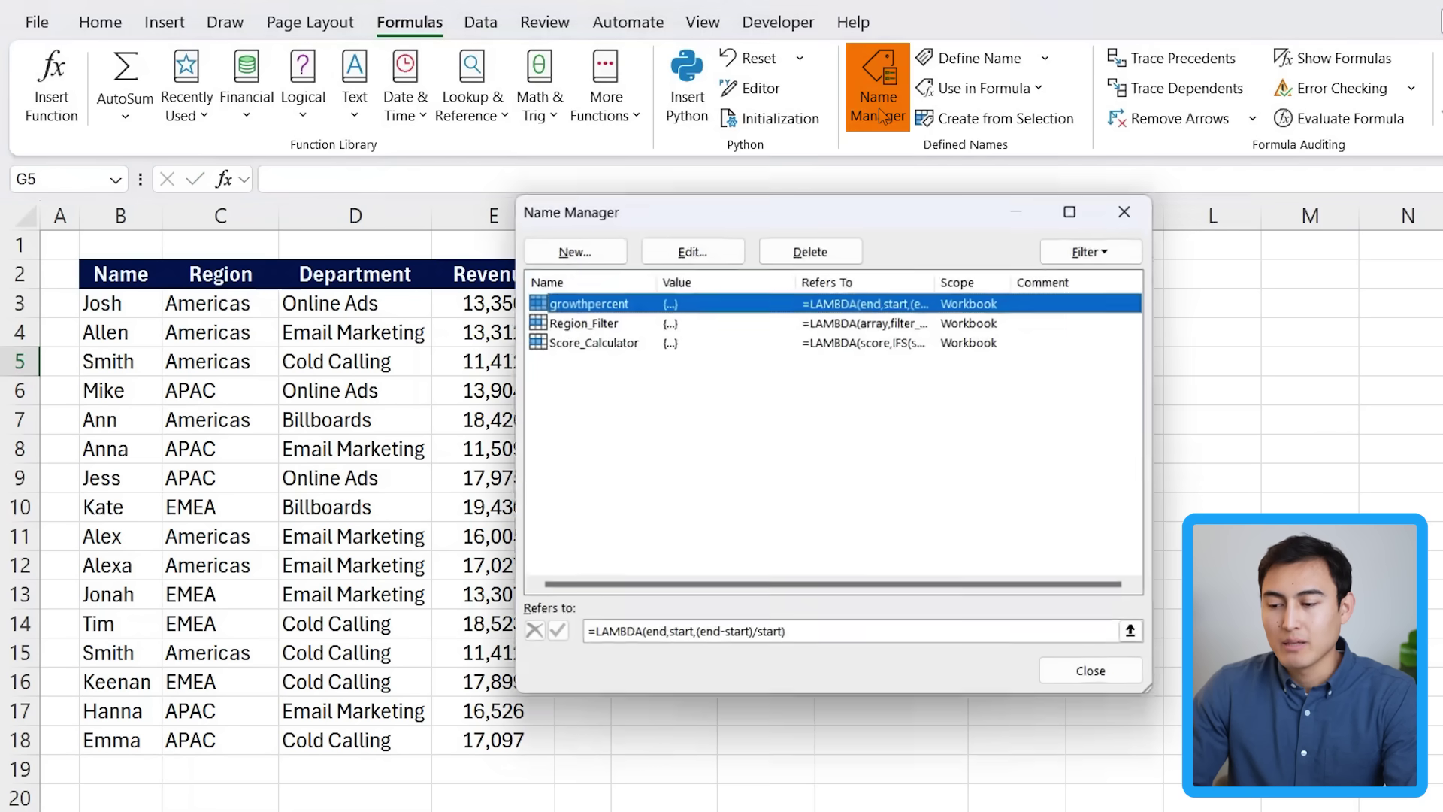
click(601, 324)
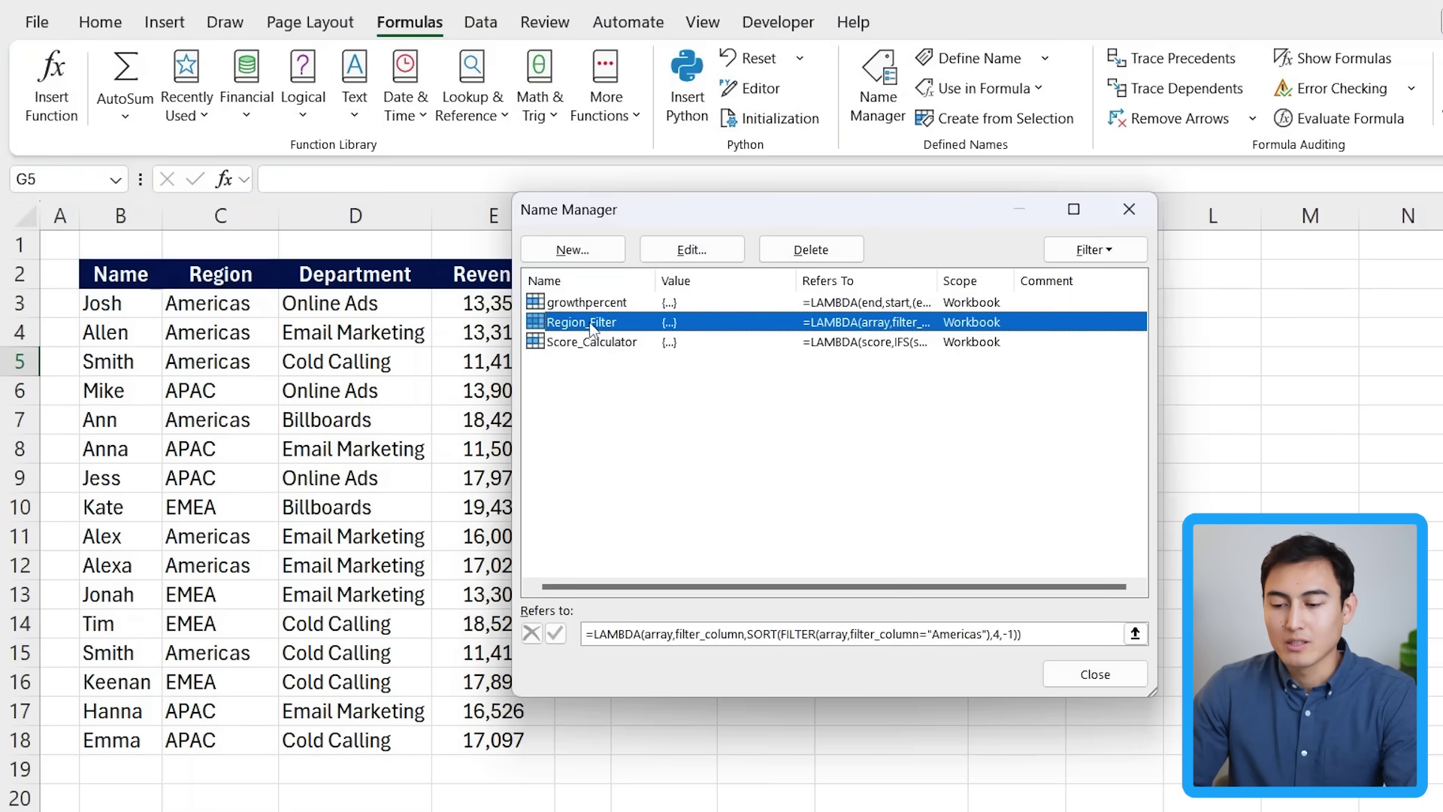
click(692, 249)
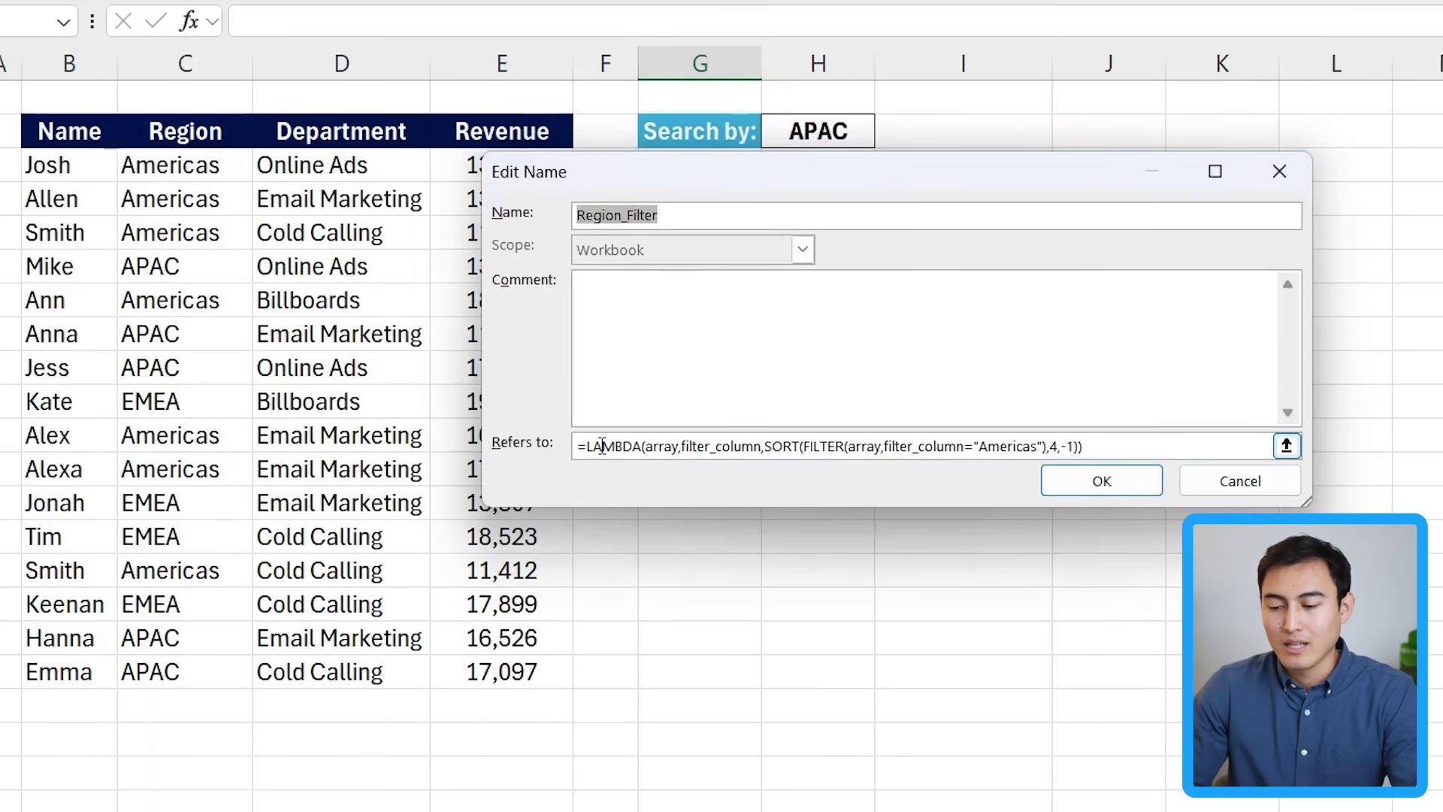
click(766, 446)
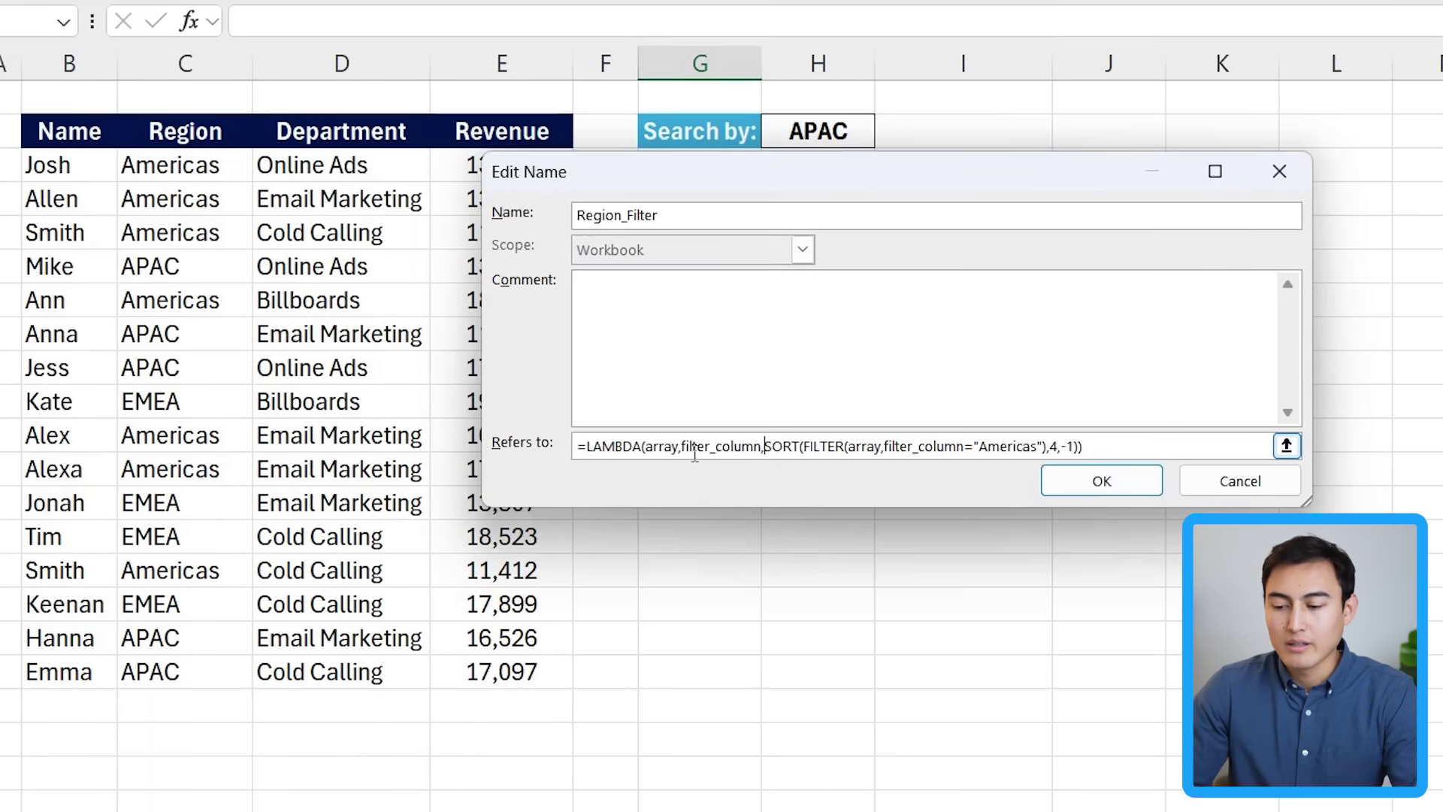
text(filter_)
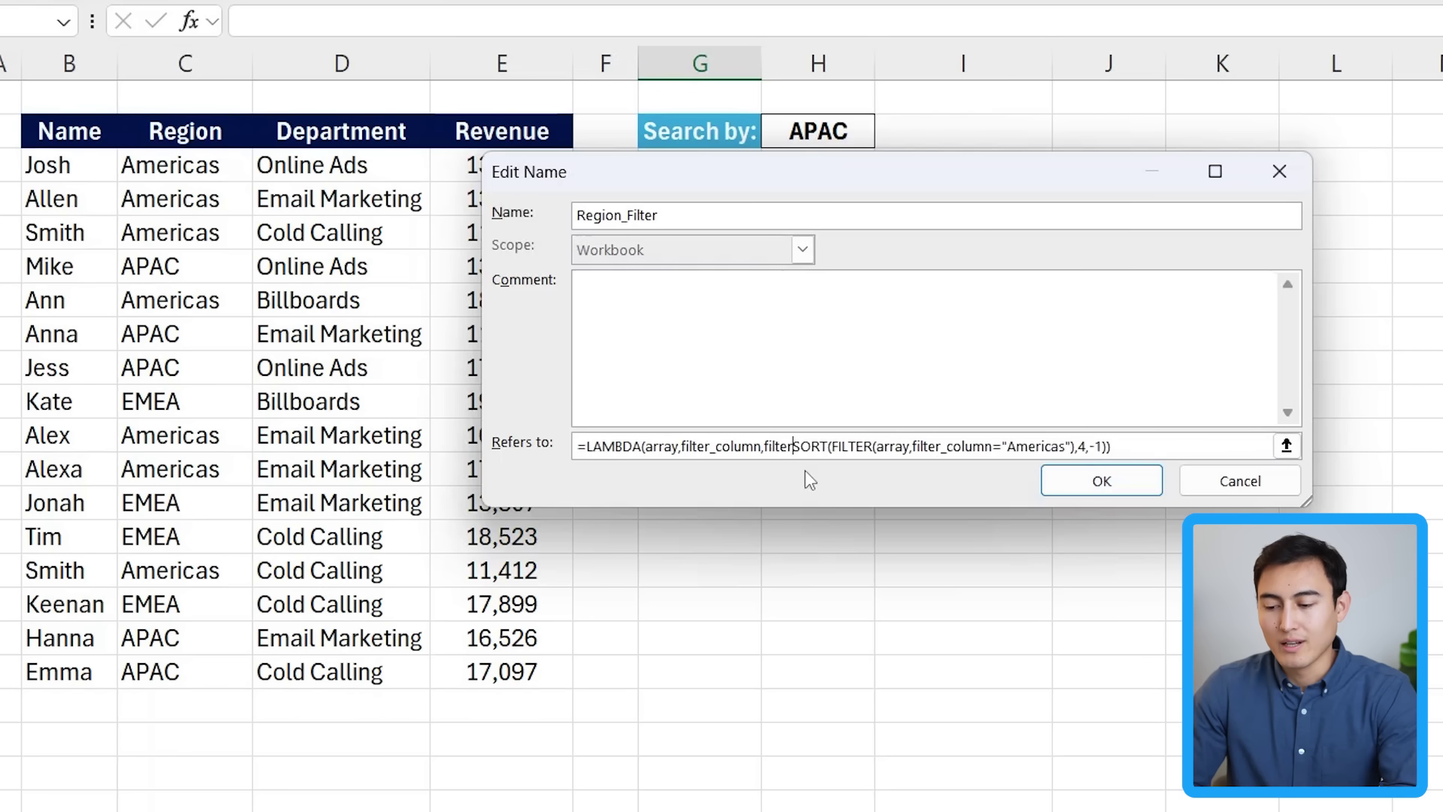
text(value,)
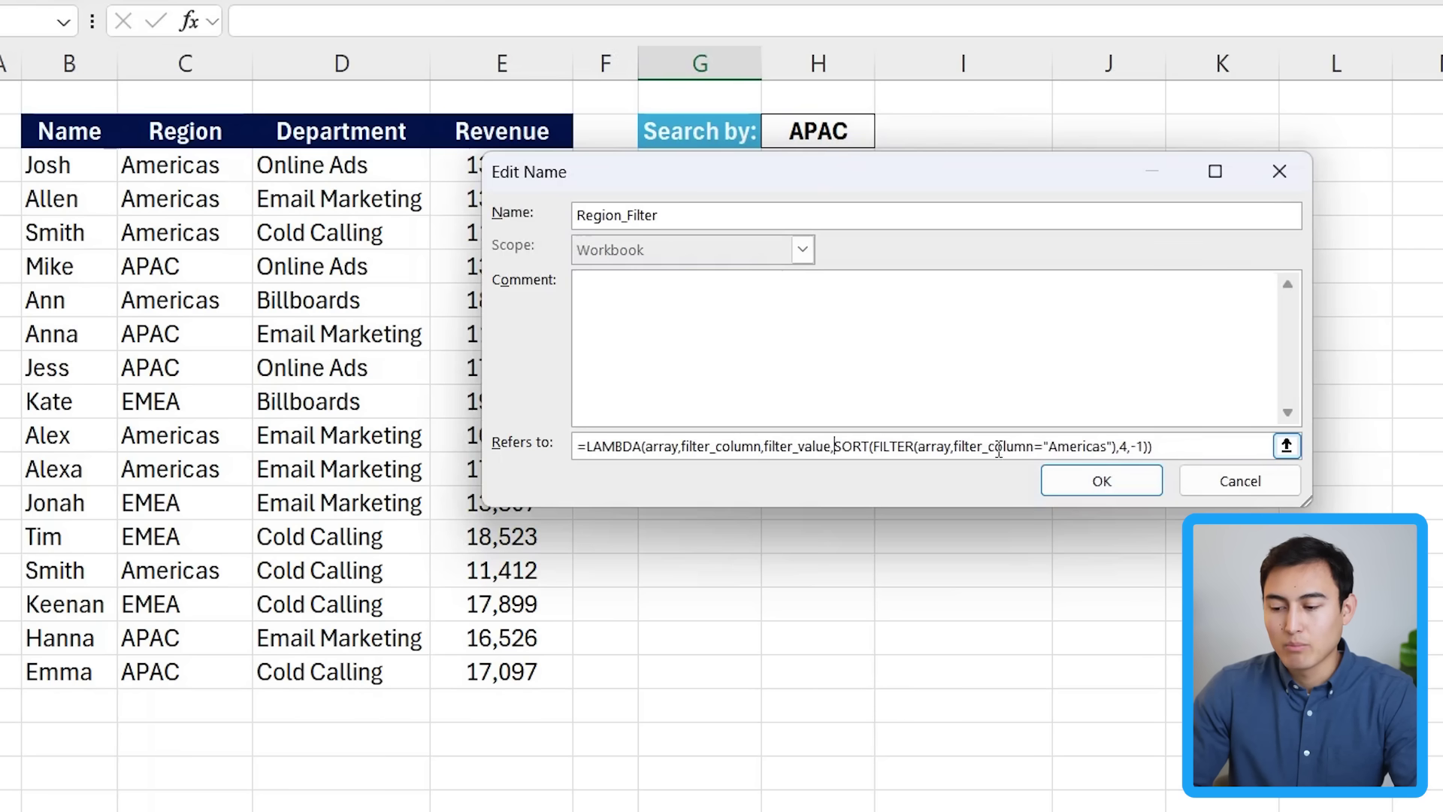
double_click(1089, 448)
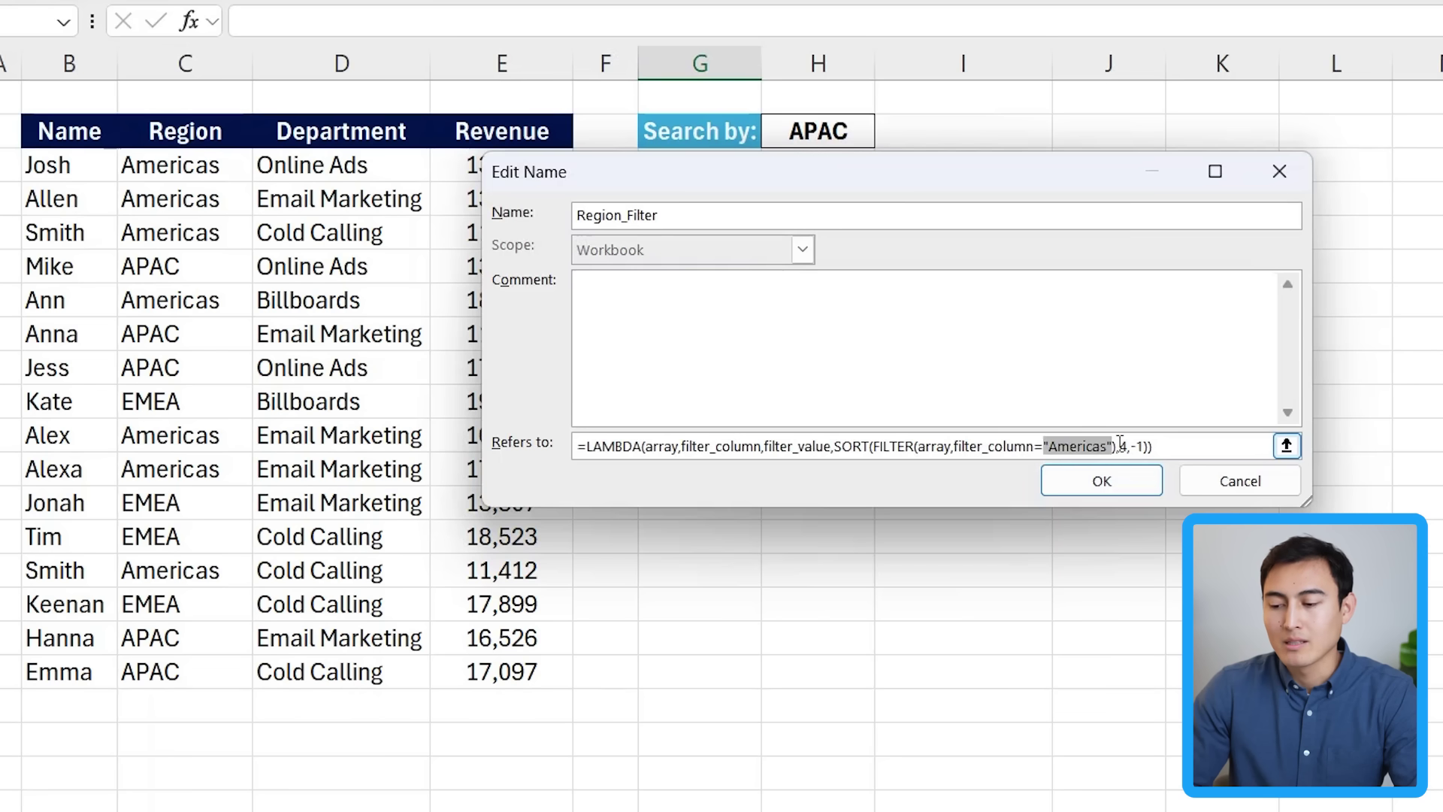
key(BackSpace)
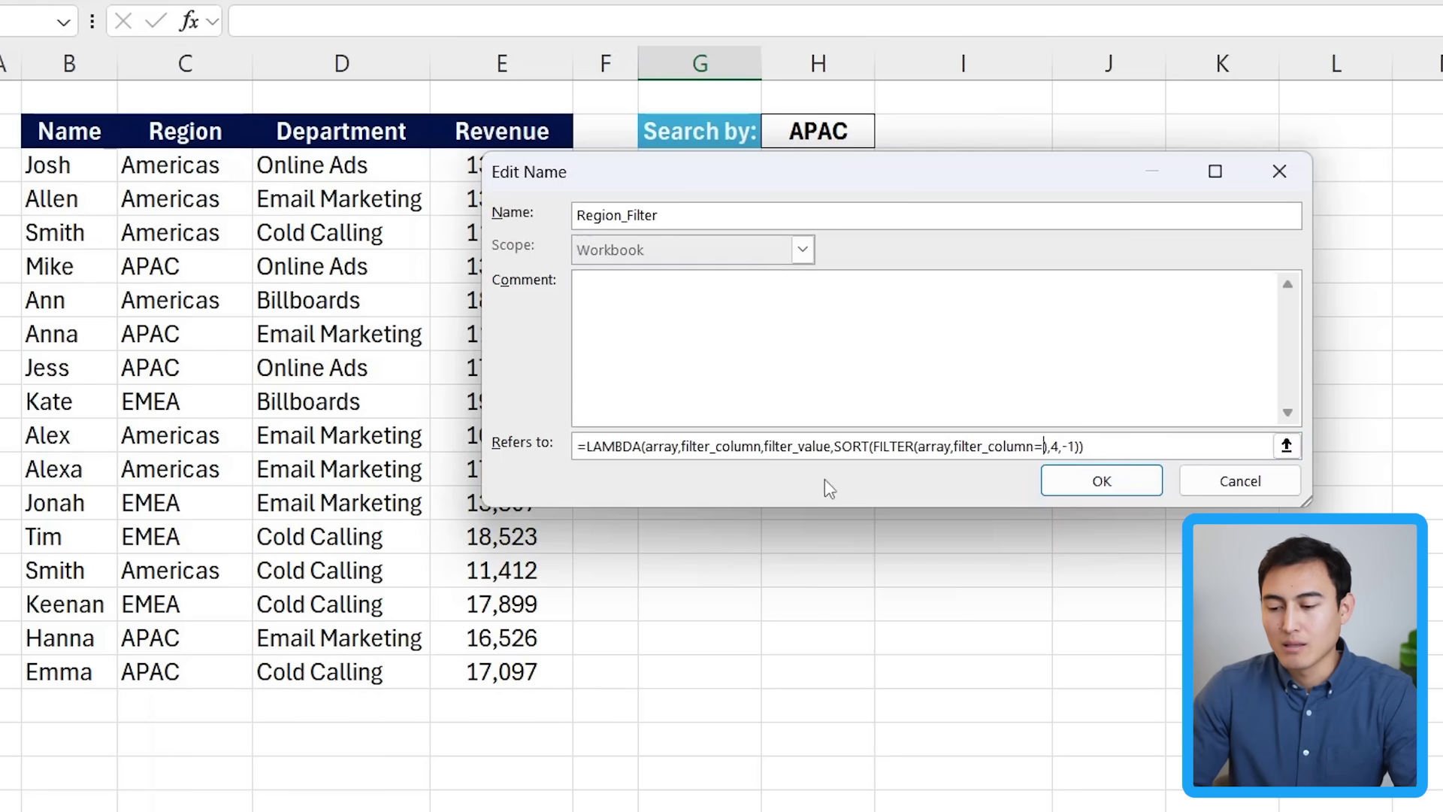
text(filter_valu)
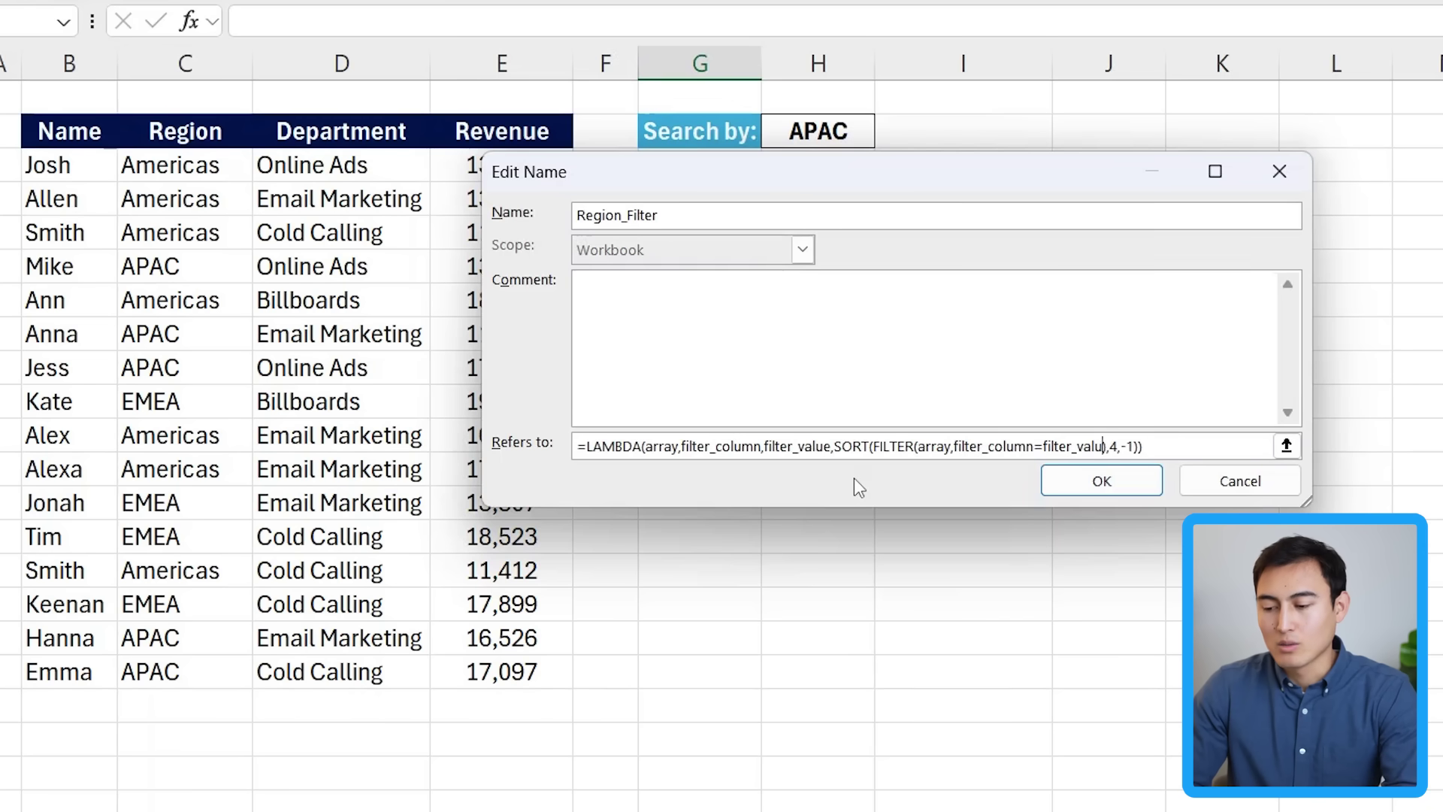
text(e)
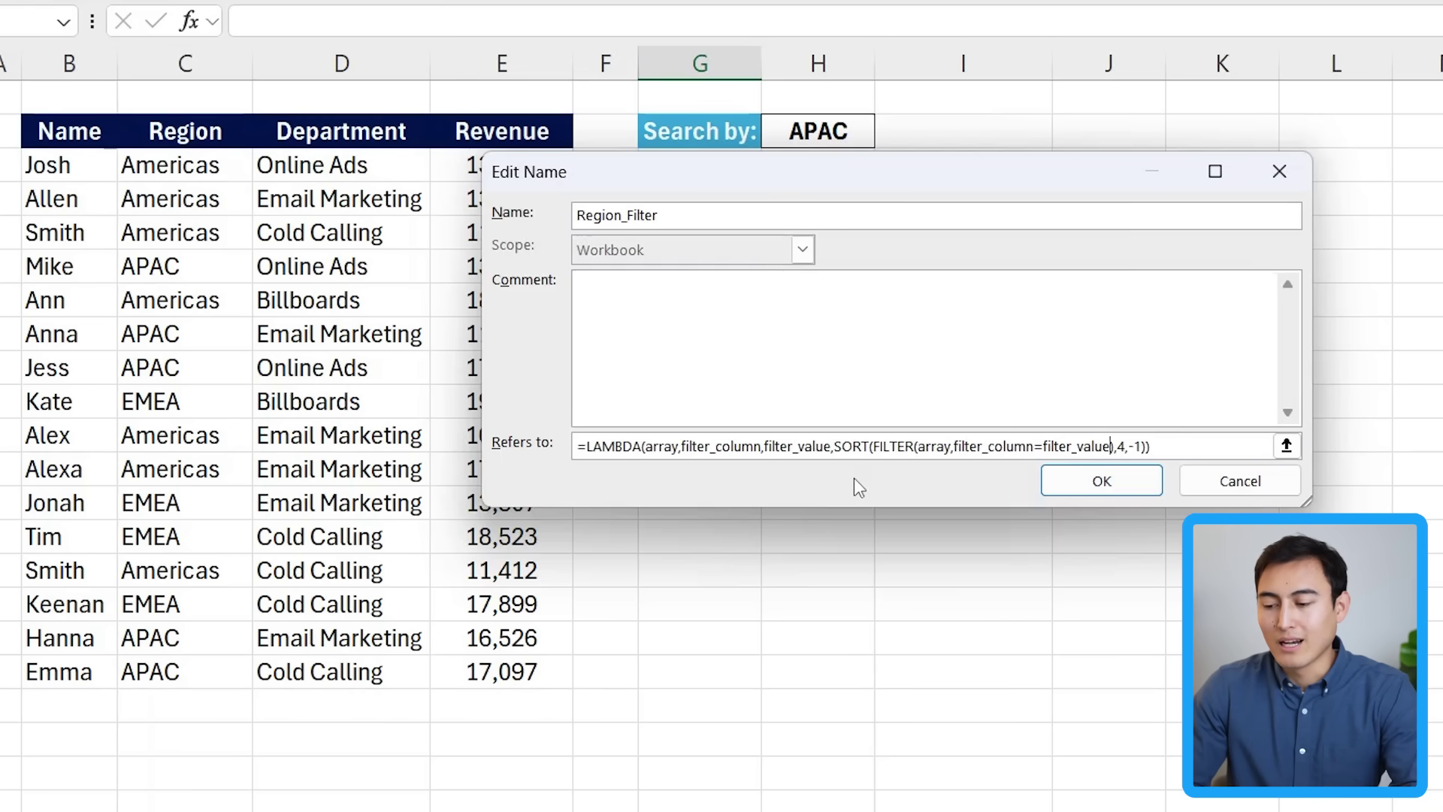
click(1073, 488)
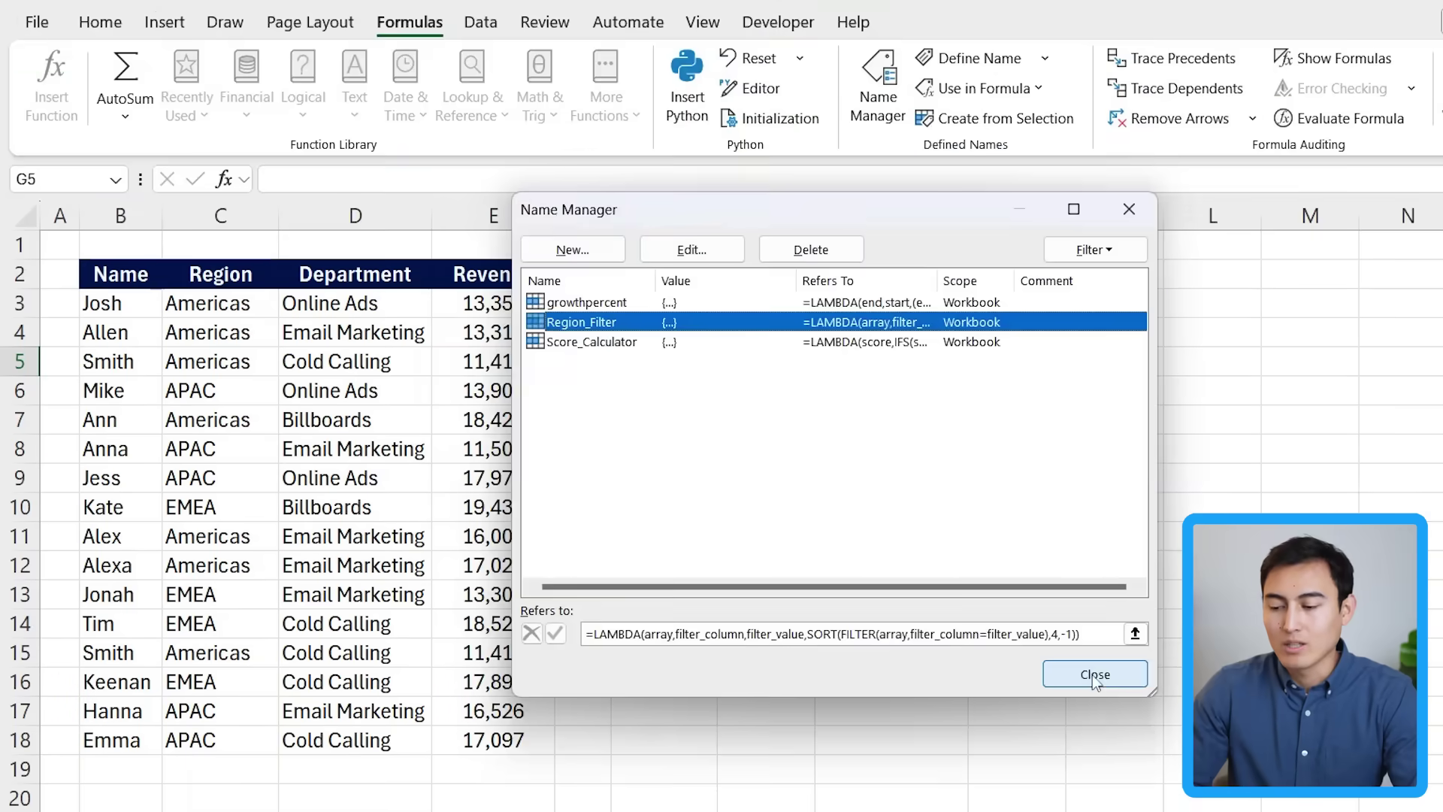
- Close Name Manager and enter =Region_Filter(B2:E18,C2:C18,H2) in G5, spilling five APAC rows from 17,975 down
click(1095, 675)
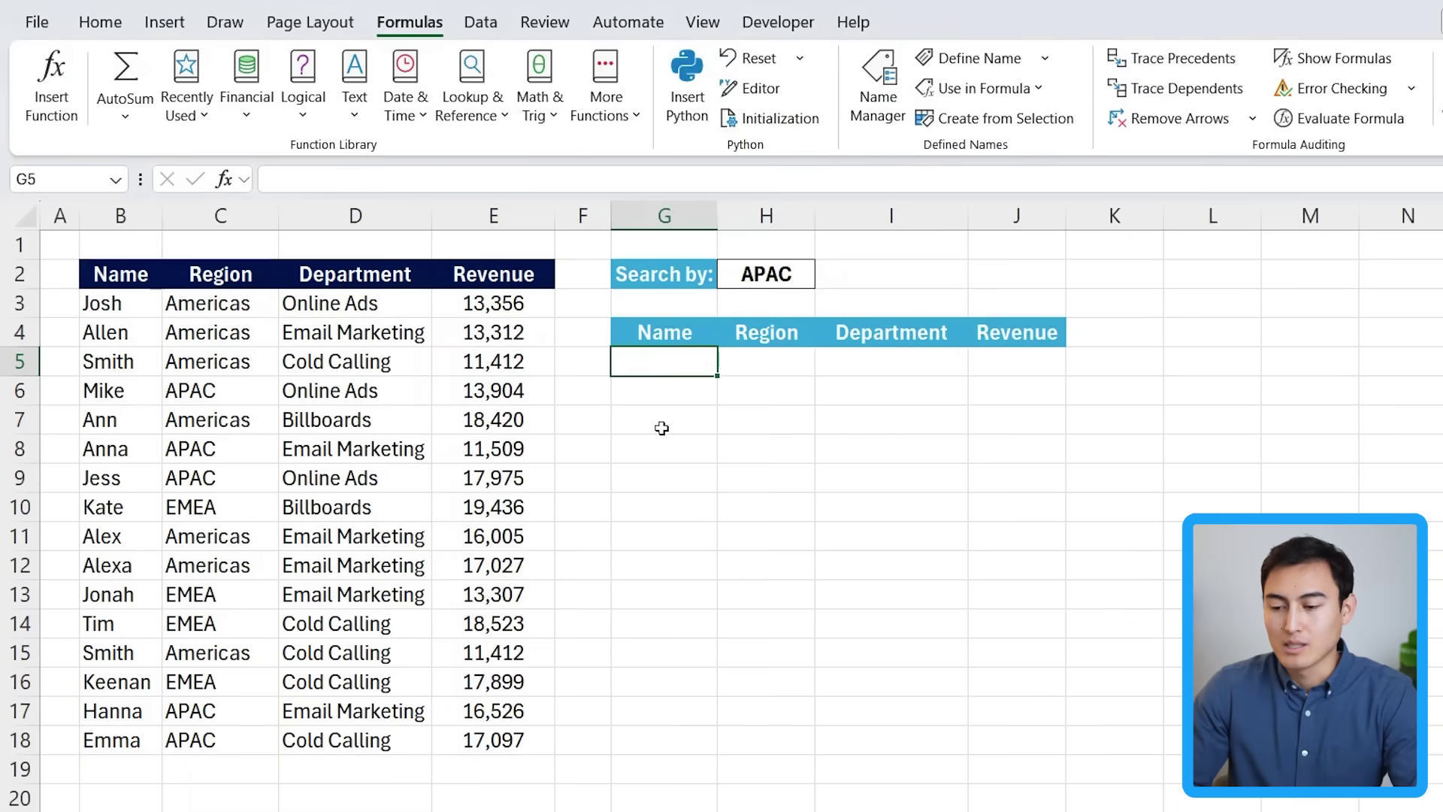
text(=Region_Filter()
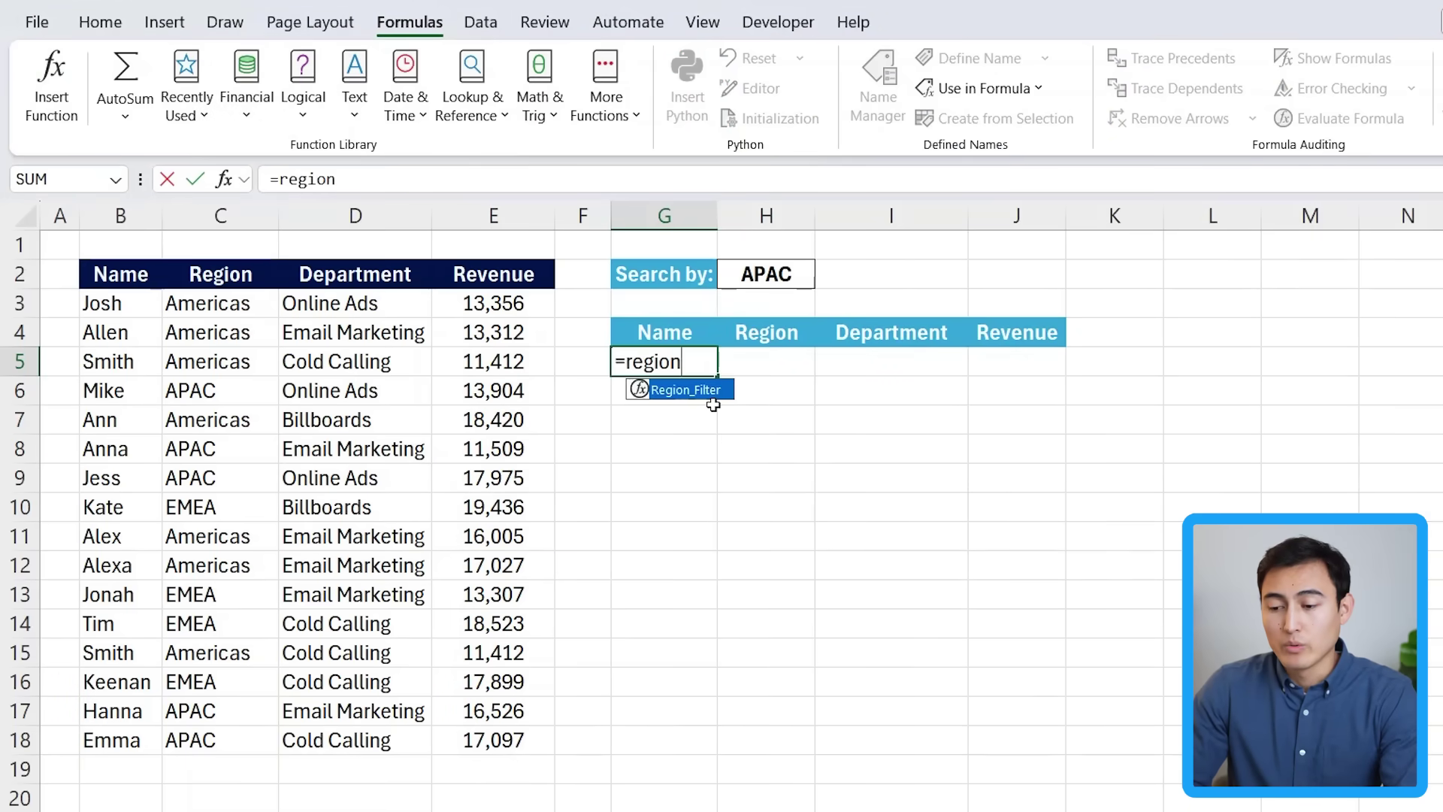
click(103, 278)
key(ctrl+shift+Down)
key(ctrl+shift+Right)
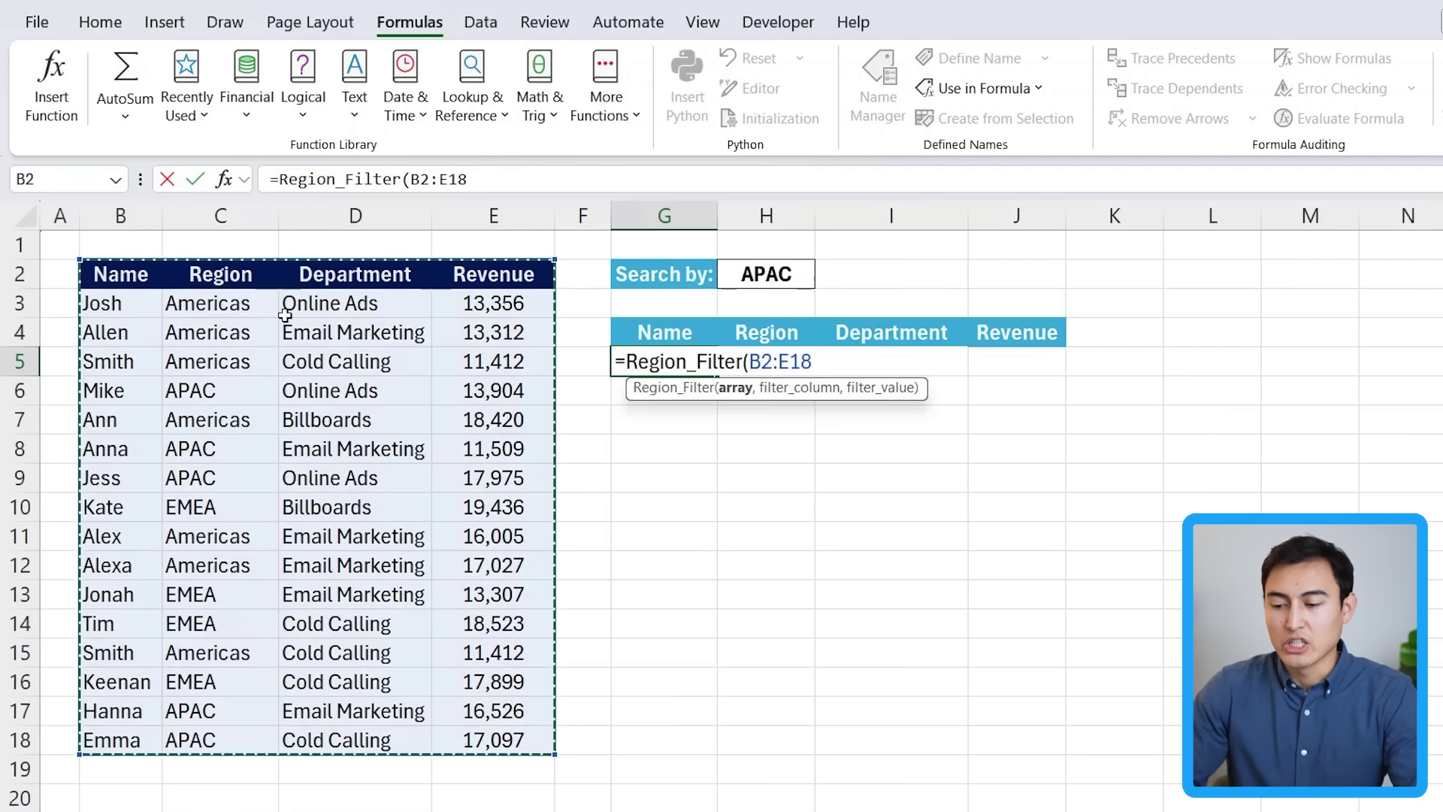
text(,)
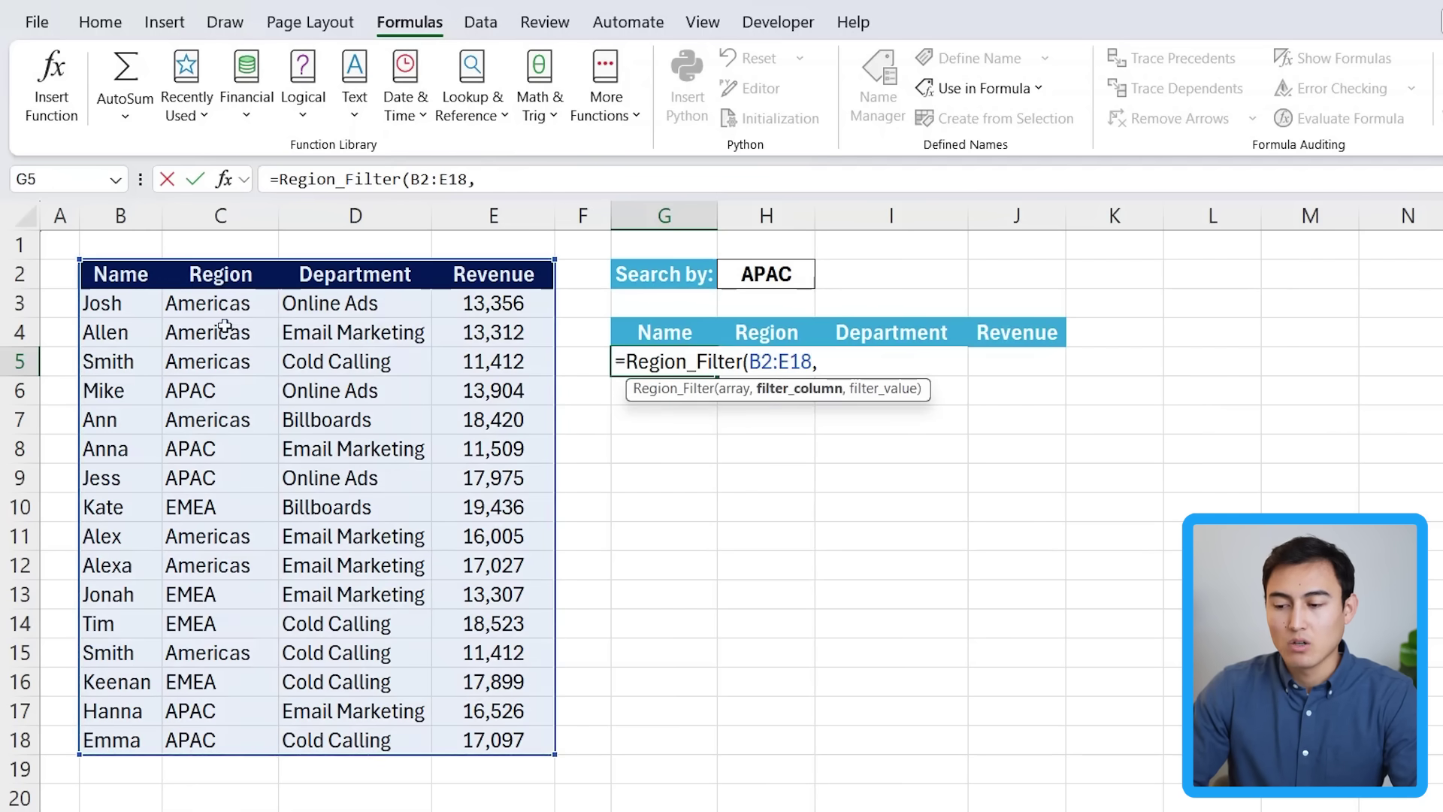
click(200, 277)
key(ctrl+shift+Down)
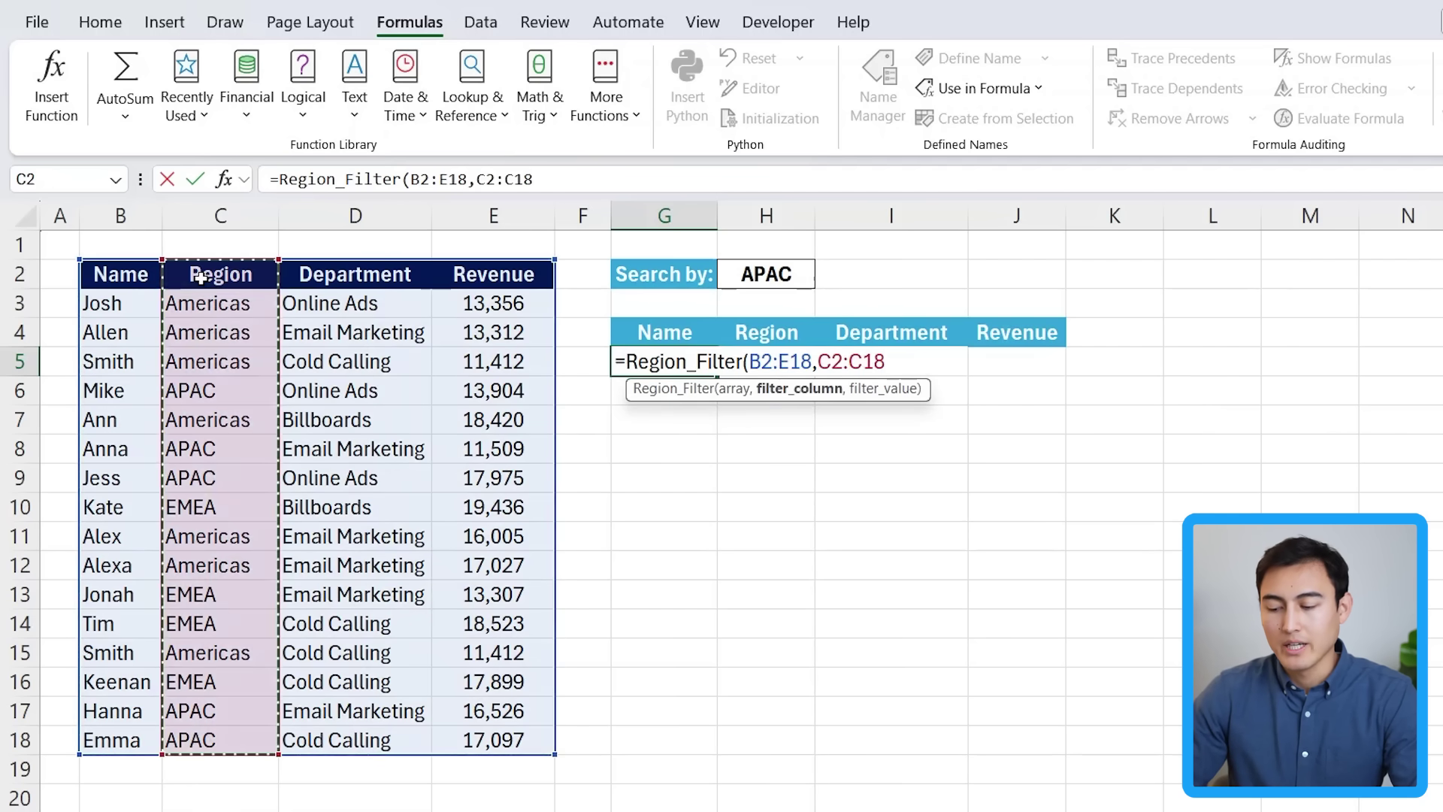
text(,)
click(744, 274)
text())
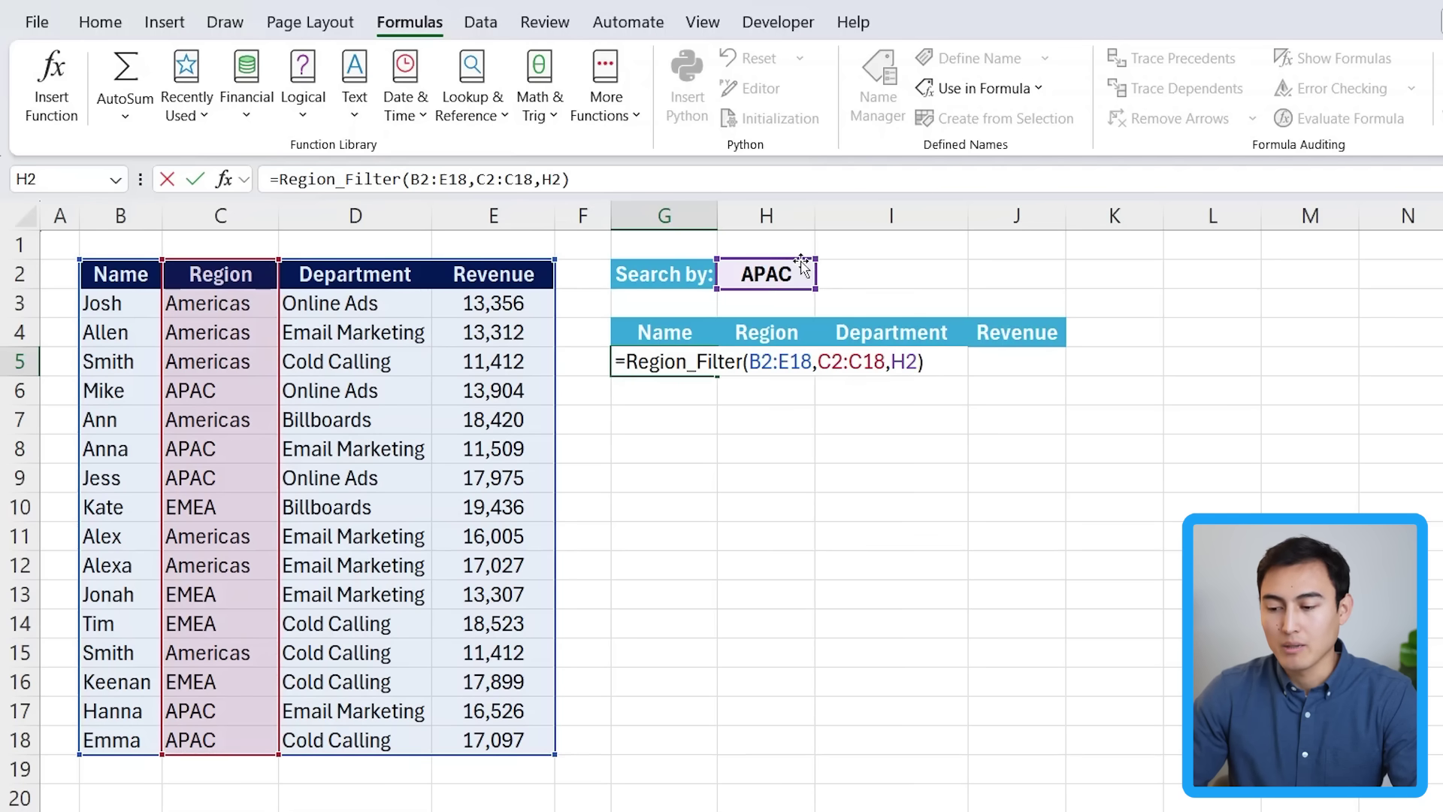
key(Return)
- Search Americas in H2 and highlight the duplicate Smith rows in the spilled results
key(Up)
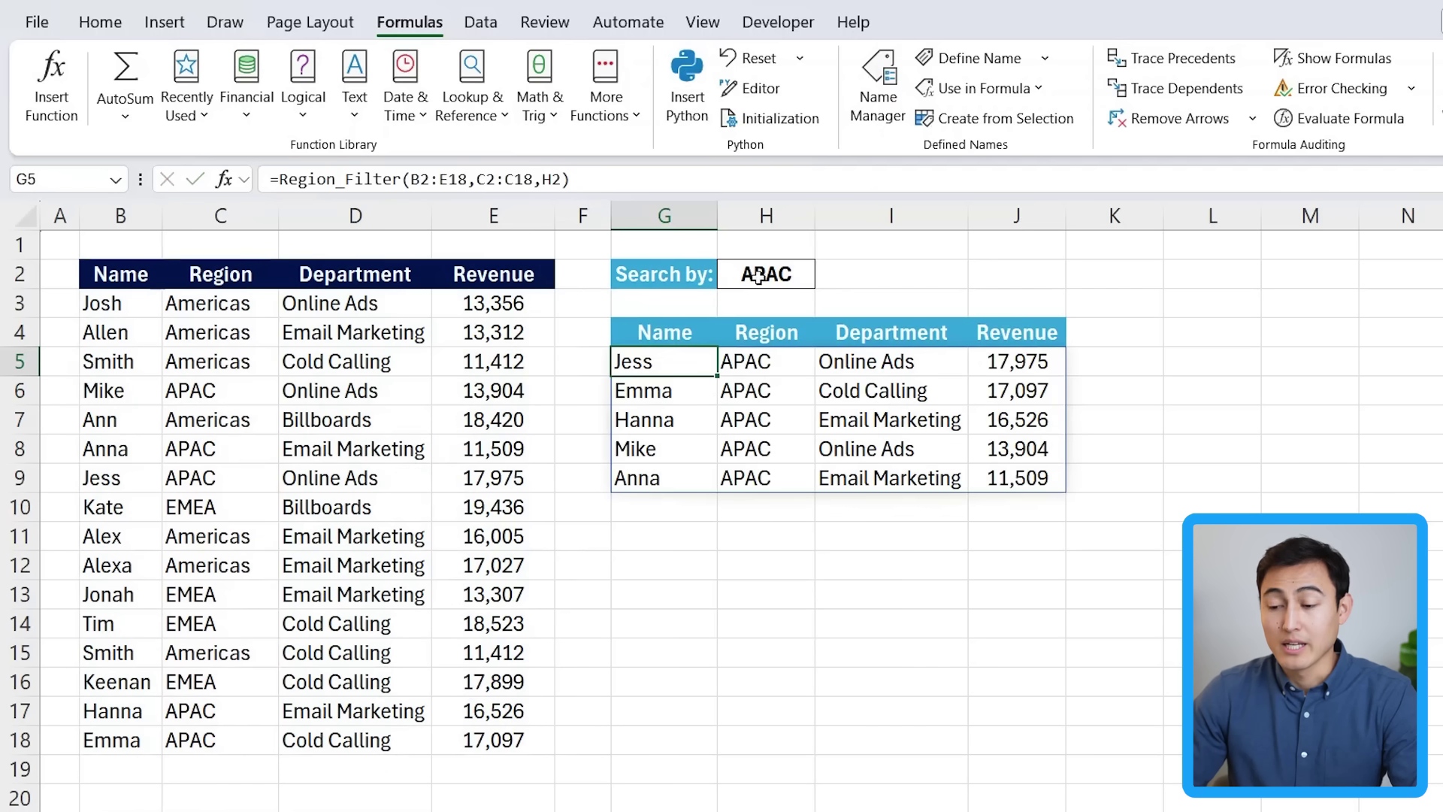
click(760, 277)
text(Americas)
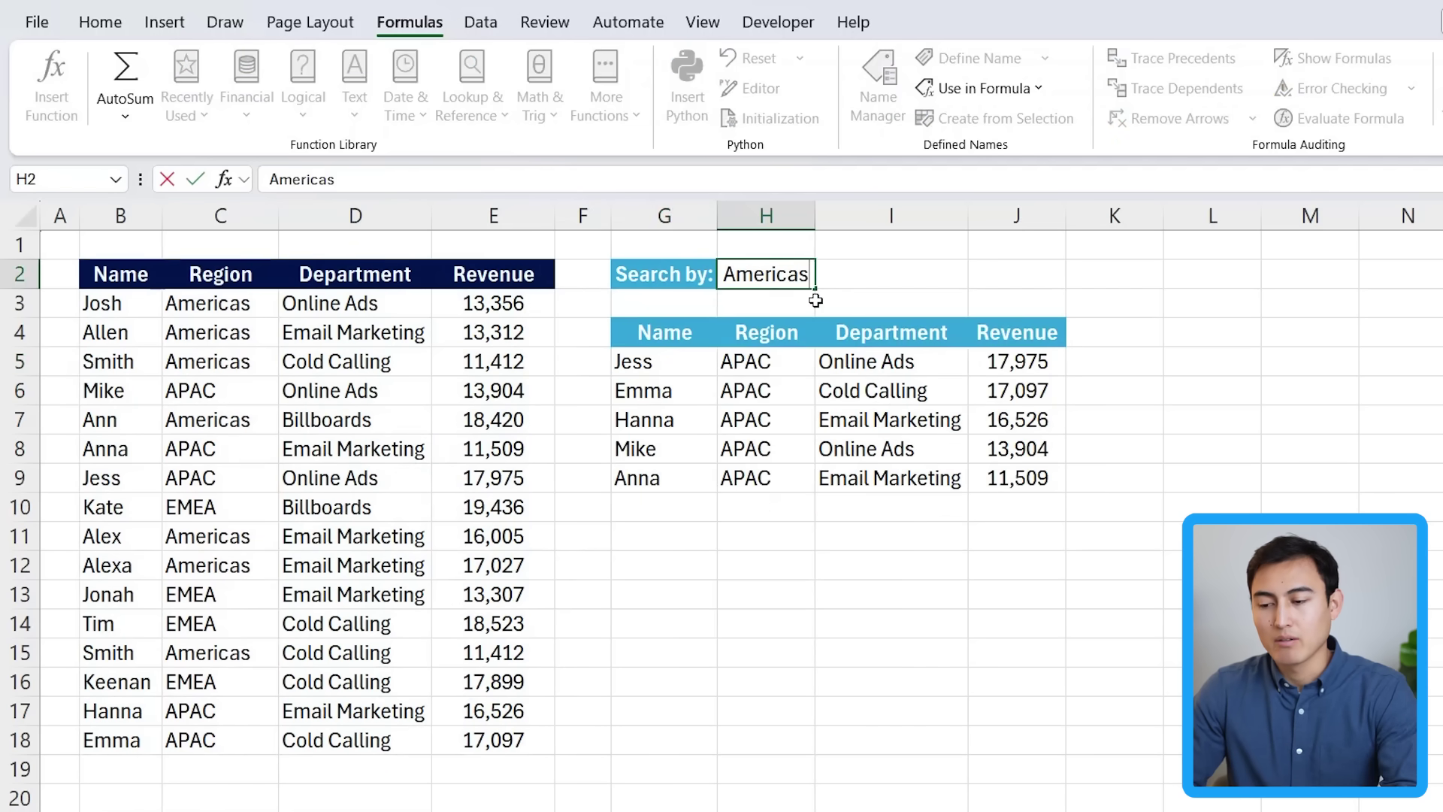
key(Return)
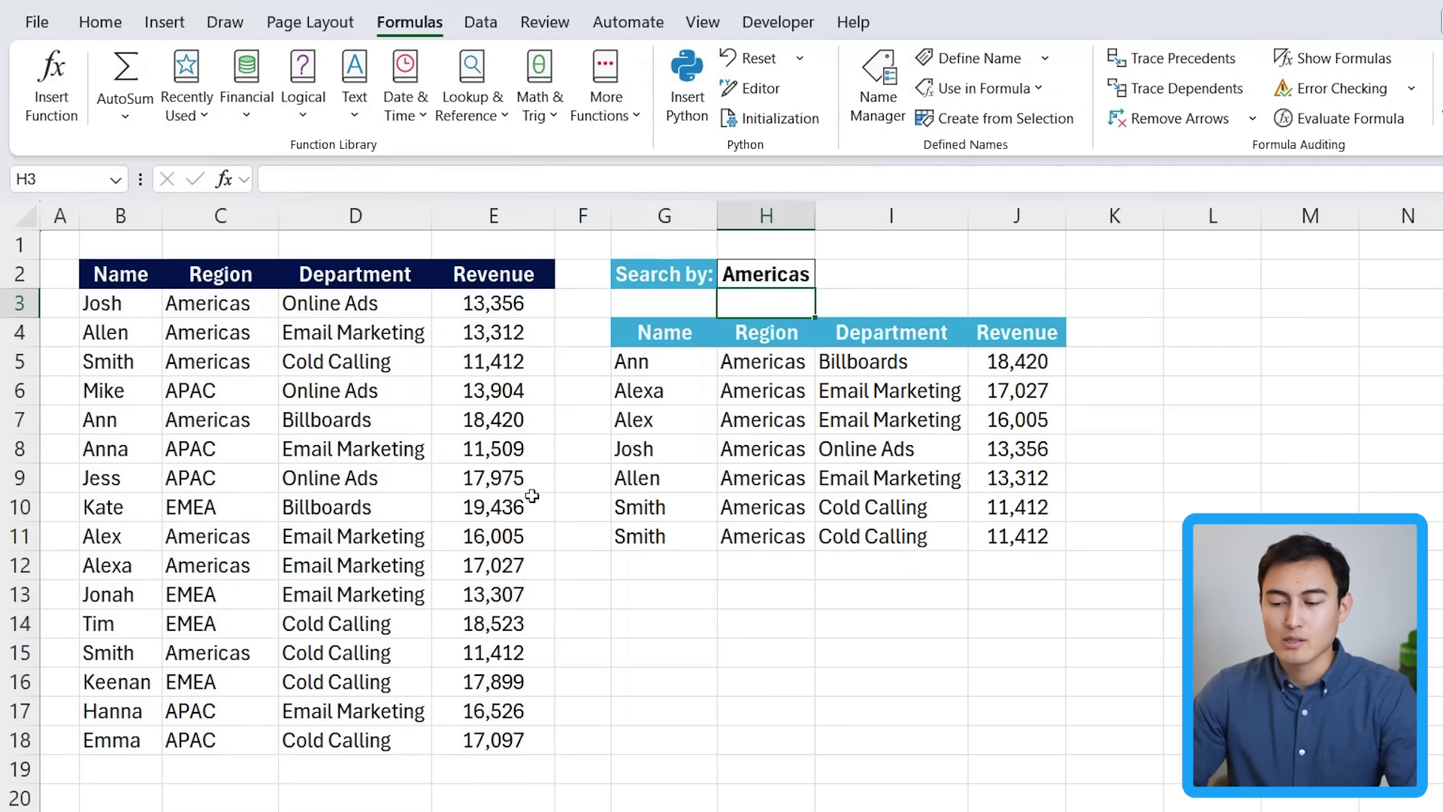
drag(630, 507, 1024, 544)
- Change the search value to Africa, leaving G5 showing the #CALC! no-match error
key(Up)
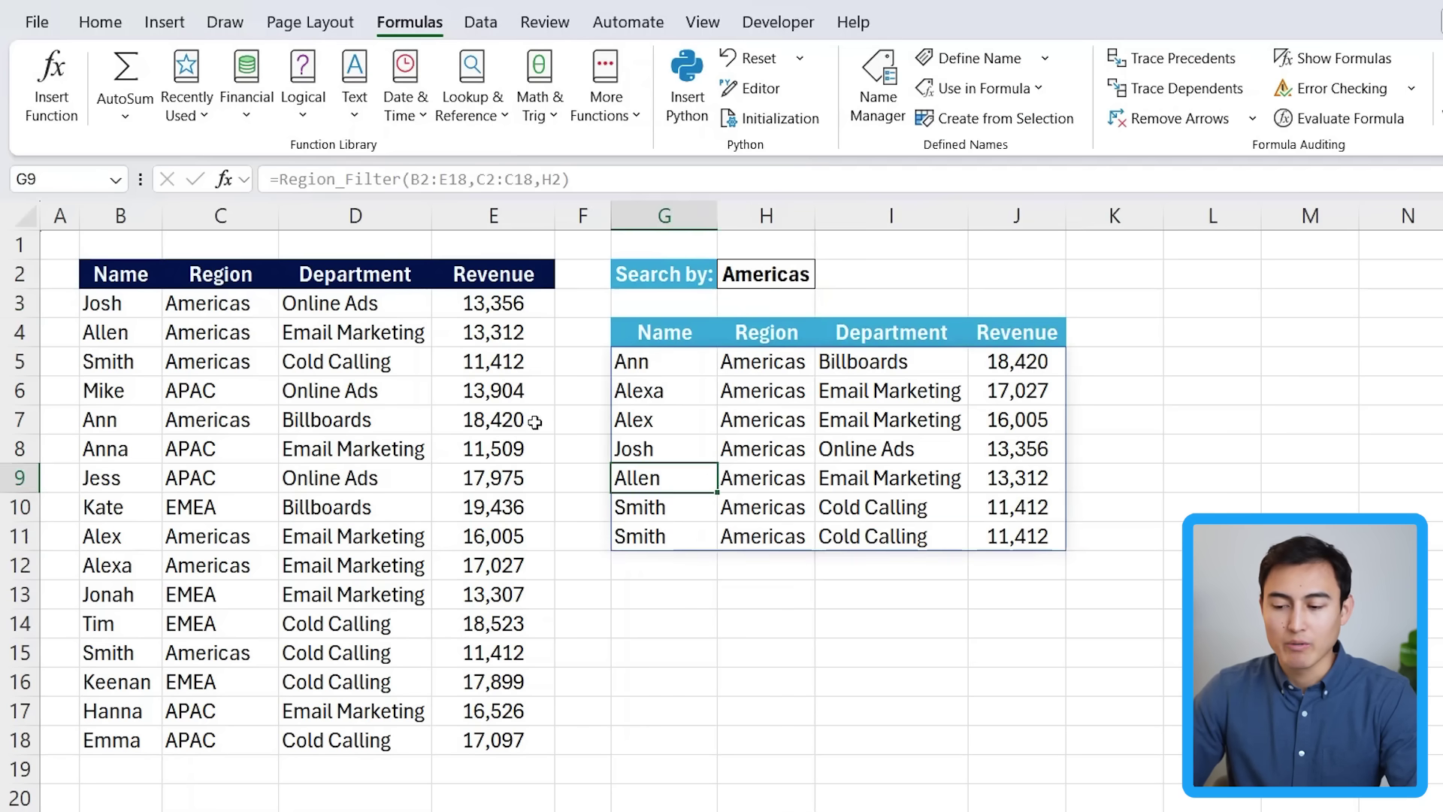
key(Up)
click(713, 275)
click(728, 284)
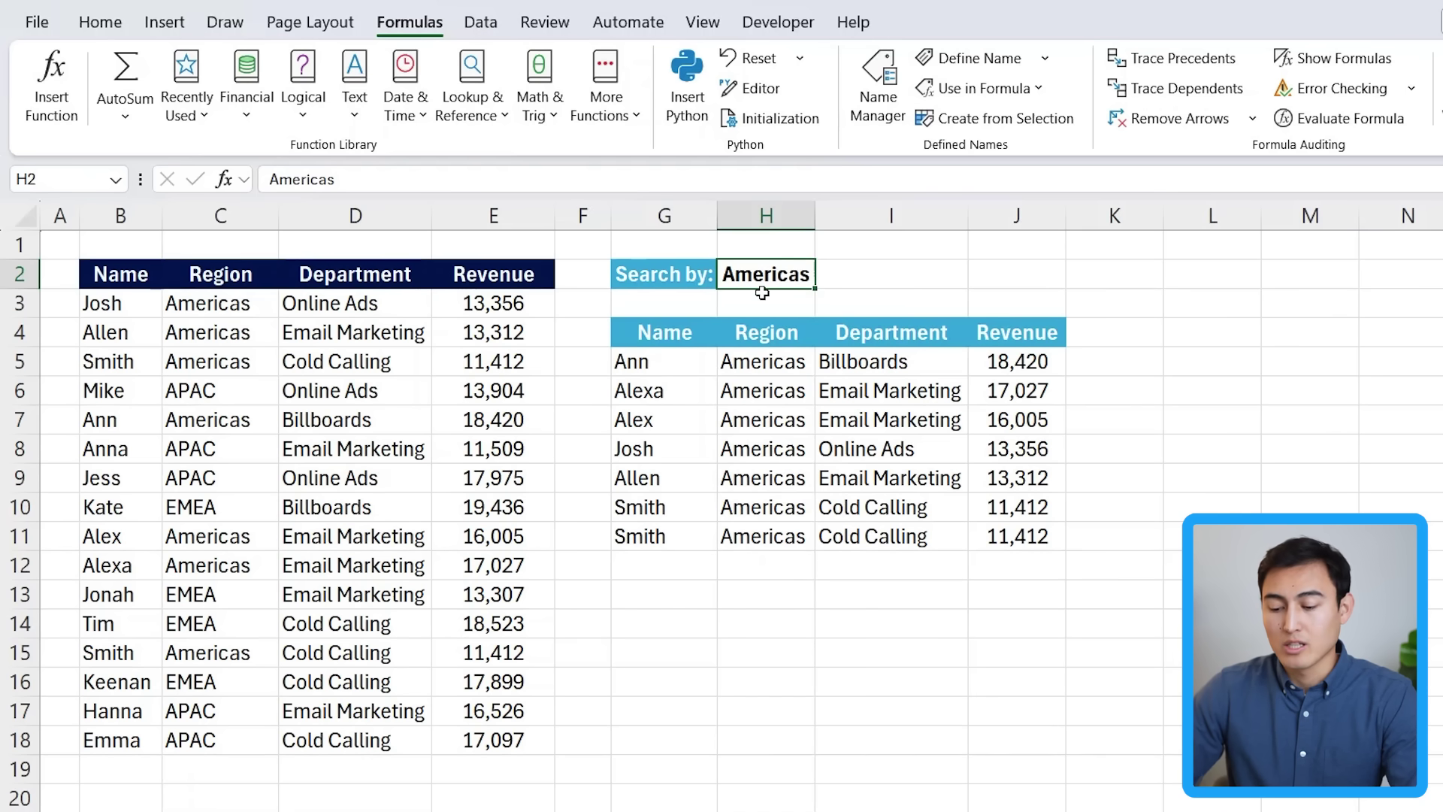
text(Afr)
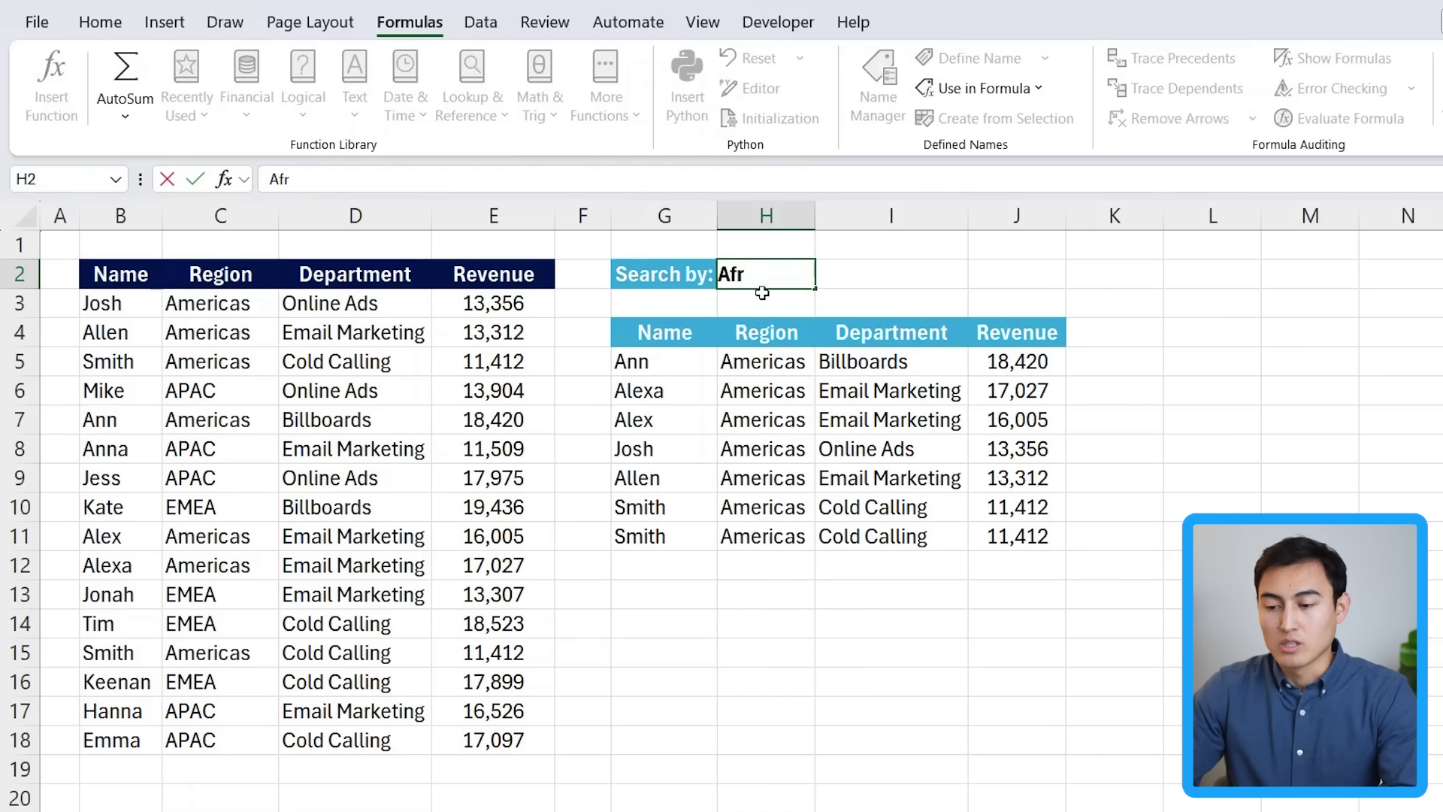
key(Return)
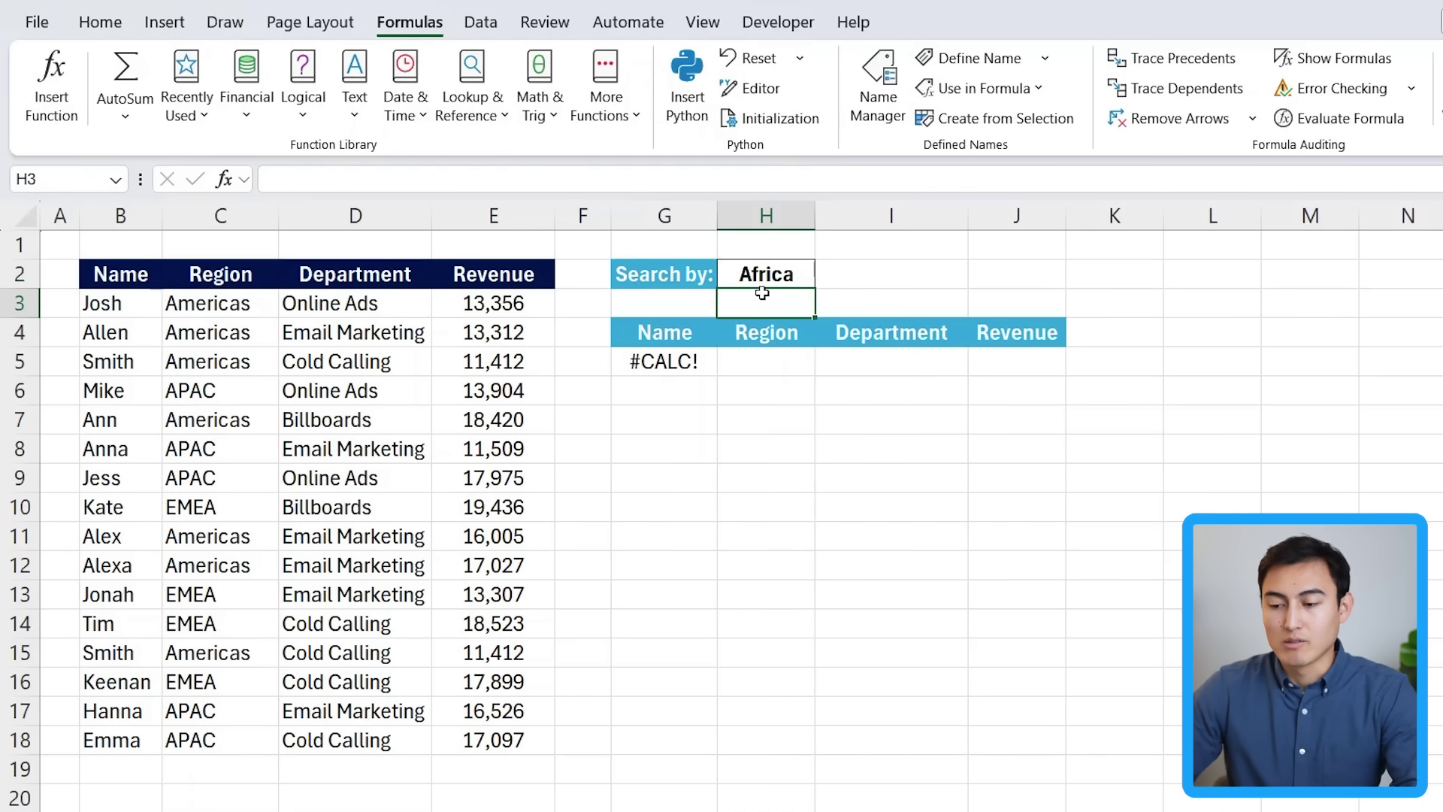
click(652, 369)
key(Up)
key(Up)
key(Up)
key(Right)
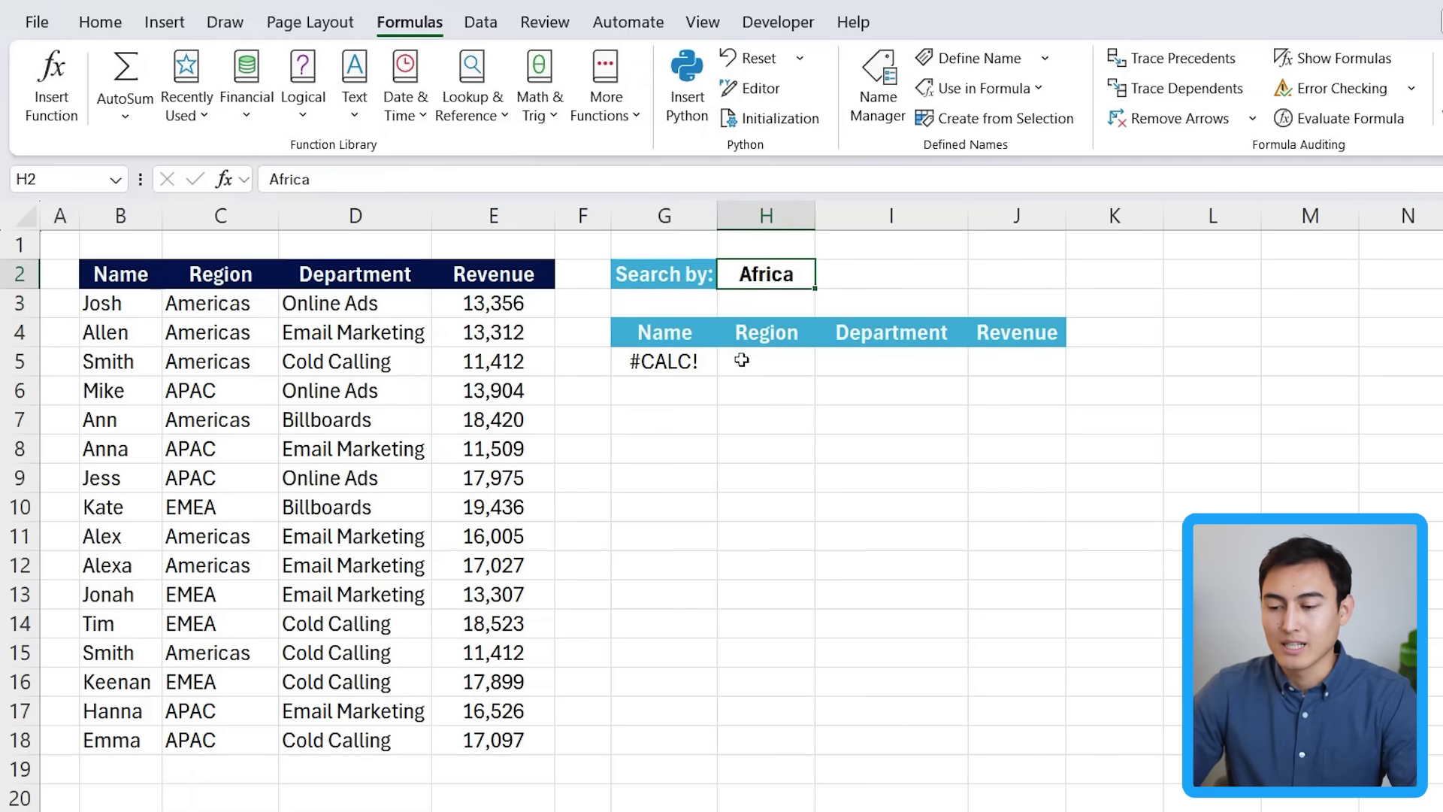
- Wrap Region_Filter's SORT(FILTER(...)) result in UNIQUE in Name Manager and save the definition
click(875, 107)
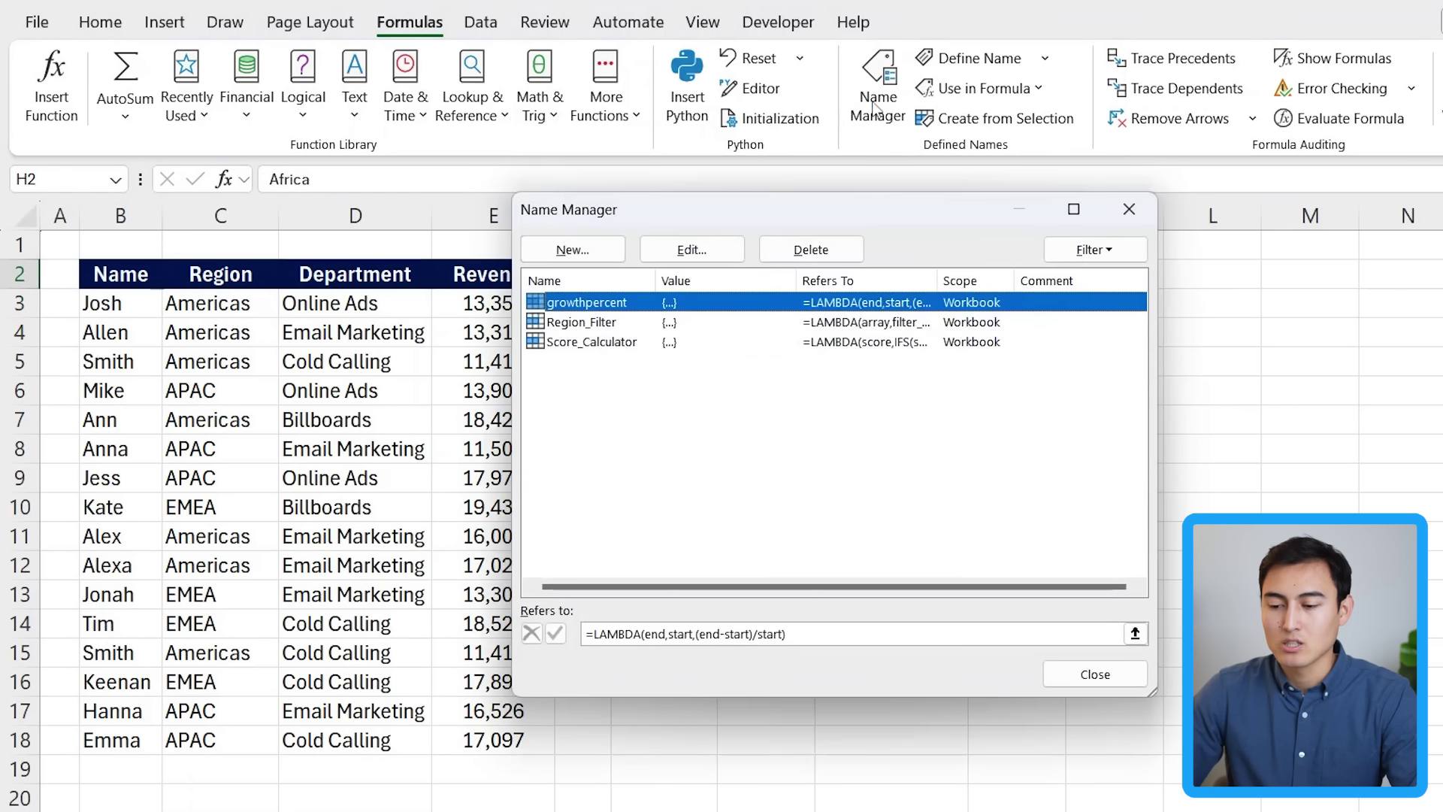
click(612, 324)
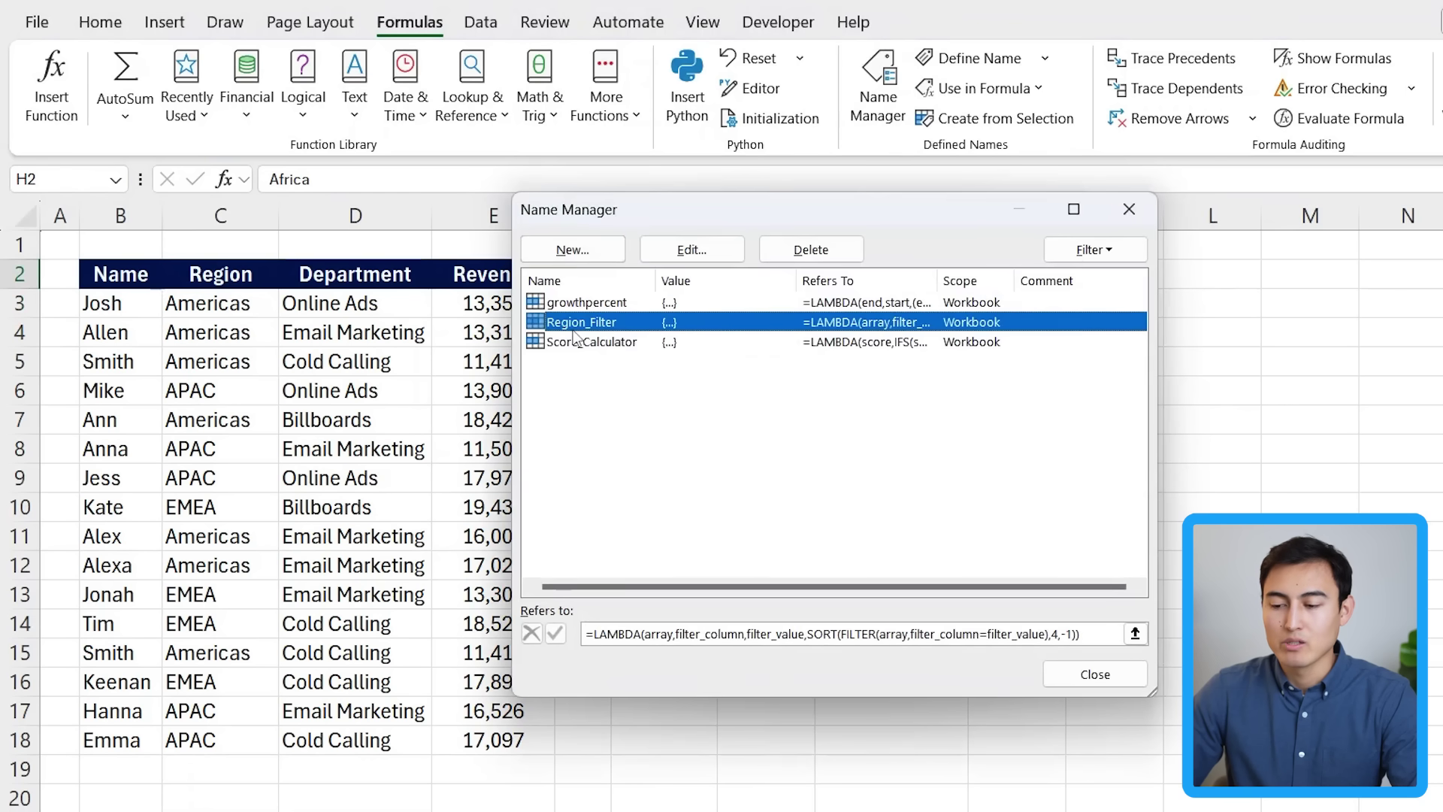
click(702, 252)
click(780, 545)
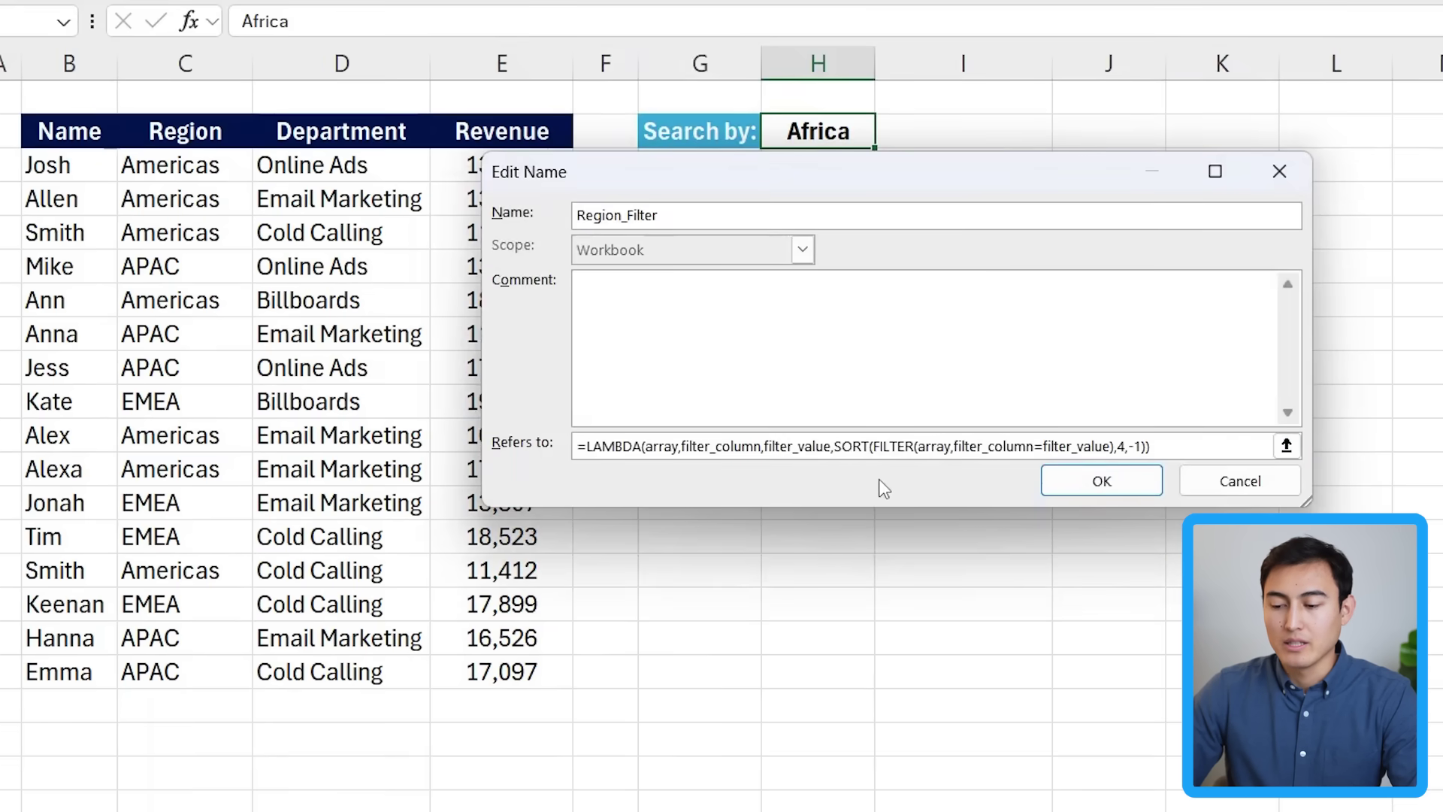
text(arr)
key(BackSpace)
key(BackSpace)
key(BackSpace)
text(UNIQUE)
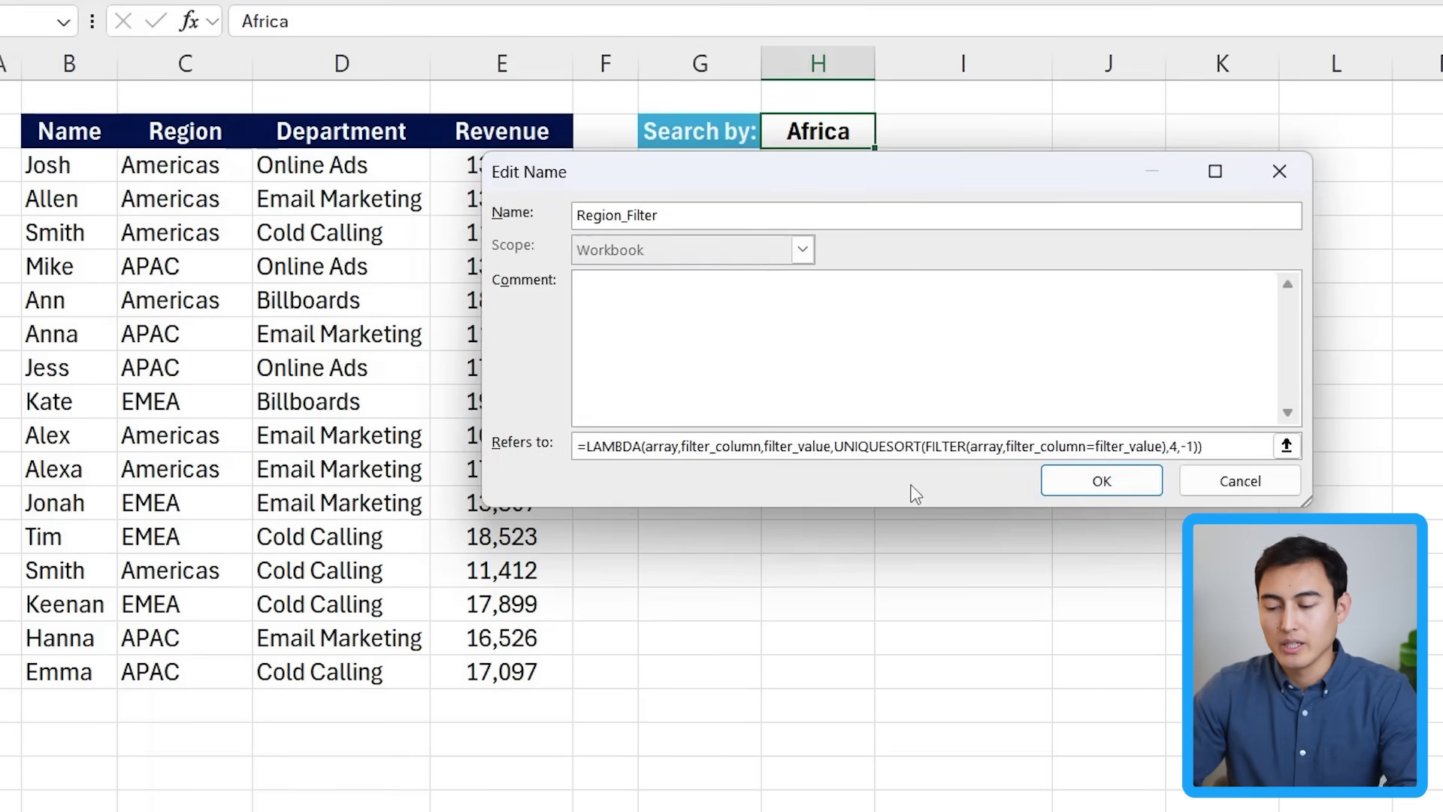
text(()
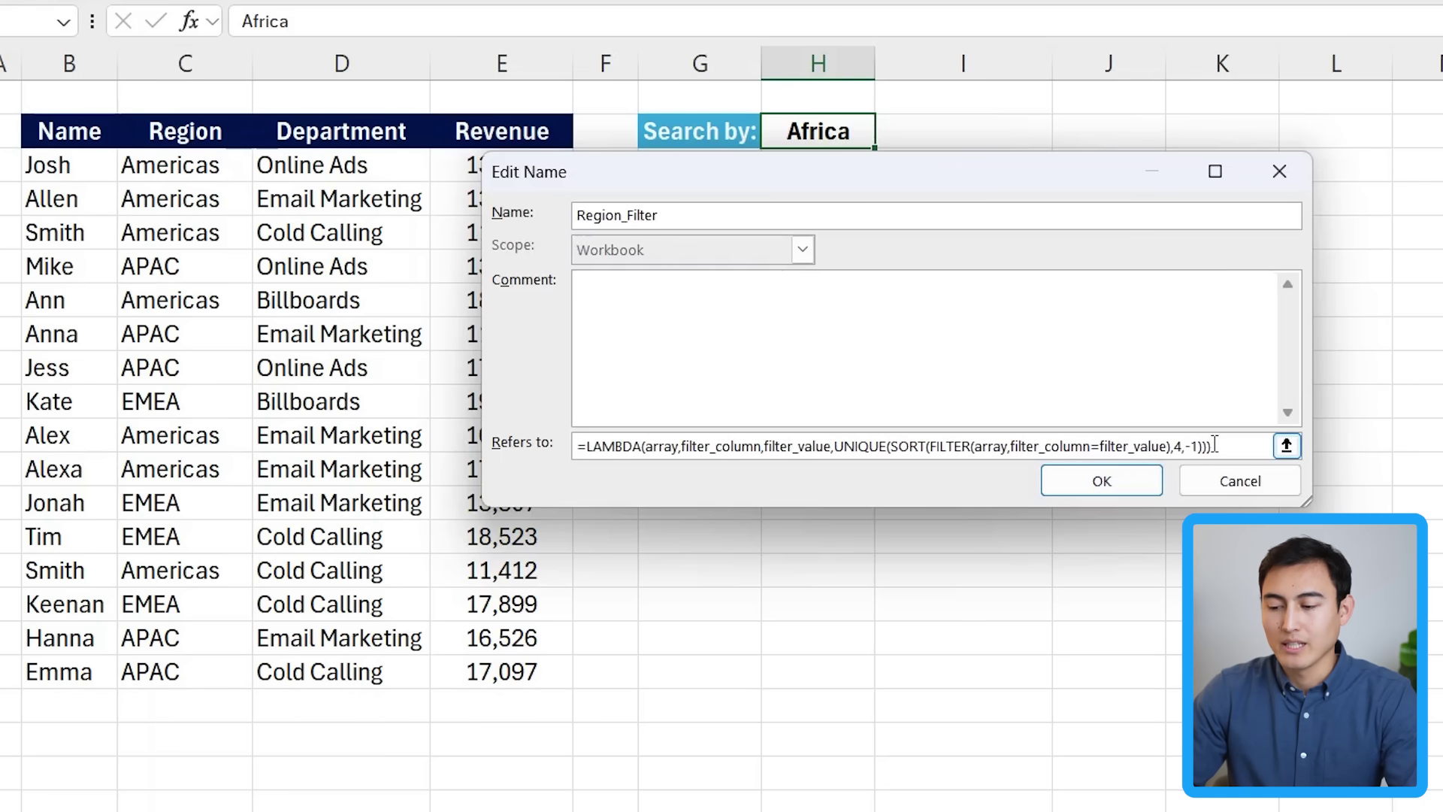
click(1110, 484)
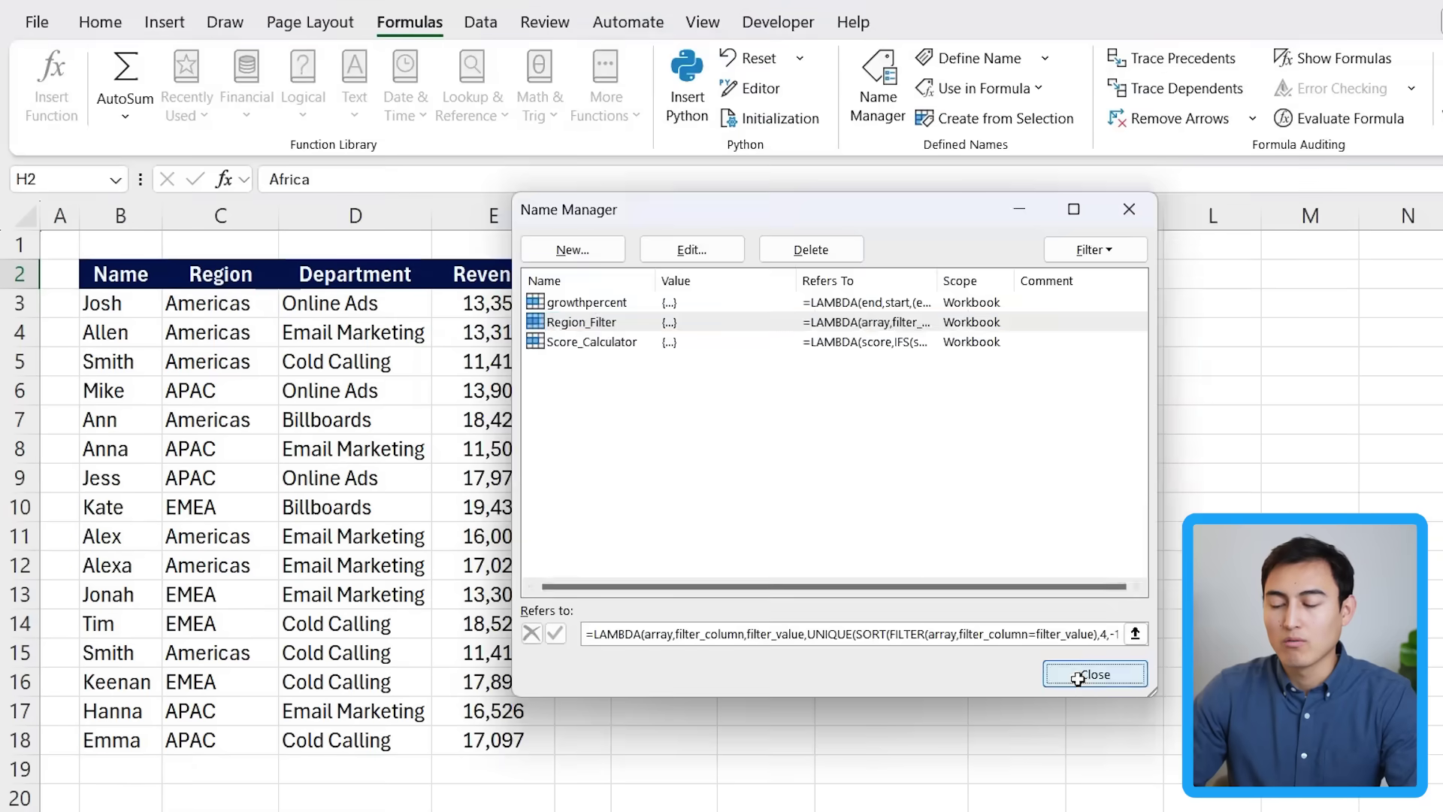
click(1078, 677)
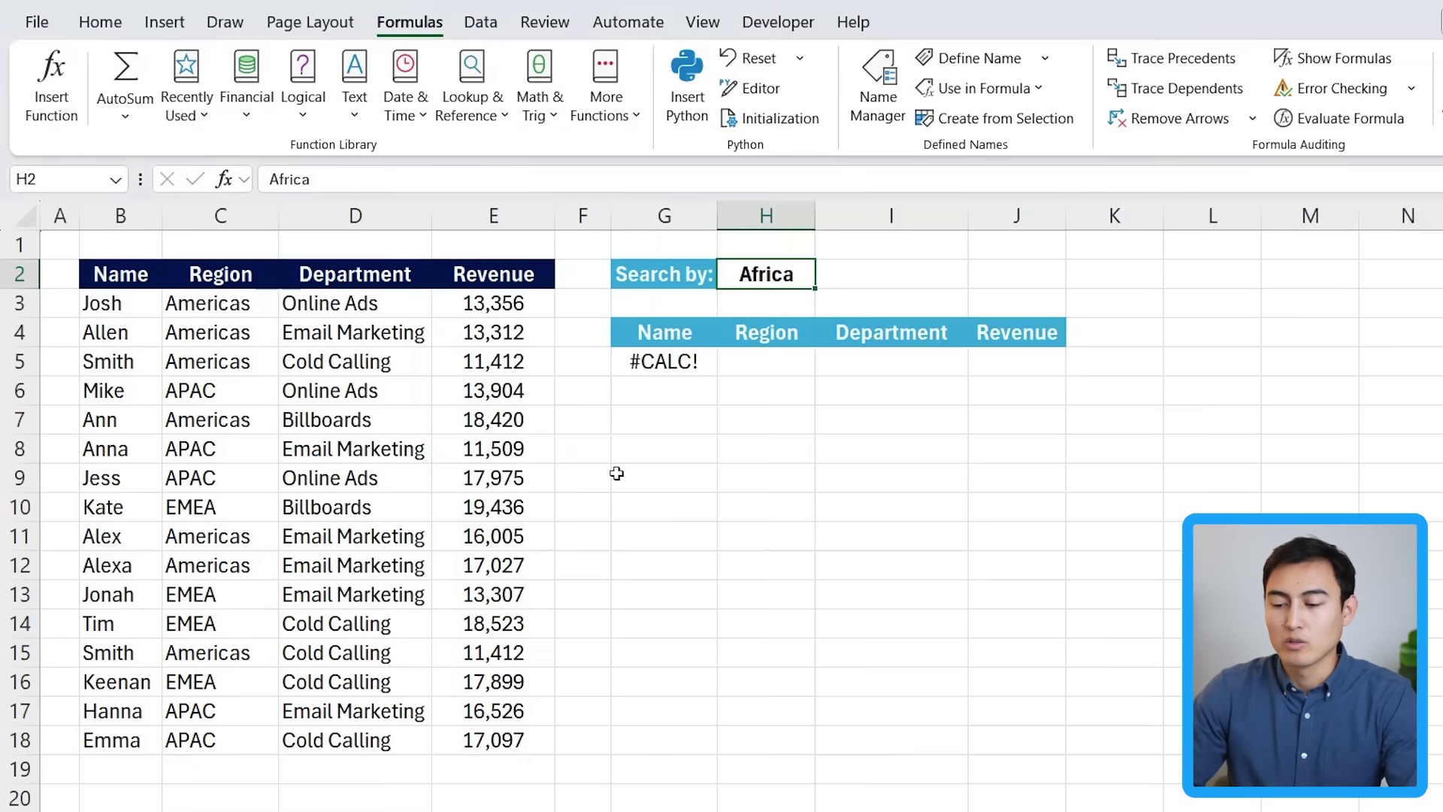
- Search Americas in H2 and inspect the six listed rows, including the Smith entries
double_click(777, 274)
text(Americas)
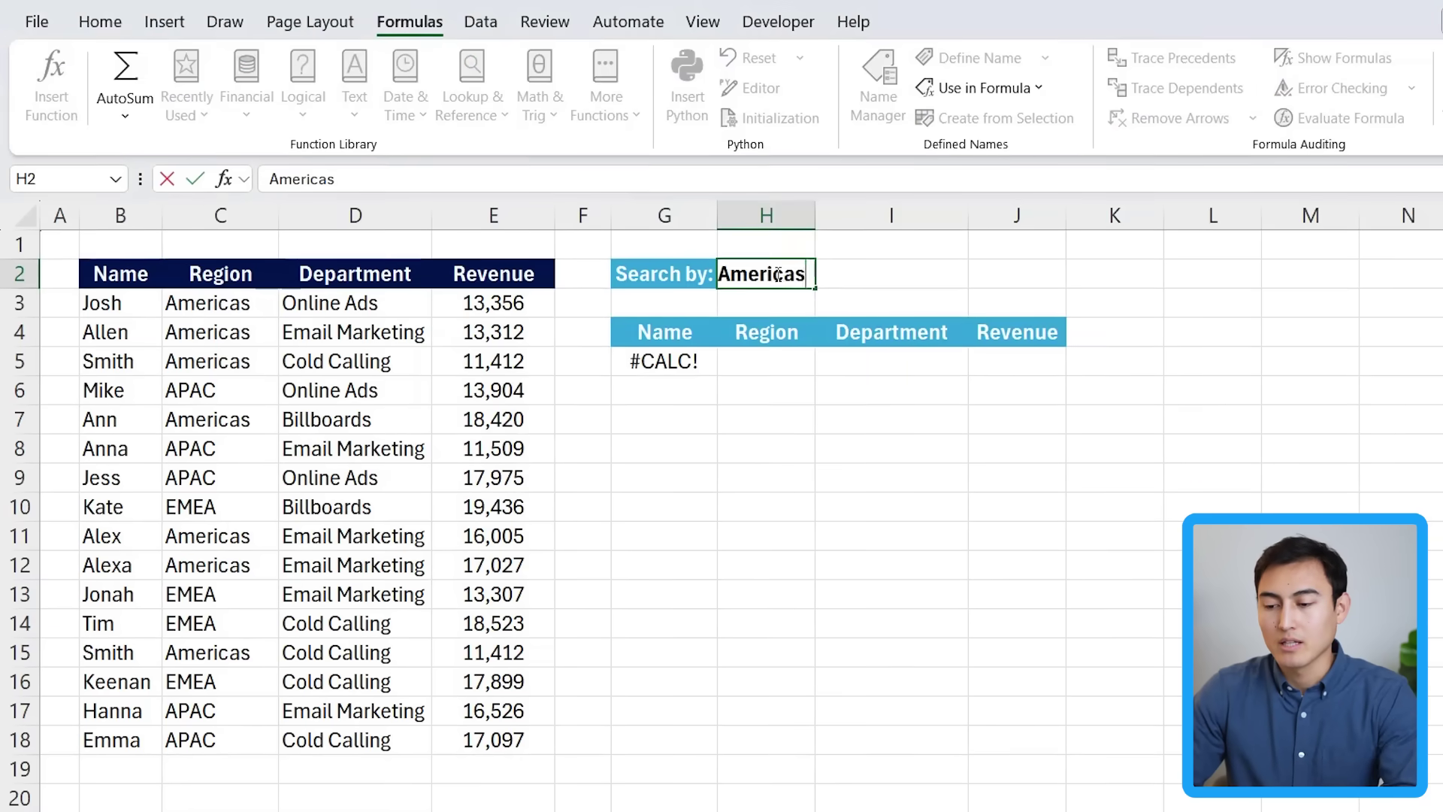
key(Return)
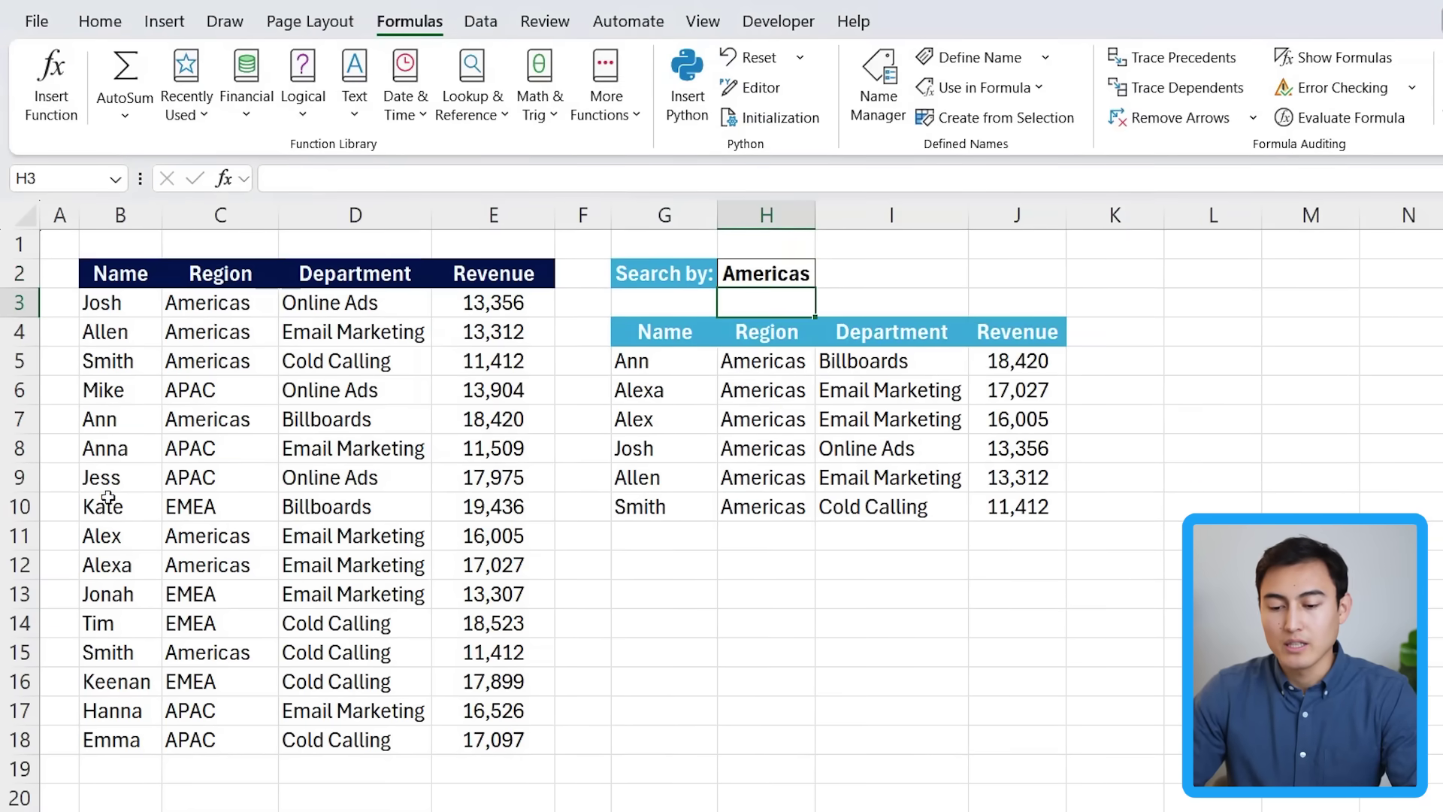
click(113, 651)
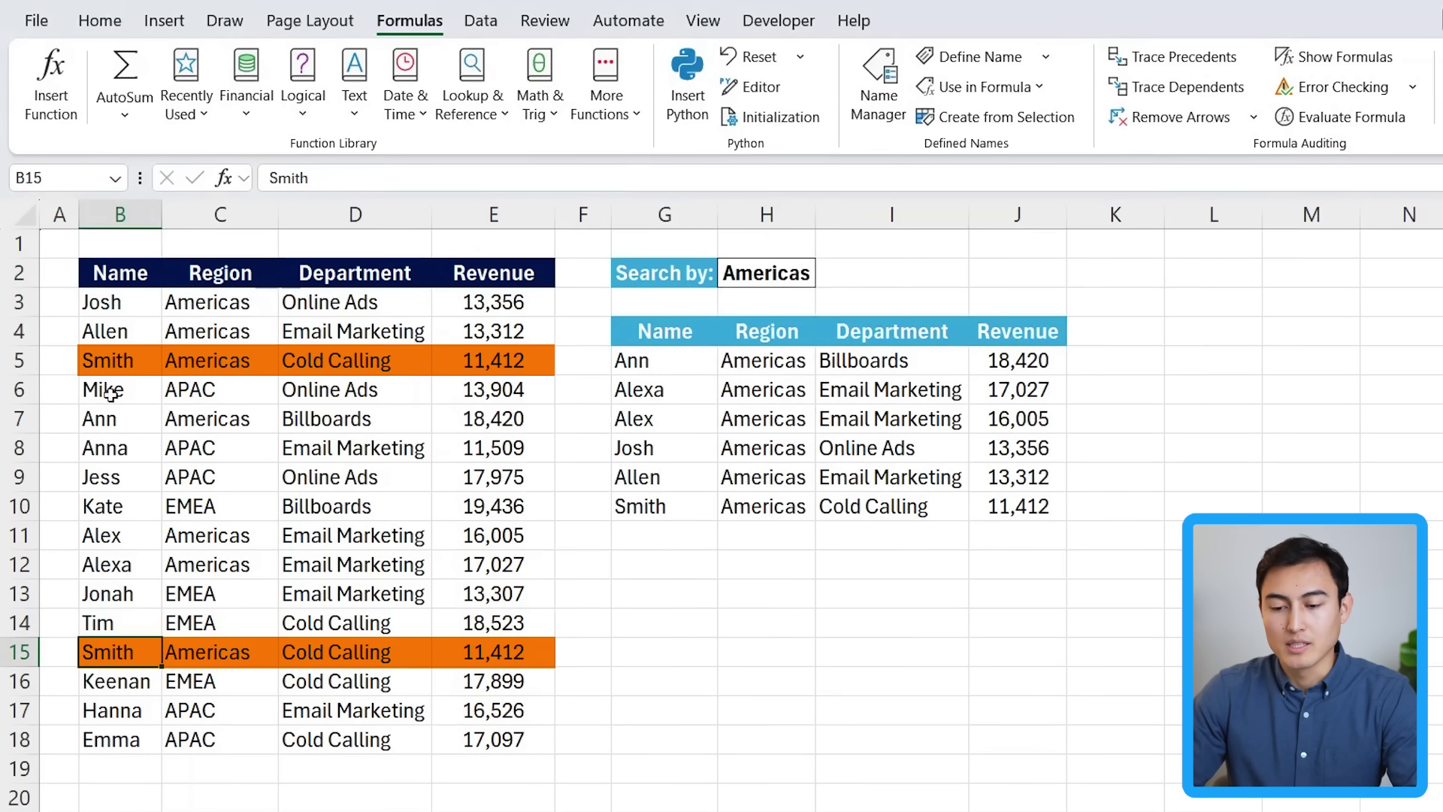
click(88, 360)
click(703, 505)
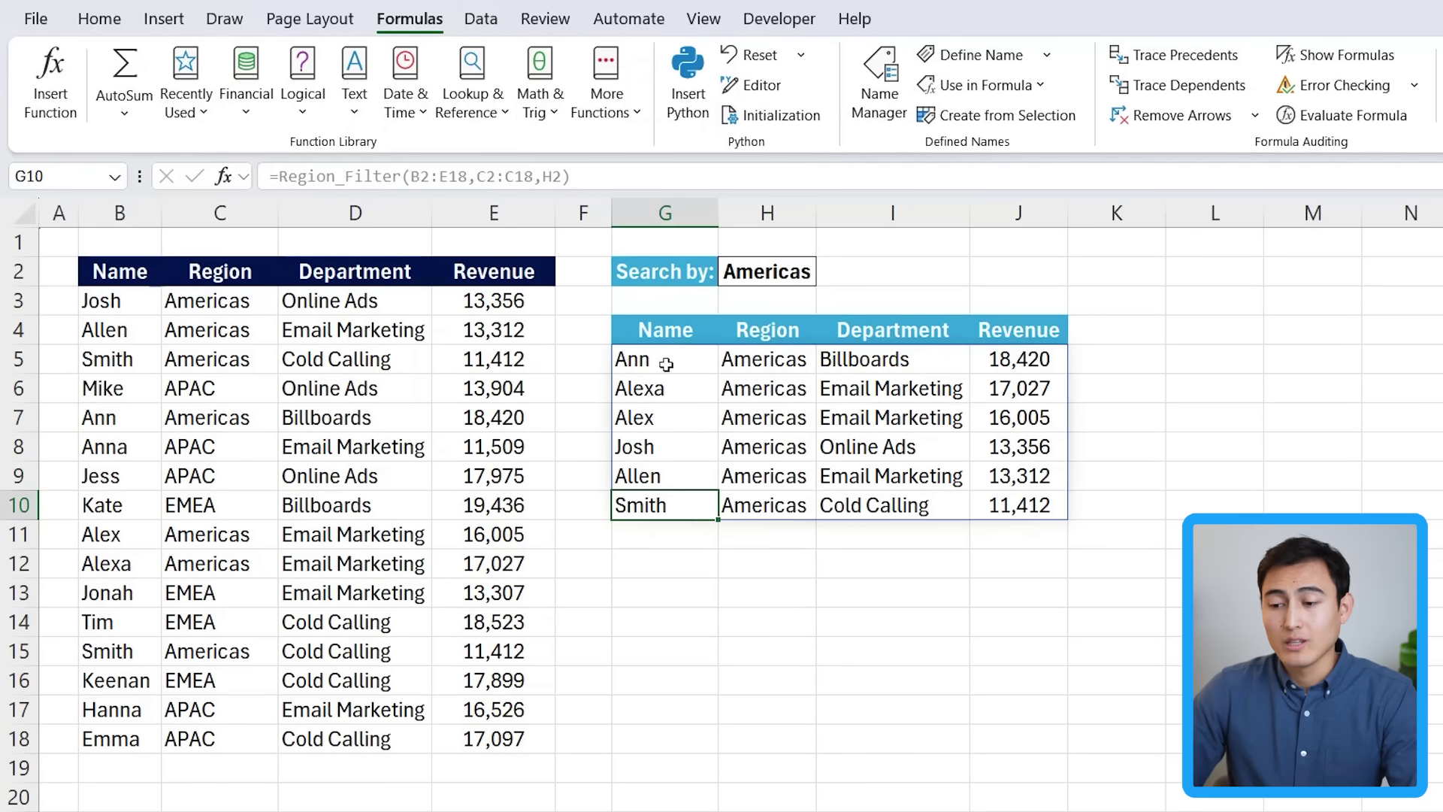
- Change the search term to hh, leaving G5 at #CALC!
click(767, 278)
text(hh)
key(Return)
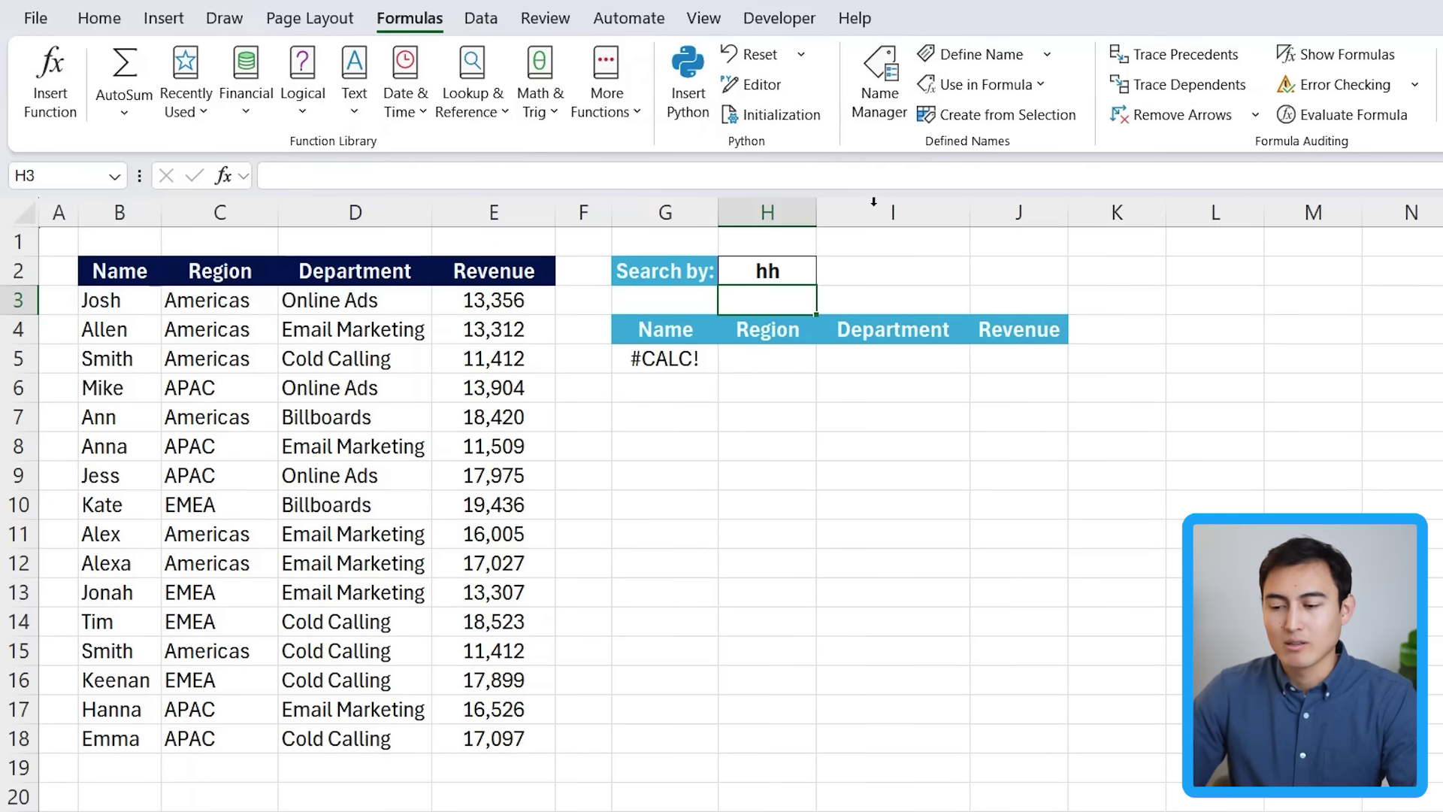
- Wrap Region_Filter's UNIQUE result in IFERROR returning "There's no matching value" and save it
click(881, 98)
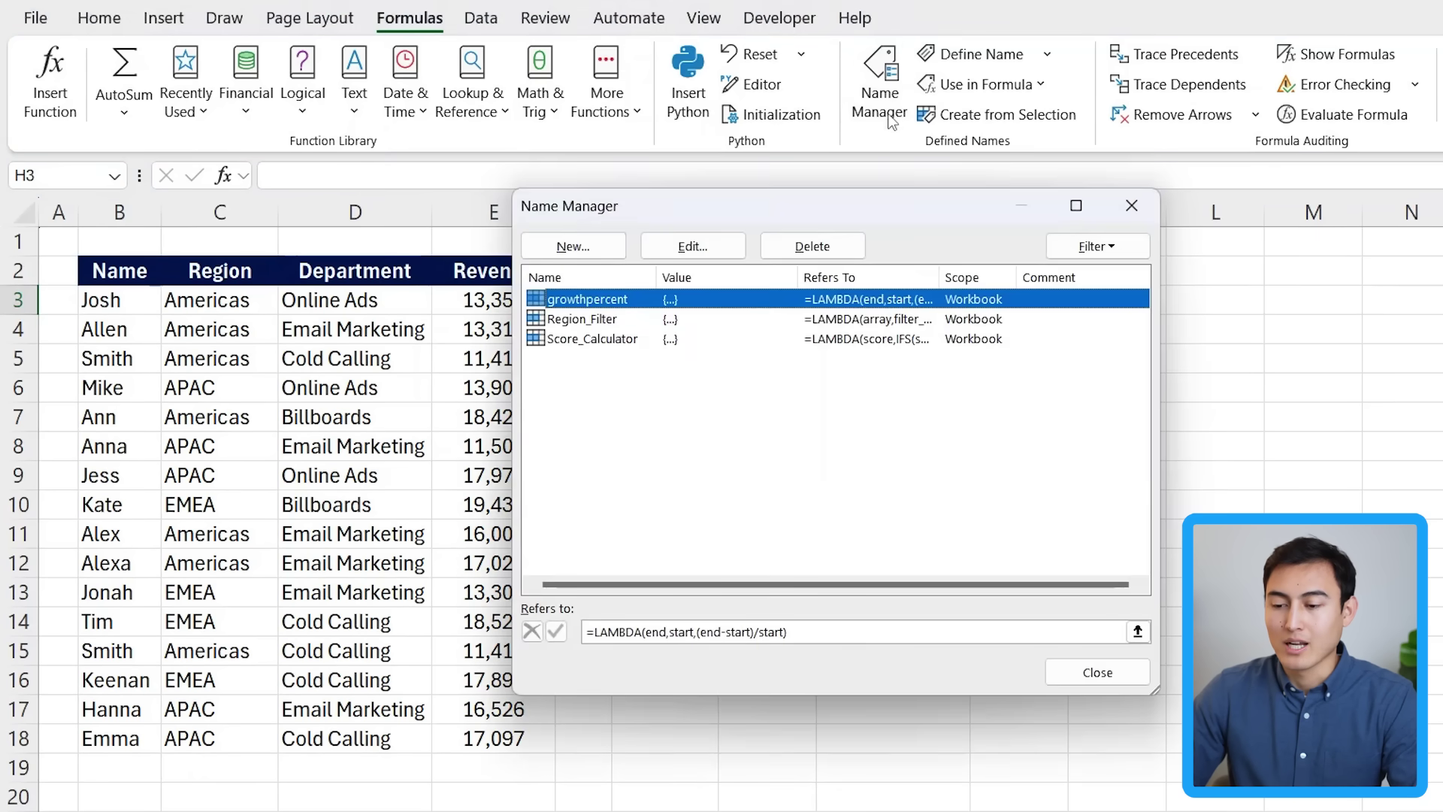
click(586, 322)
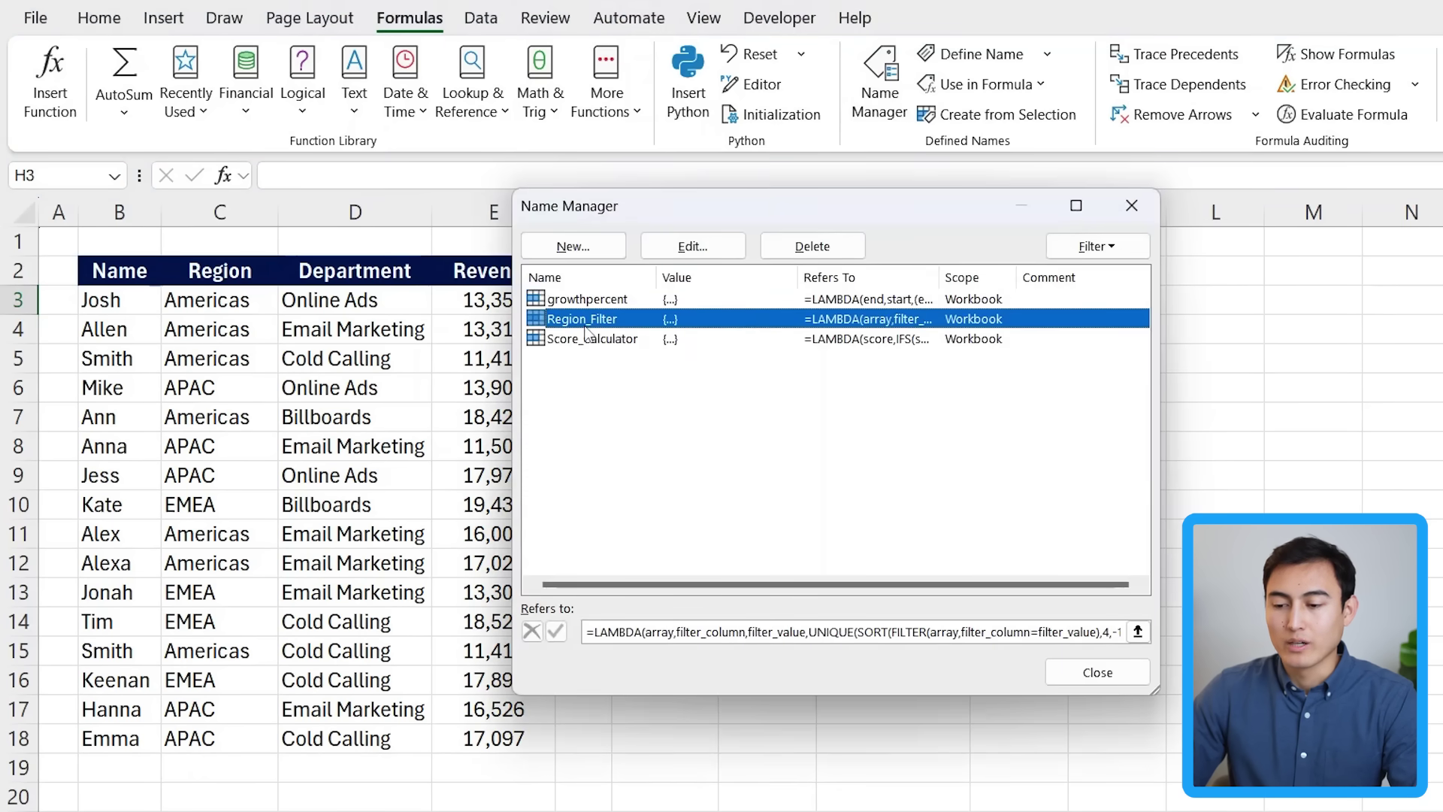
click(690, 247)
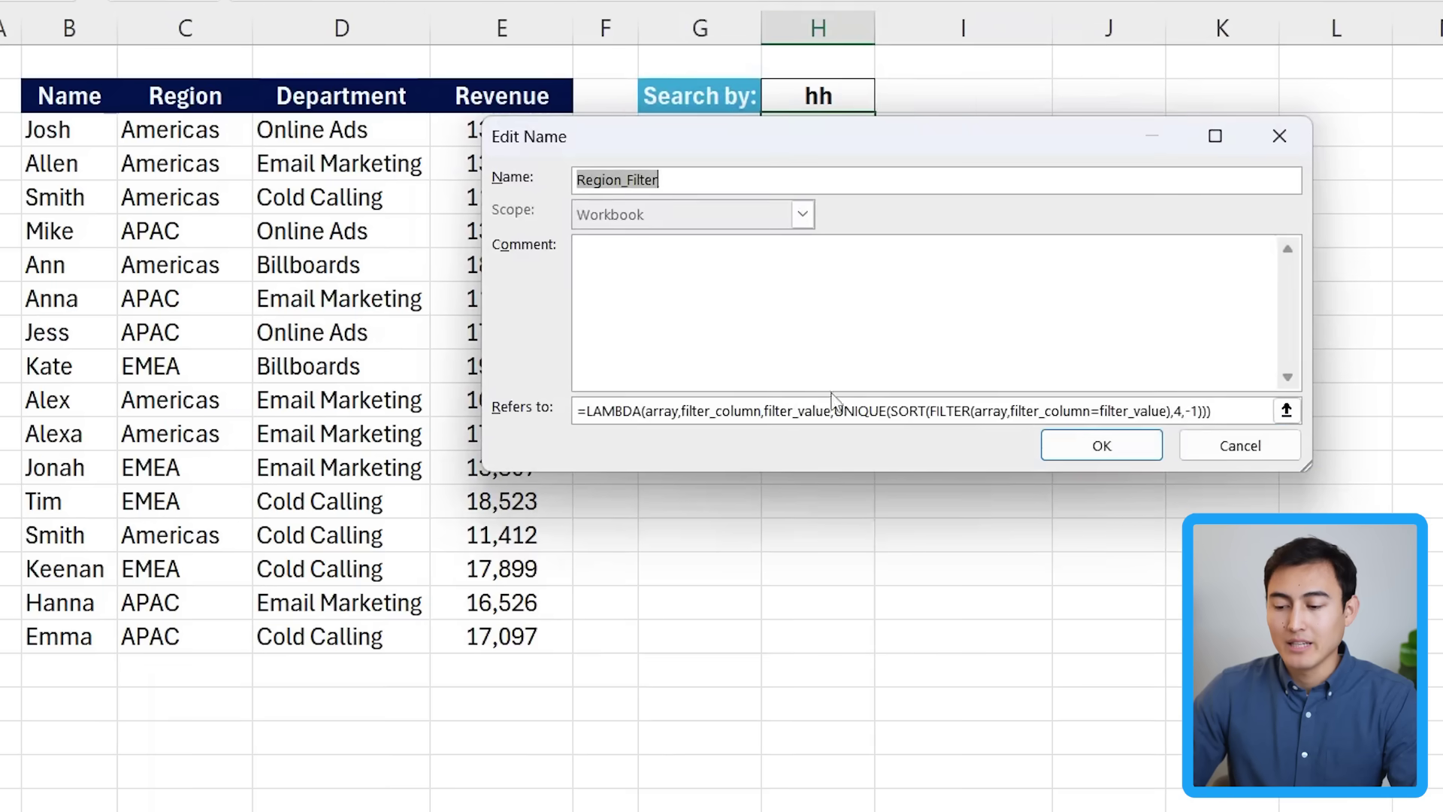
click(835, 410)
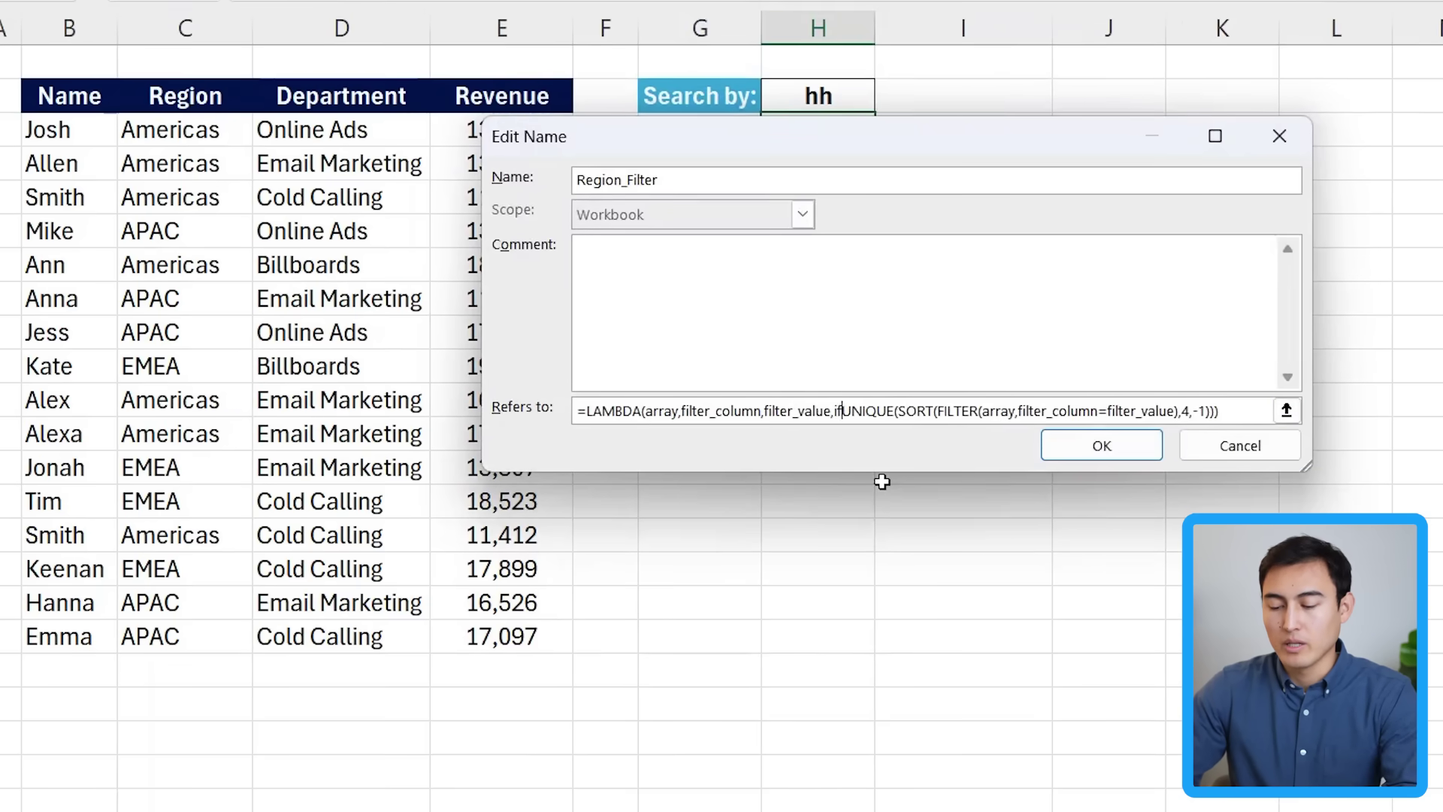
text(IFERROR()
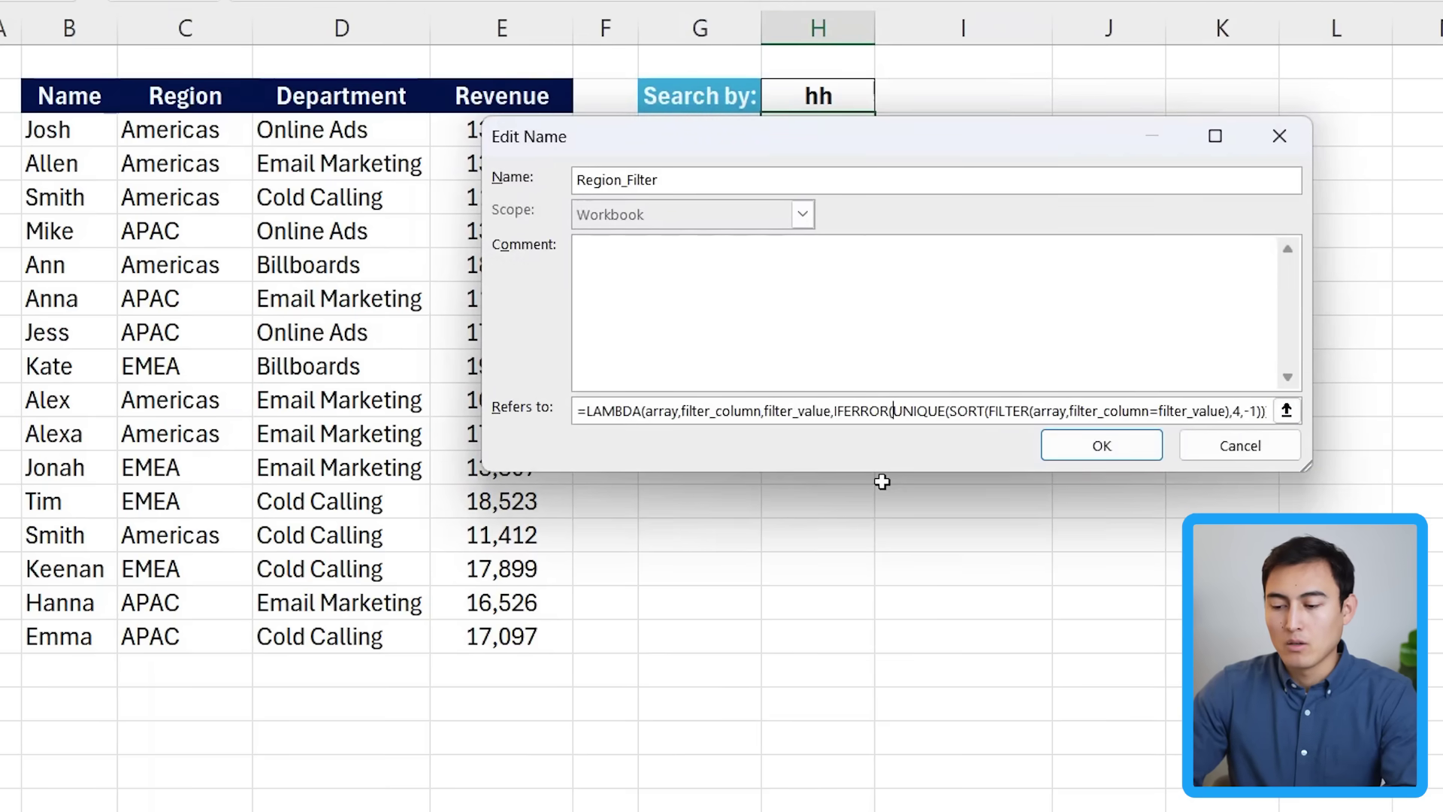
click(1244, 412)
text(-)
drag(1311, 471, 1407, 485)
click(1281, 421)
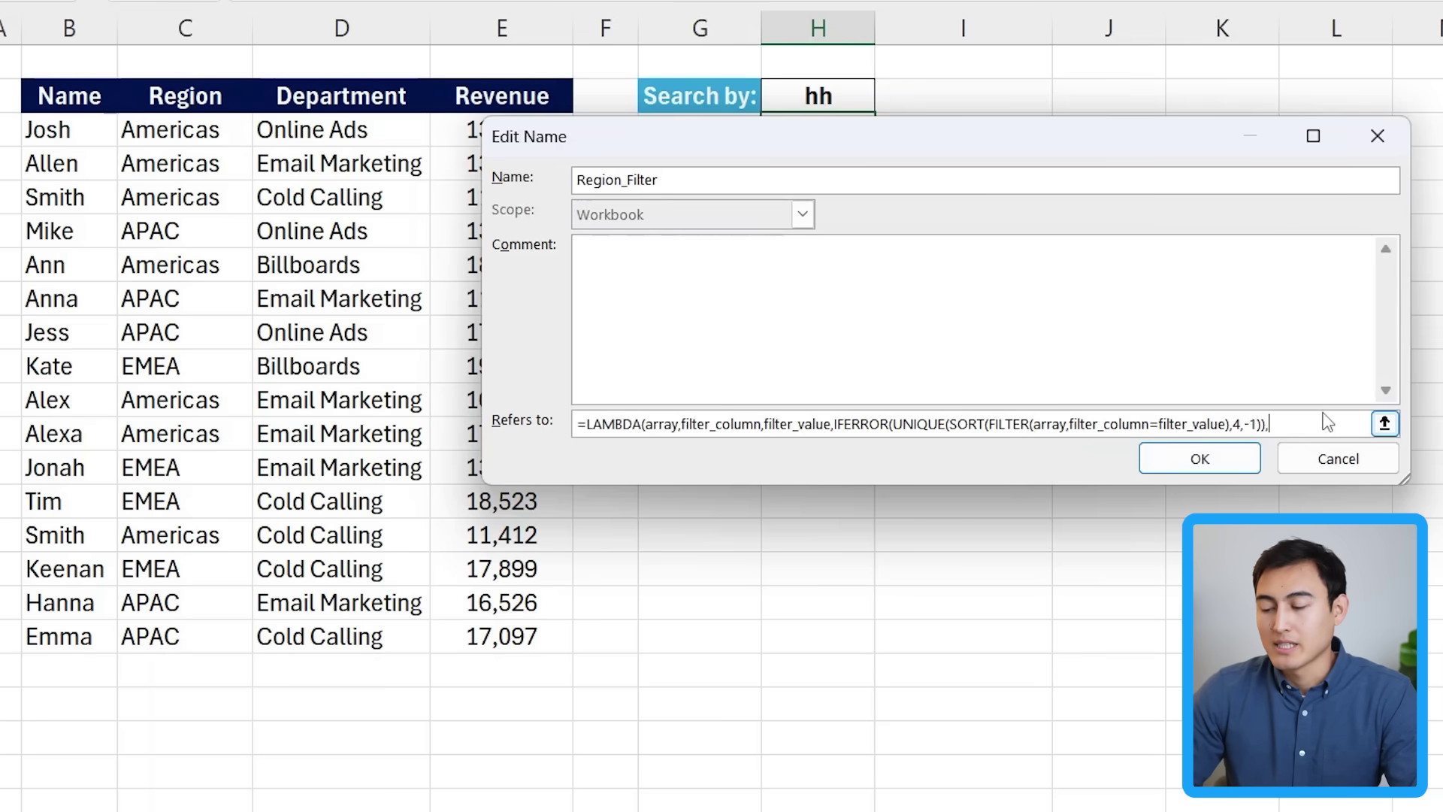
text(,")
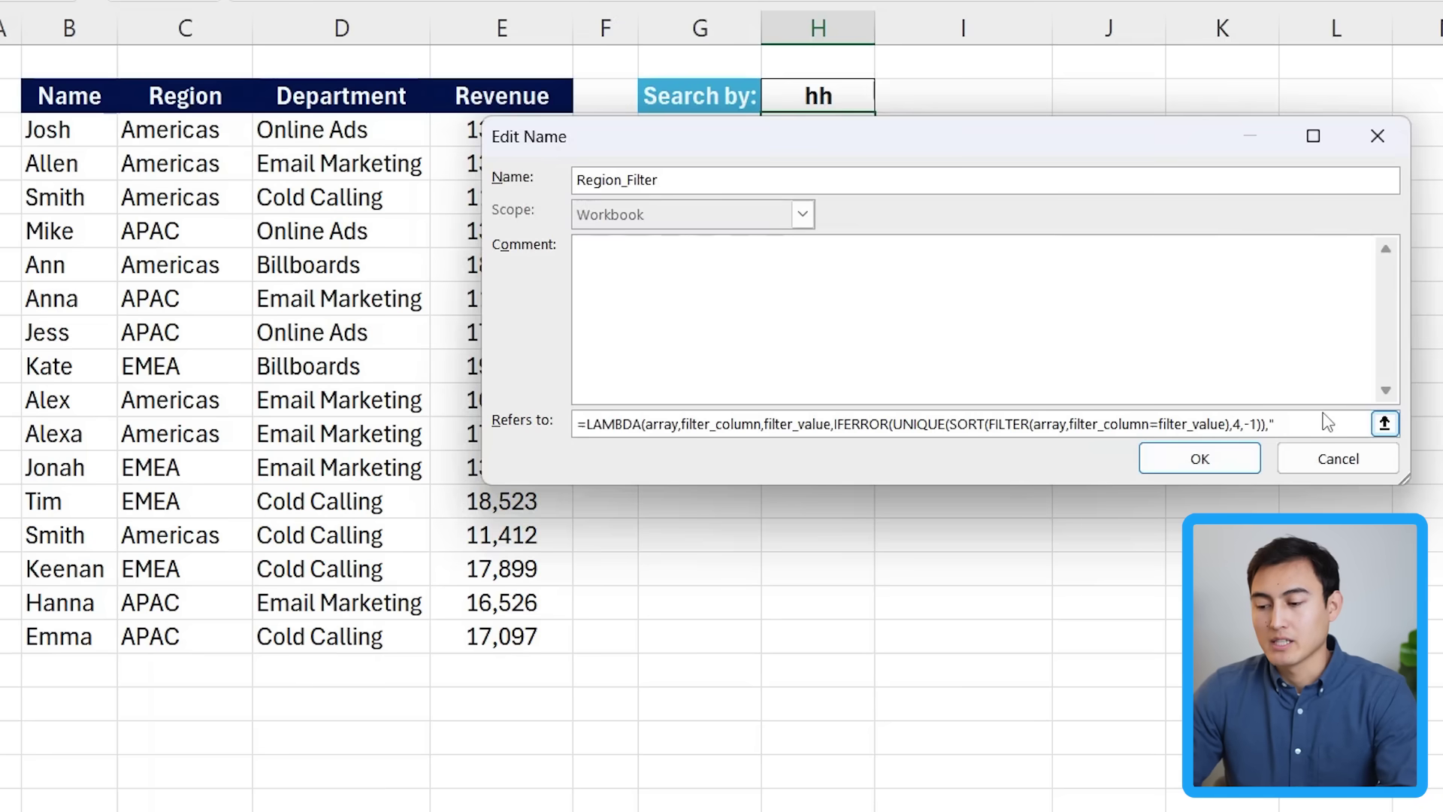
text(There's no matching value")
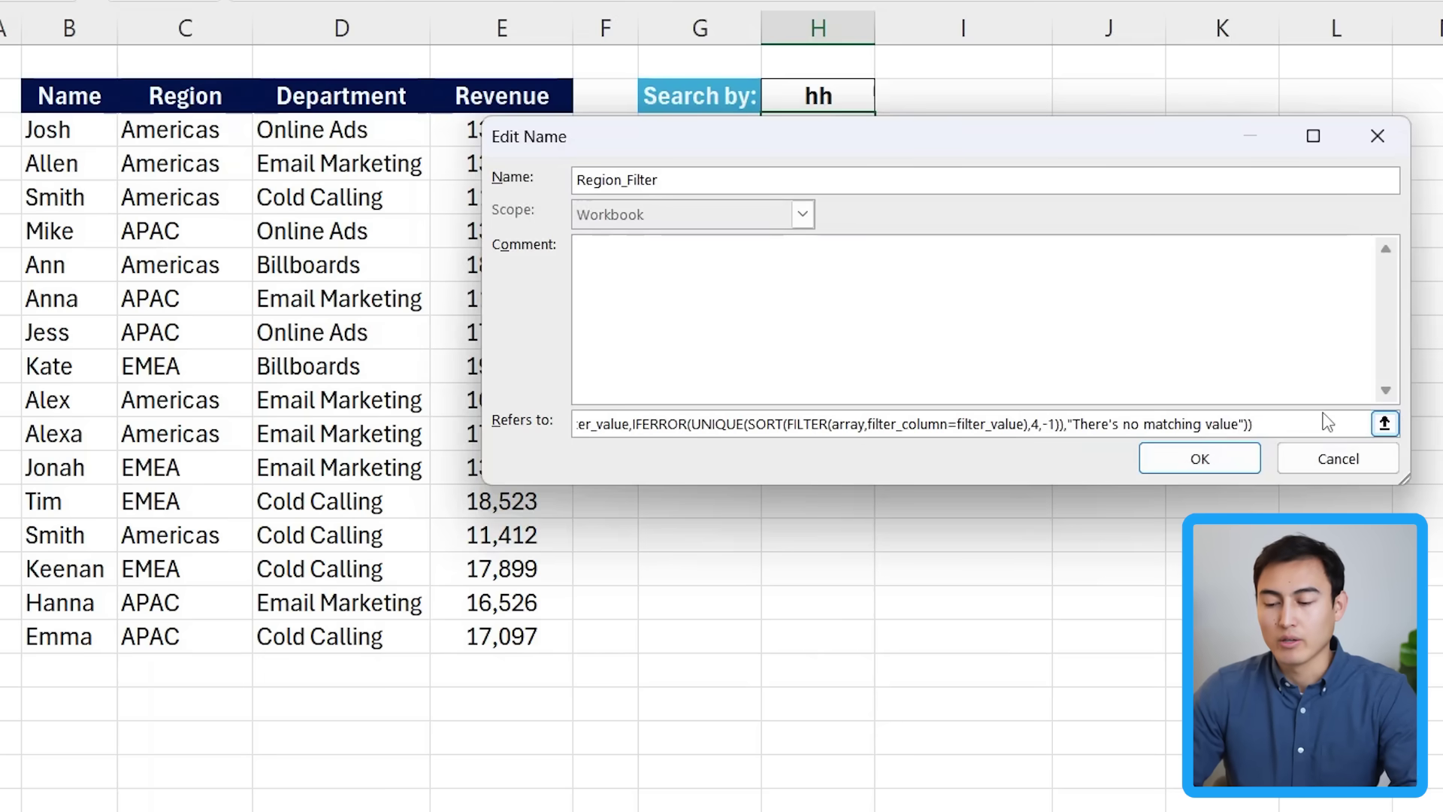
click(1155, 466)
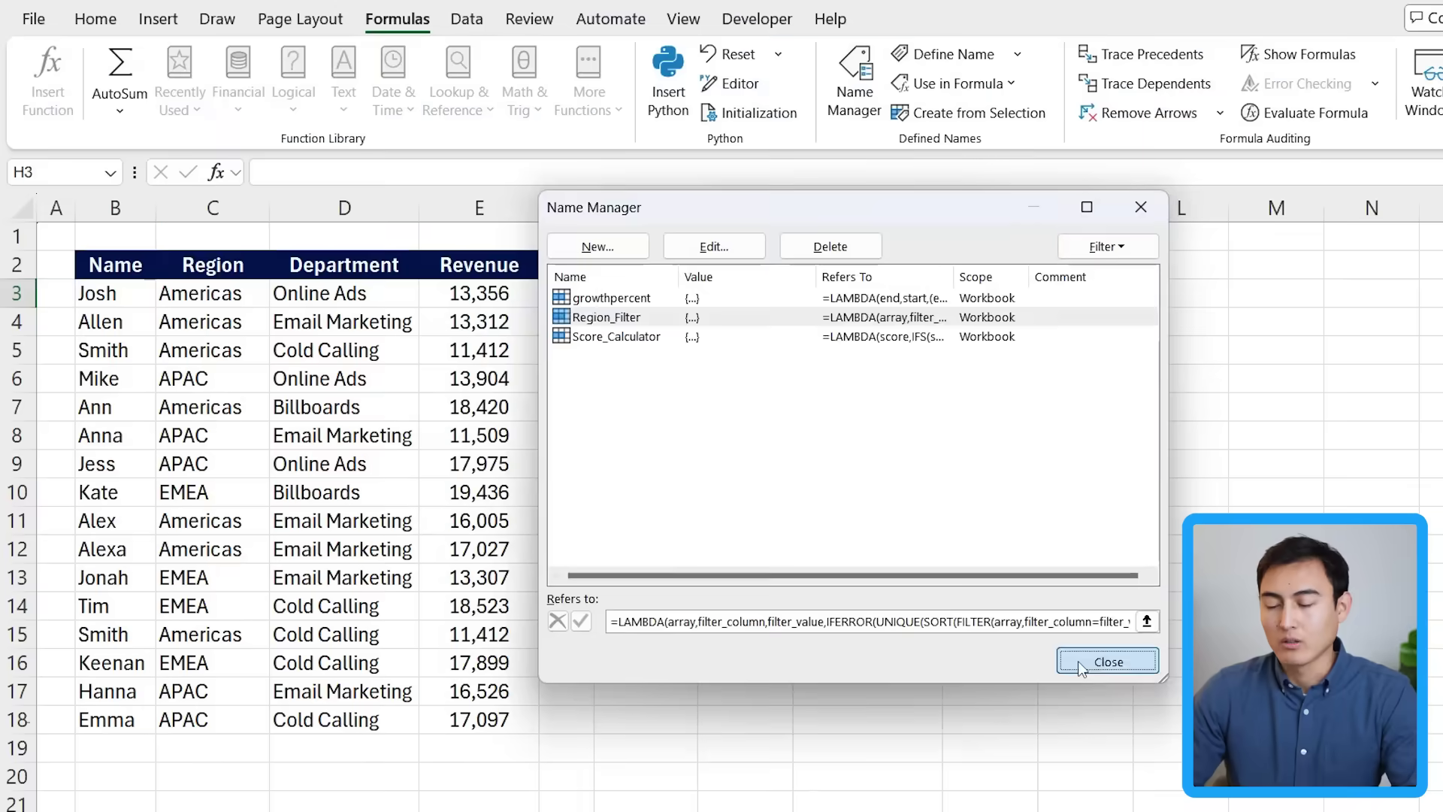
click(1079, 661)
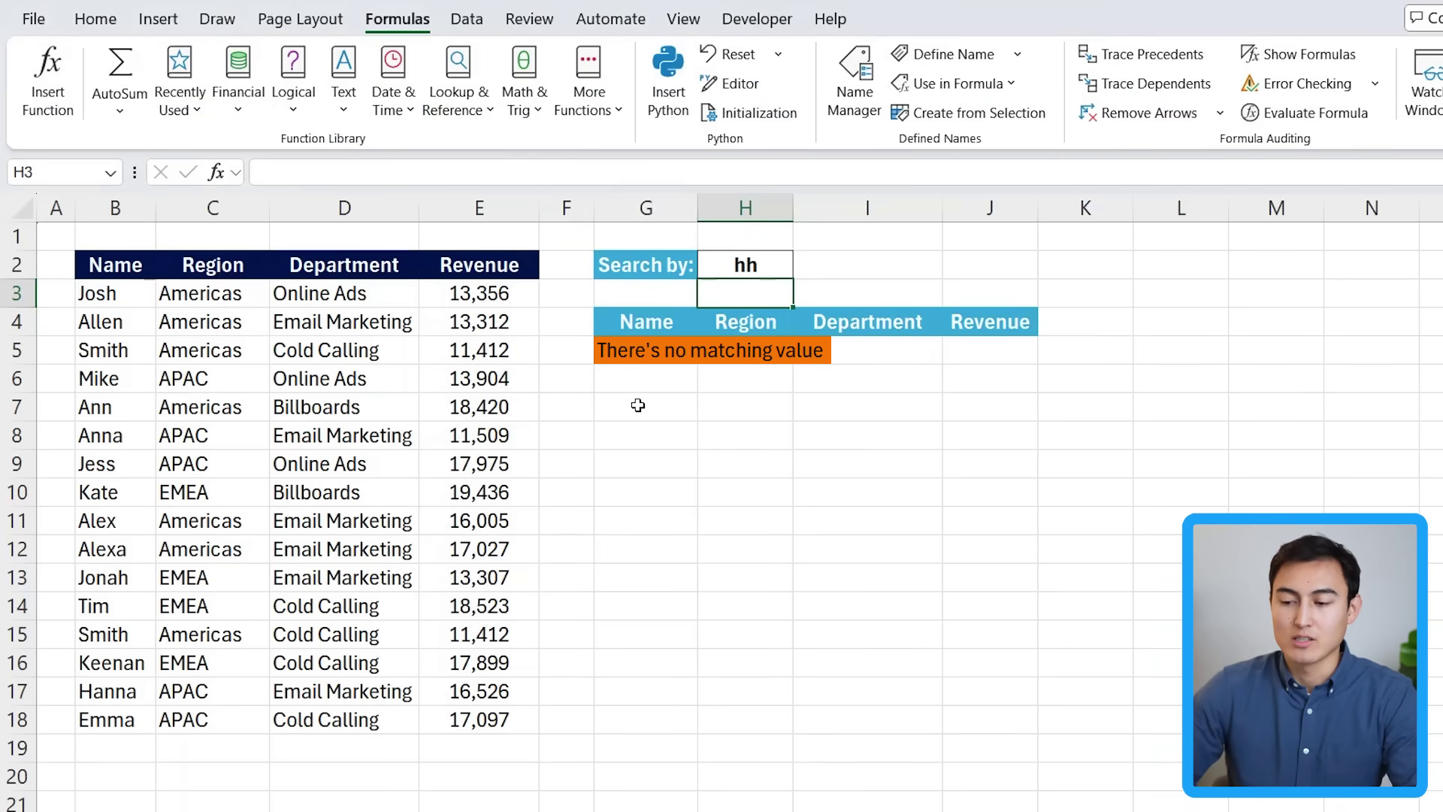
- Search japan in H2 to confirm the no-match message appears
key(Up)
text(japan)
key(Return)
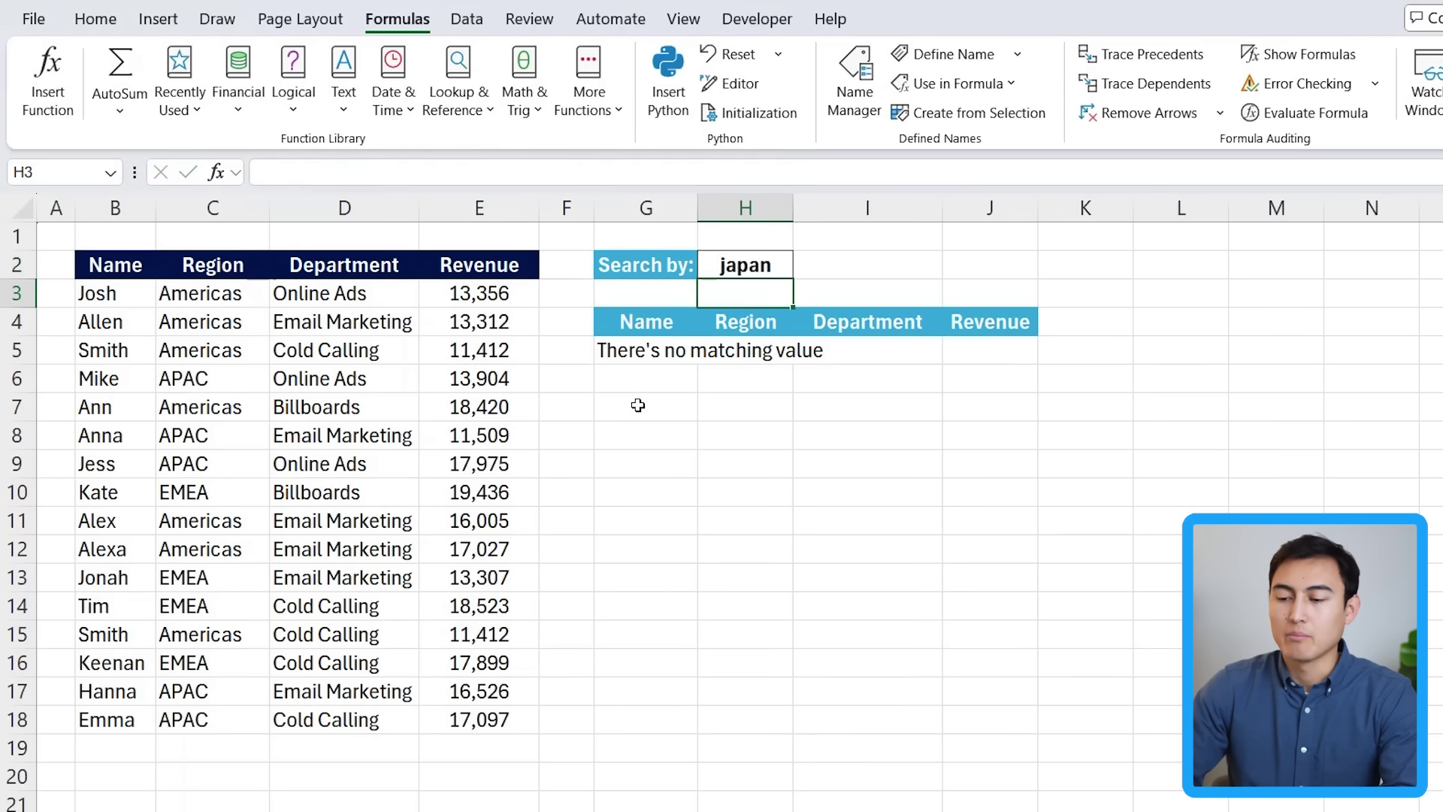
- Search Americas again, listing its six rows sorted by revenue from 18,420 to 11,412
key(Up)
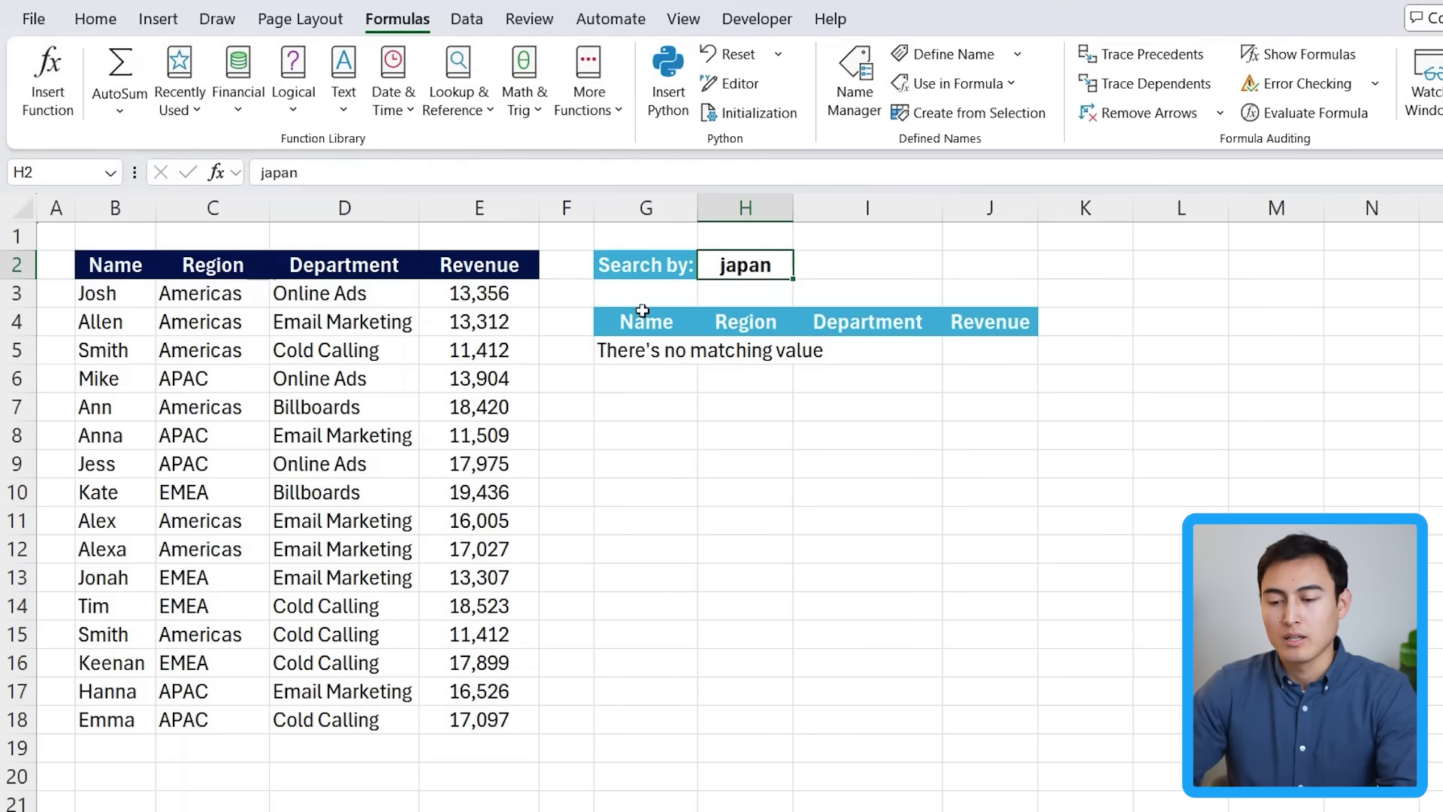
text(Americas)
key(Return)
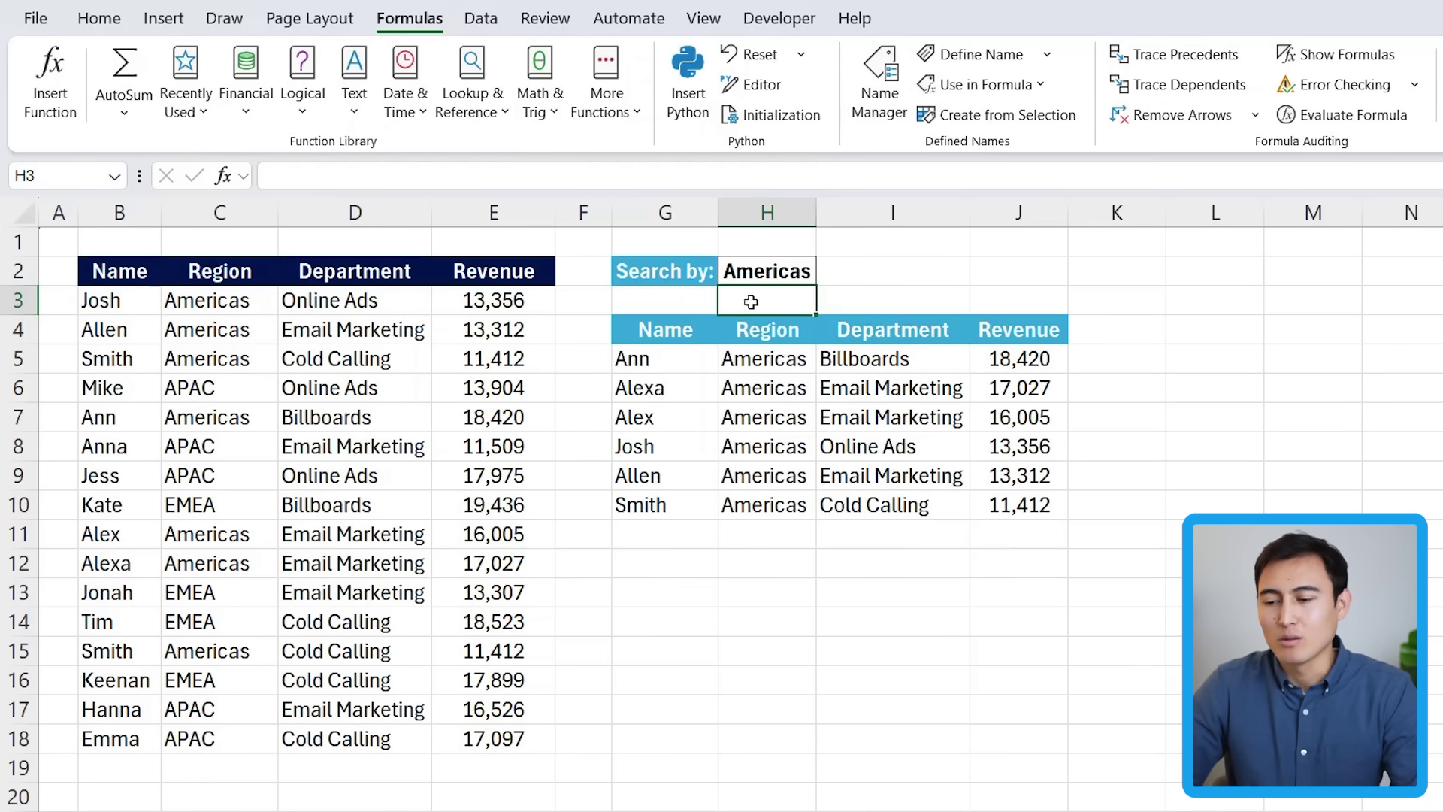
- Search the partial term Ame, which returns There's no matching value
key(Up)
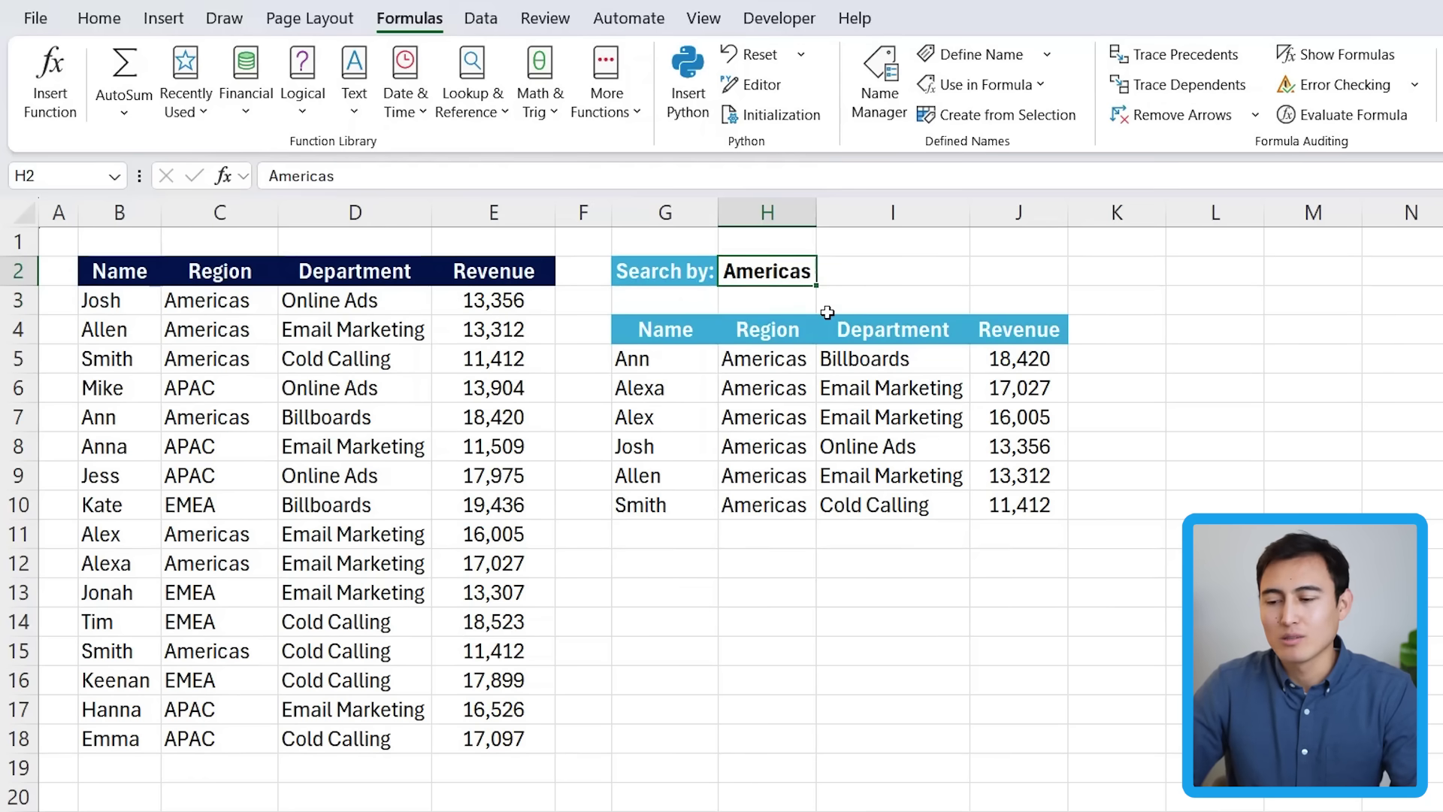
text(Ame)
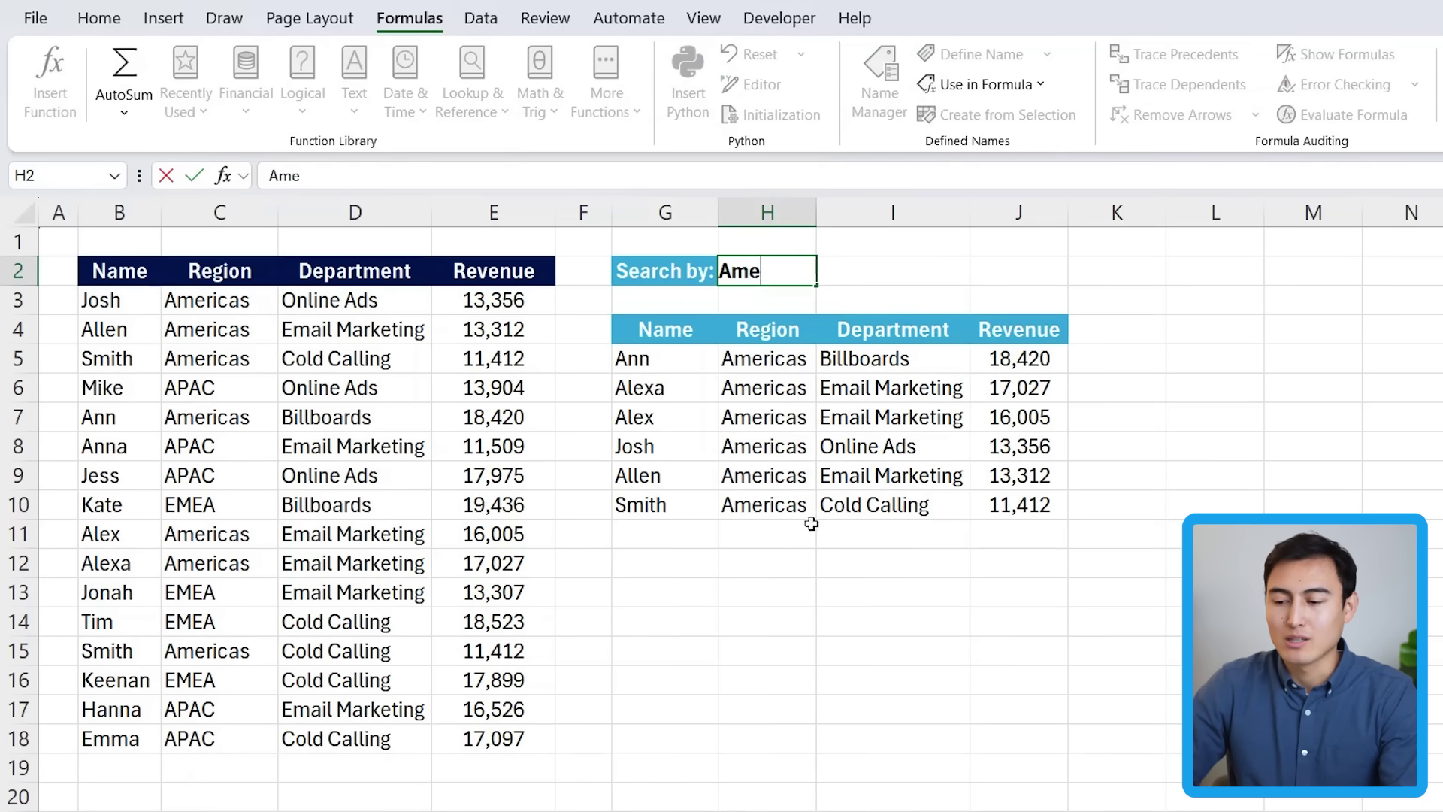
key(ctrl+Return)
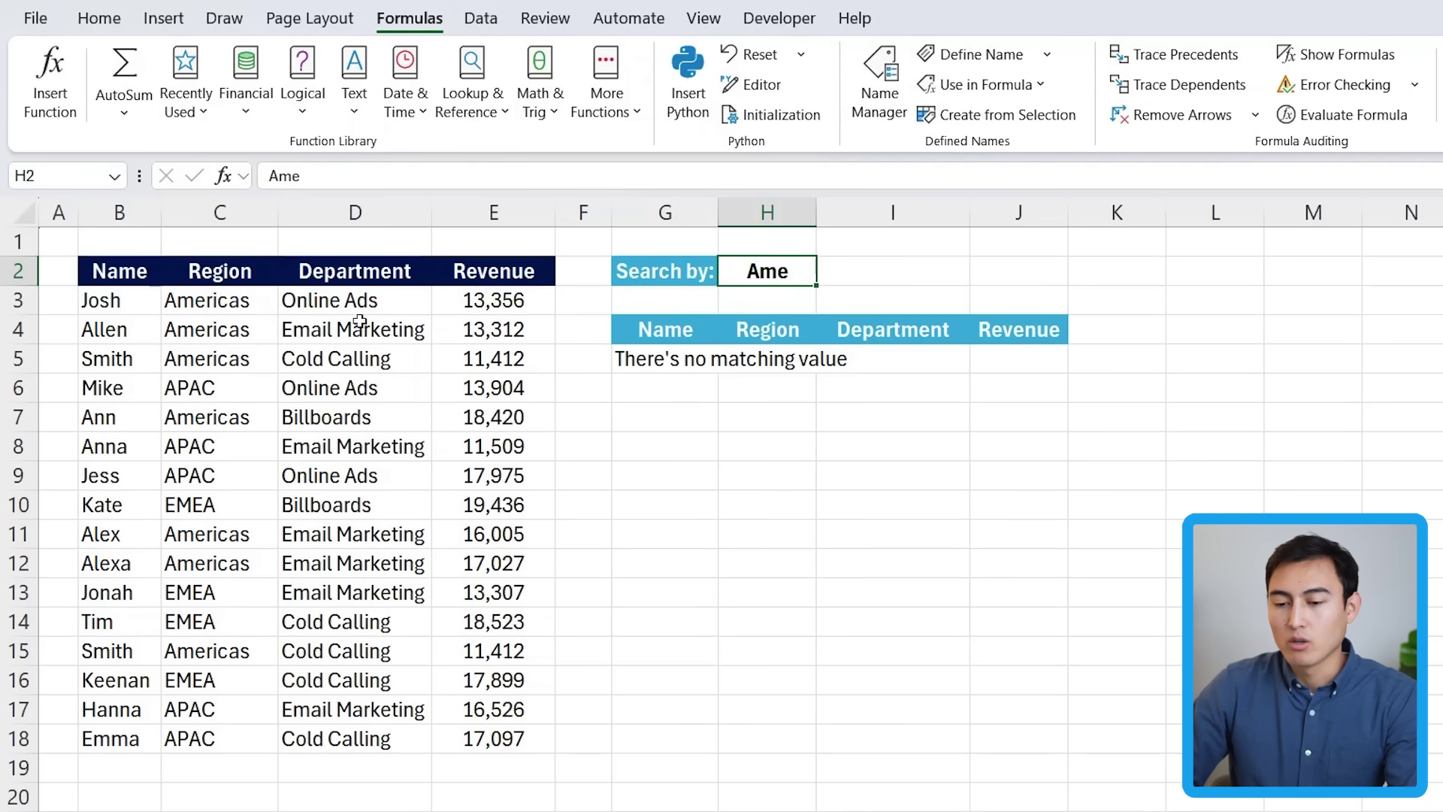
- Search Allen, then select the results area G4:J8 showing the no-match message
text(Allen)
key(Return)
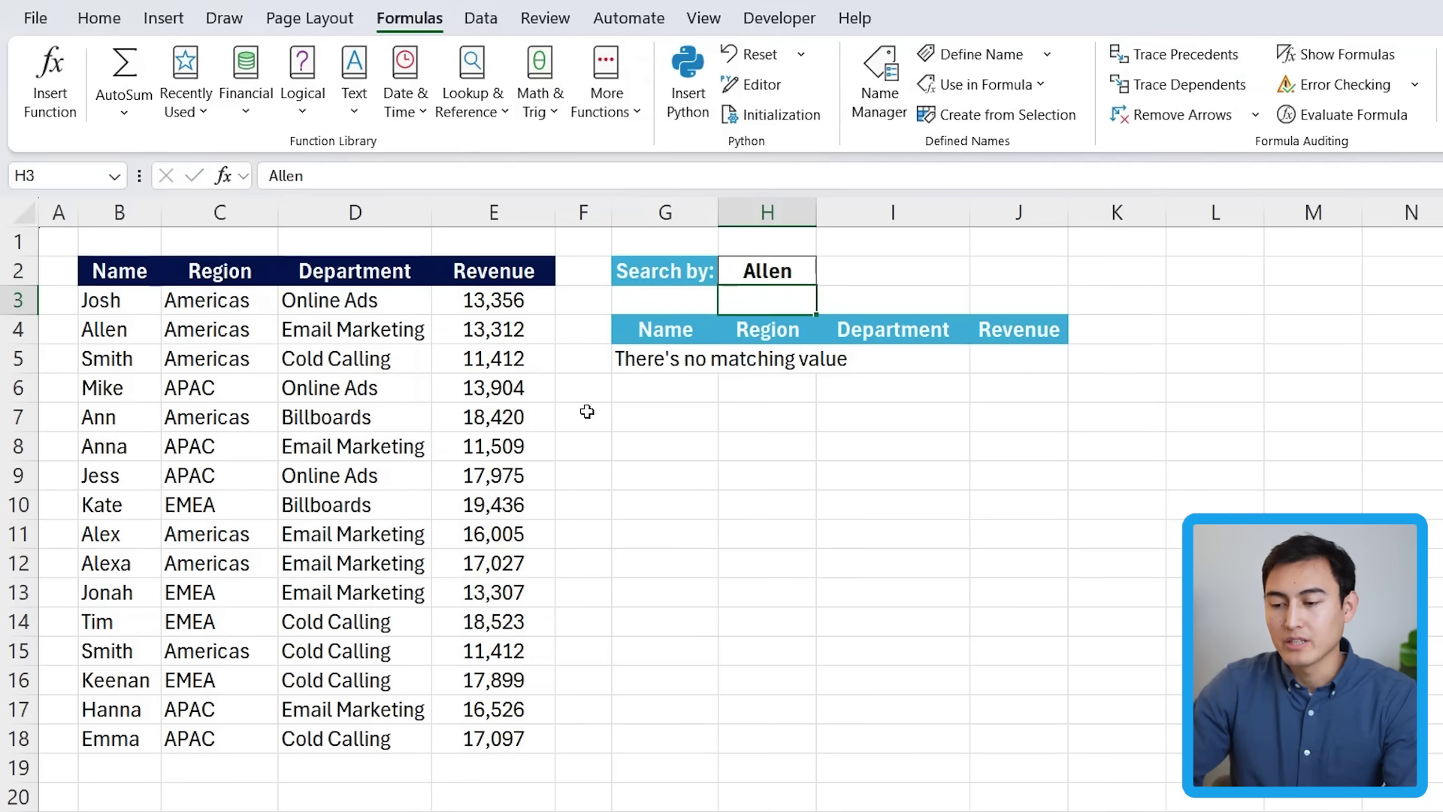
key(Up)
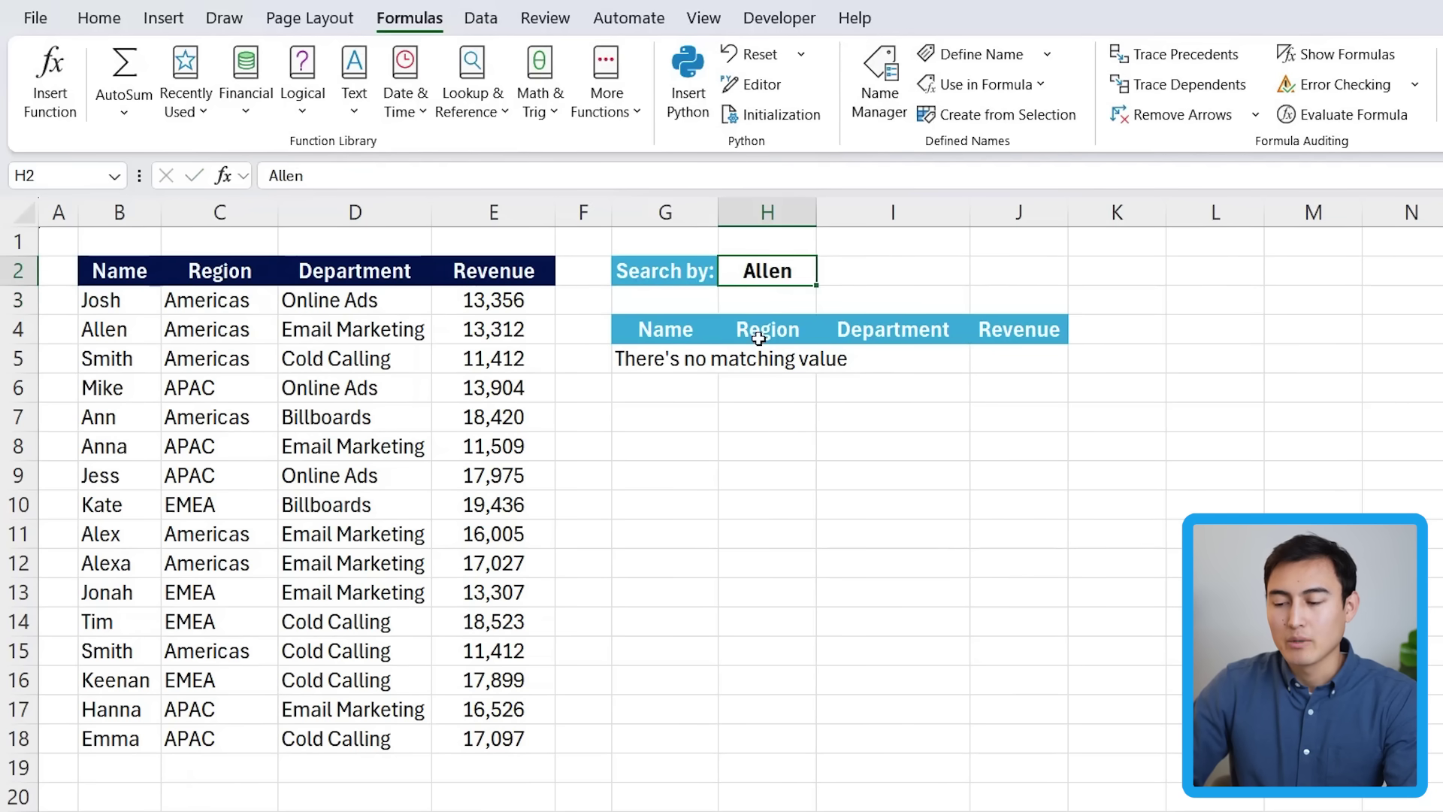
drag(758, 339, 777, 483)
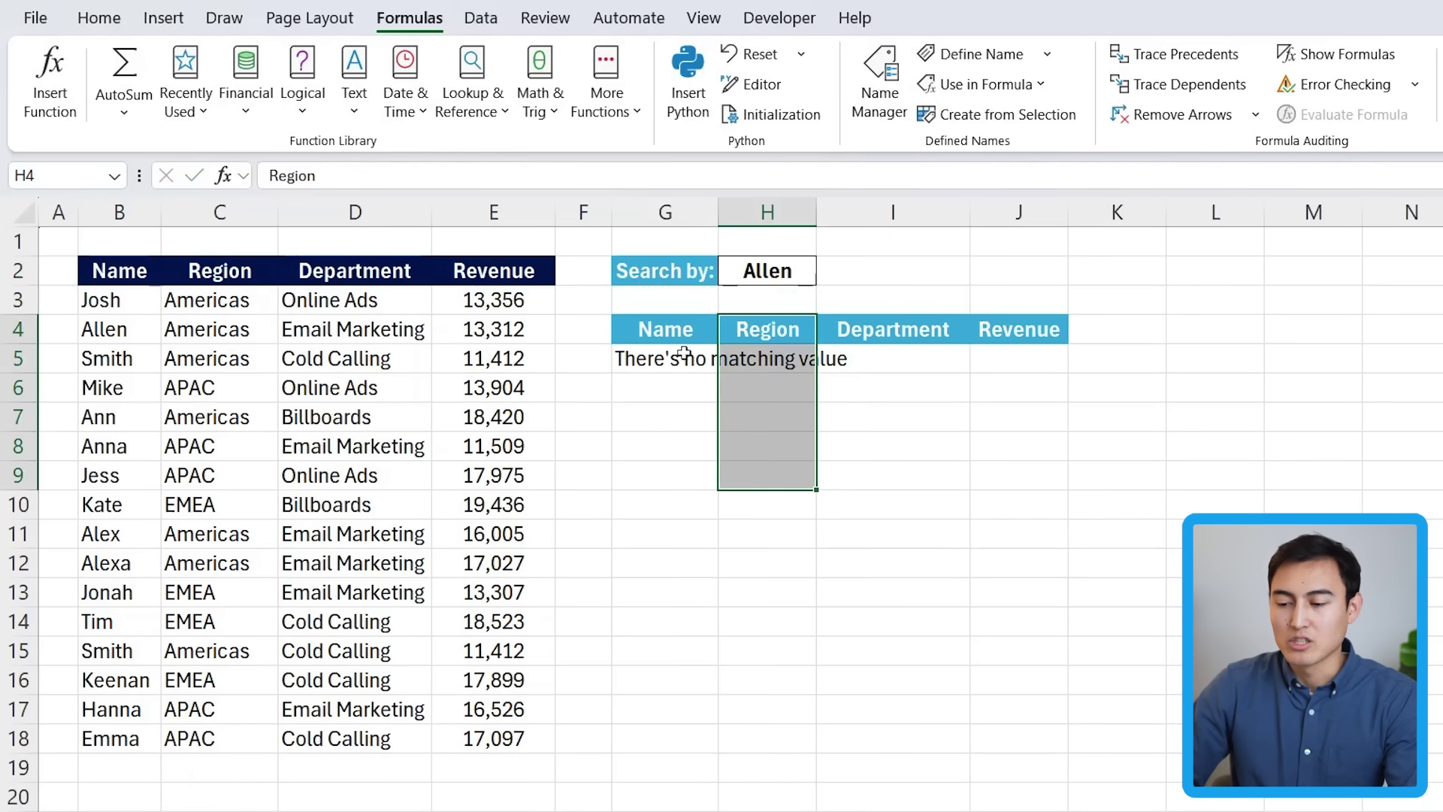
drag(669, 333, 976, 446)
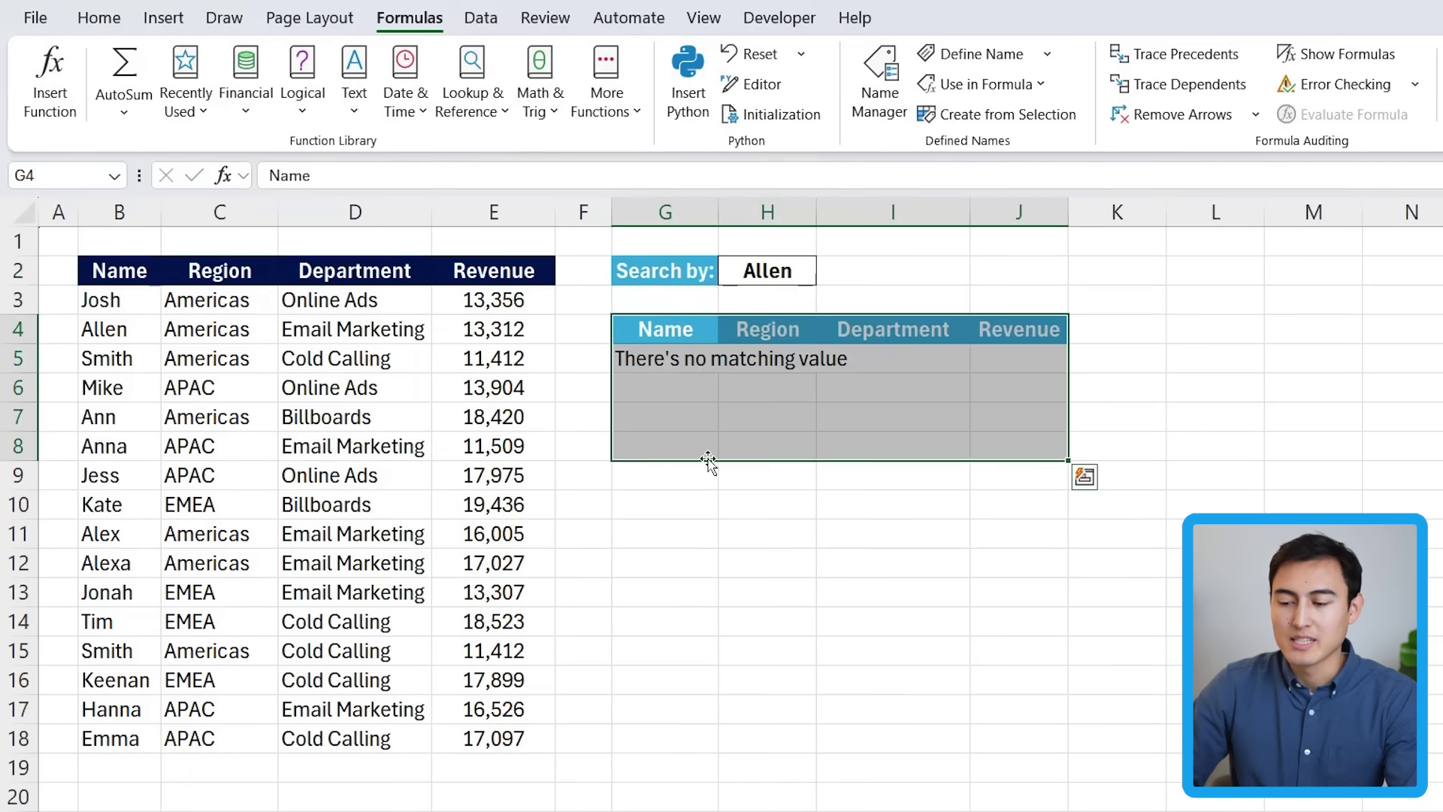